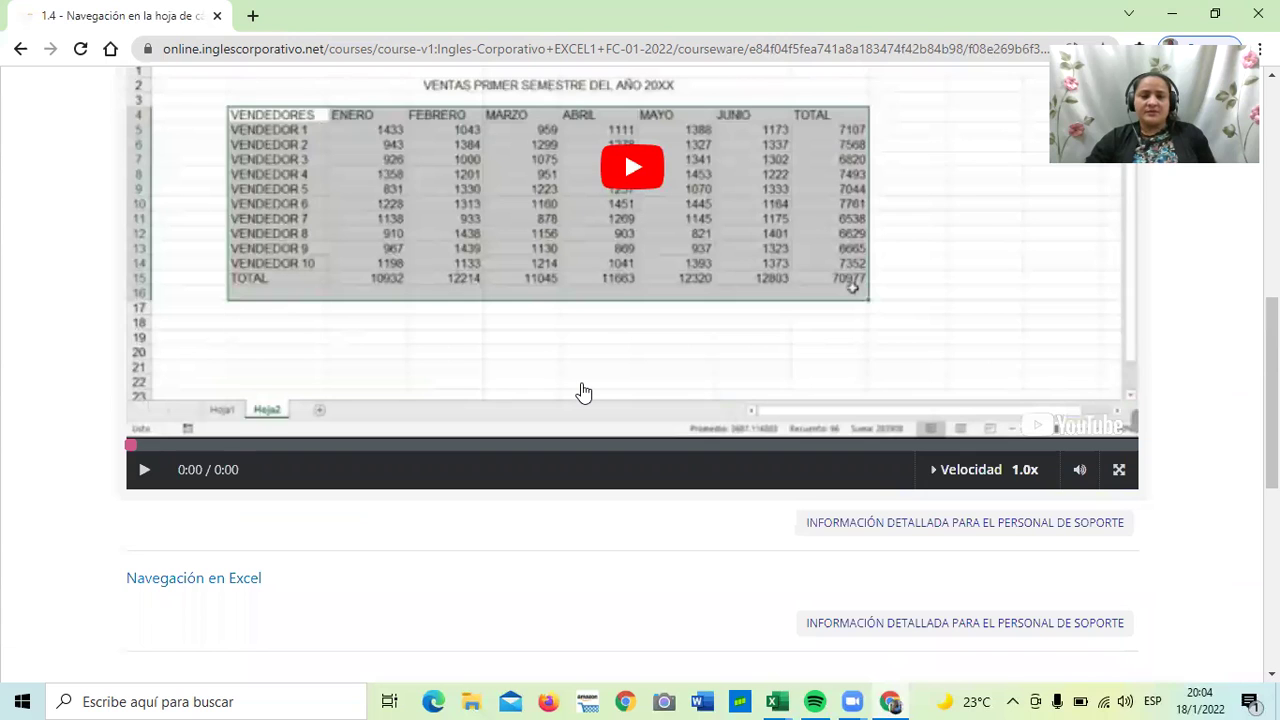
Start playing the "1.2 Navegación en Excel" video on the 1.4 lesson page.
scroll(584, 391, "up", 1)
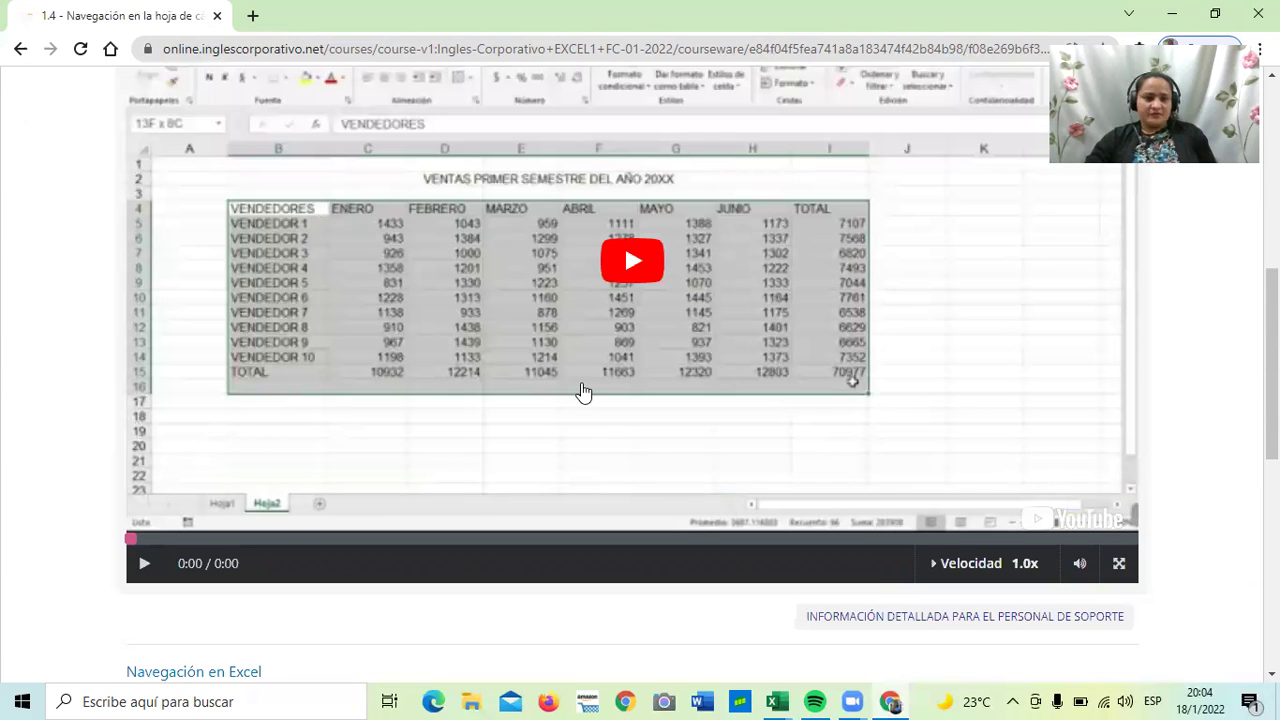
scroll(584, 391, "up", 1)
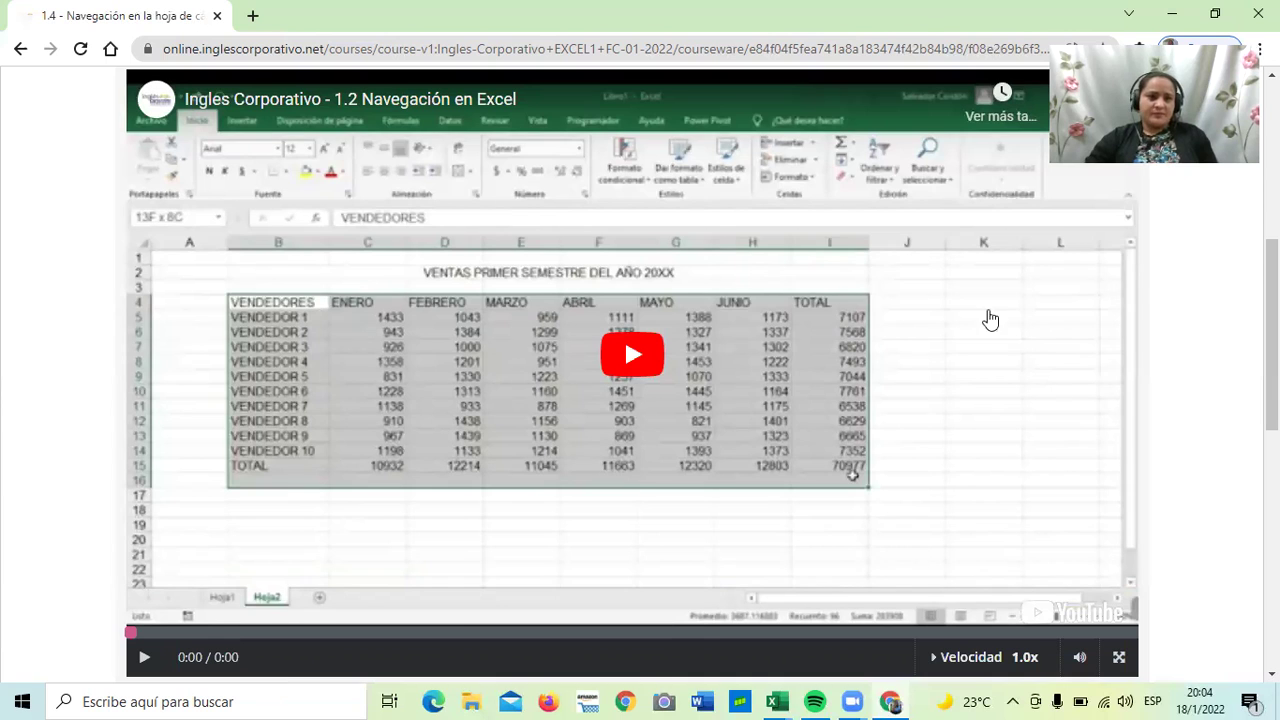
left_click(632, 352)
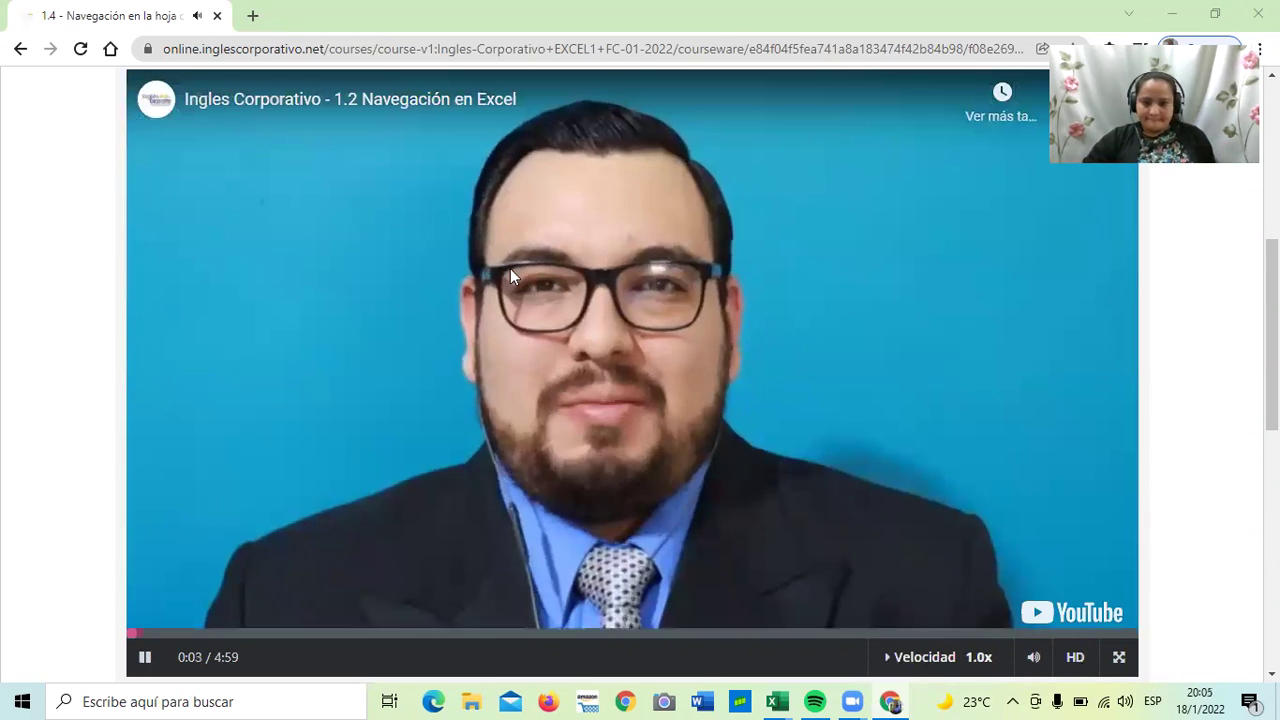
Raise the system volume while the lesson video plays.
key("XF86AudioRaiseVolume")
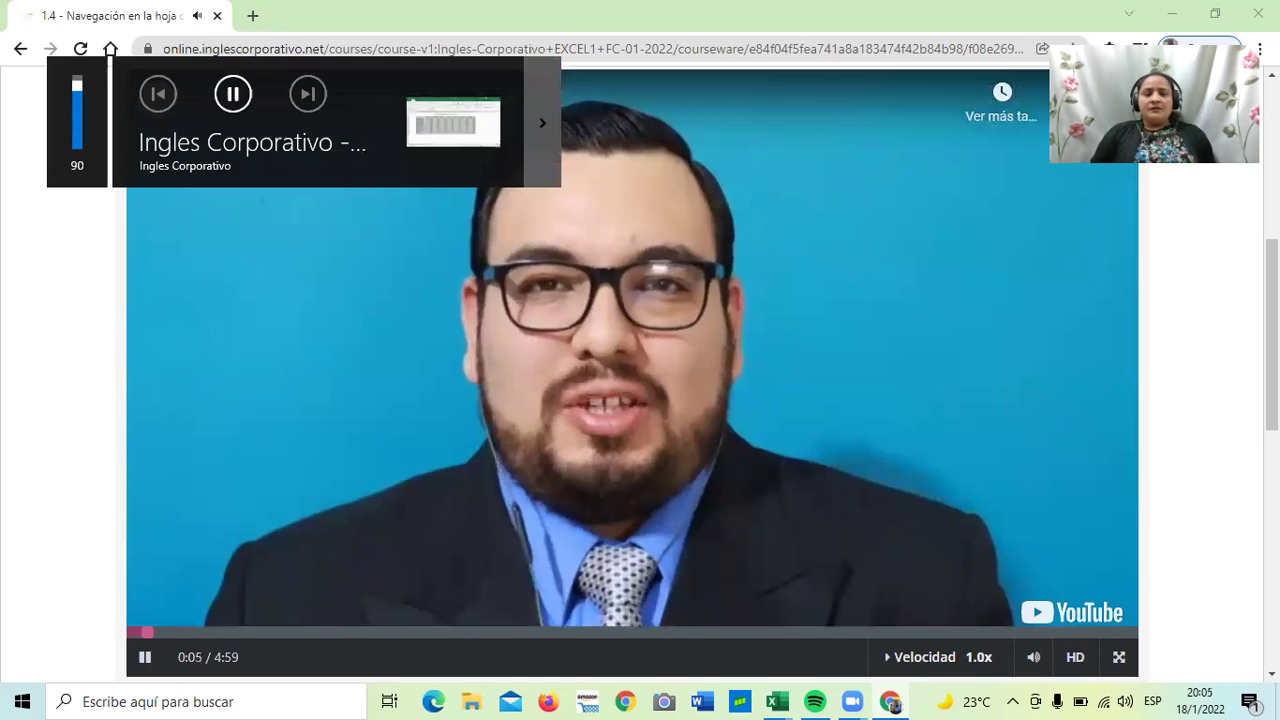
key("XF86AudioRaiseVolume")
key("XF86AudioRaiseVolume")
key("XF86AudioRaiseVolume")
key("XF86AudioRaiseVolume")
key("XF86AudioRaiseVolume")
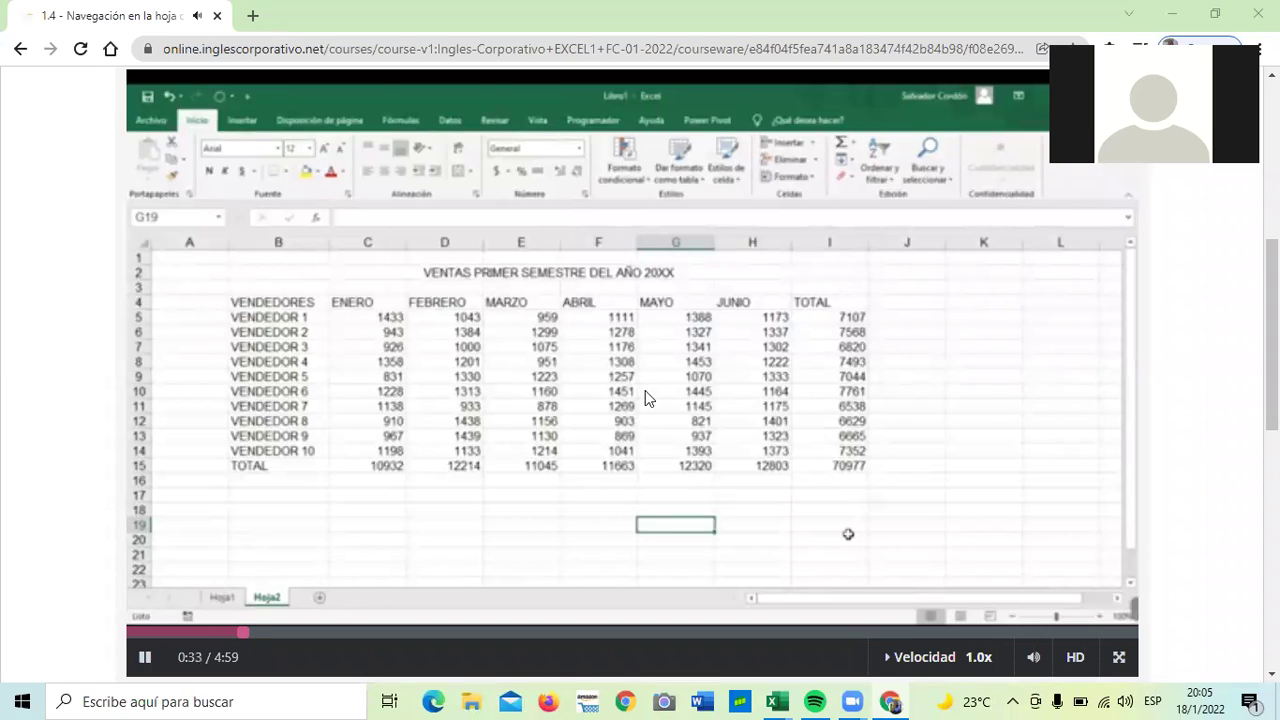
Pause the lesson video, resume it, and raise the system volume a little further.
left_click(534, 129)
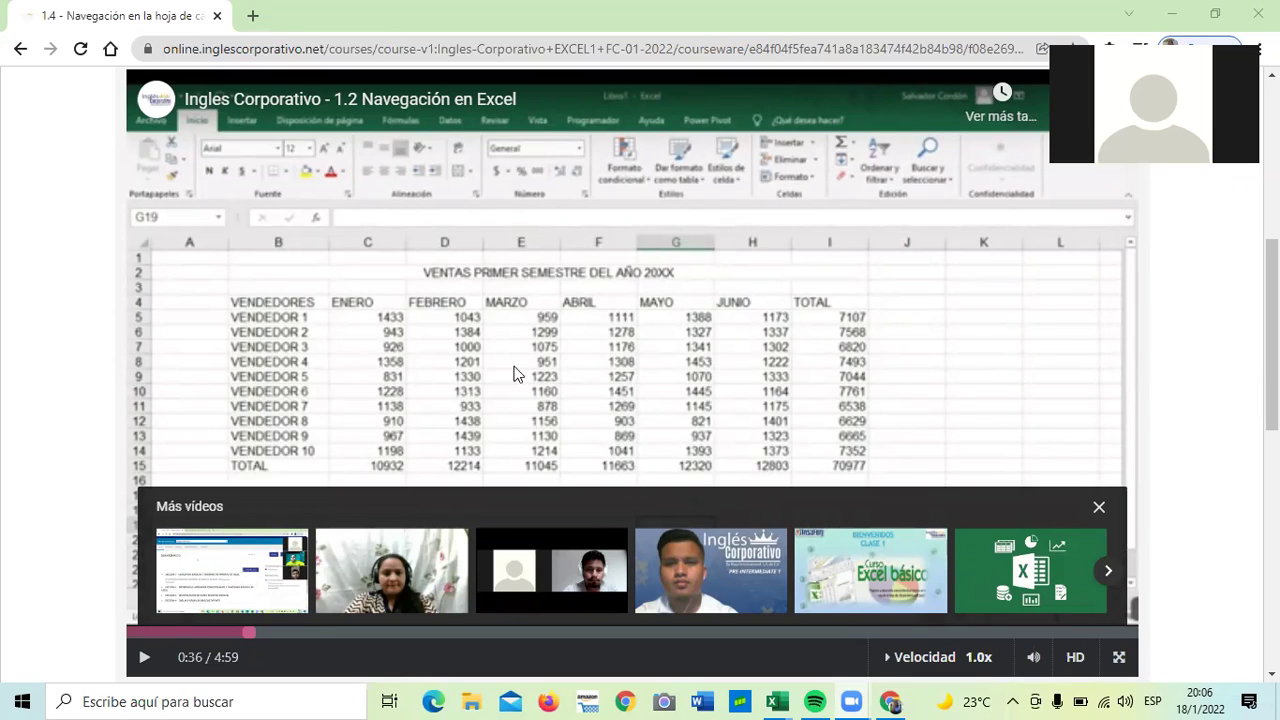
left_click(620, 343)
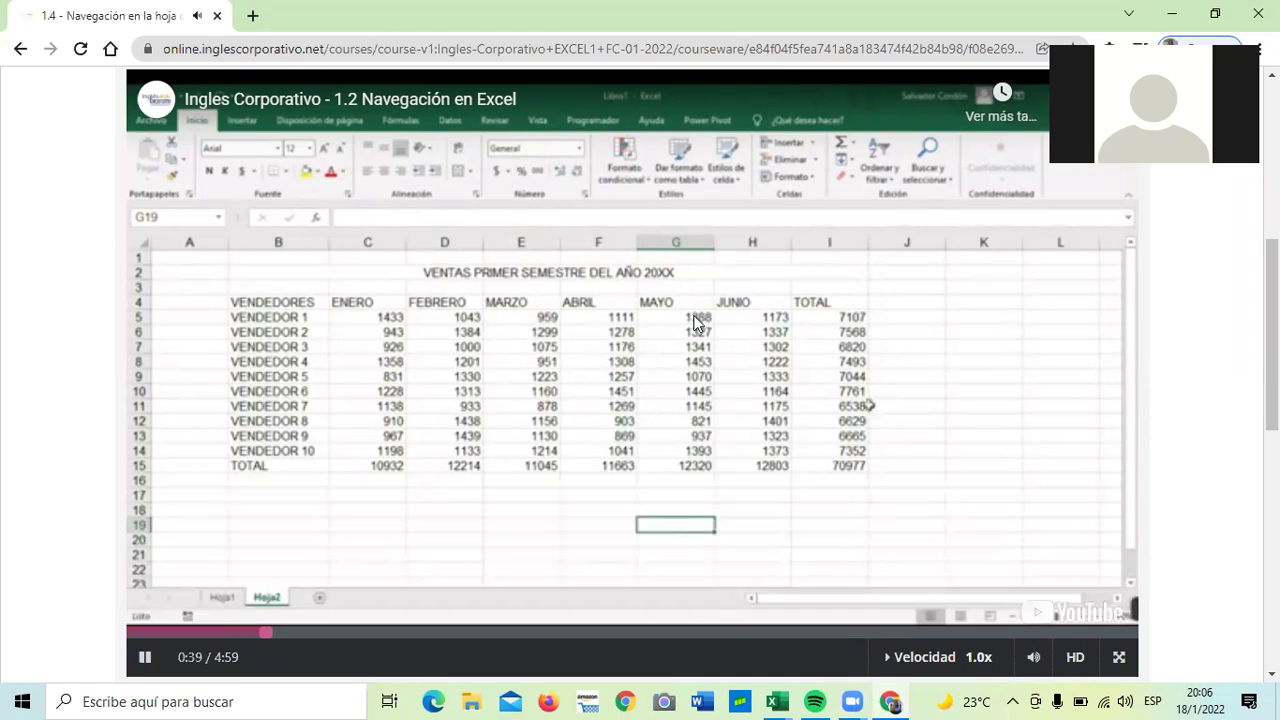
key("XF86AudioRaiseVolume")
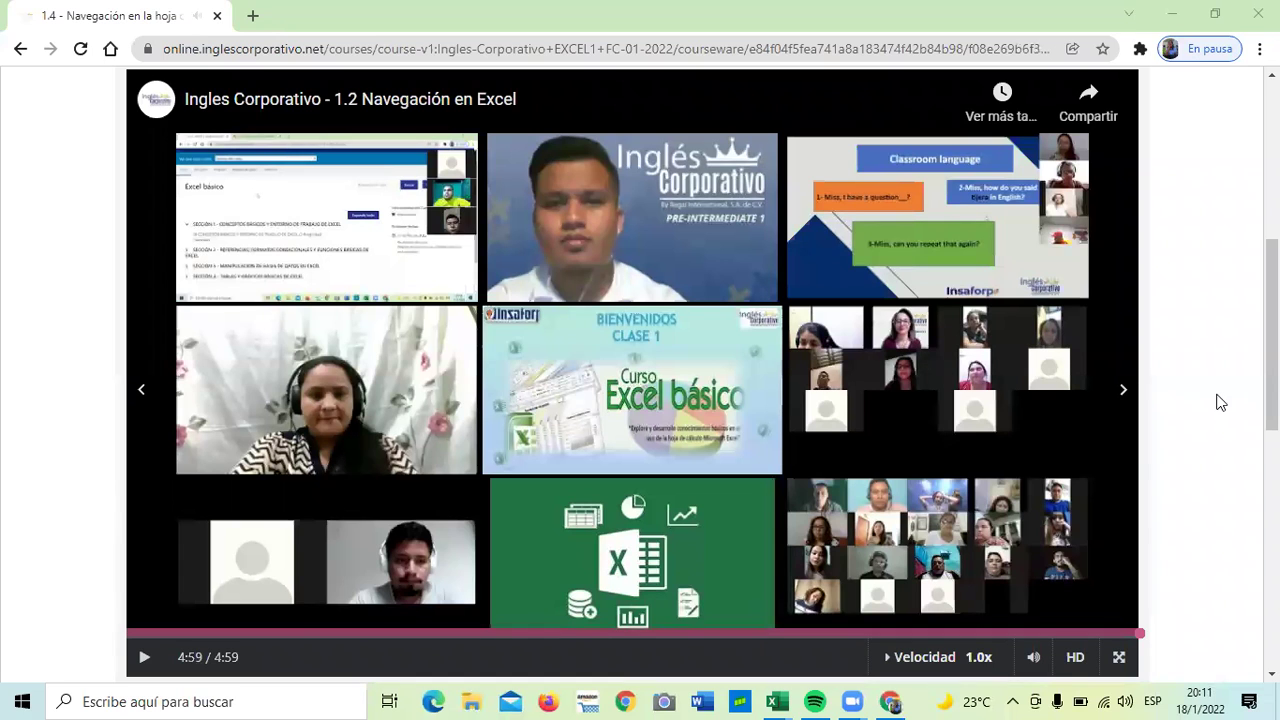
Leave the finished lesson video and open the course unit "1.6 - Objetivo de la lección".
scroll(279, 598, "down", 3)
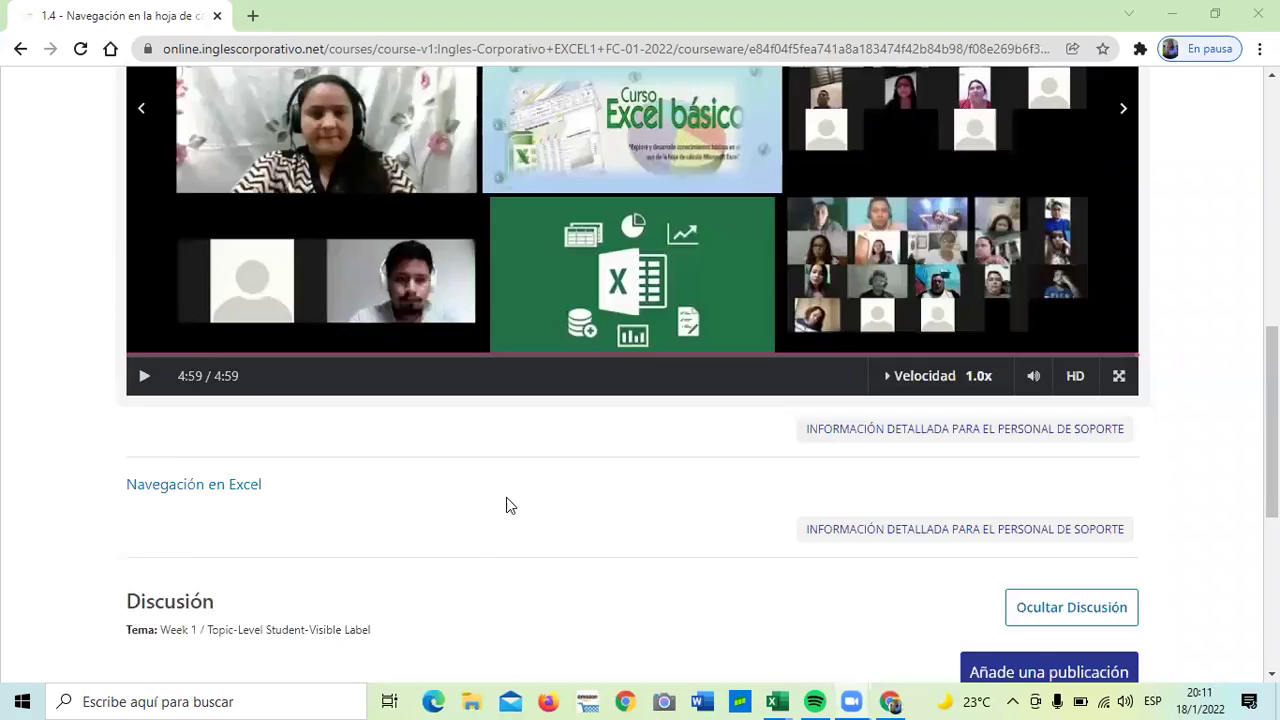
scroll(506, 497, "up", 6)
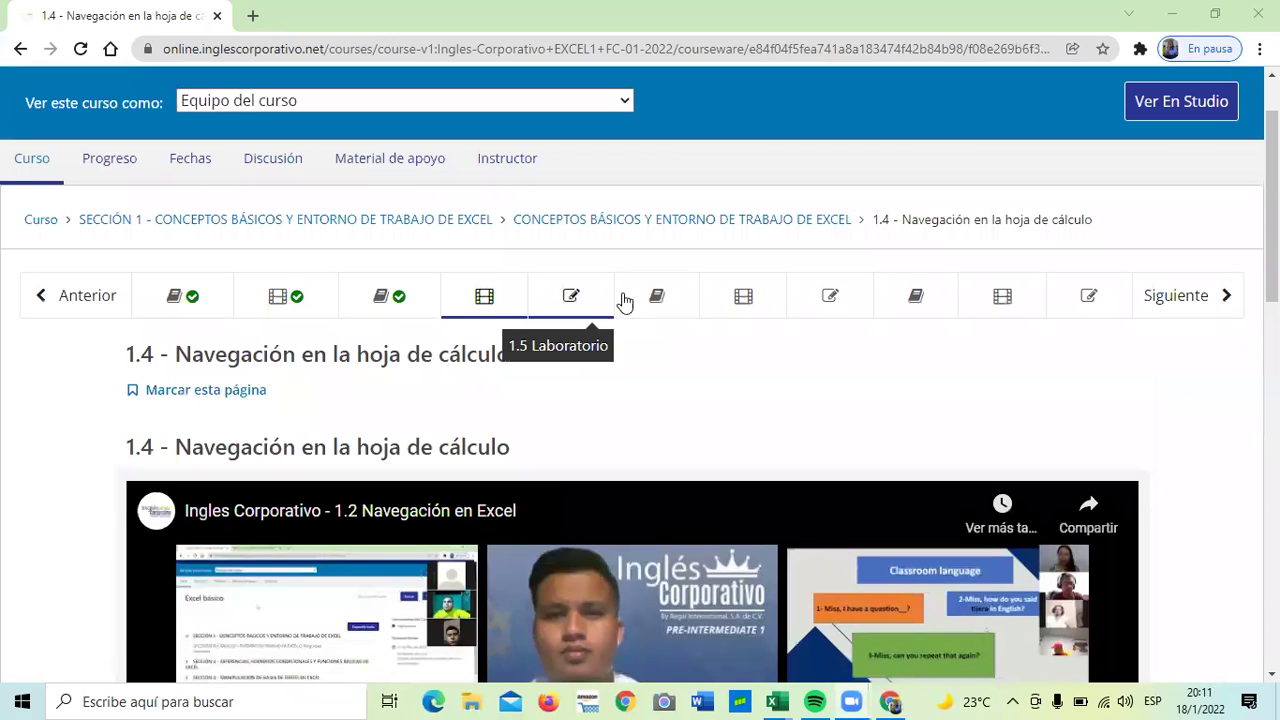
left_click(657, 297)
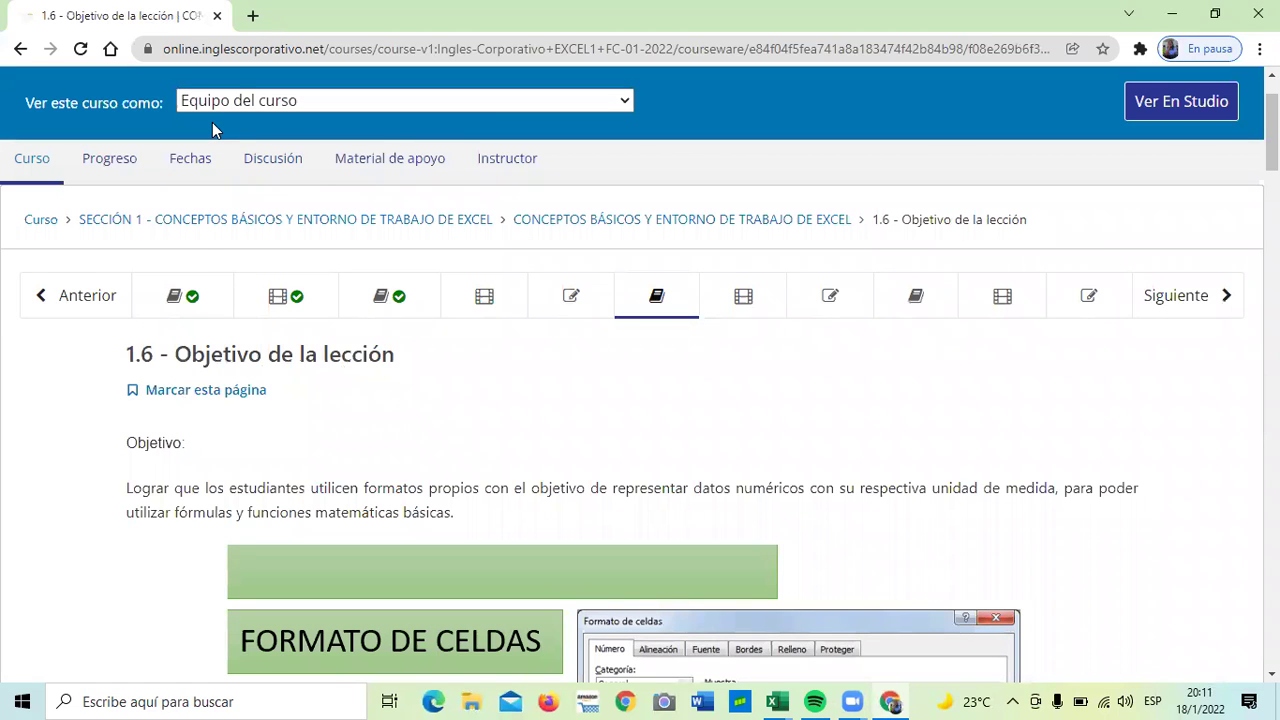
Lower the system volume to 88.
key("XF86AudioLowerVolume")
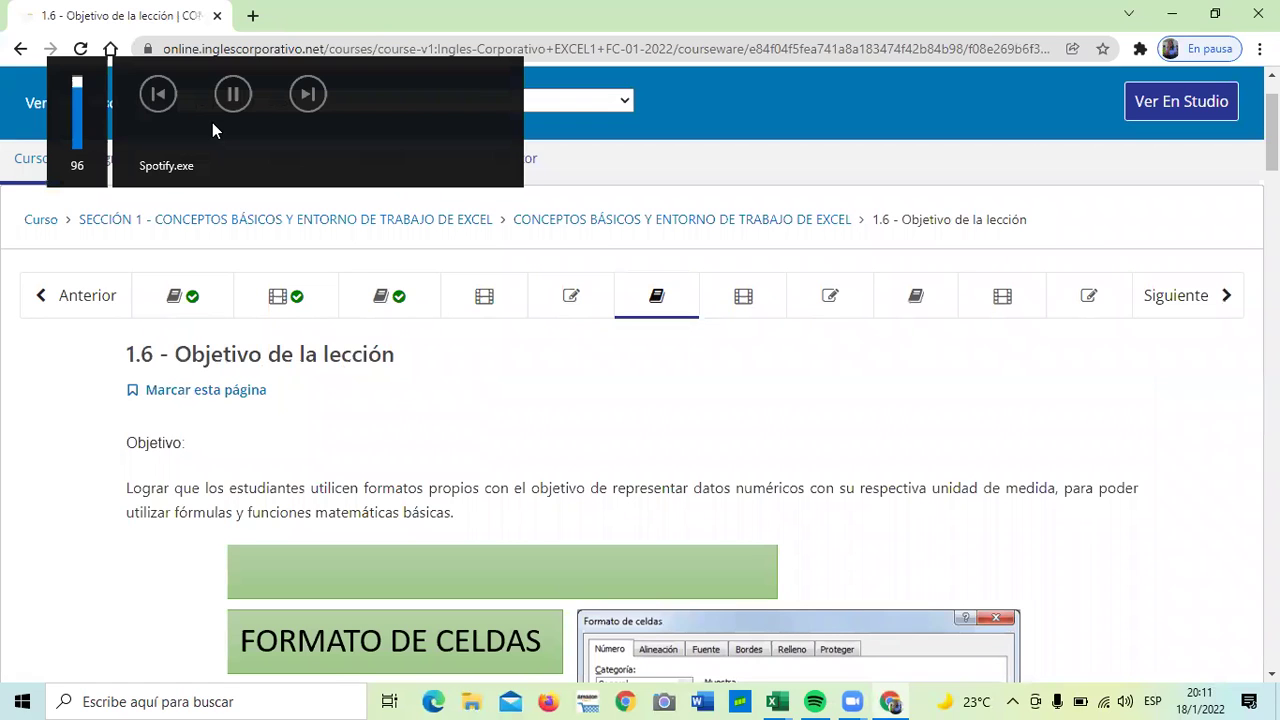
key("XF86AudioLowerVolume")
key("XF86AudioLowerVolume")
key("XF86AudioLowerVolume")
key("XF86AudioLowerVolume")
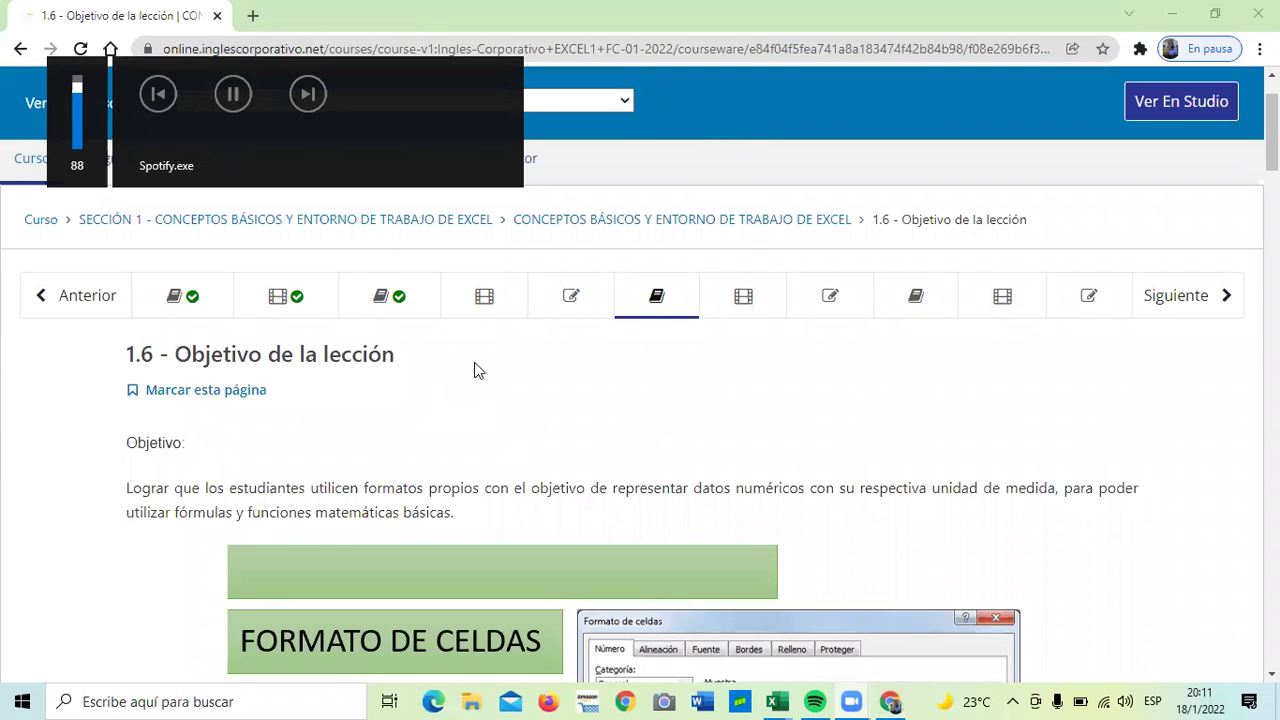
Return to the unit "1.4 - Navegación en la hoja de cálculo" and view the "Navegación en Excel" link below its video.
scroll(475, 370, "down", 2)
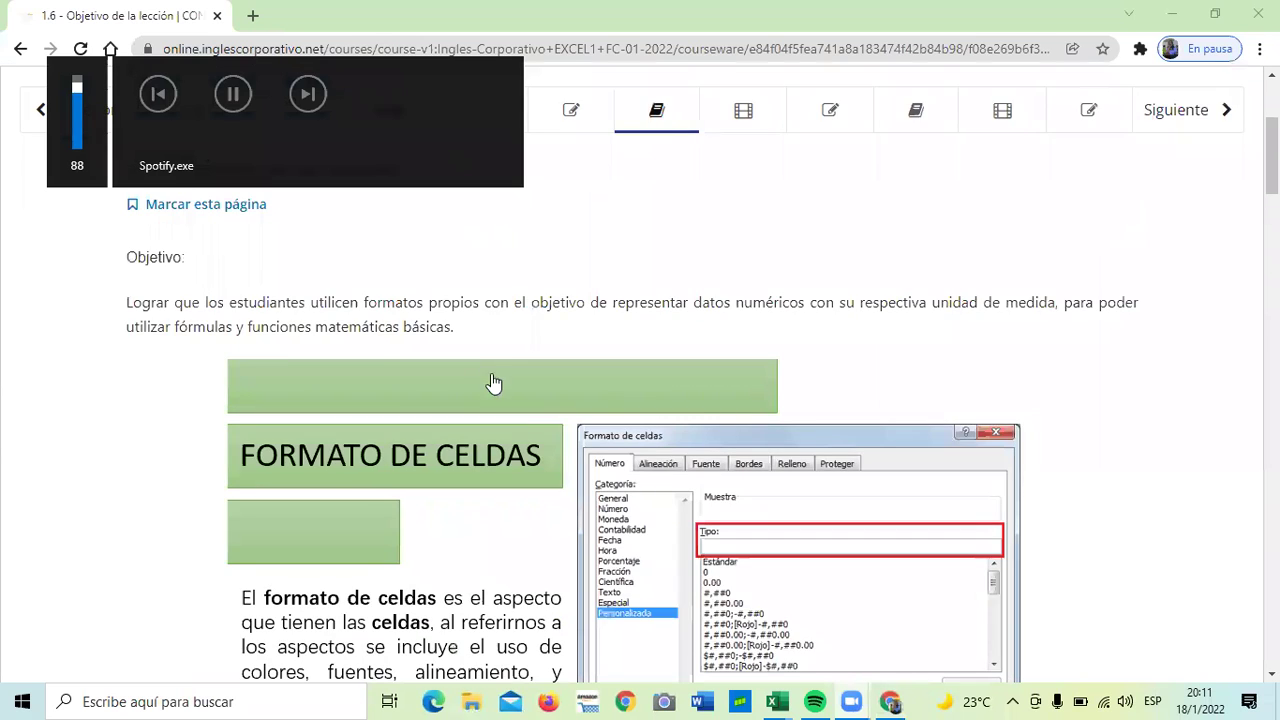
scroll(480, 375, "up", 3)
scroll(500, 302, "down", 1)
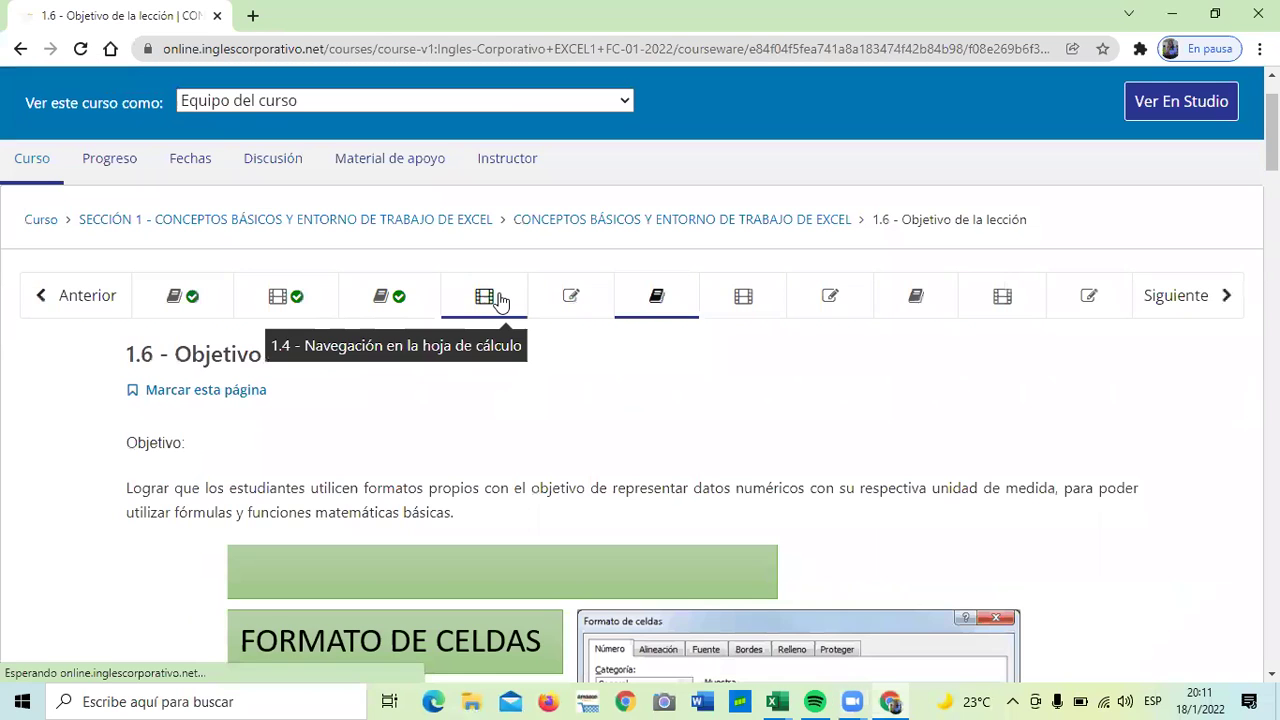
scroll(497, 312, "down", 5)
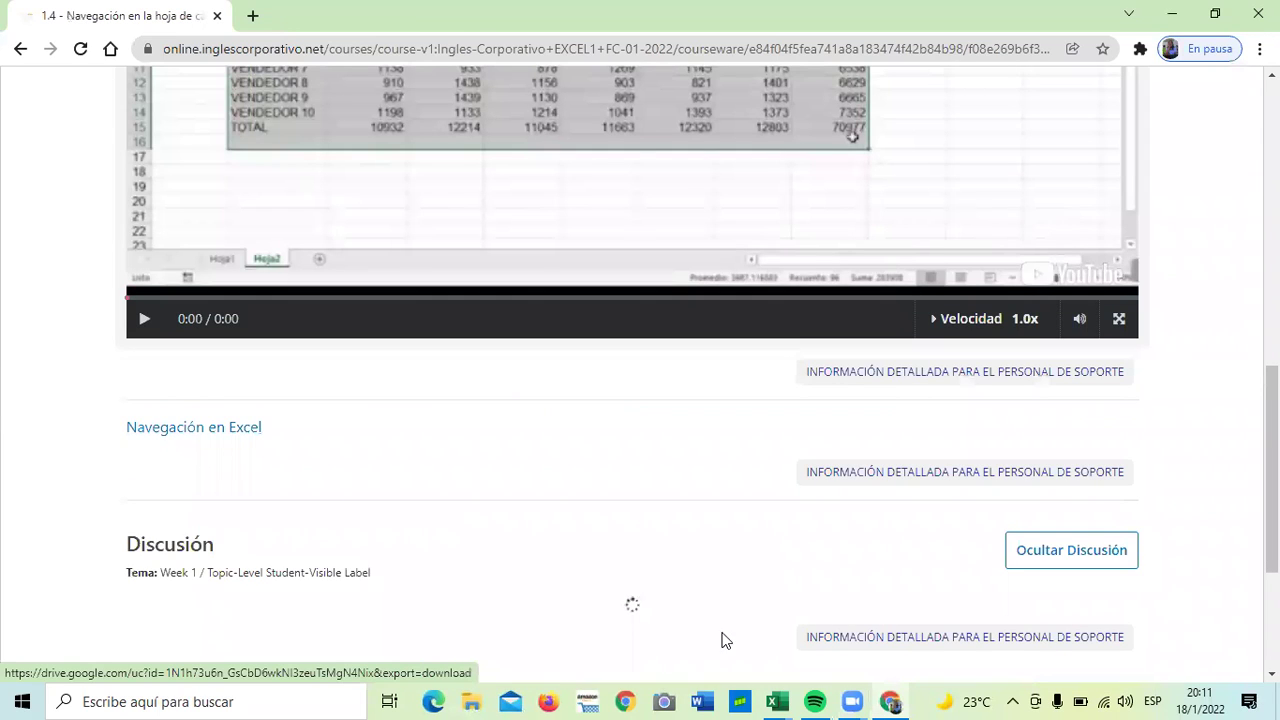
Switch to the HOJA_PRÁCTICA_-_SECCION_1 workbook in Excel and open its "Navegación y Selección" sheet.
mouse_move(780, 700)
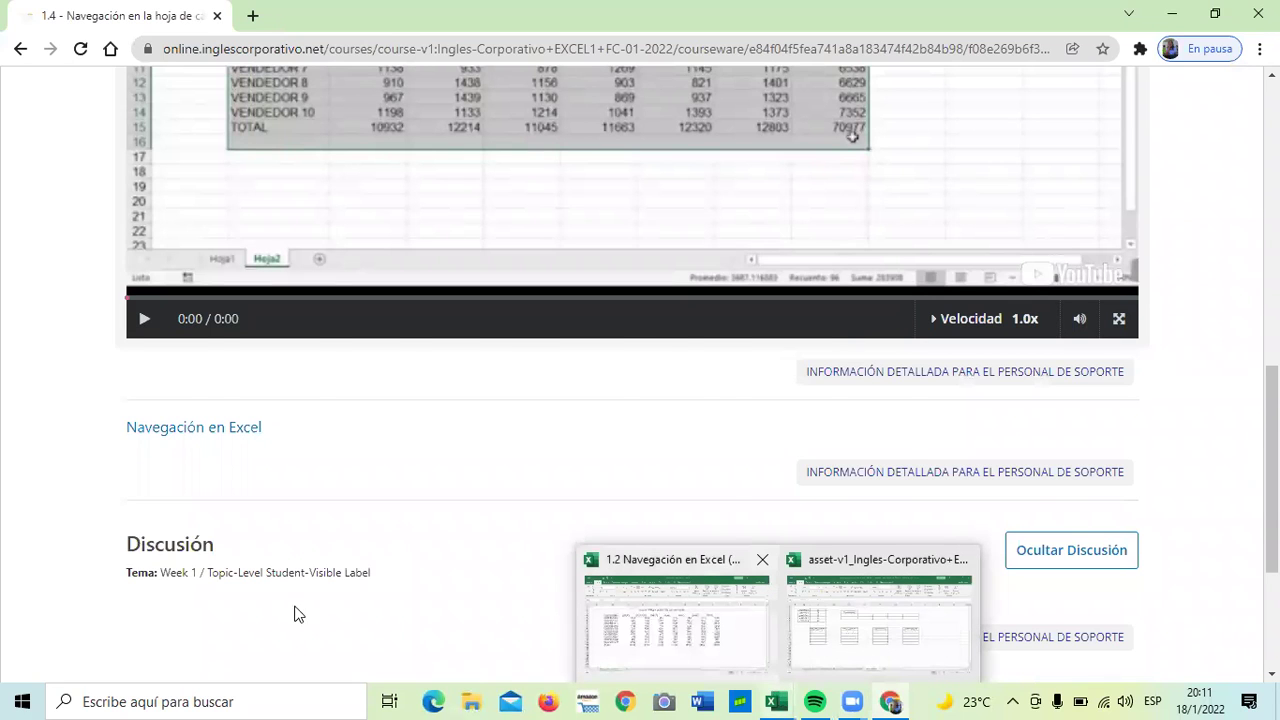
left_click(677, 620)
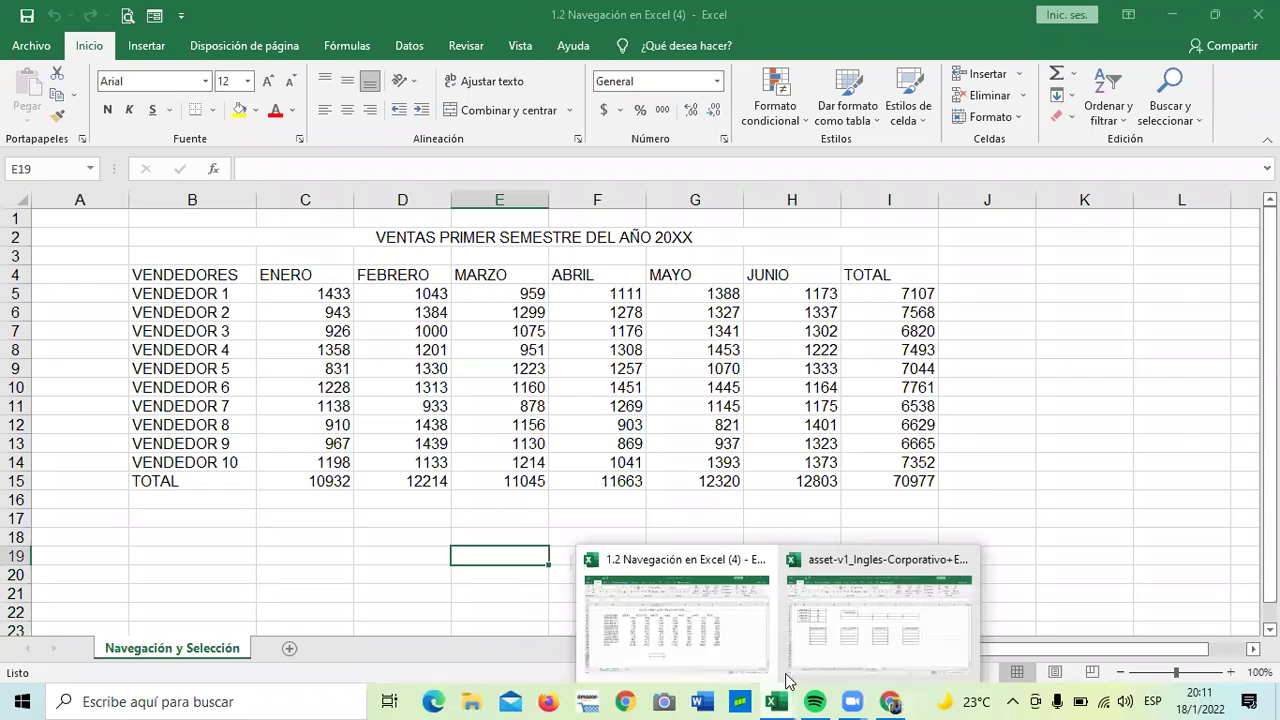
left_click(817, 562)
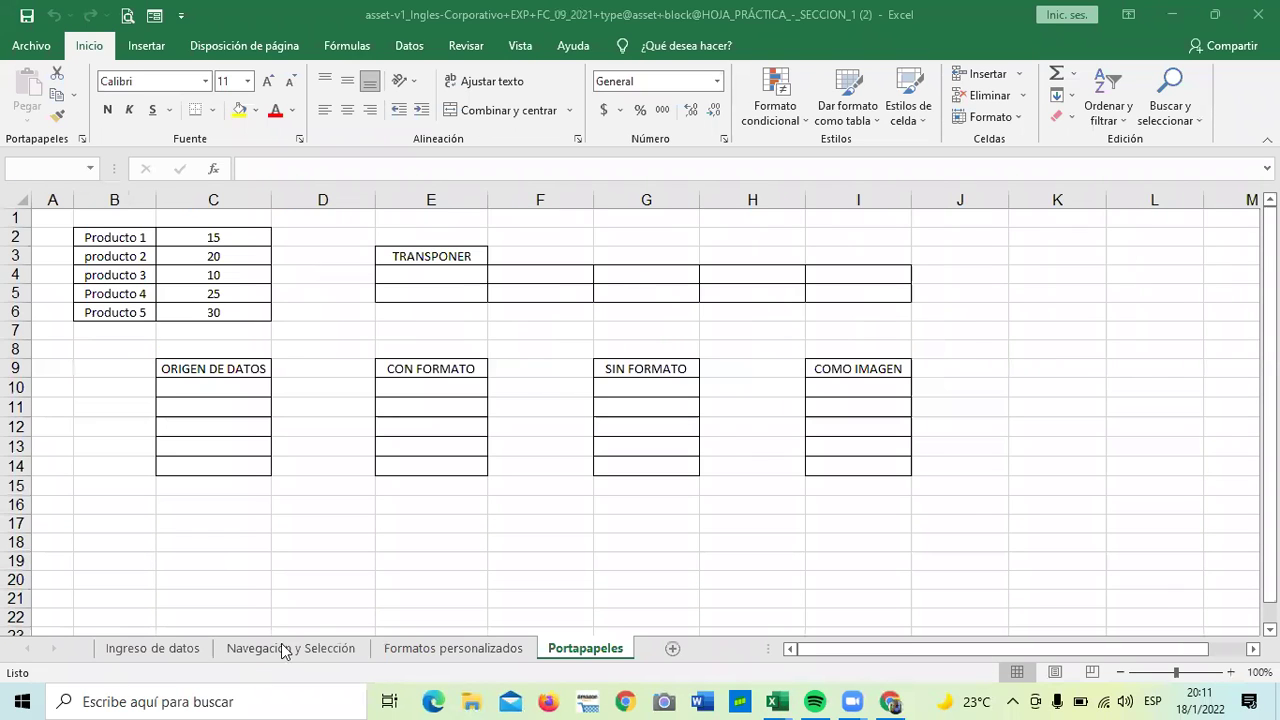
left_click(169, 650)
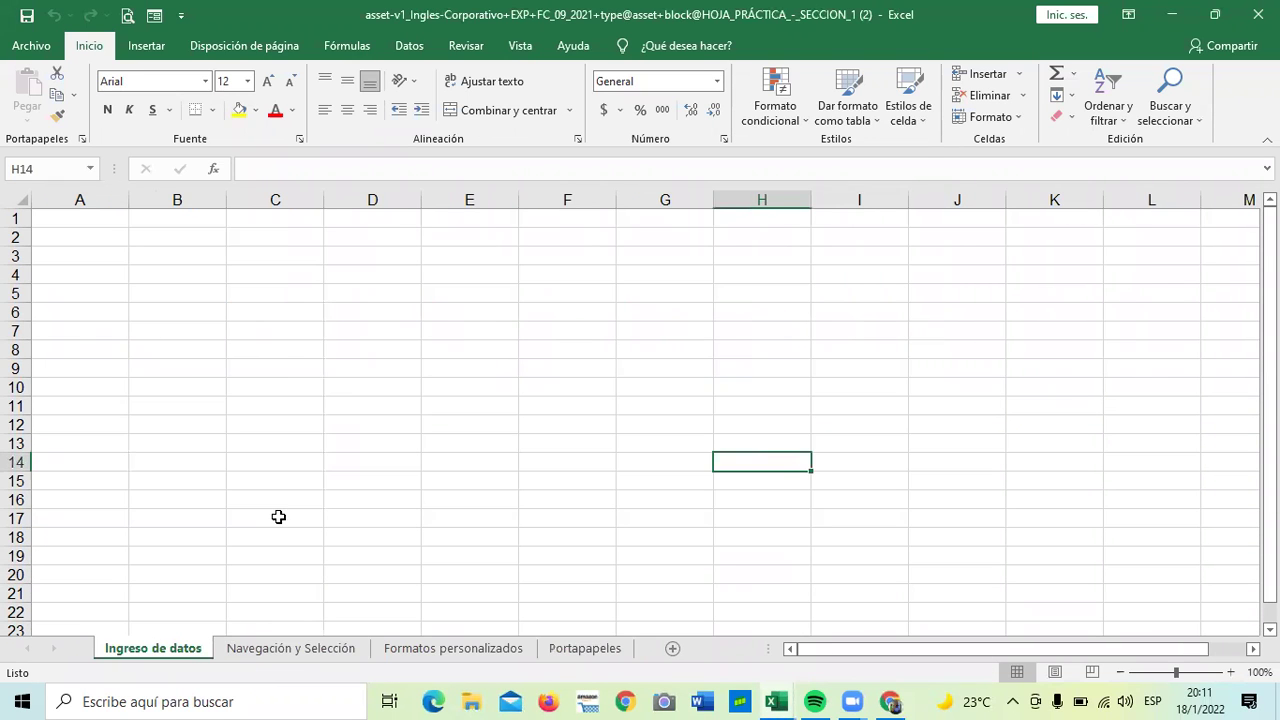
left_click(289, 650)
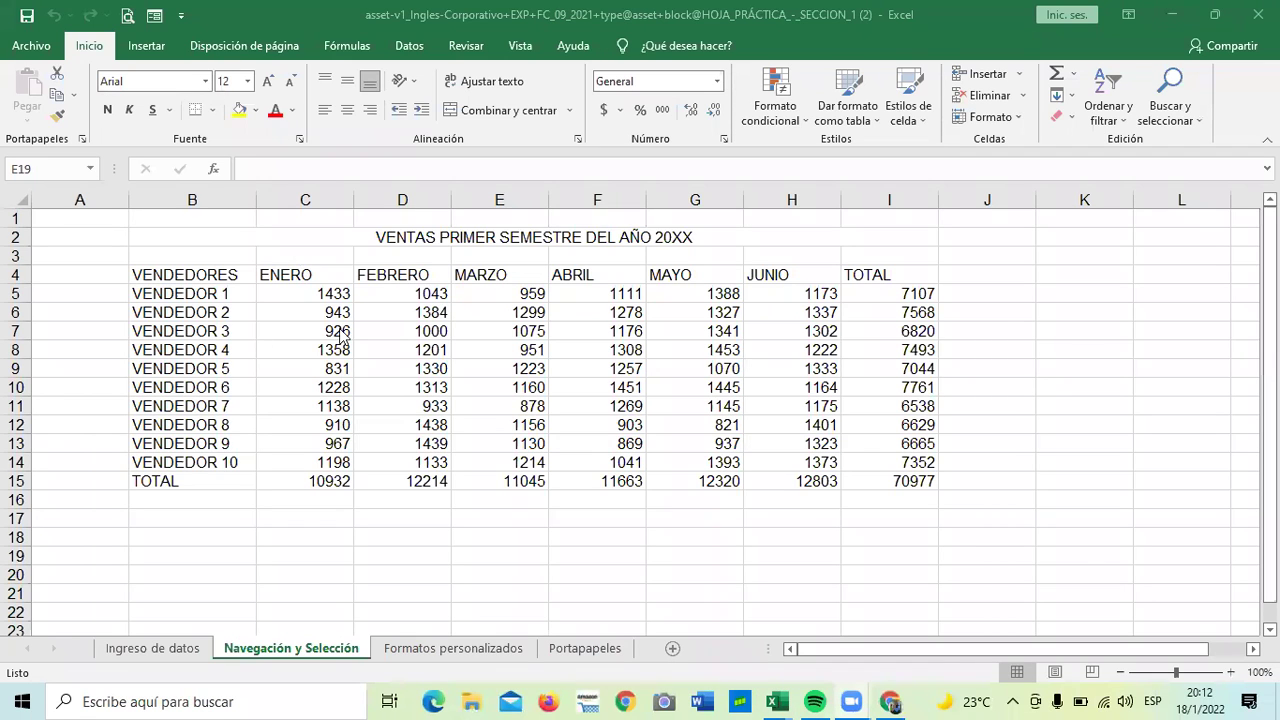
Browse the empty rows far below the sales table, return to the top, and select the single cells E17 and F17 in turn.
scroll(386, 523, "down", 19)
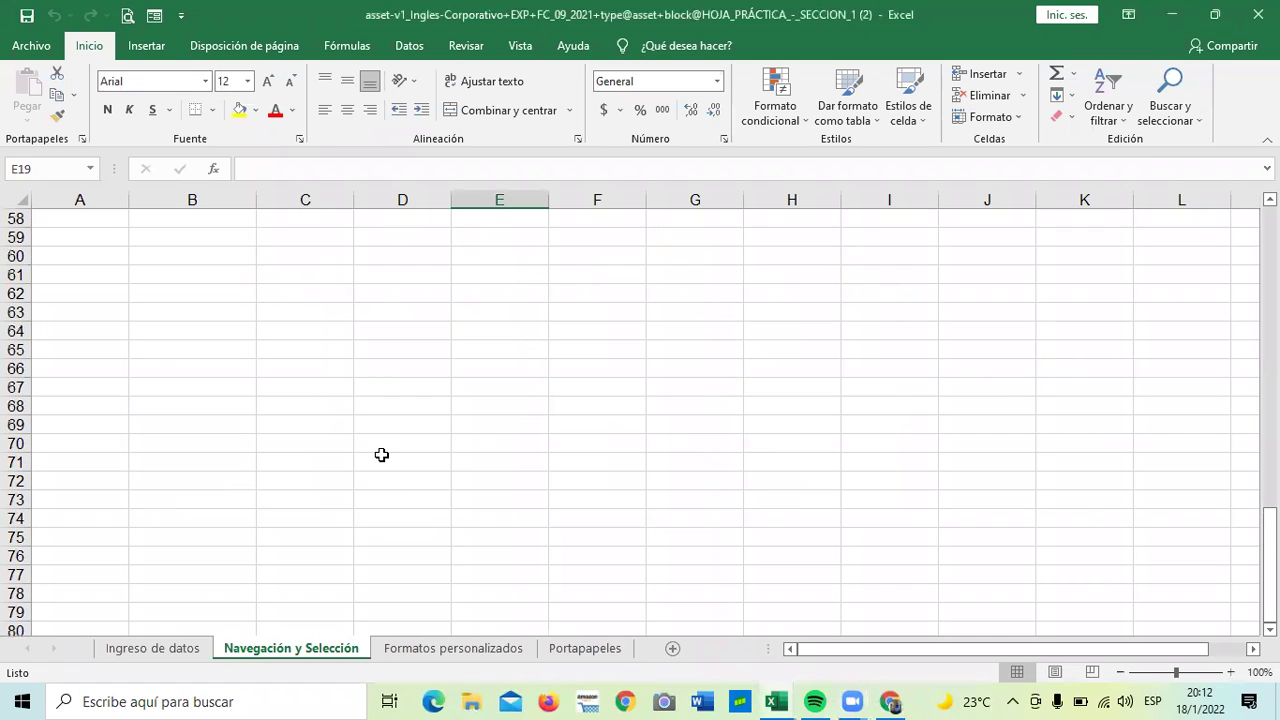
scroll(381, 455, "down", 10)
scroll(381, 453, "down", 10)
scroll(381, 453, "up", 20)
scroll(381, 453, "up", 19)
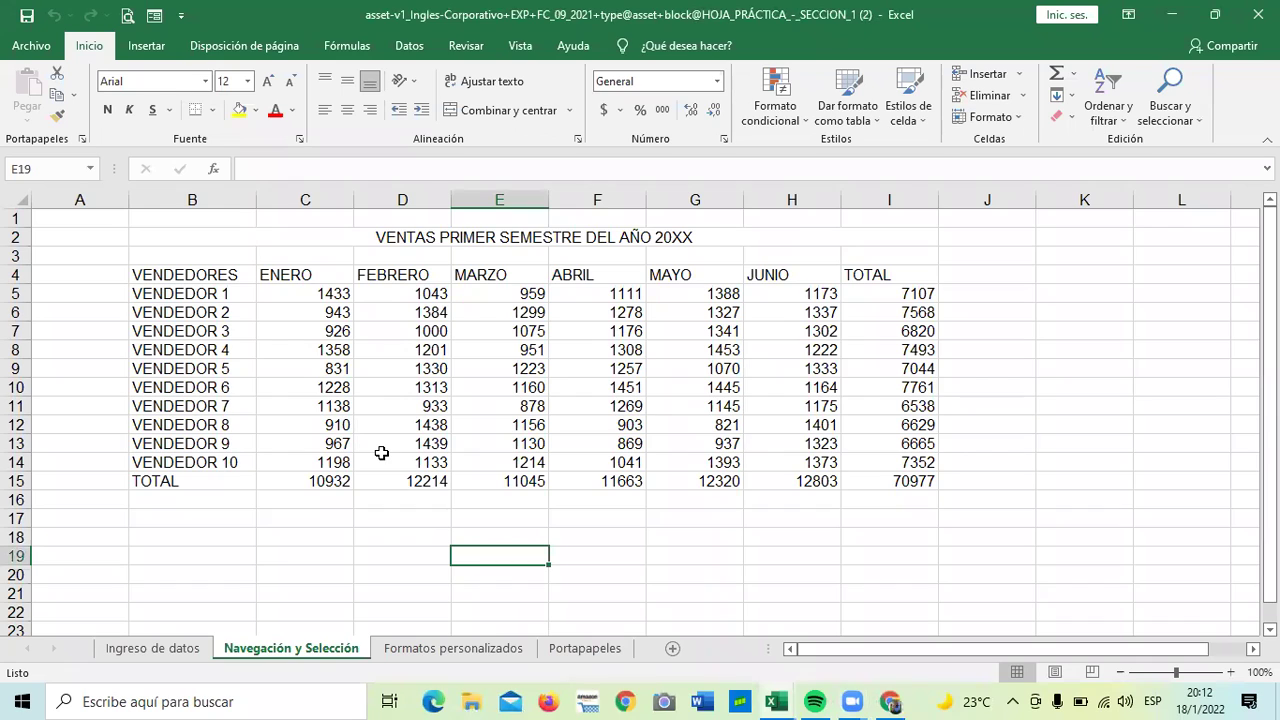
left_click(507, 516)
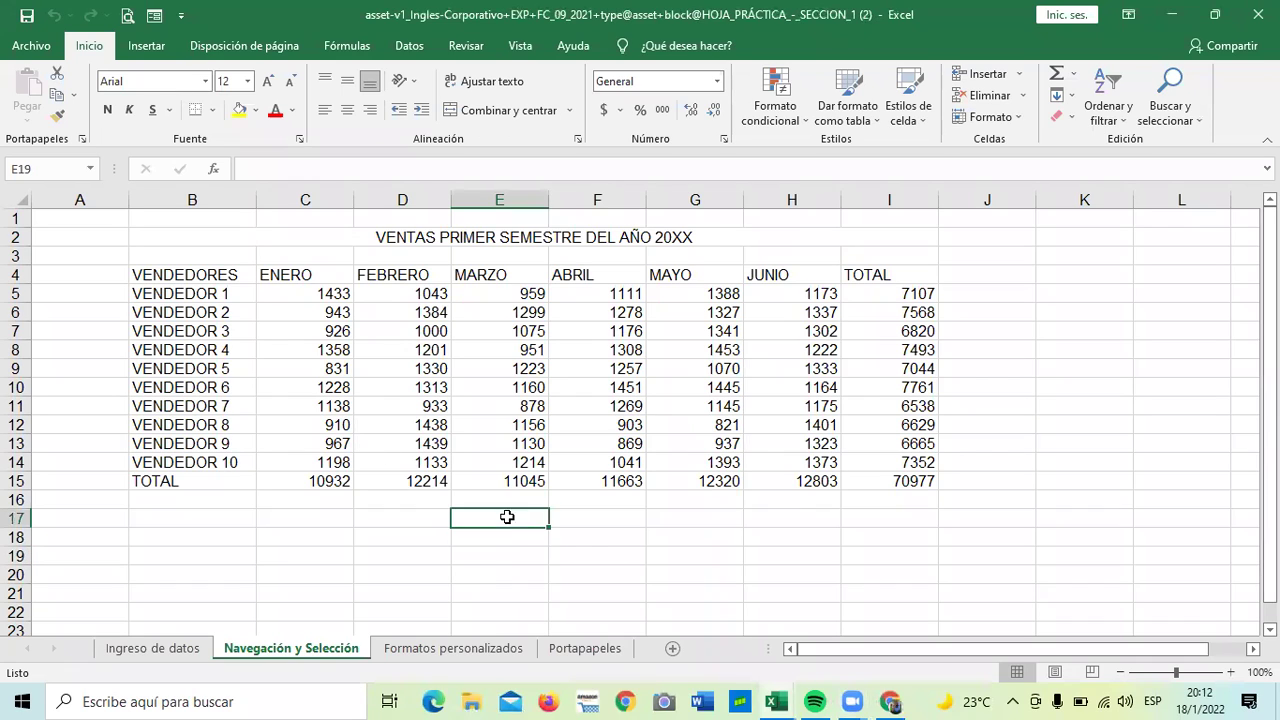
left_click(614, 517)
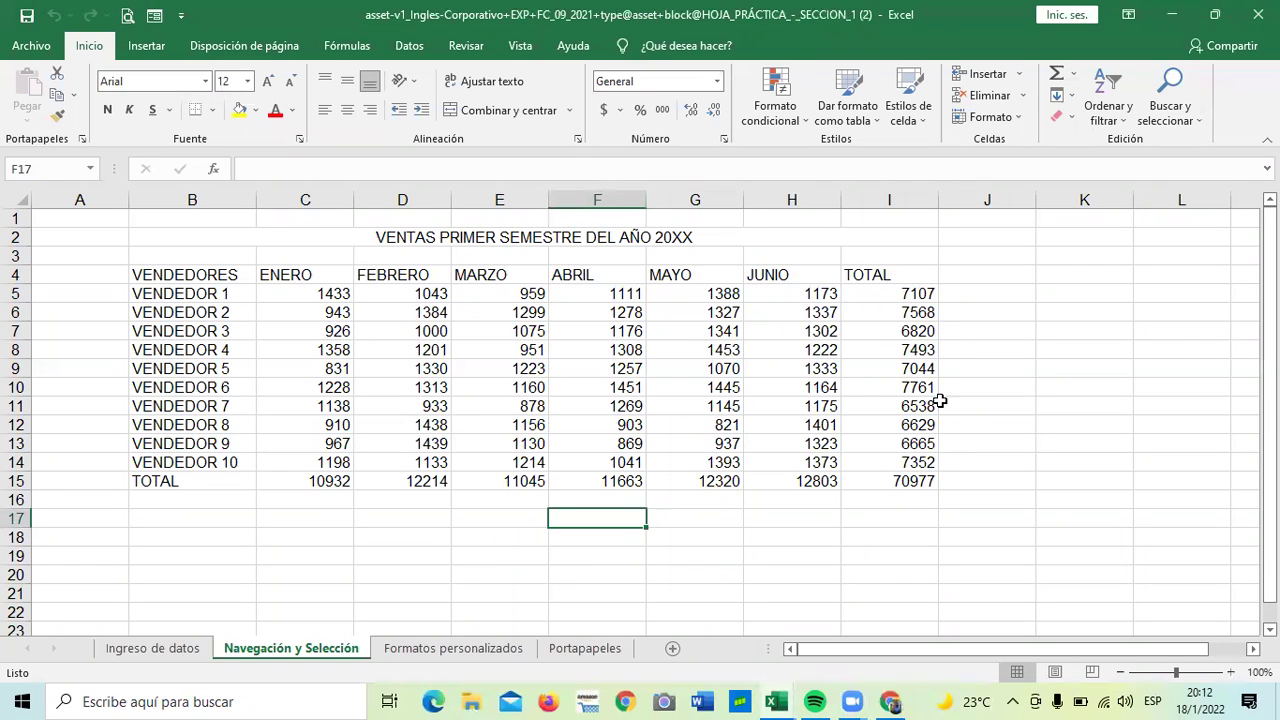
Select the whole of column K and the column range K to DI, and return to the sales table with cell J14 selected.
left_click(1076, 192)
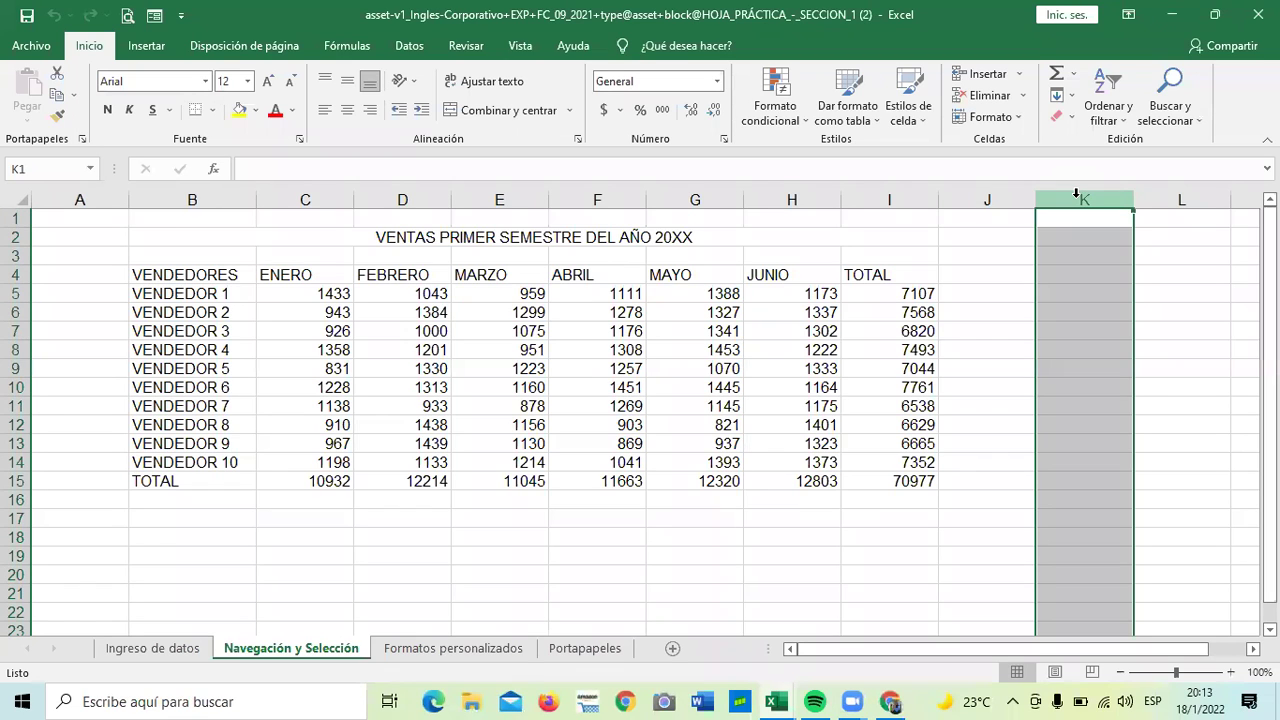
left_click_drag(1168, 294, 1164, 280)
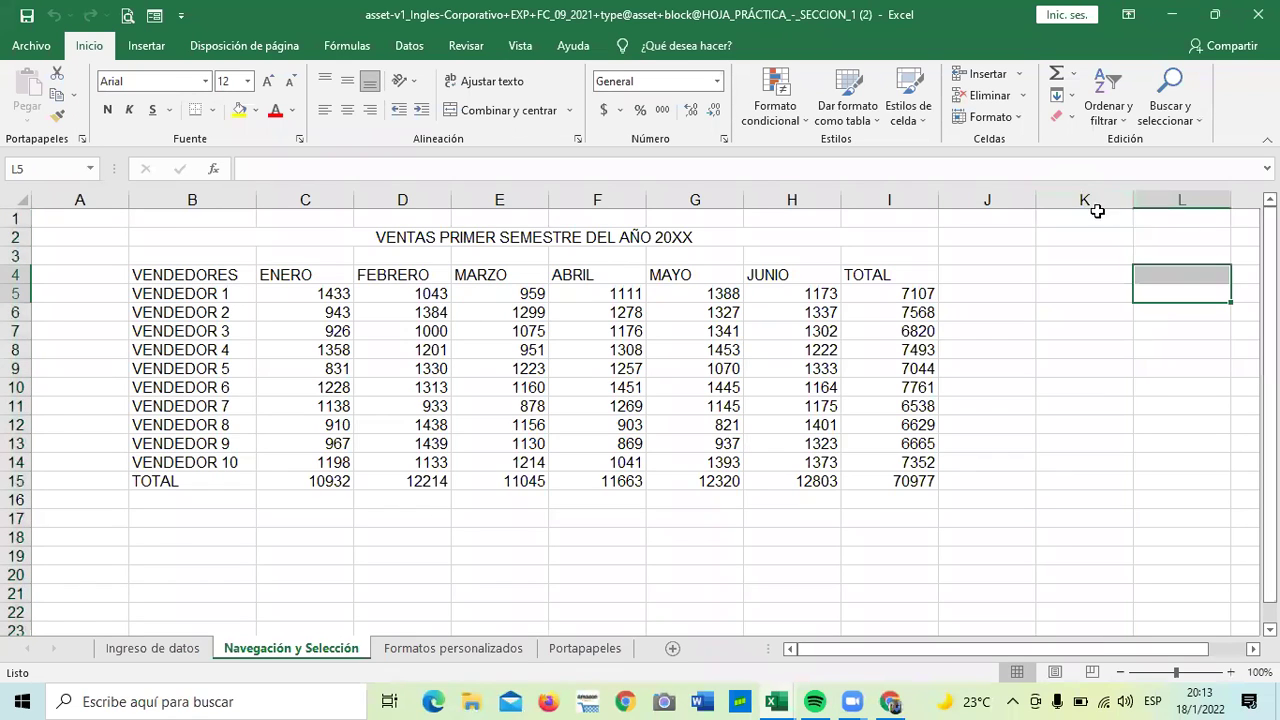
left_click_drag(1072, 195, 1100, 200)
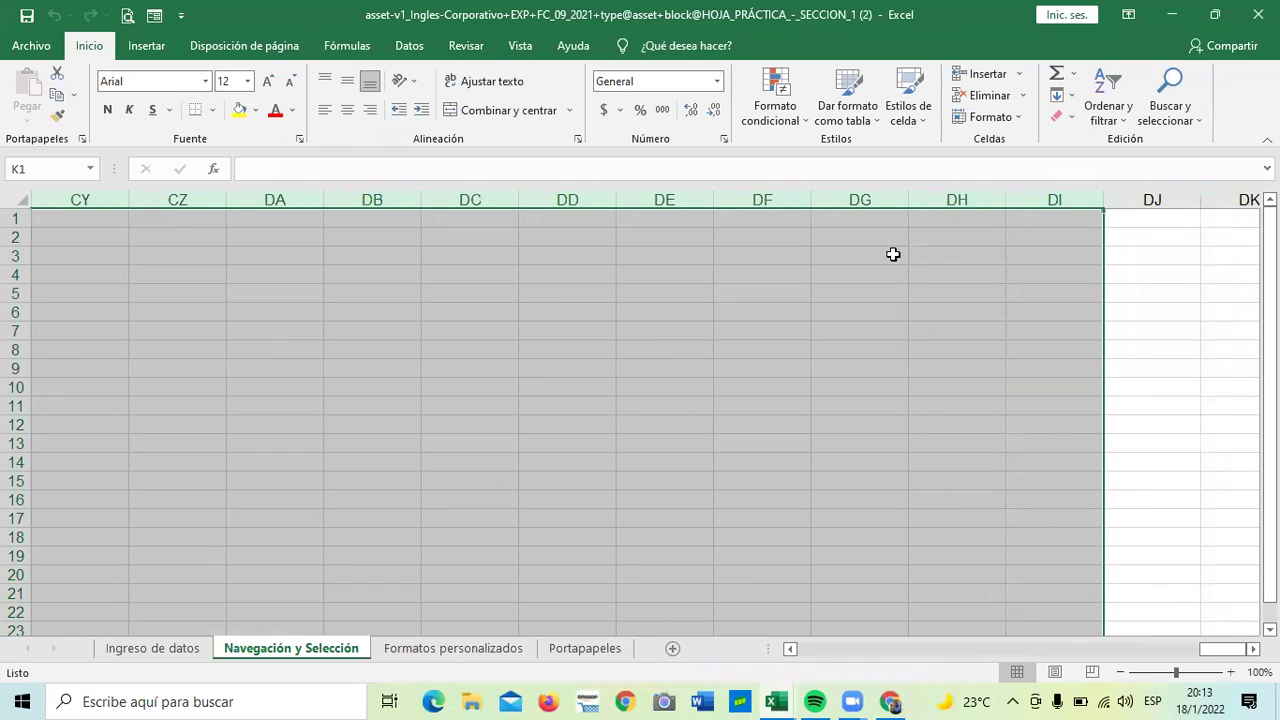
left_click(728, 338)
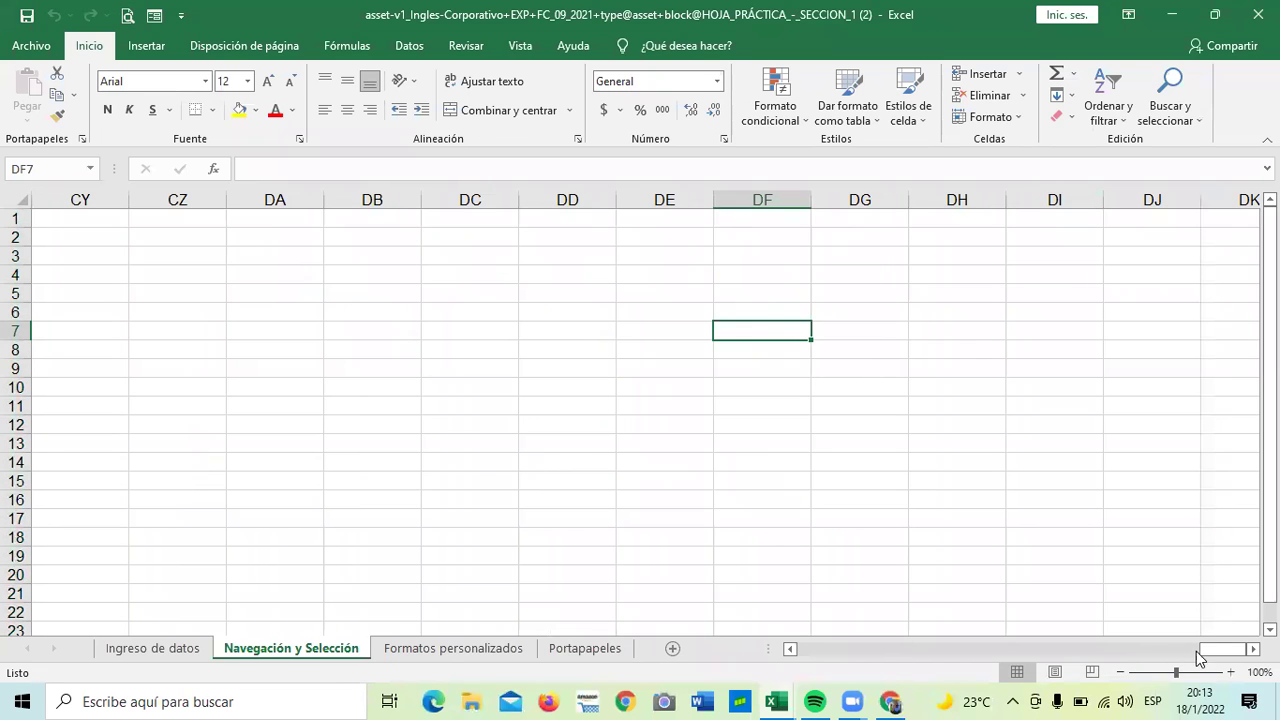
left_click_drag(1218, 657, 800, 650)
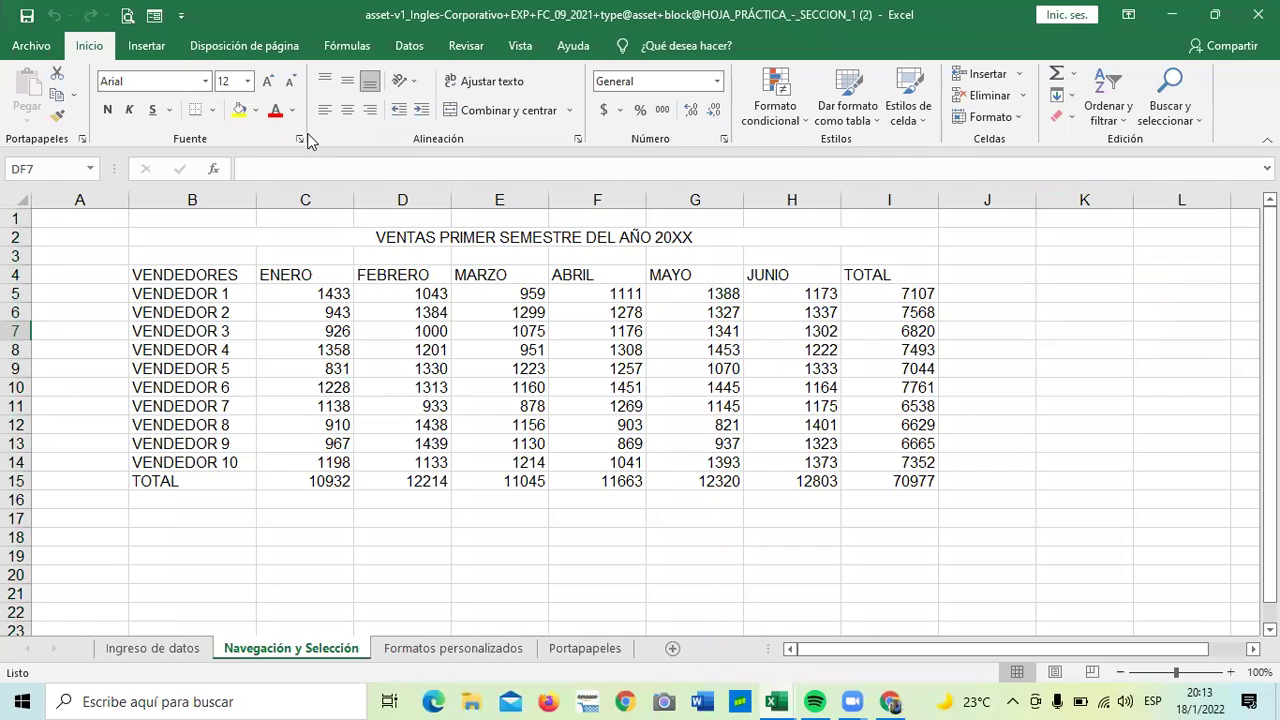
left_click(1000, 463)
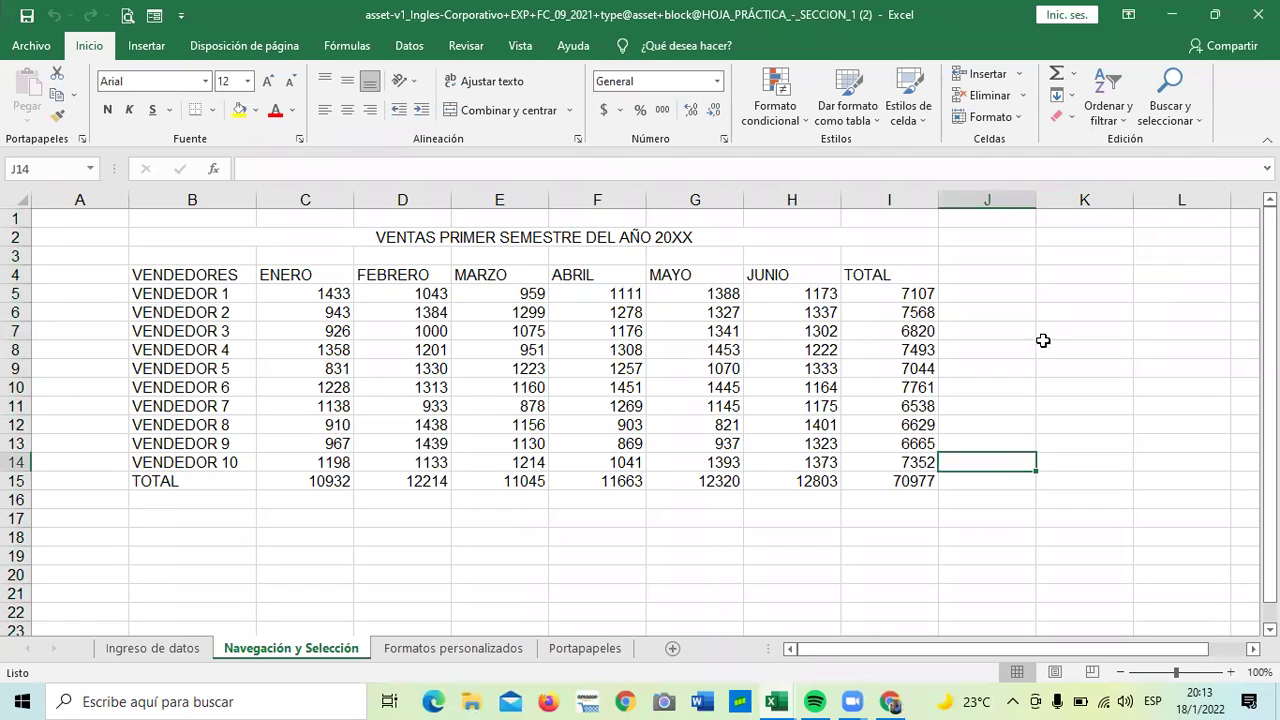
Select the entire column K twice, clearing the selection with cell L5 the first time and M6 the second.
left_click(1082, 200)
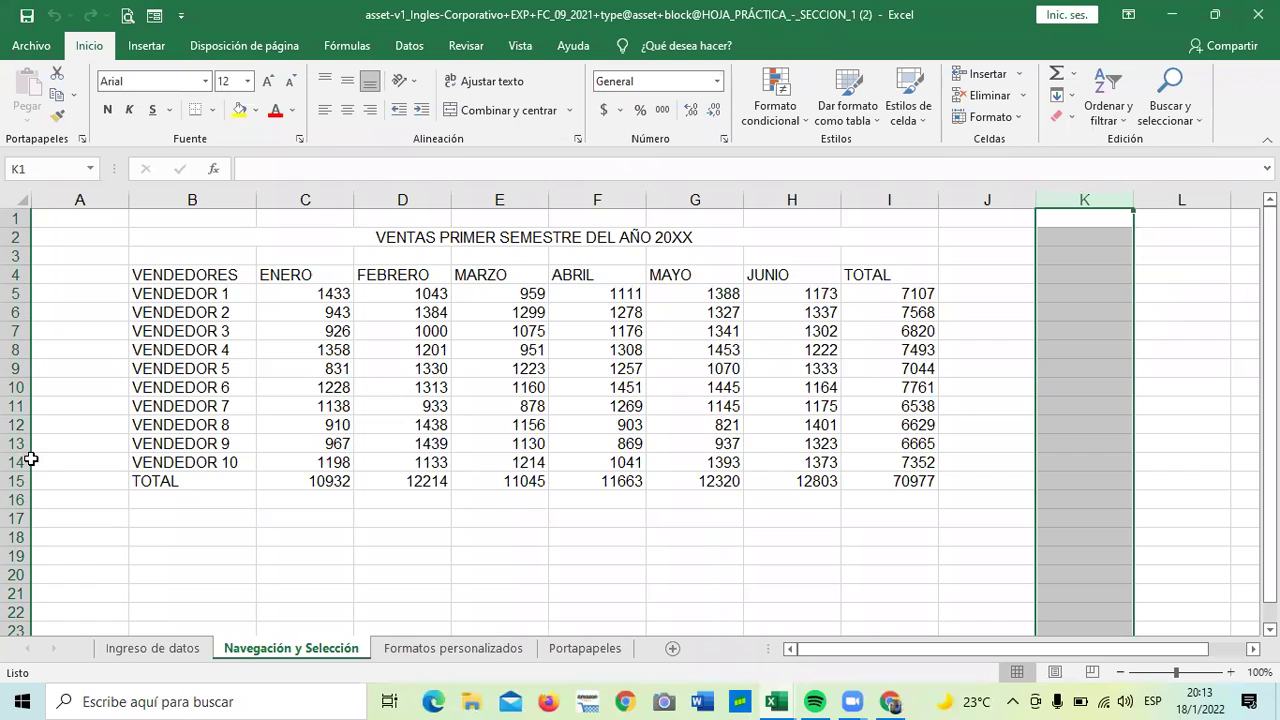
left_click(1170, 289)
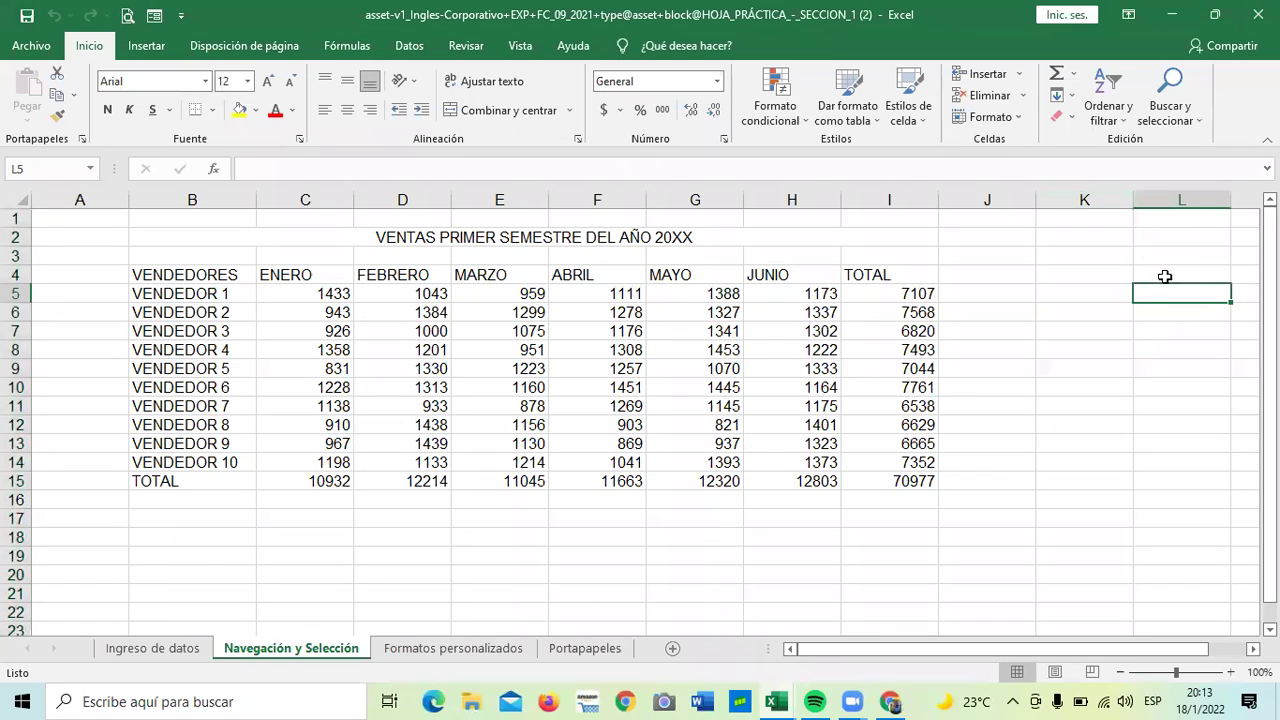
left_click(1094, 200)
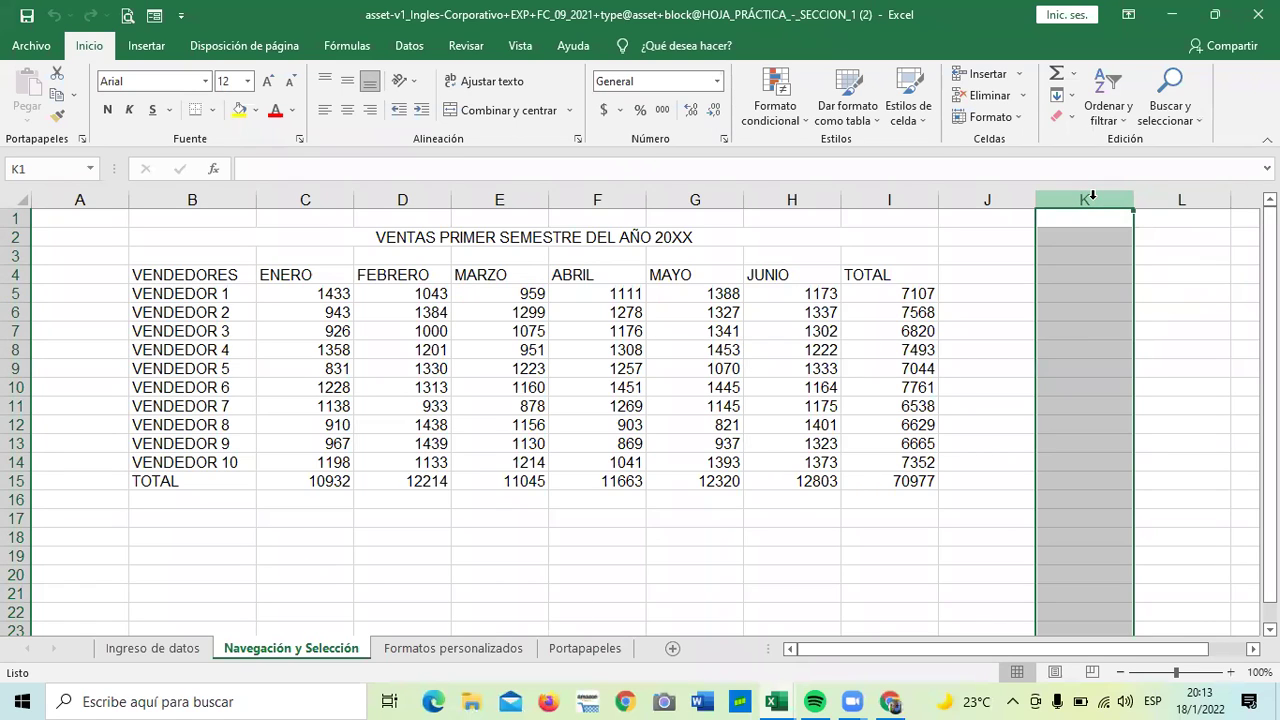
left_click(1232, 310)
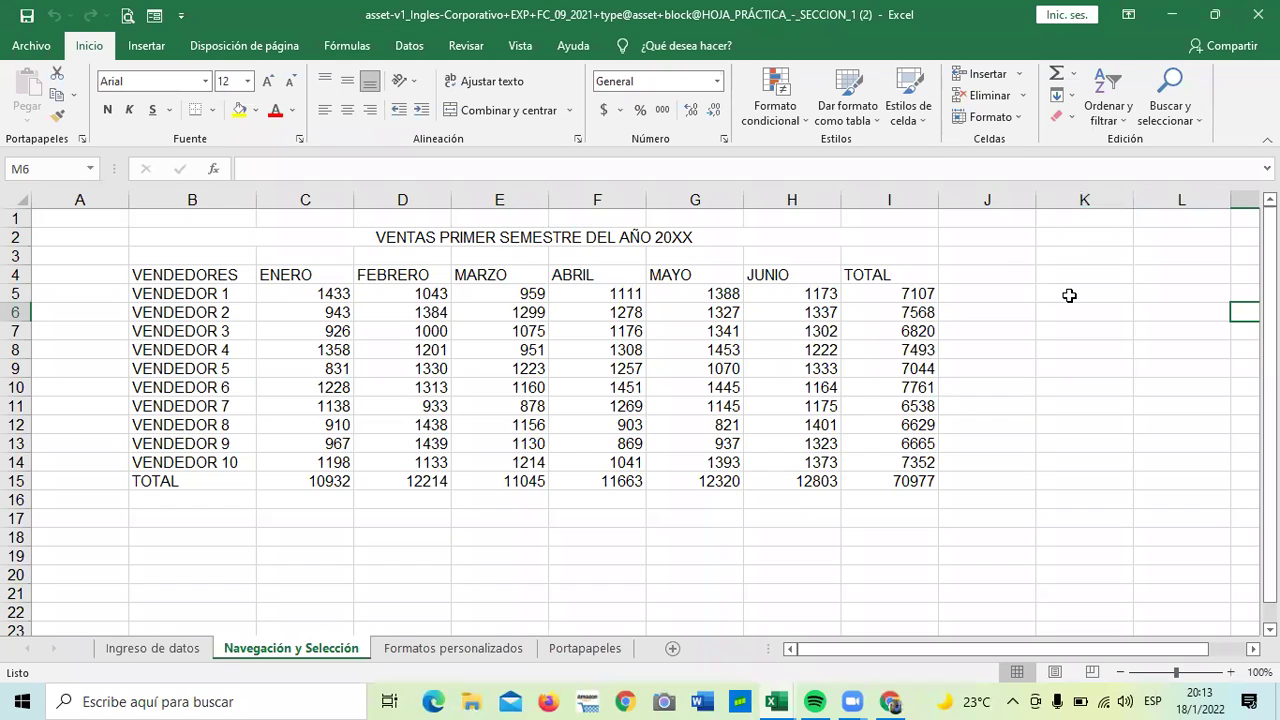
Select the entire column K, jump to the sheet's last column at cell XFD1, and return to cell A1.
left_click(1074, 193)
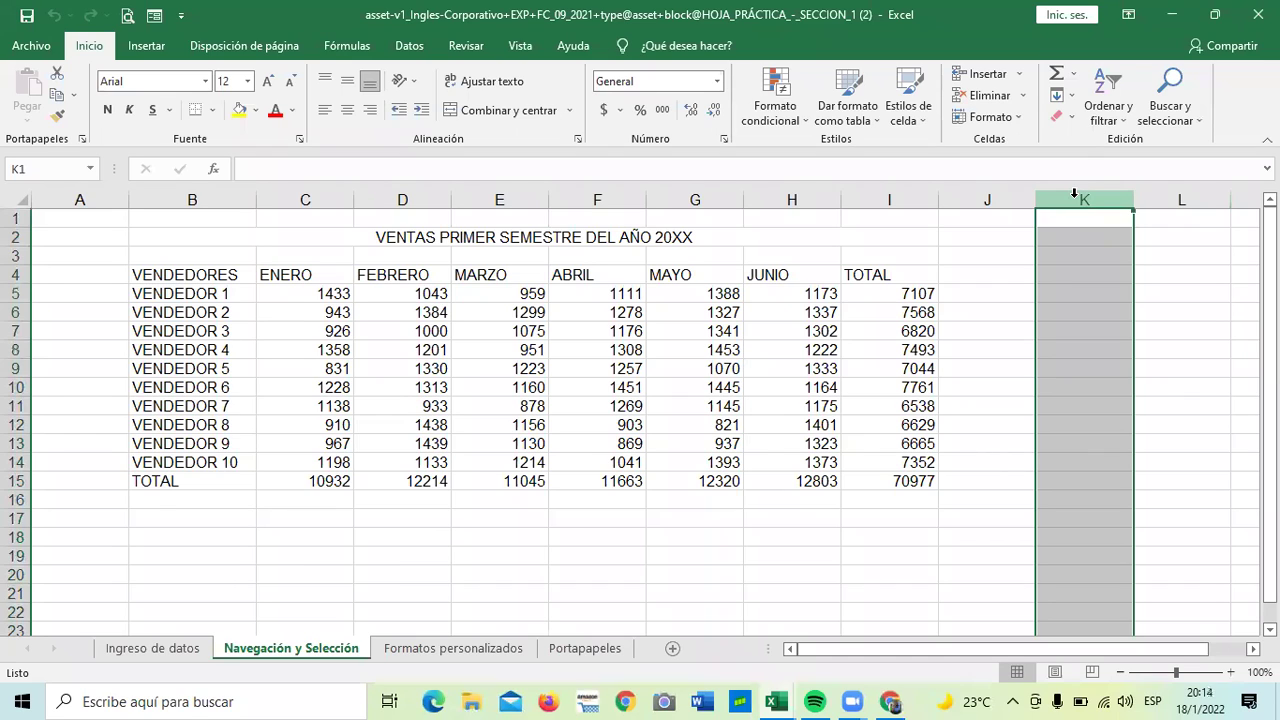
key("Caps_Lock")
key("ctrl+Right")
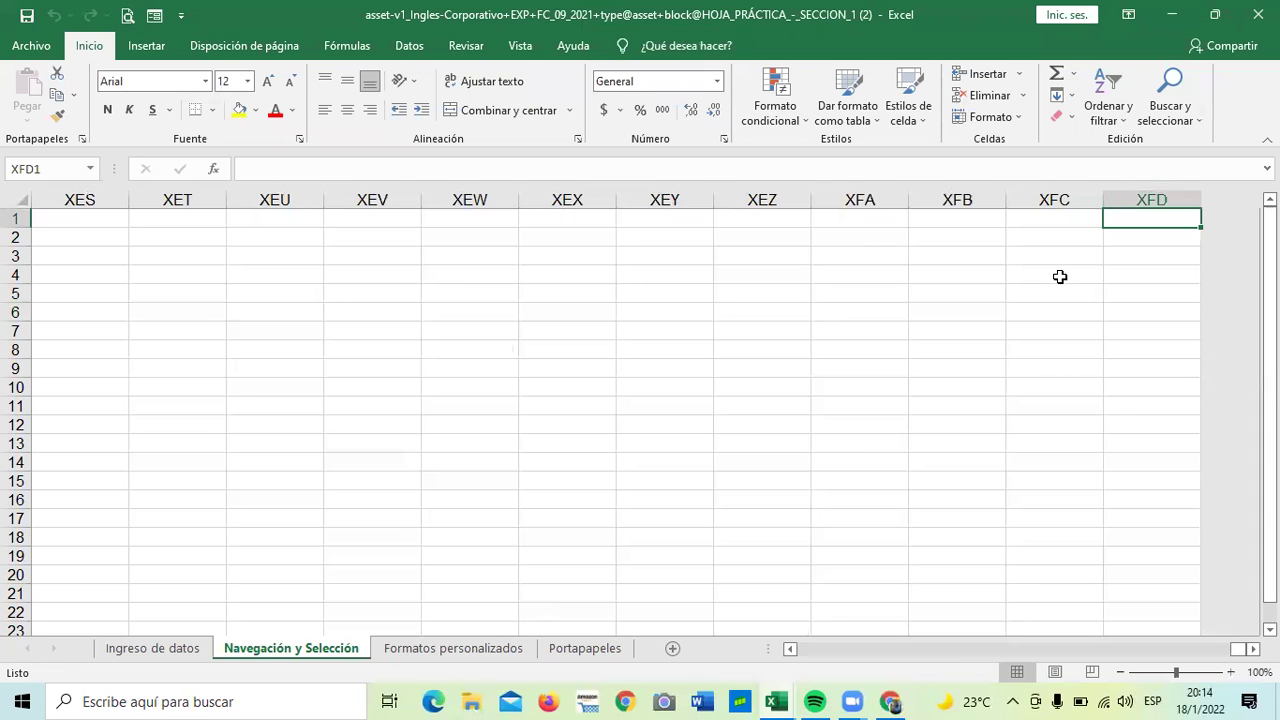
key("Caps_Lock")
key("ctrl+Home")
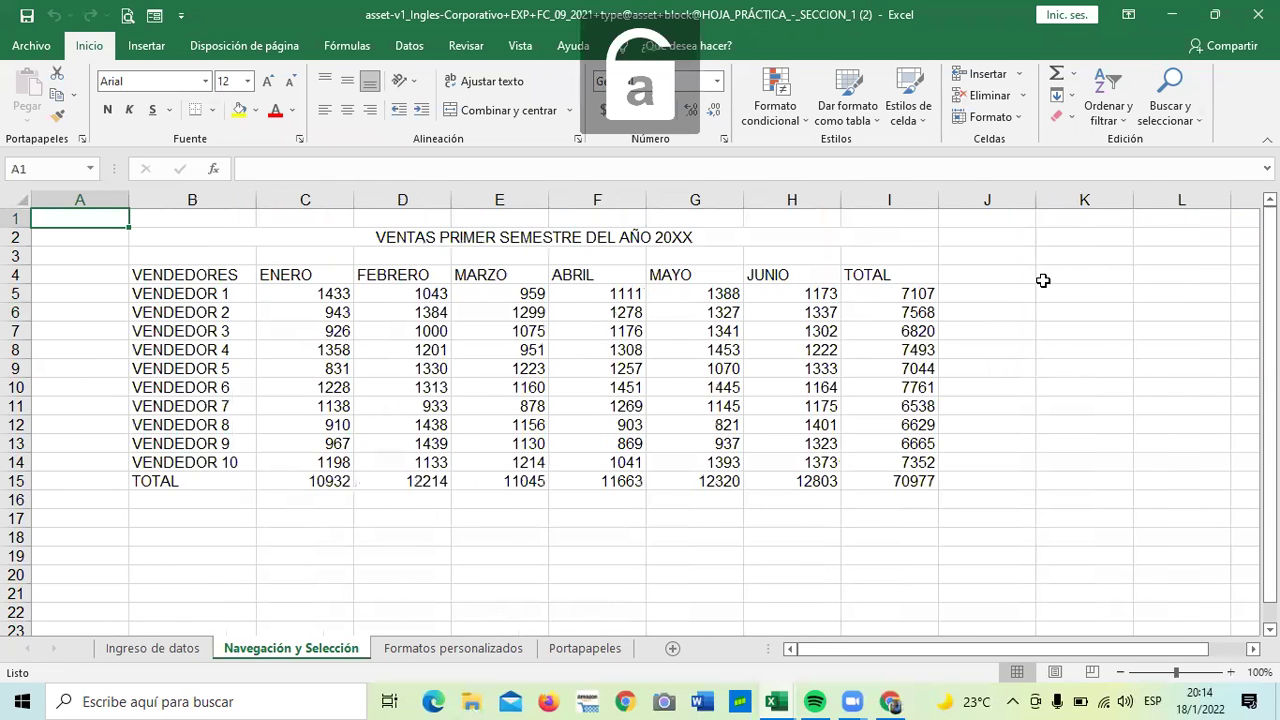
Select cell K8, and replace it with a selection of all columns from K to the last column, XFD.
left_click(1098, 352)
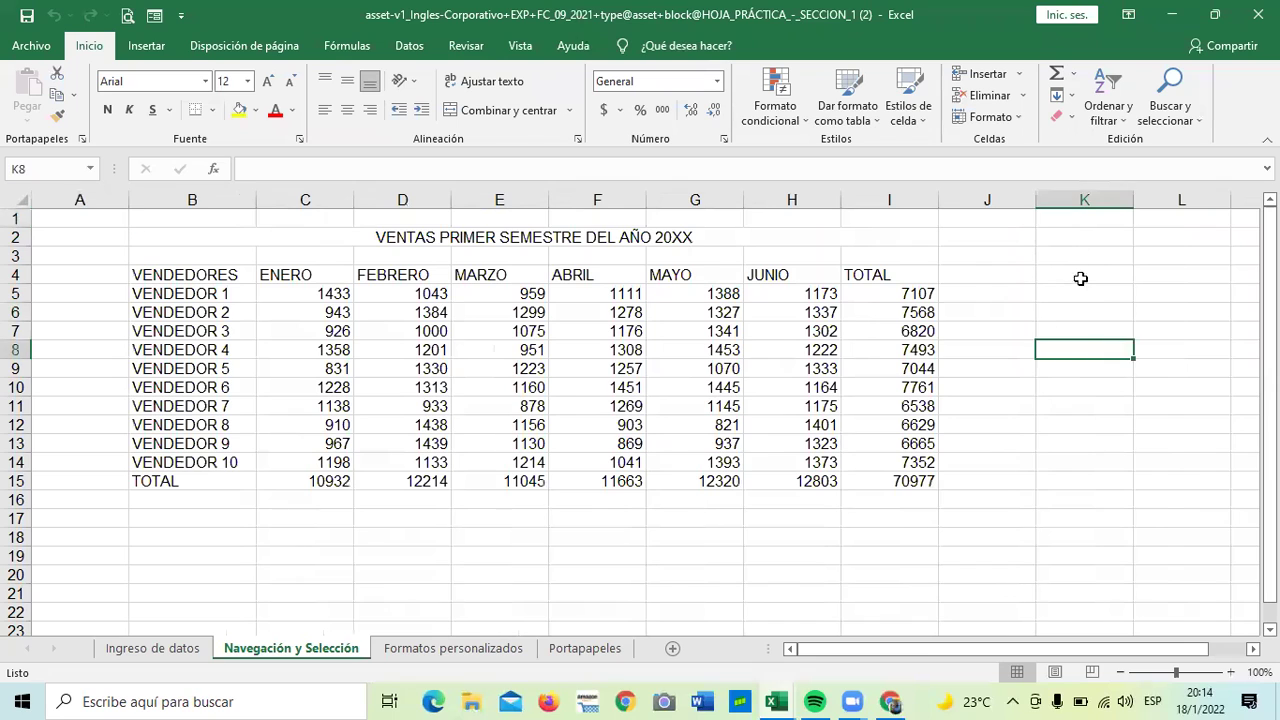
left_click(1087, 195)
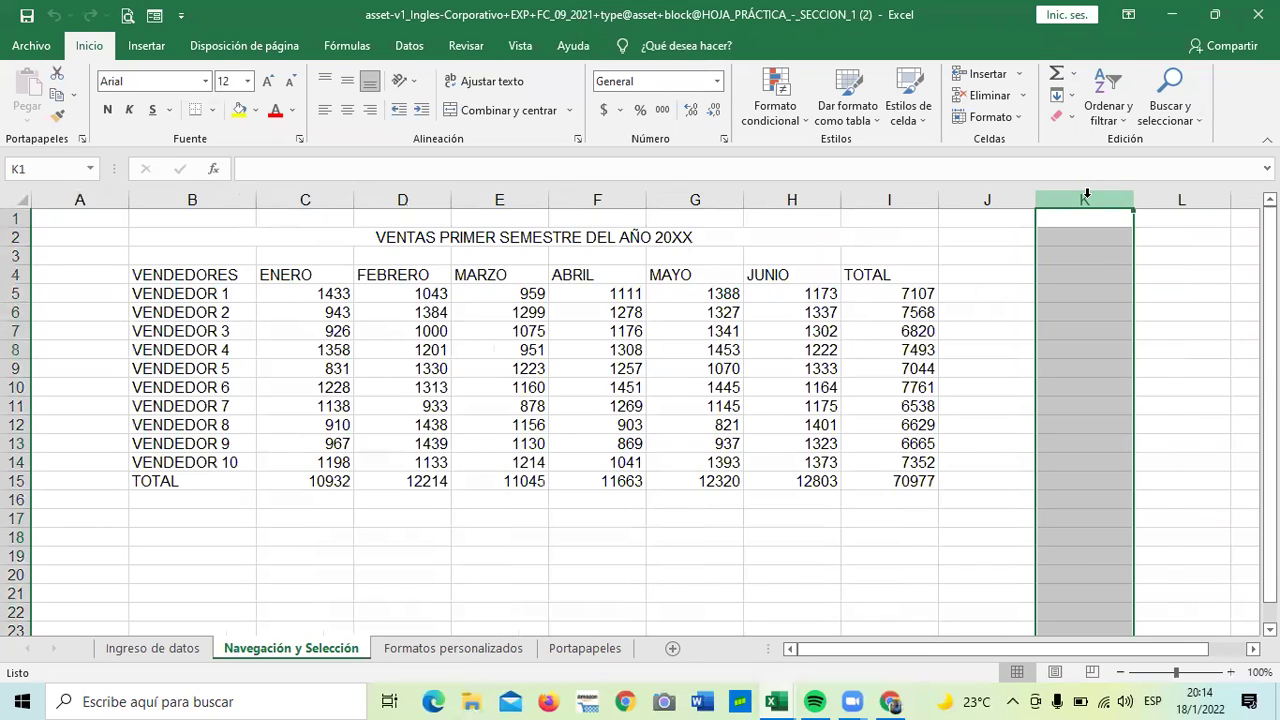
key("ctrl+shift+Right")
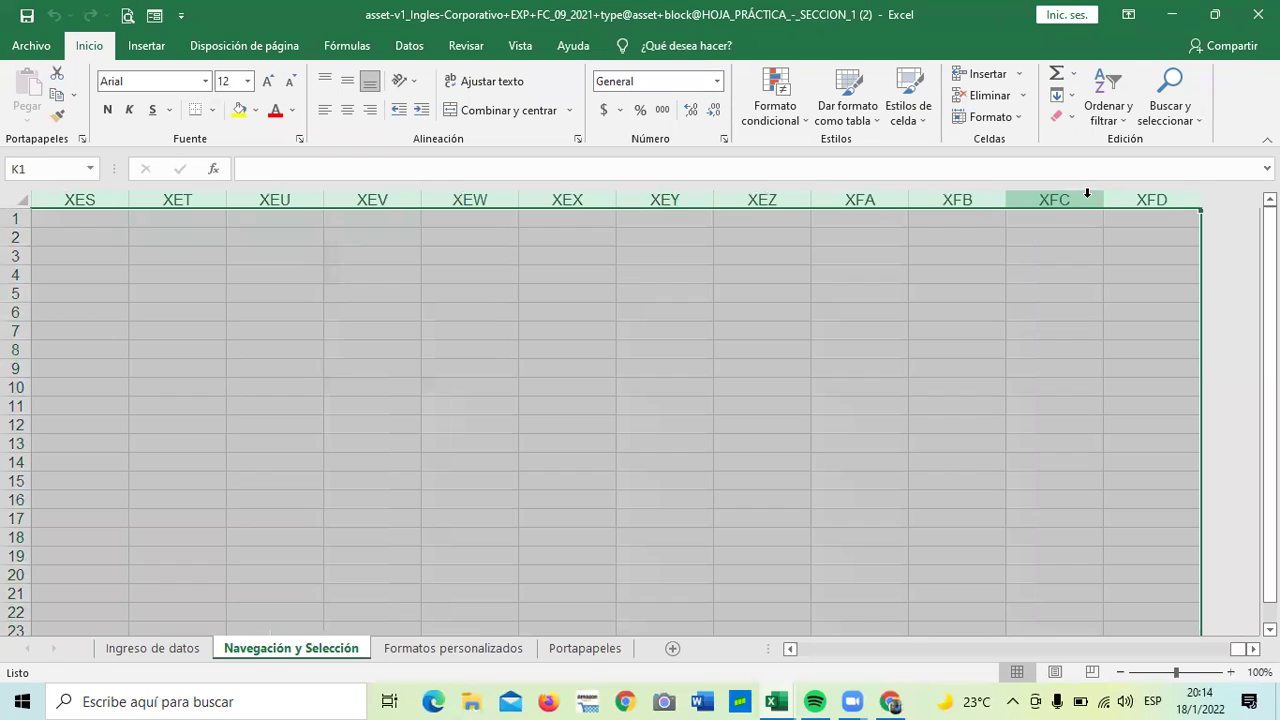
Select only column XFD, extend the selection back to column A, and return to cell A1.
left_click(1162, 195)
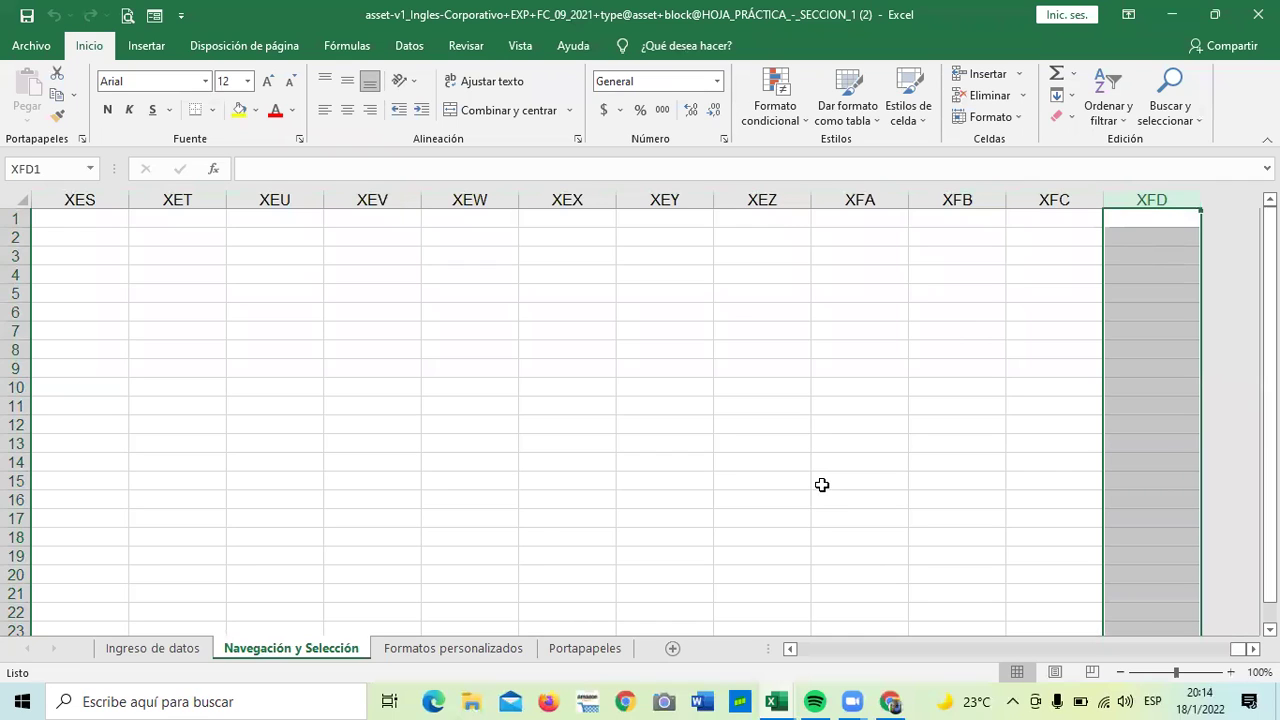
key("ctrl+shift+Left")
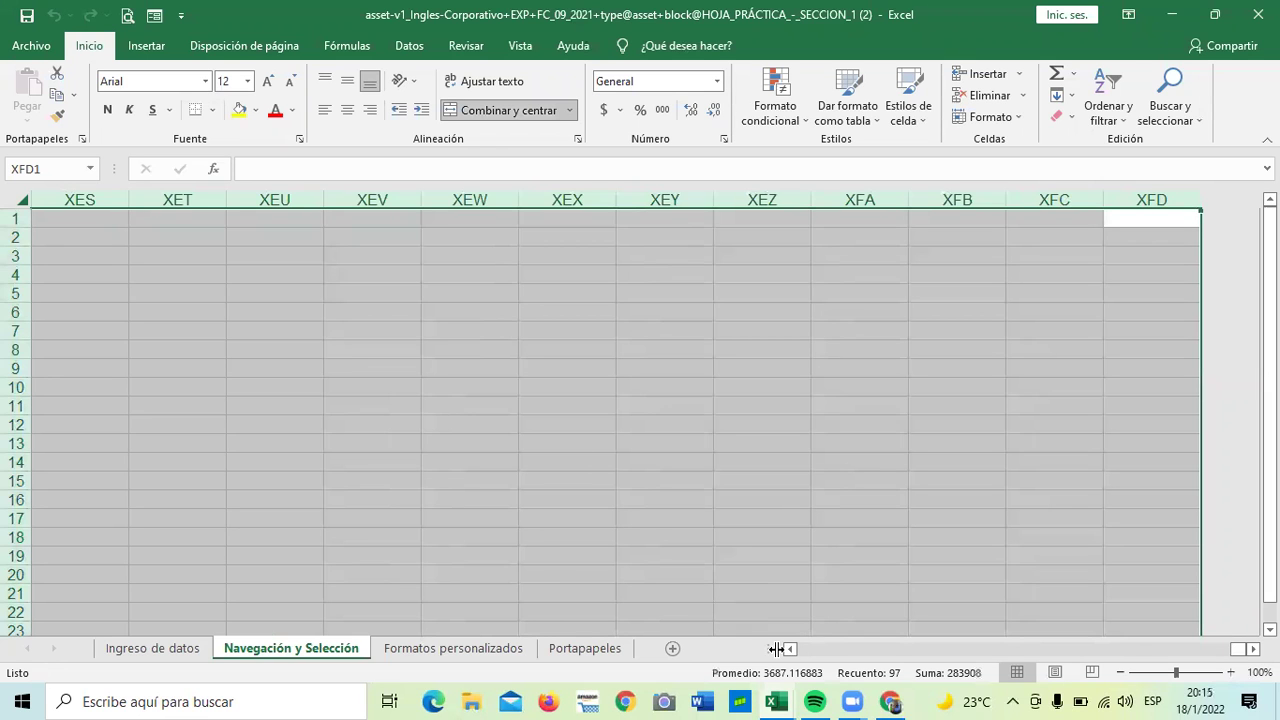
key("ctrl+Home")
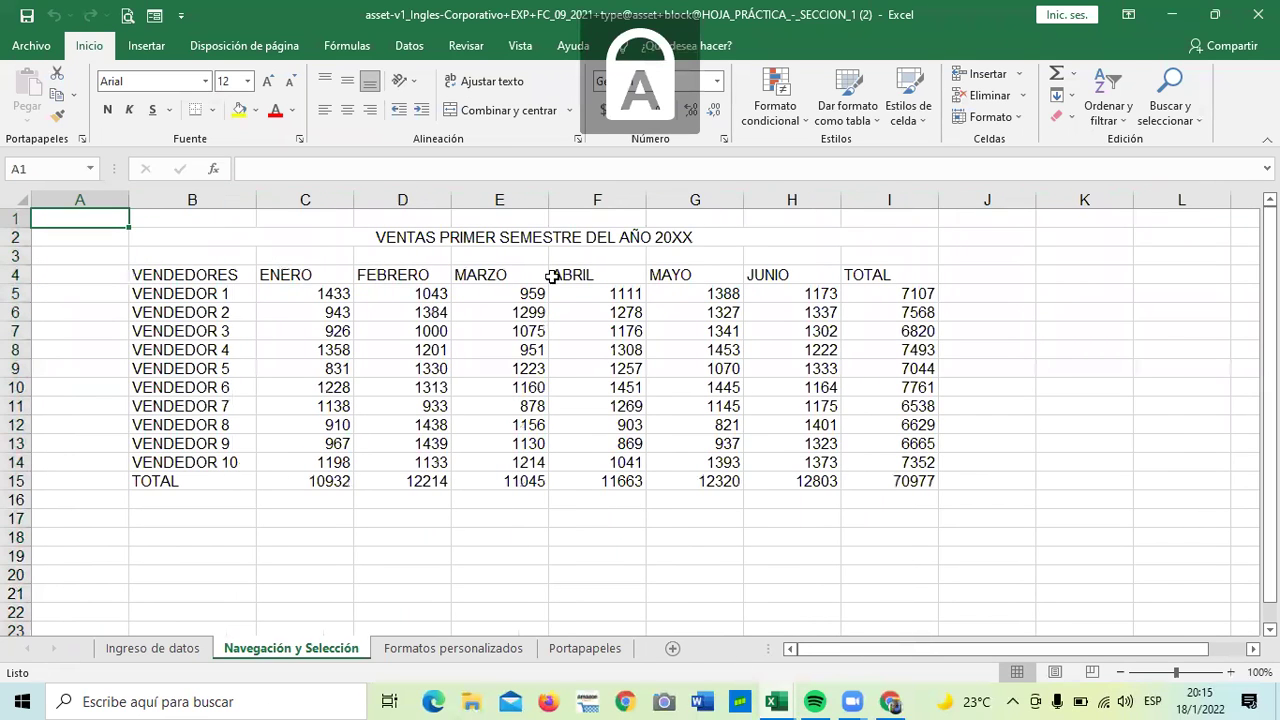
Select all columns from K to the last column, XFD, and hide them.
left_click(1045, 460)
left_click(1084, 199)
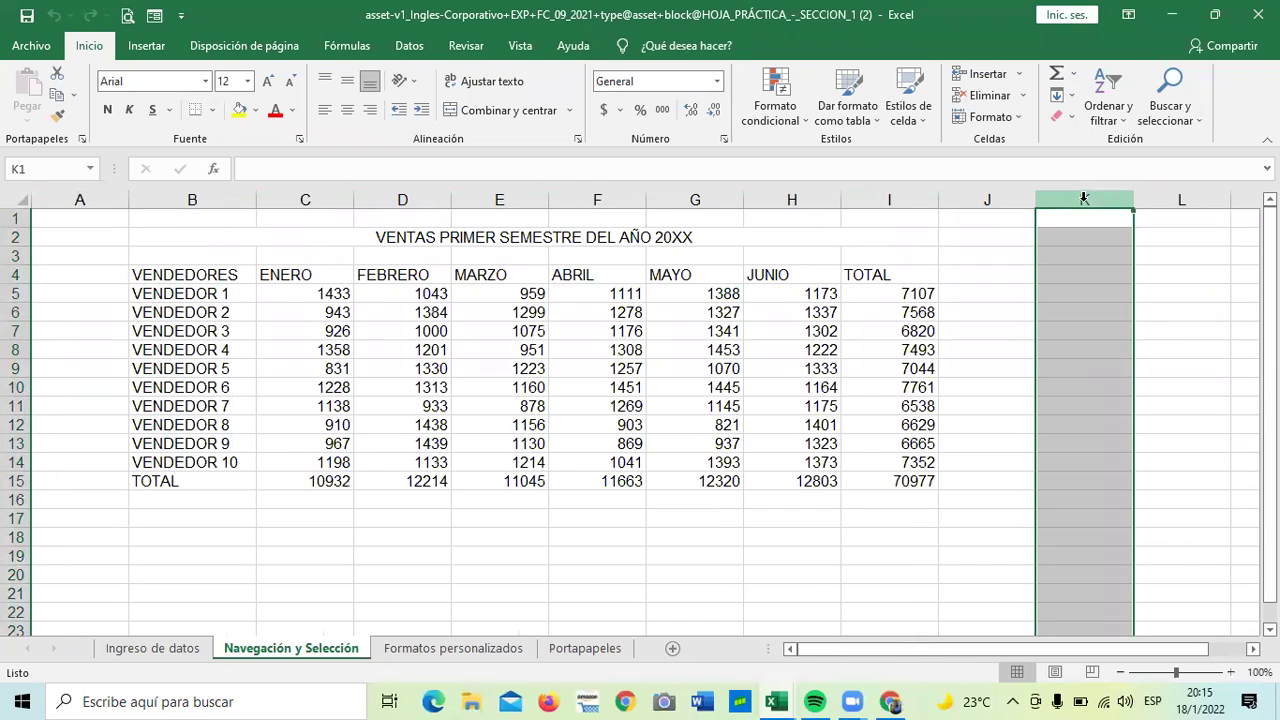
left_click(1155, 255)
left_click(1085, 196)
key("ctrl+shift+Right")
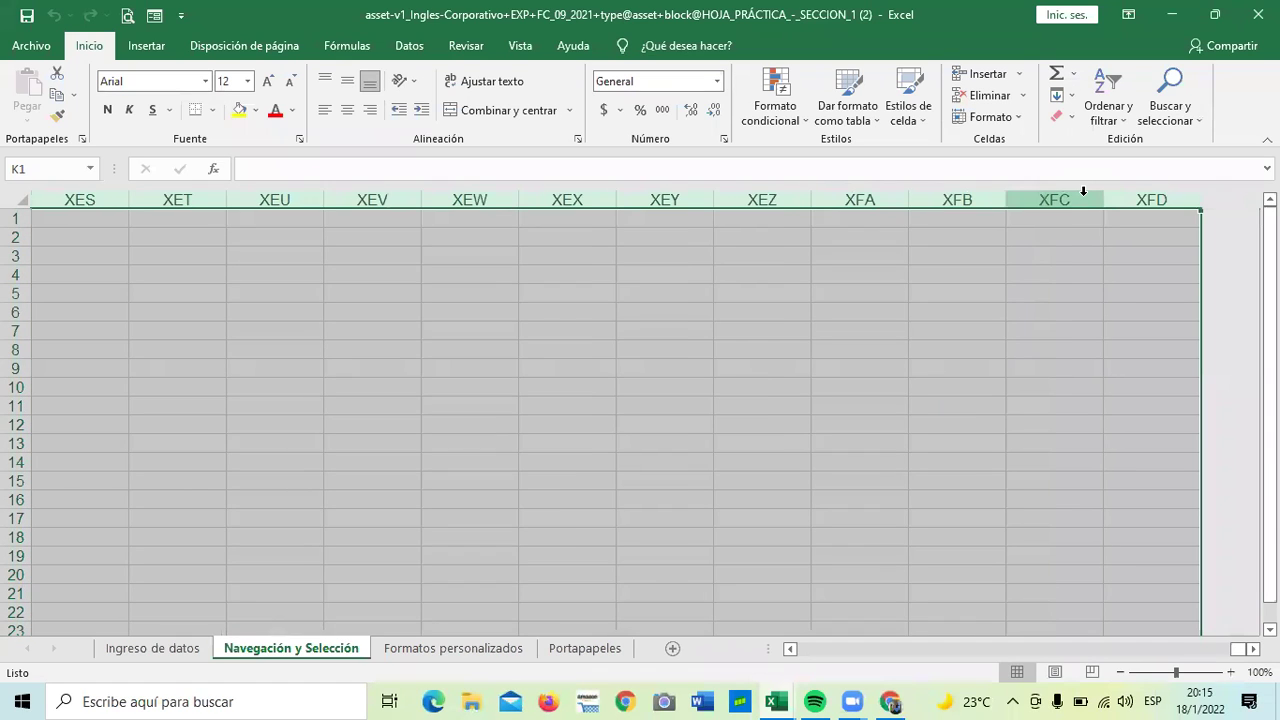
right_click(947, 233)
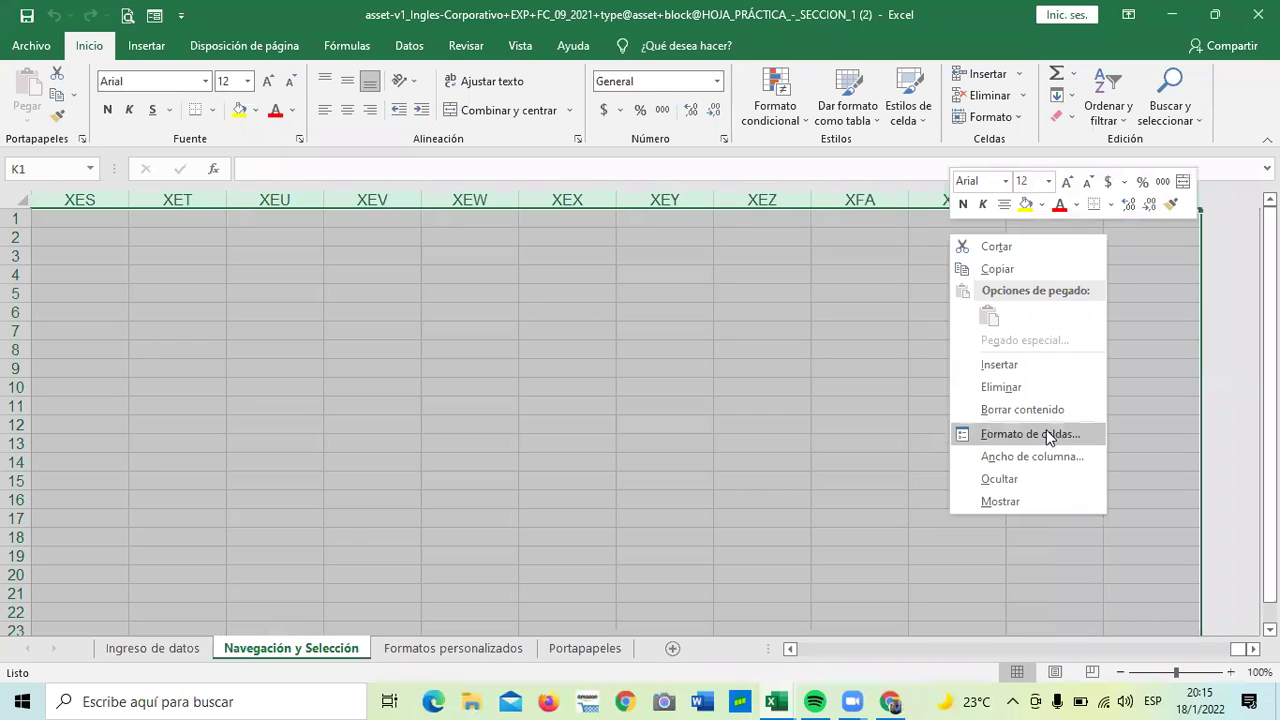
left_click(997, 478)
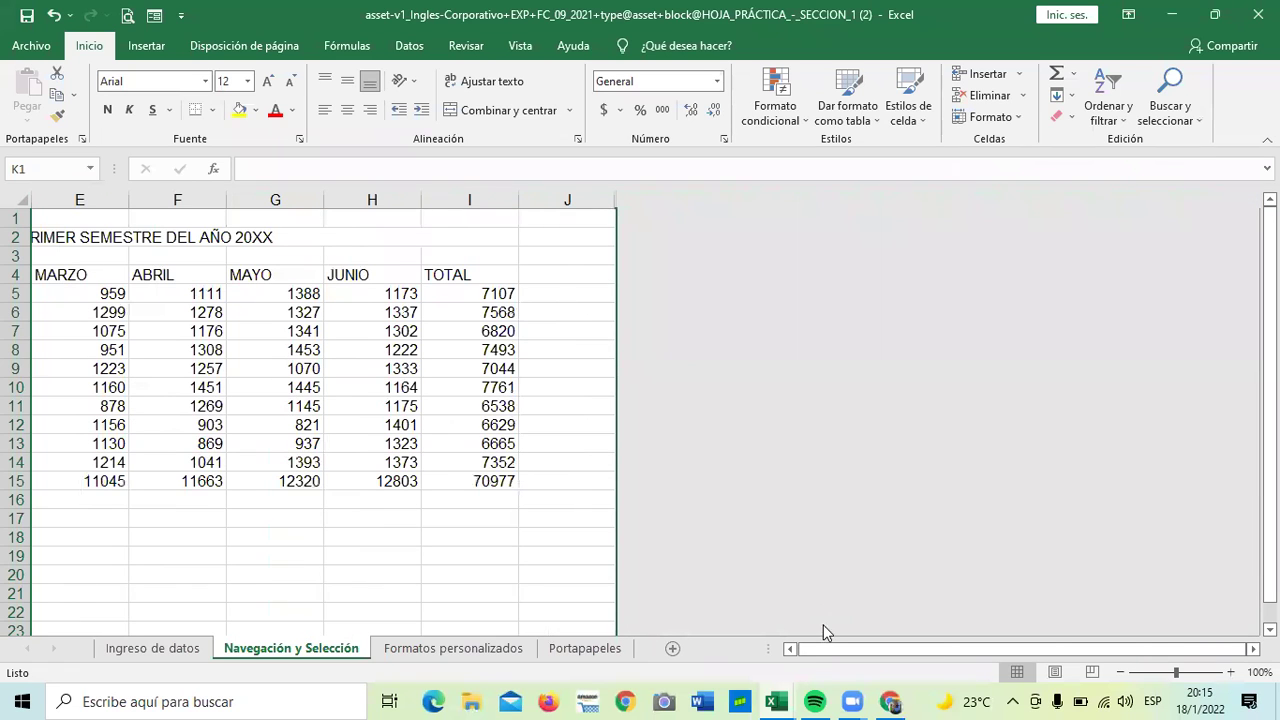
left_click(790, 650)
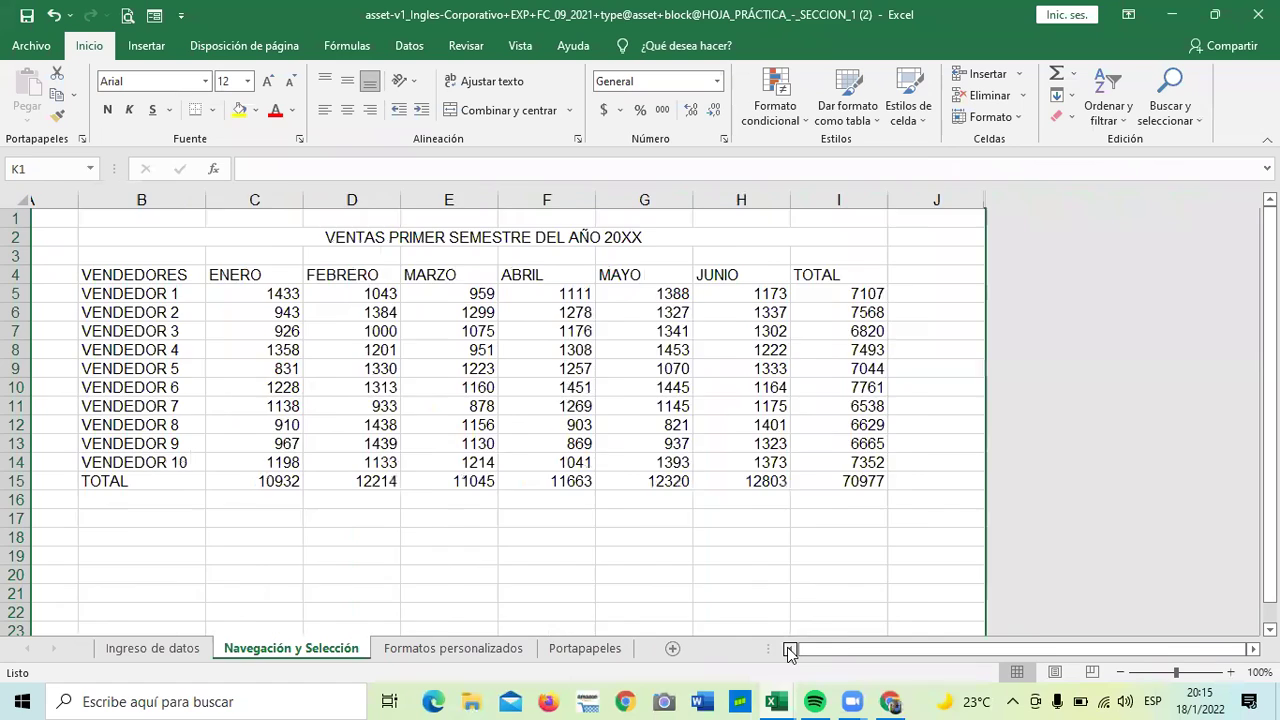
left_click(790, 650)
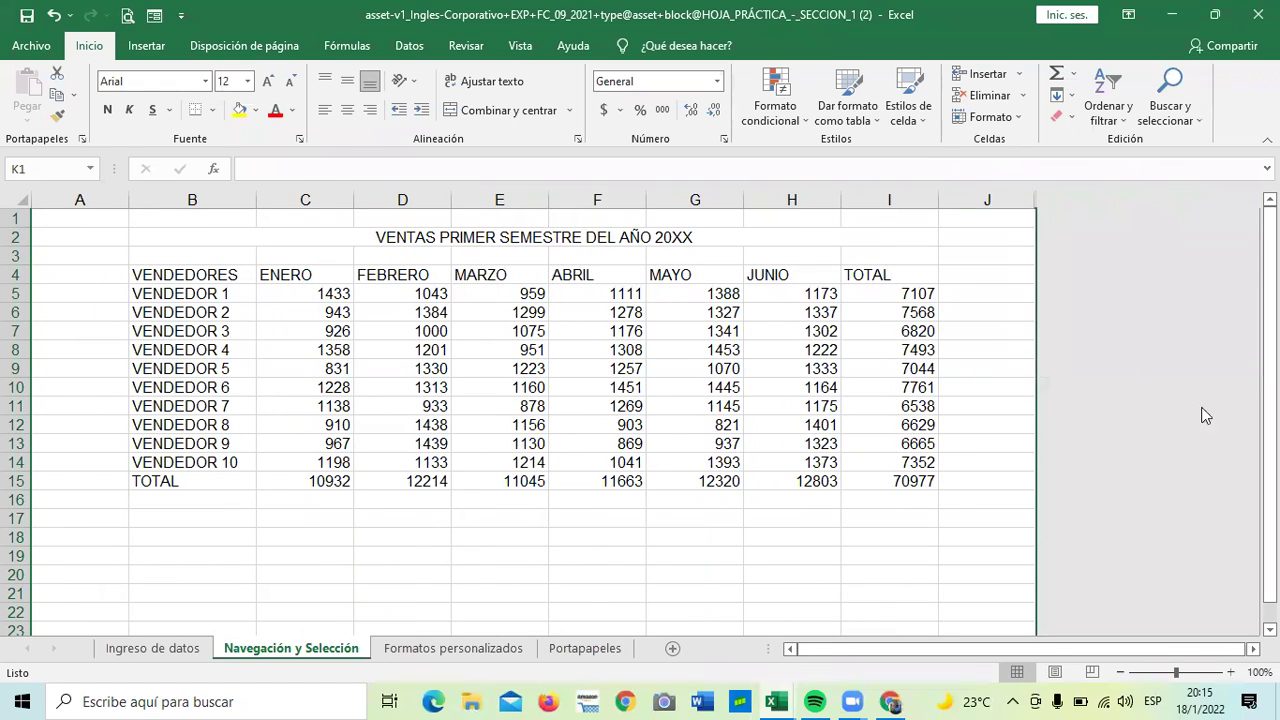
Examine the sheet below the table and in the area beyond column J, selecting cell J8 along the way.
scroll(850, 368, "down", 4)
scroll(849, 369, "up", 4)
scroll(429, 346, "down", 3)
scroll(440, 360, "up", 3)
scroll(530, 413, "right", 6)
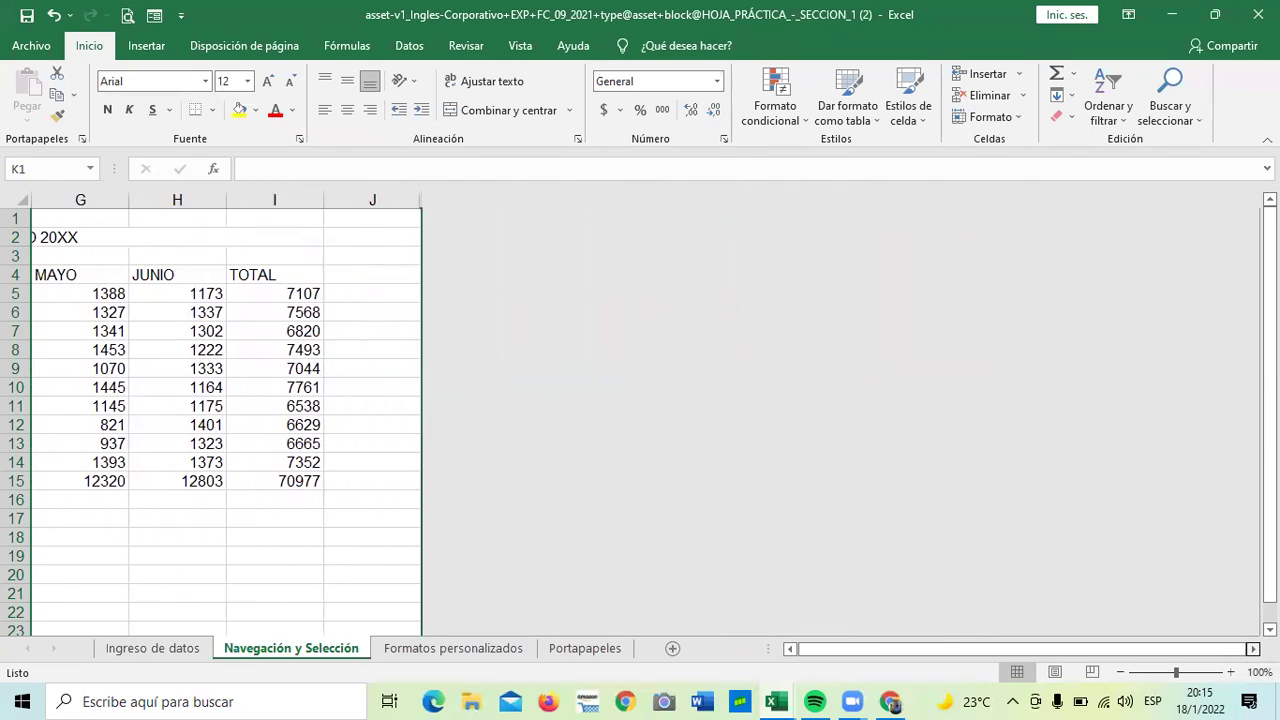
scroll(530, 413, "right", 1)
scroll(178, 413, "right", 3)
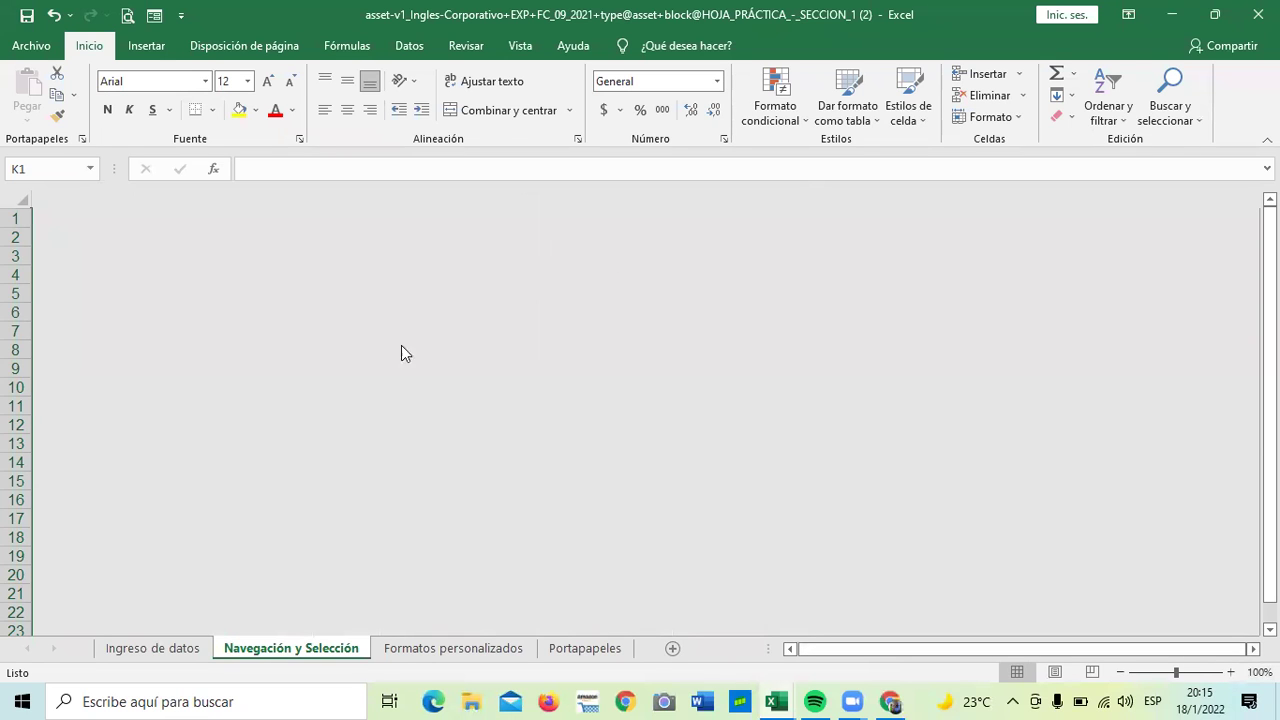
left_click(789, 649)
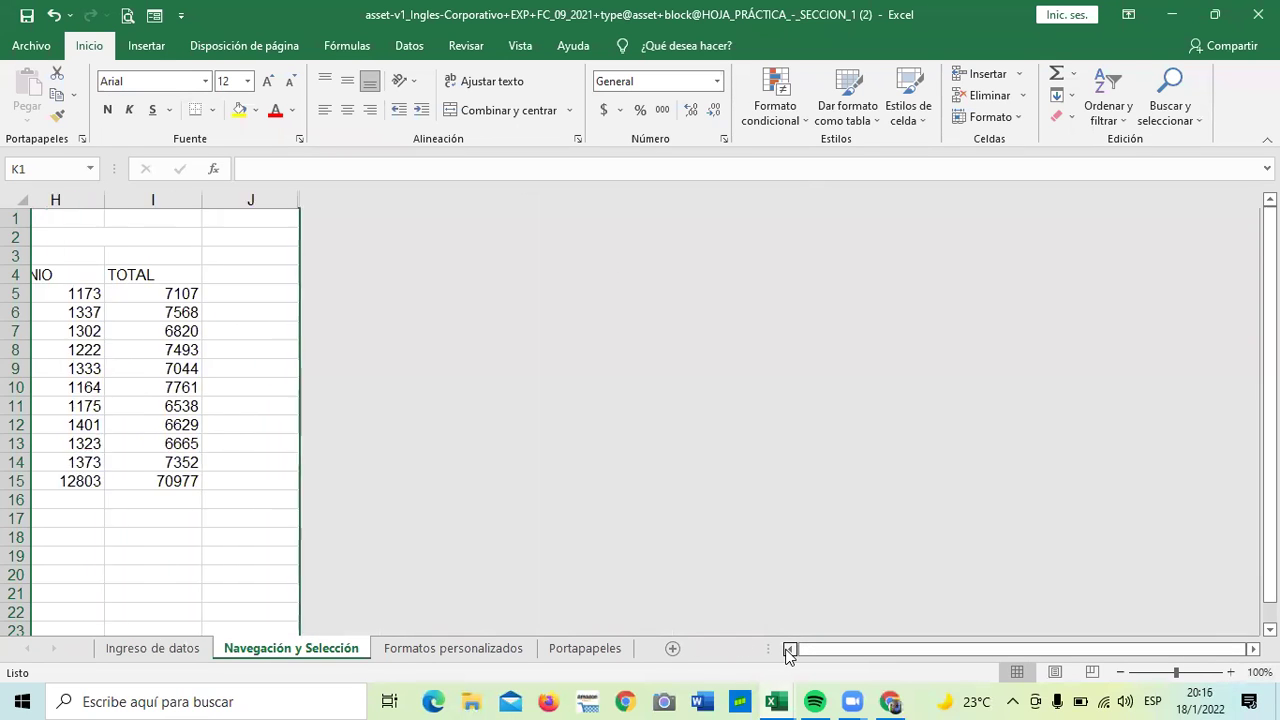
left_click(789, 650)
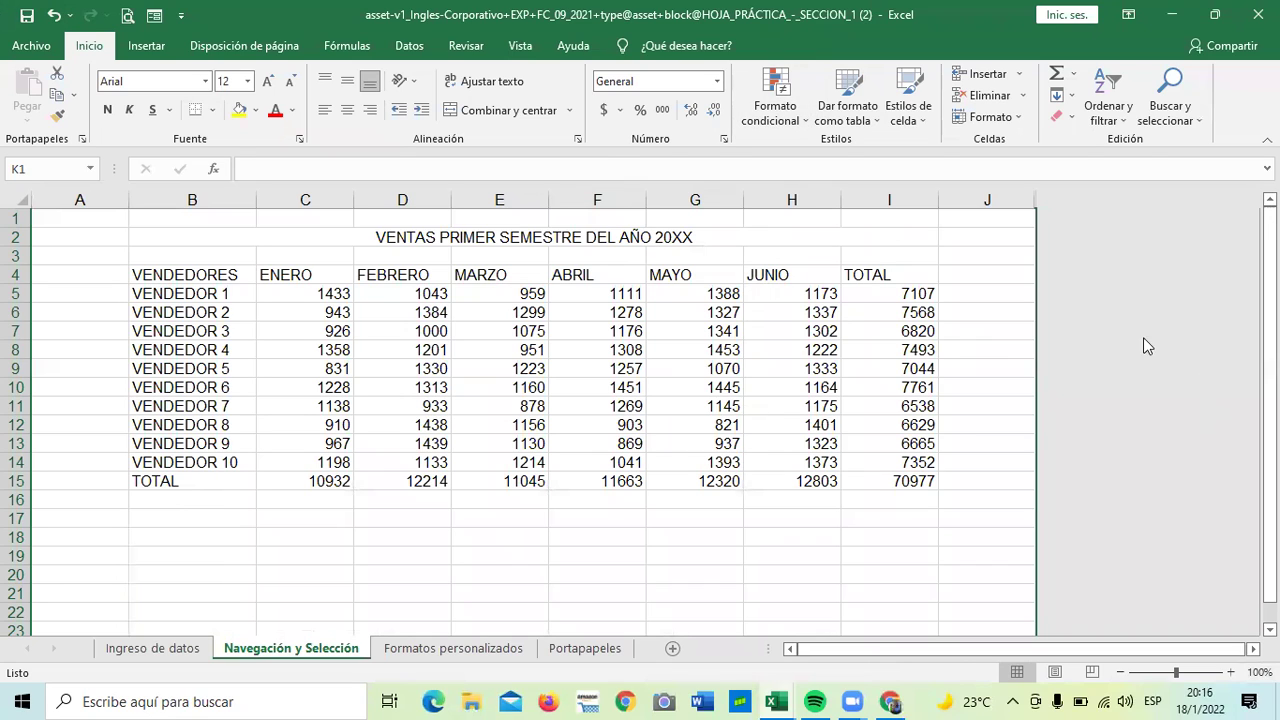
left_click(1006, 345)
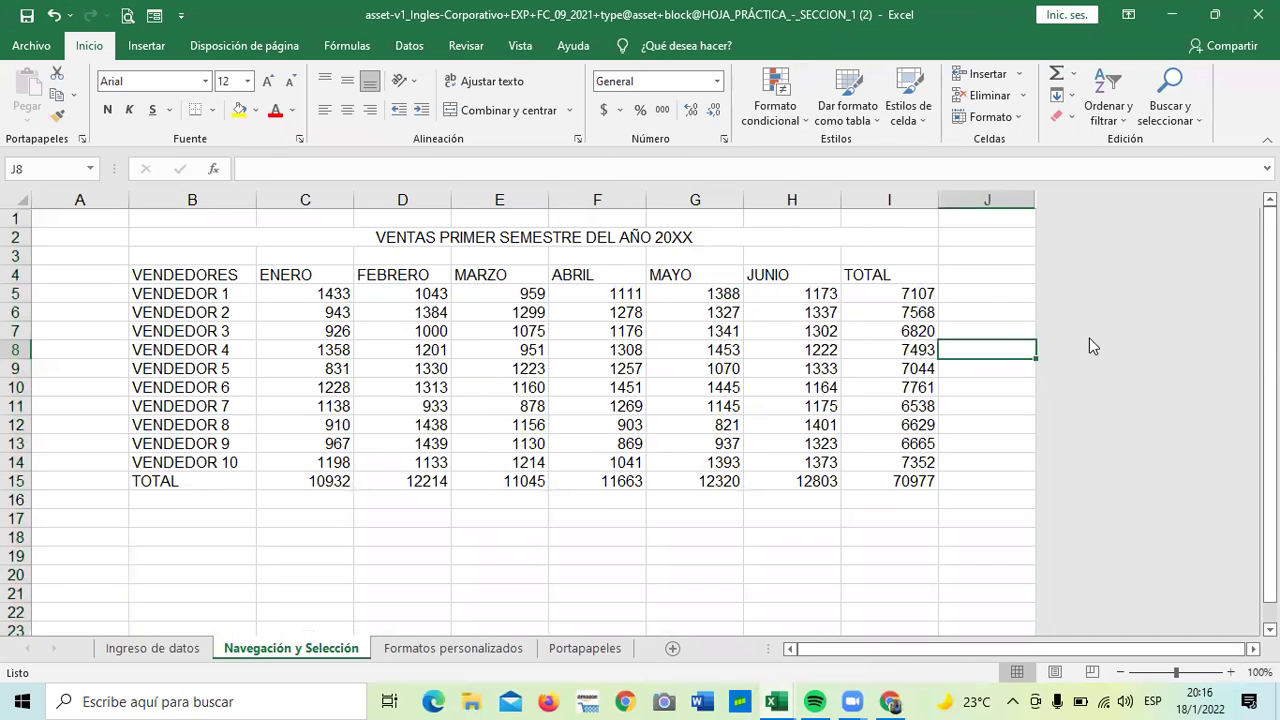
scroll(858, 486, "right", 4)
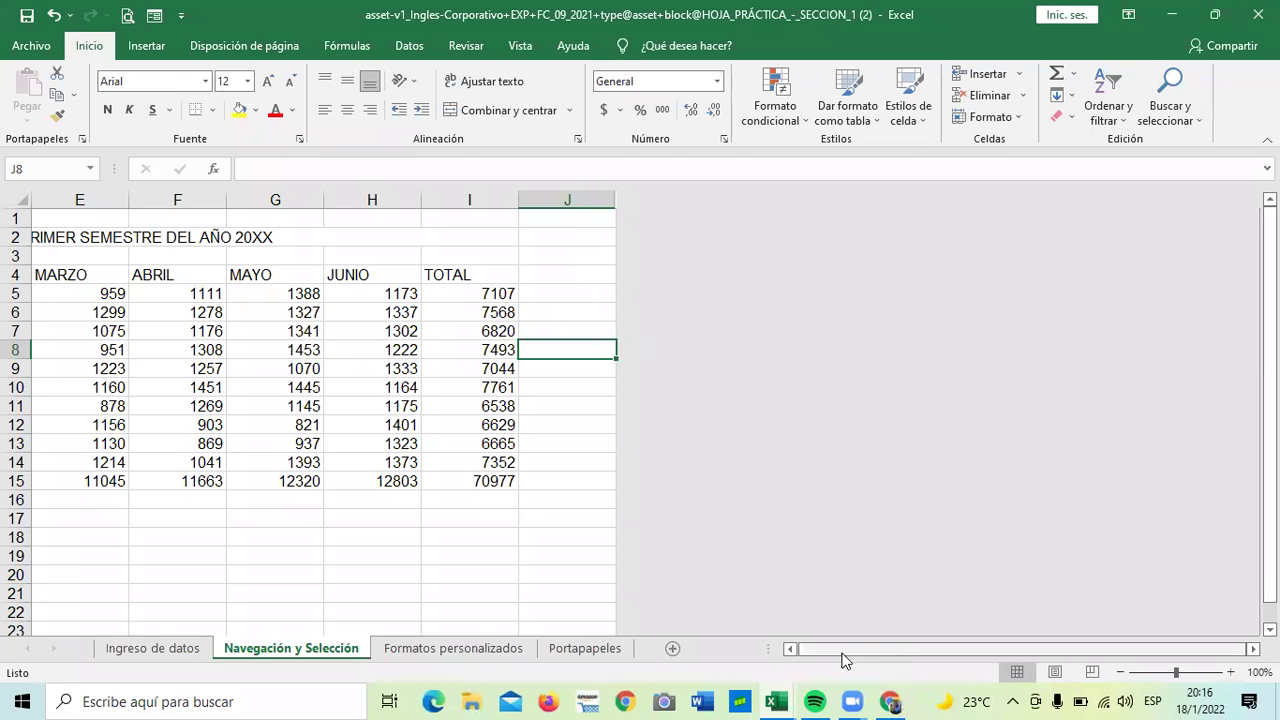
left_click(790, 649)
left_click(790, 649)
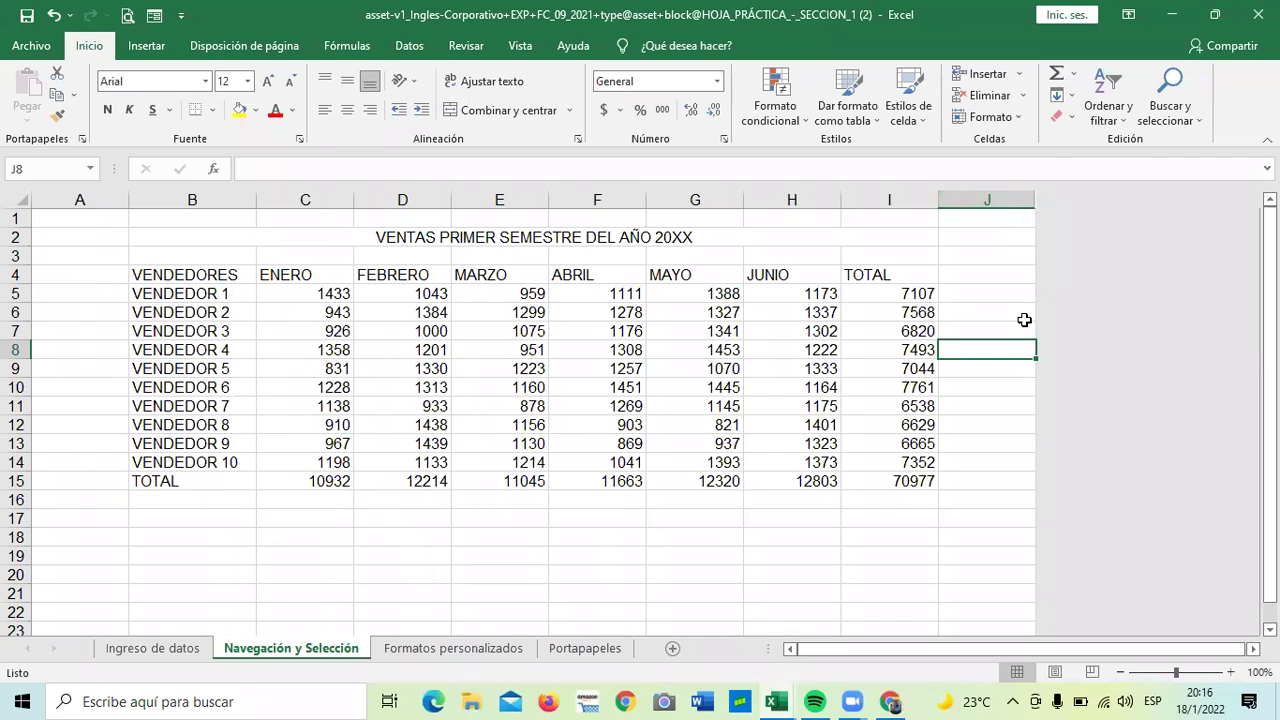
Try to unhide the columns beyond J with only column J selected.
left_click(960, 497)
left_click(988, 199)
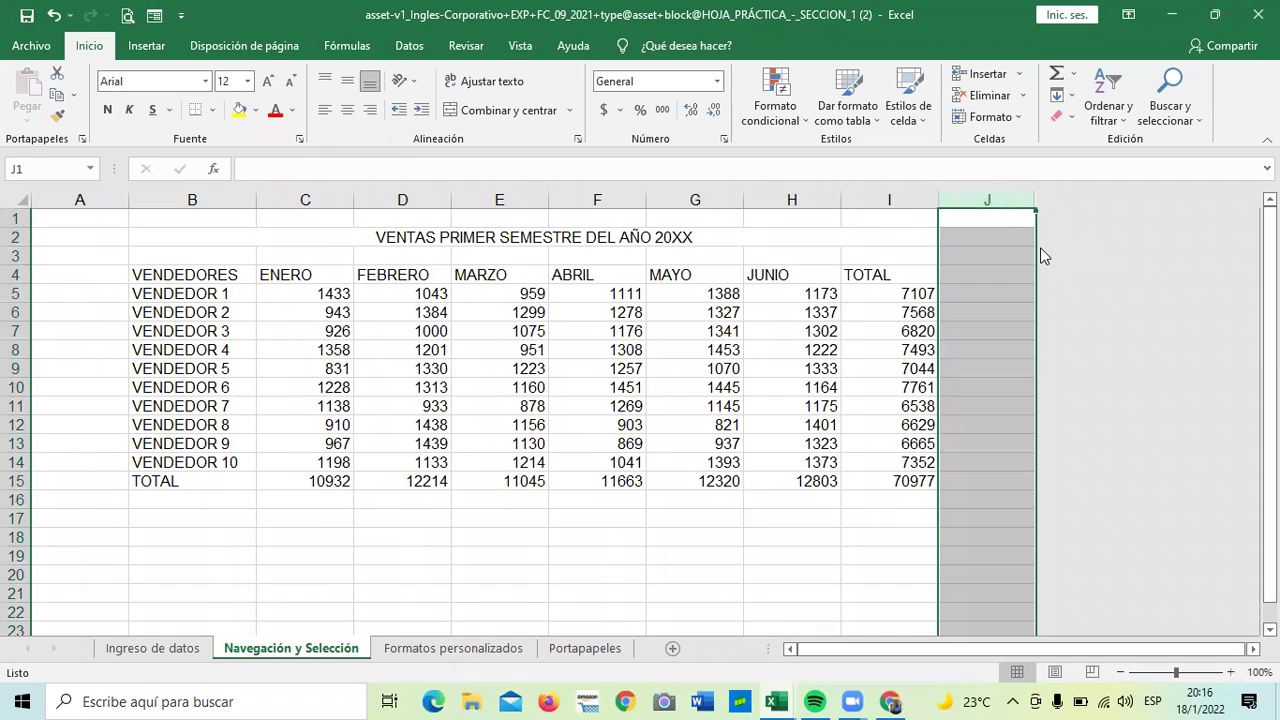
right_click(1004, 203)
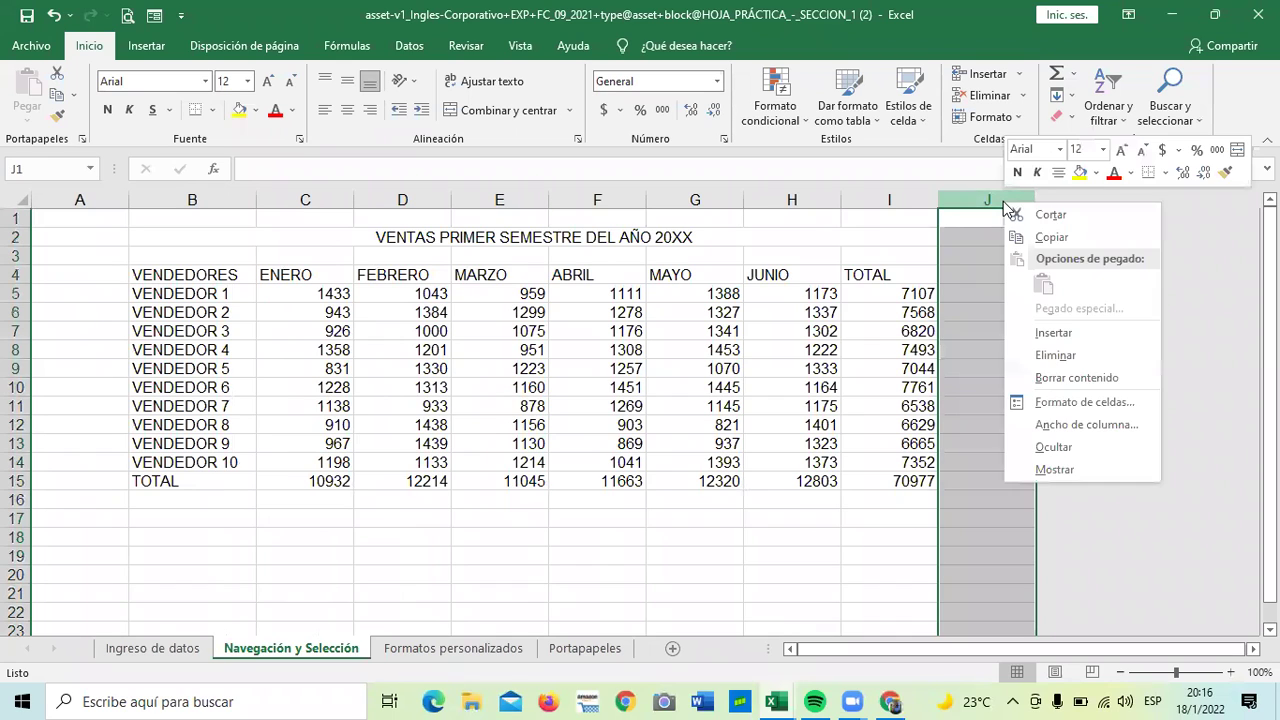
left_click(1082, 470)
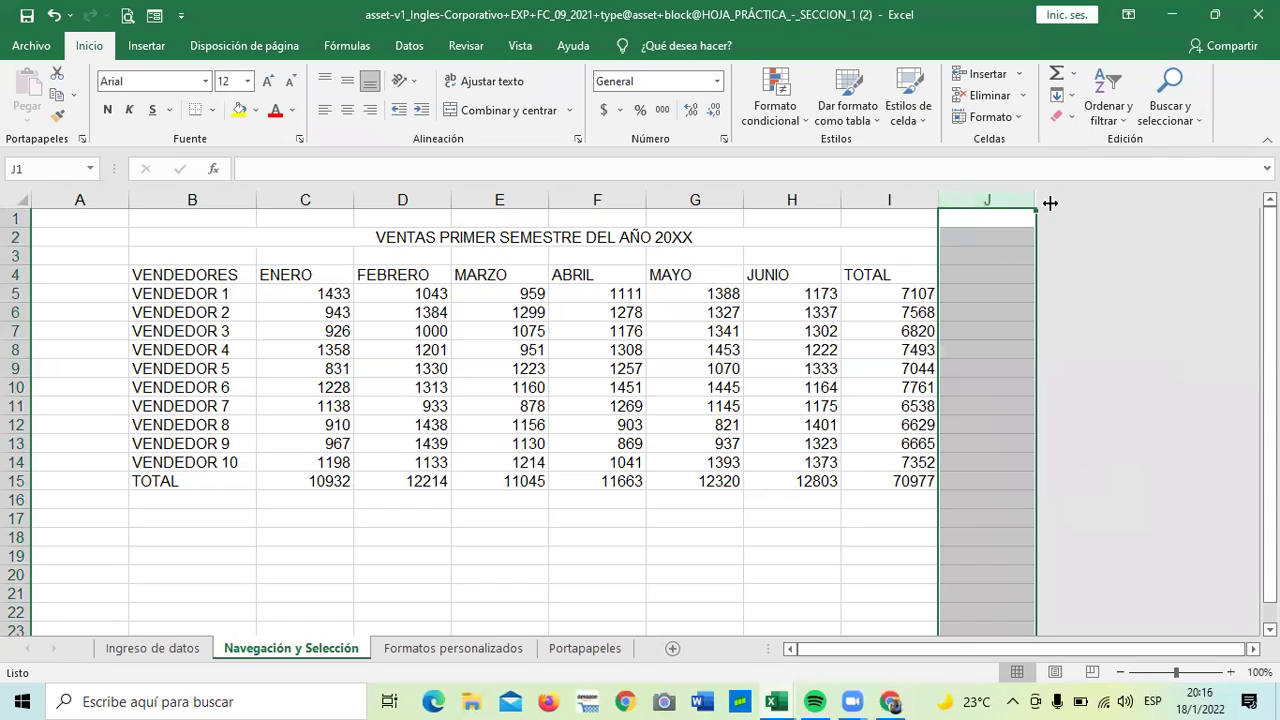
Pull out the hidden column edge beside J, unhide the columns between J and XFD, and clear the selection with cell I19.
left_click_drag(1036, 203, 1080, 200)
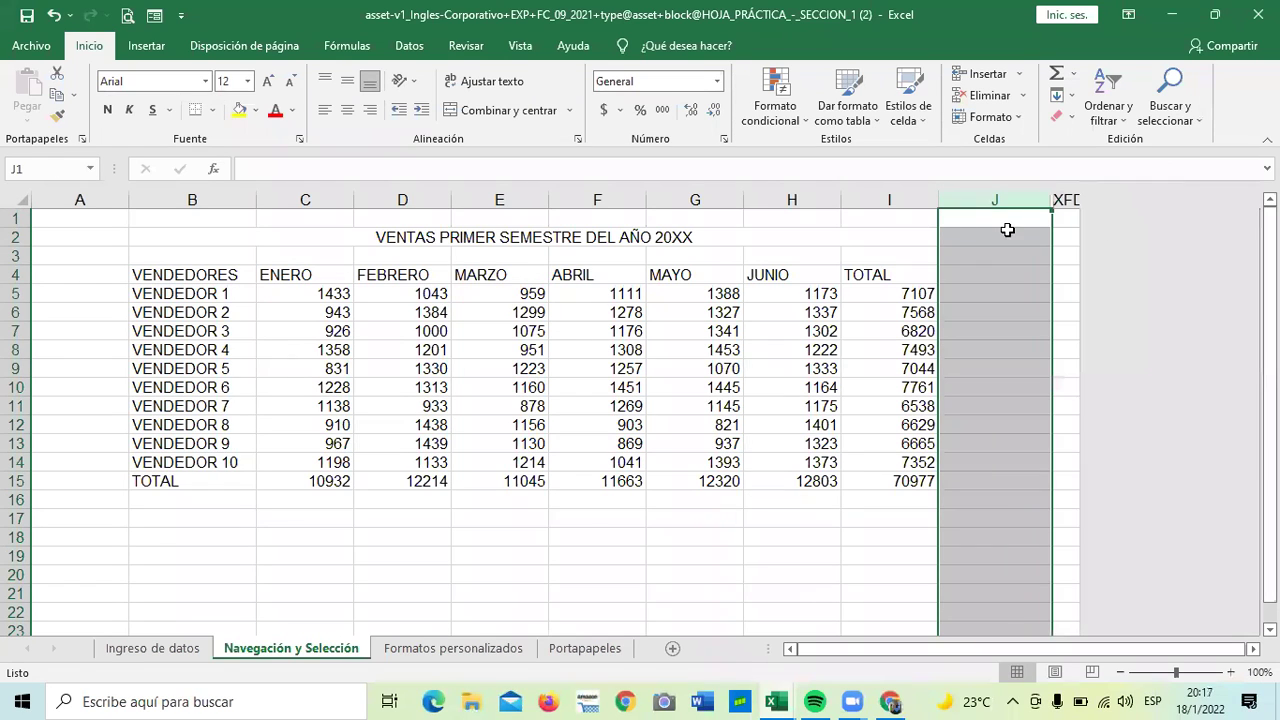
left_click_drag(994, 195, 1062, 199)
right_click(1016, 256)
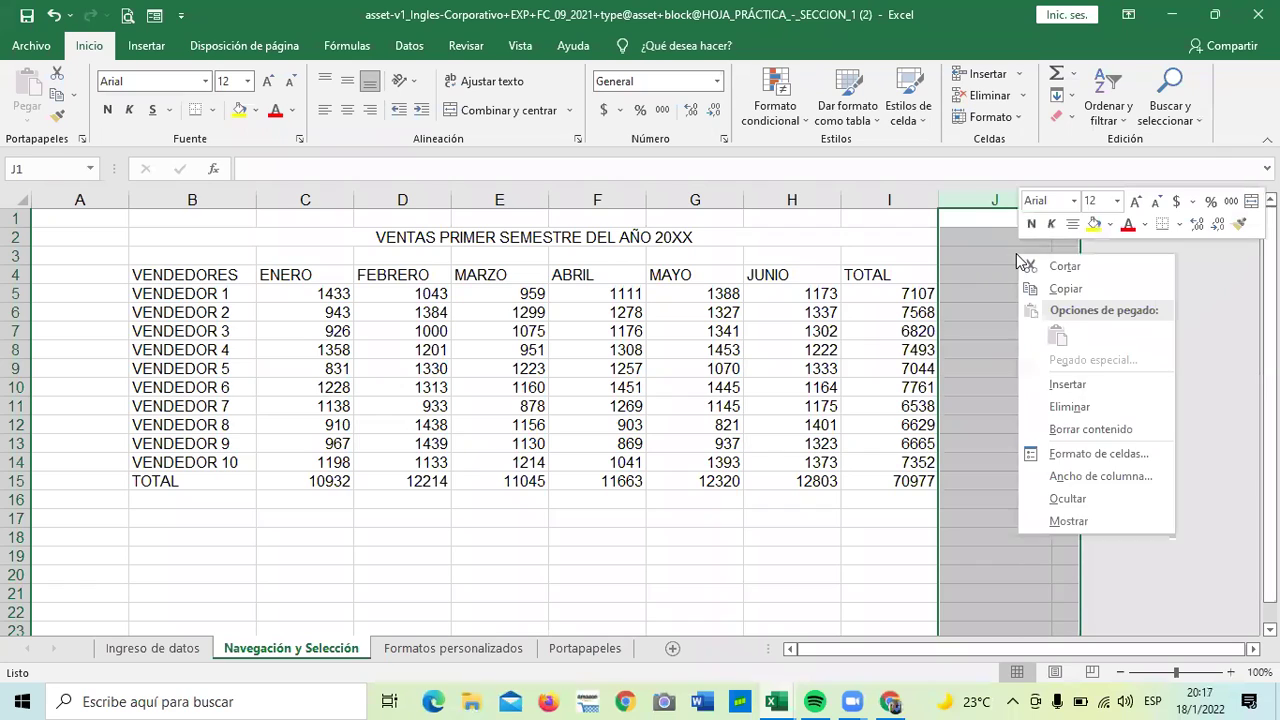
left_click(1081, 524)
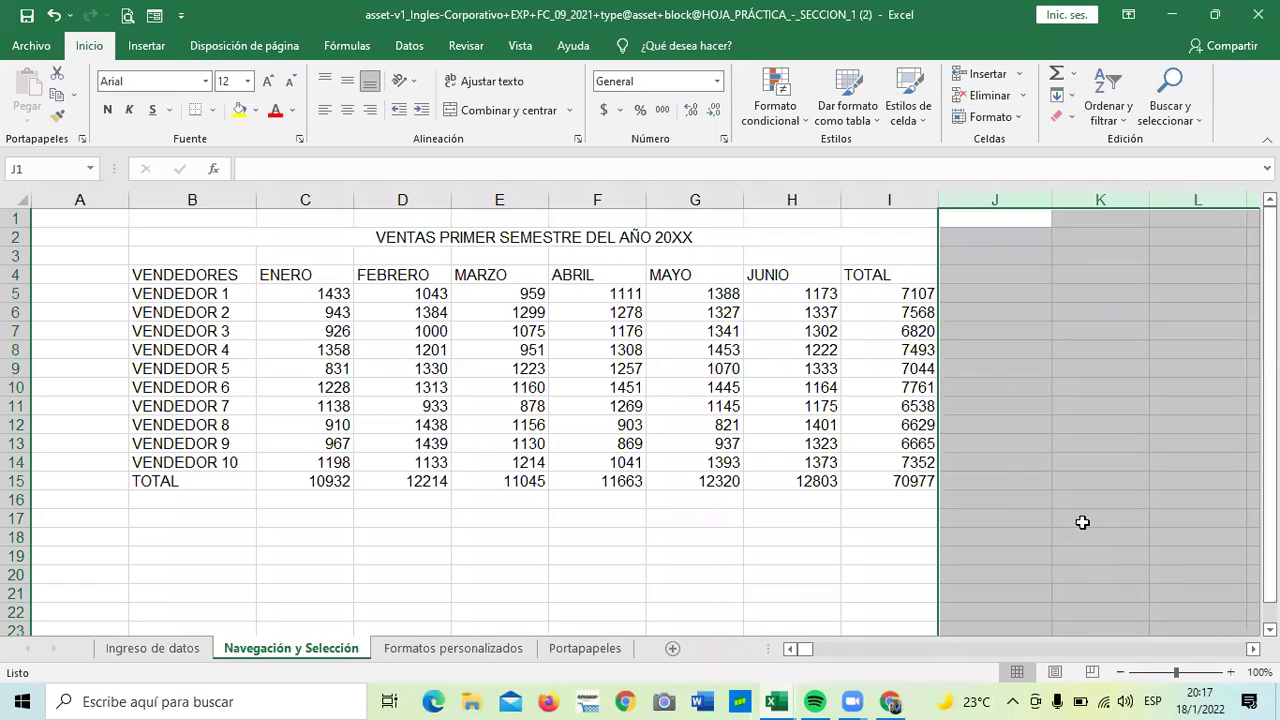
left_click(868, 558)
mouse_move(805, 649)
left_mouse_down()
mouse_move(932, 657)
mouse_move(788, 655)
left_mouse_up()
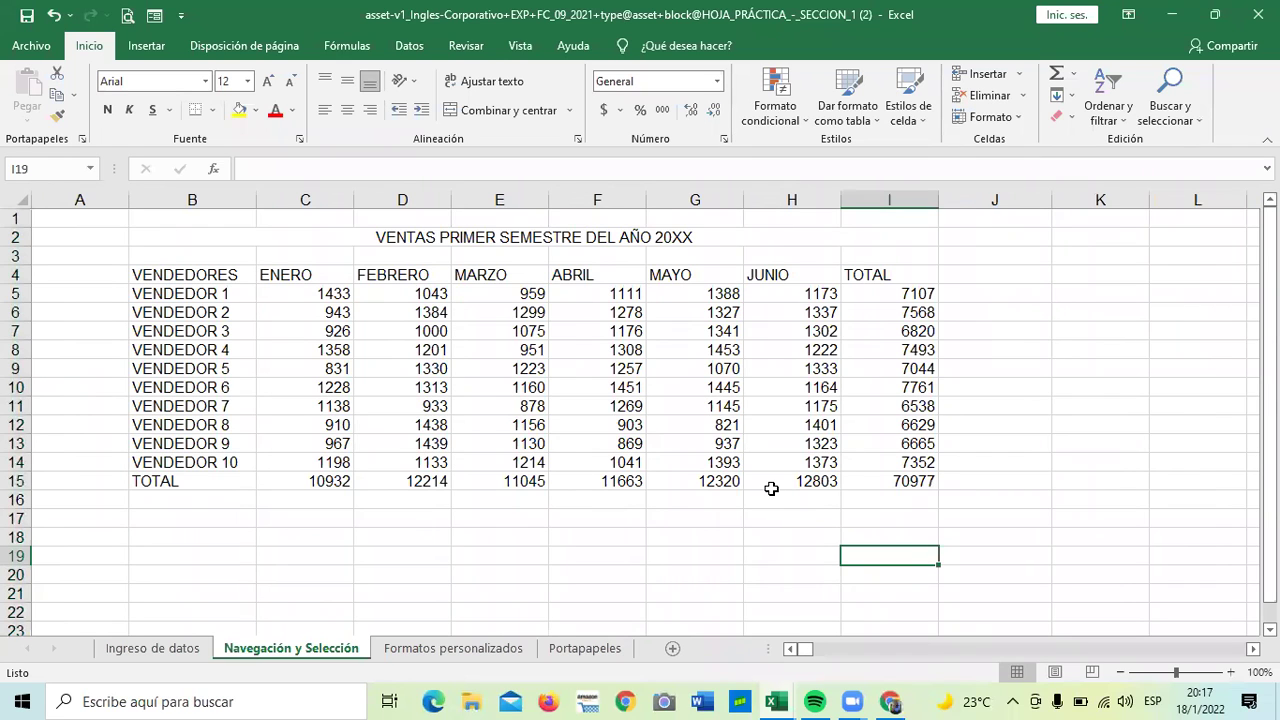
Select all rows from 20 to the last row, 1048576, and hide them.
left_click_drag(553, 558, 540, 560)
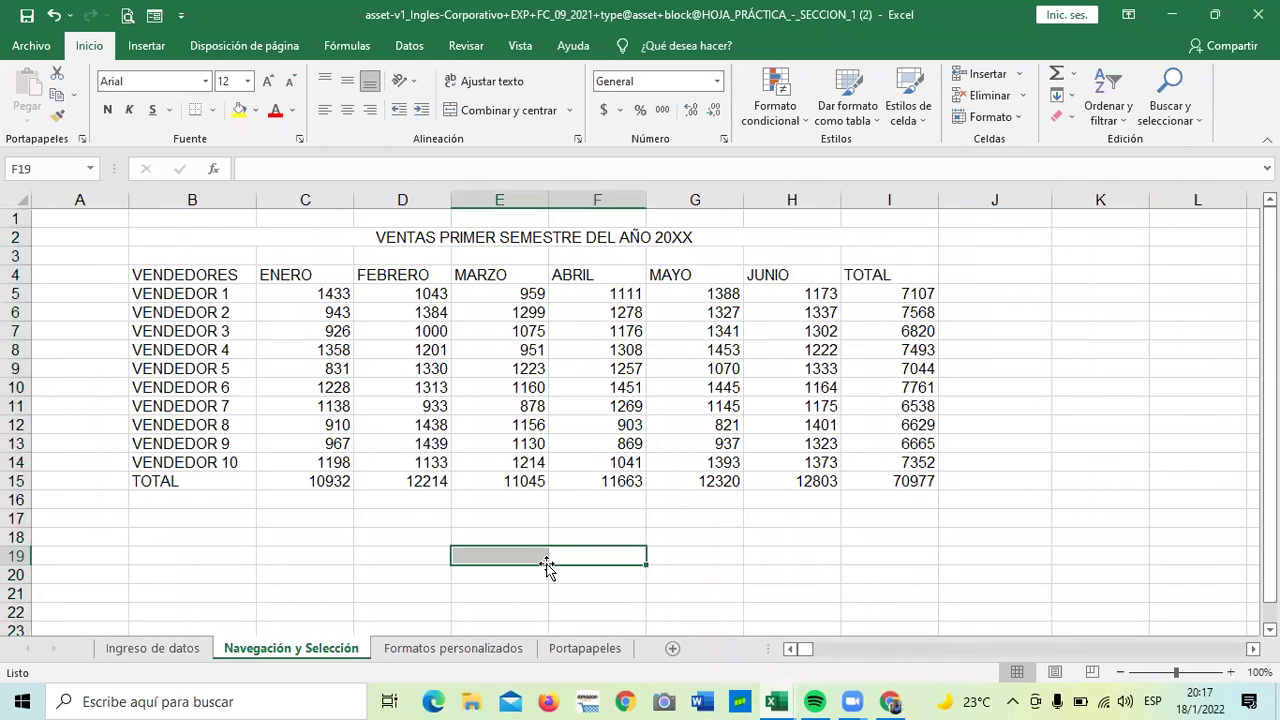
left_click(347, 560)
scroll(200, 500, "down", 1)
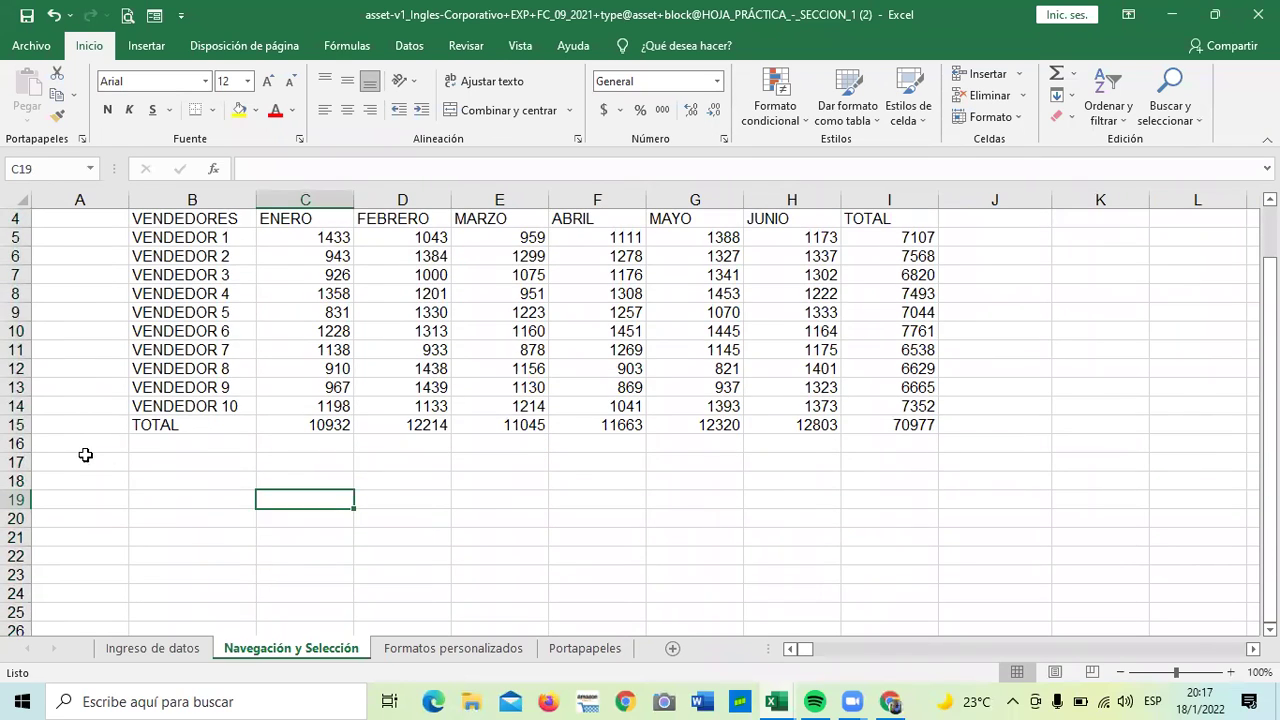
left_click(24, 478)
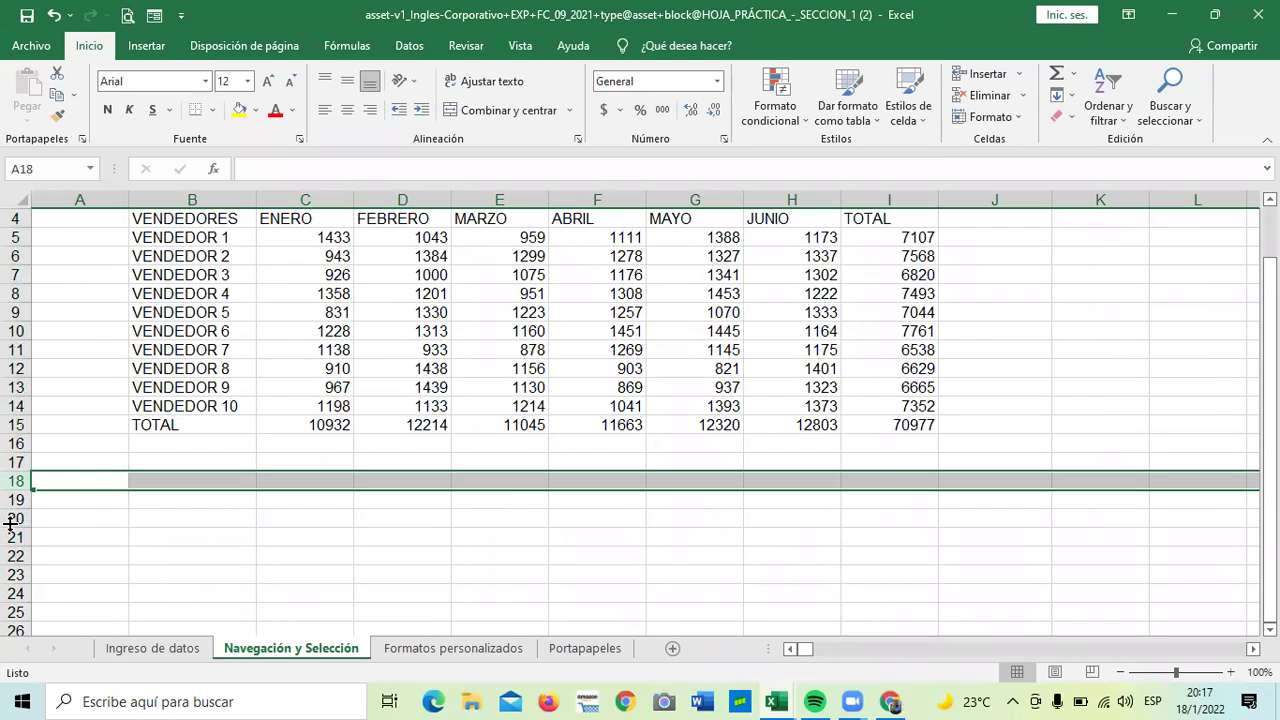
left_click(12, 519)
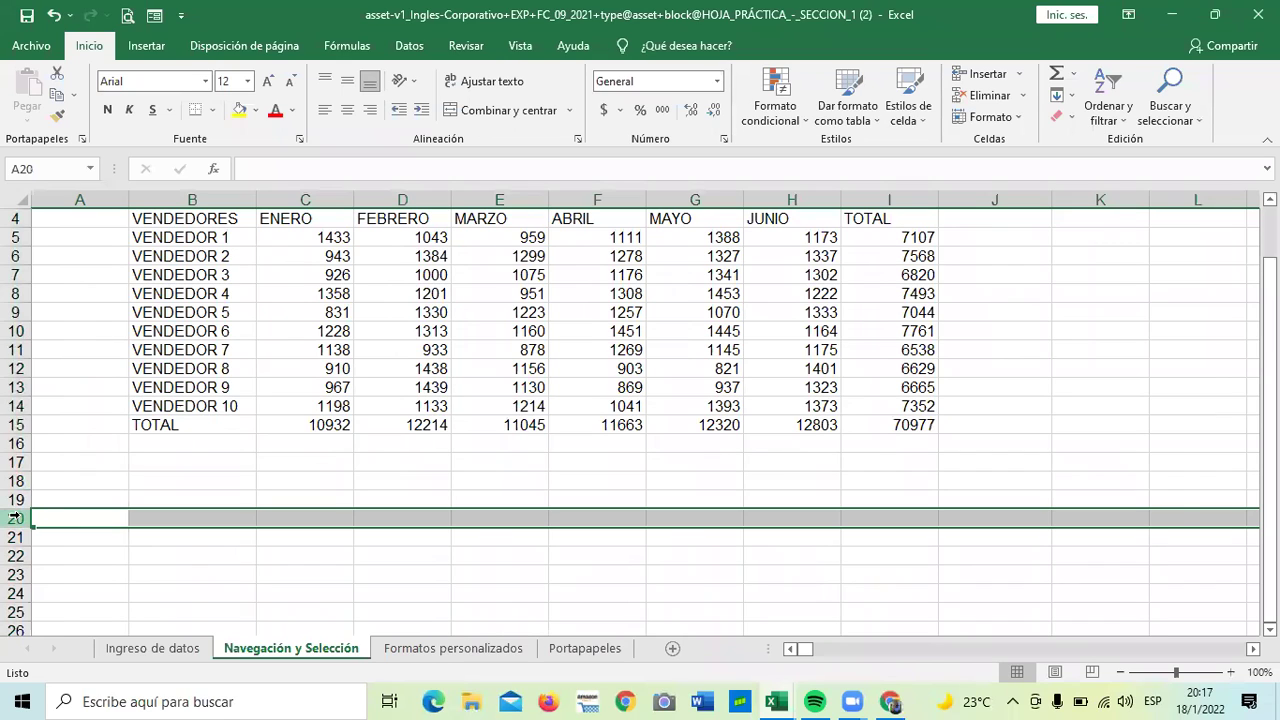
key("ctrl+shift+Down")
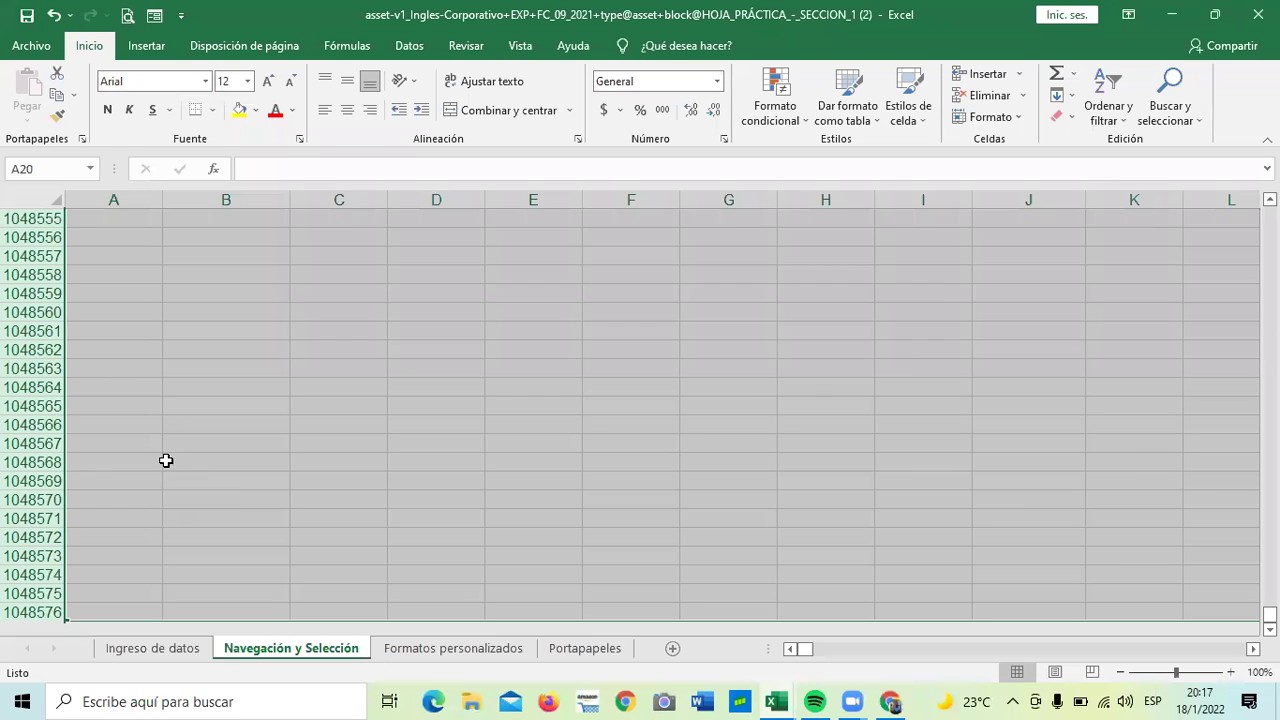
right_click(203, 300)
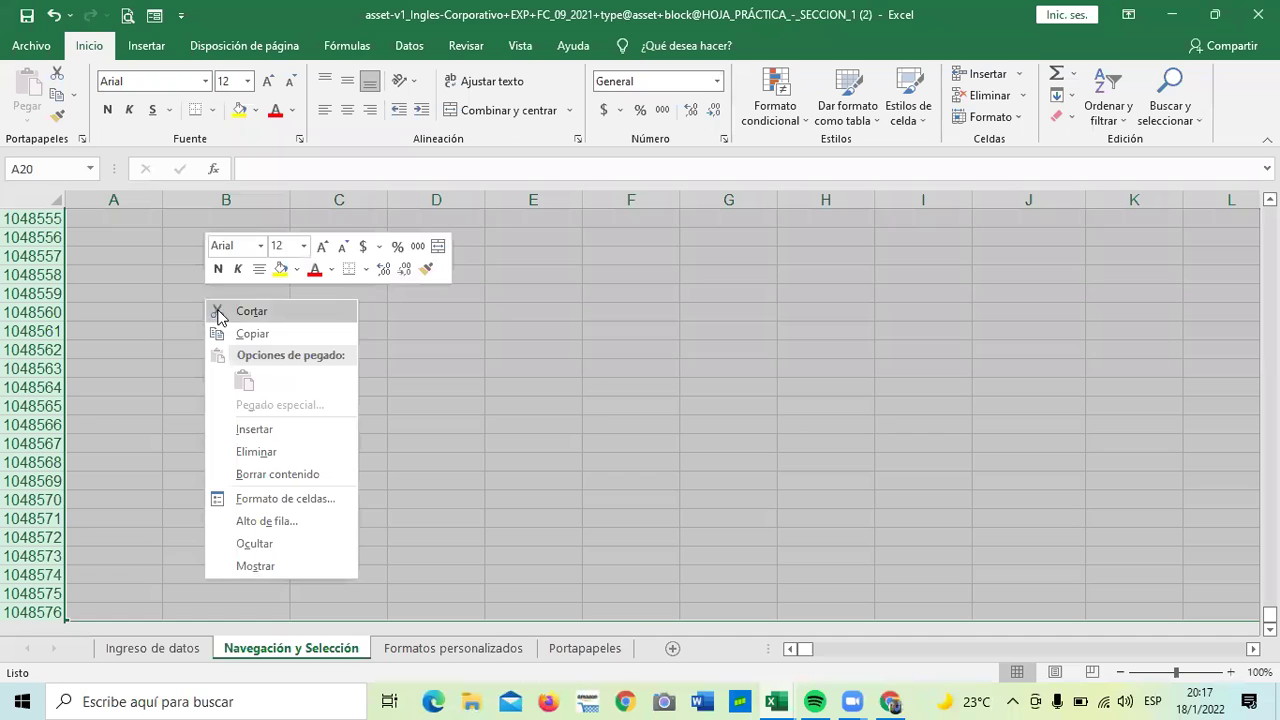
left_click(250, 544)
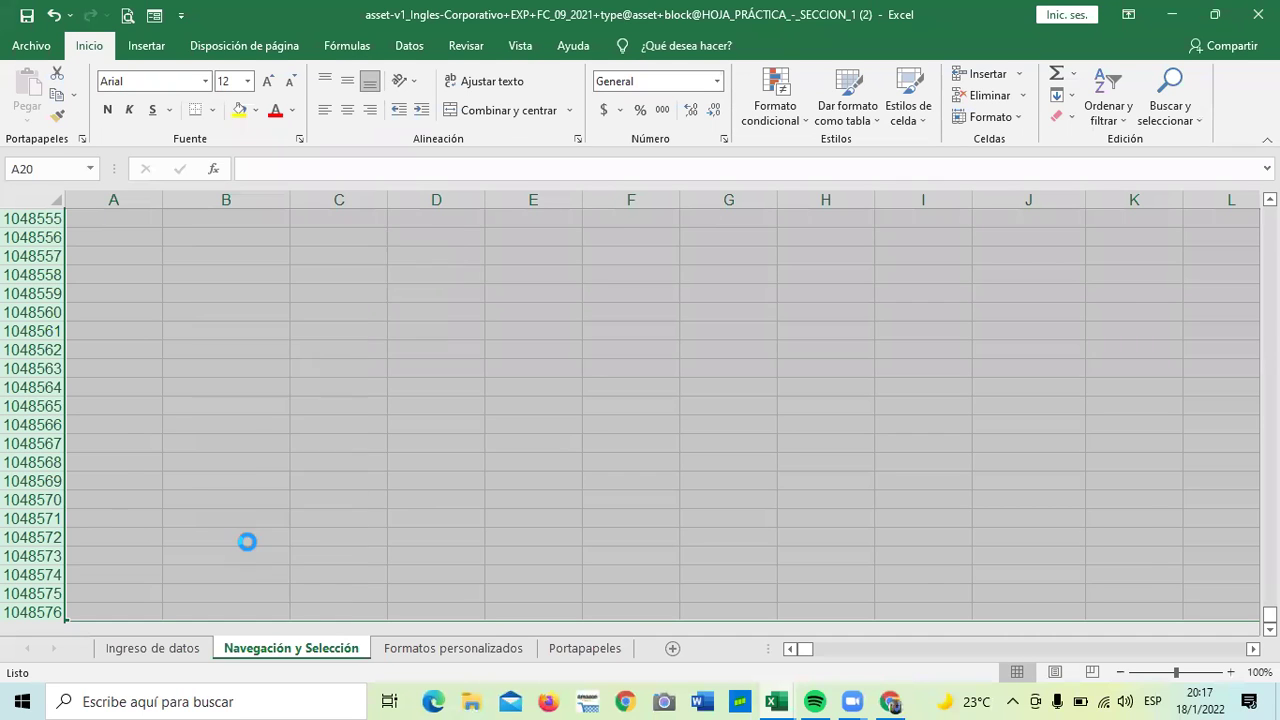
scroll(362, 510, "up", 3)
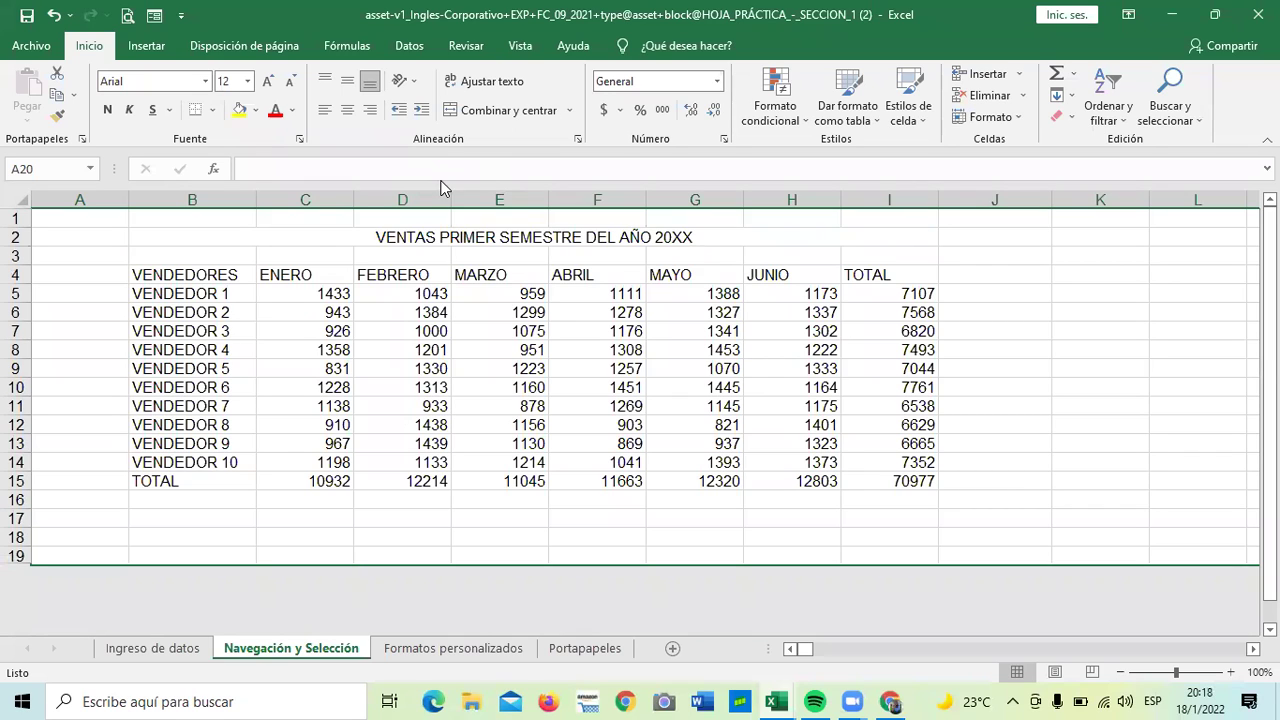
Undo the hiding of the rows below 19 and clear the selection with cell C18.
left_click(55, 16)
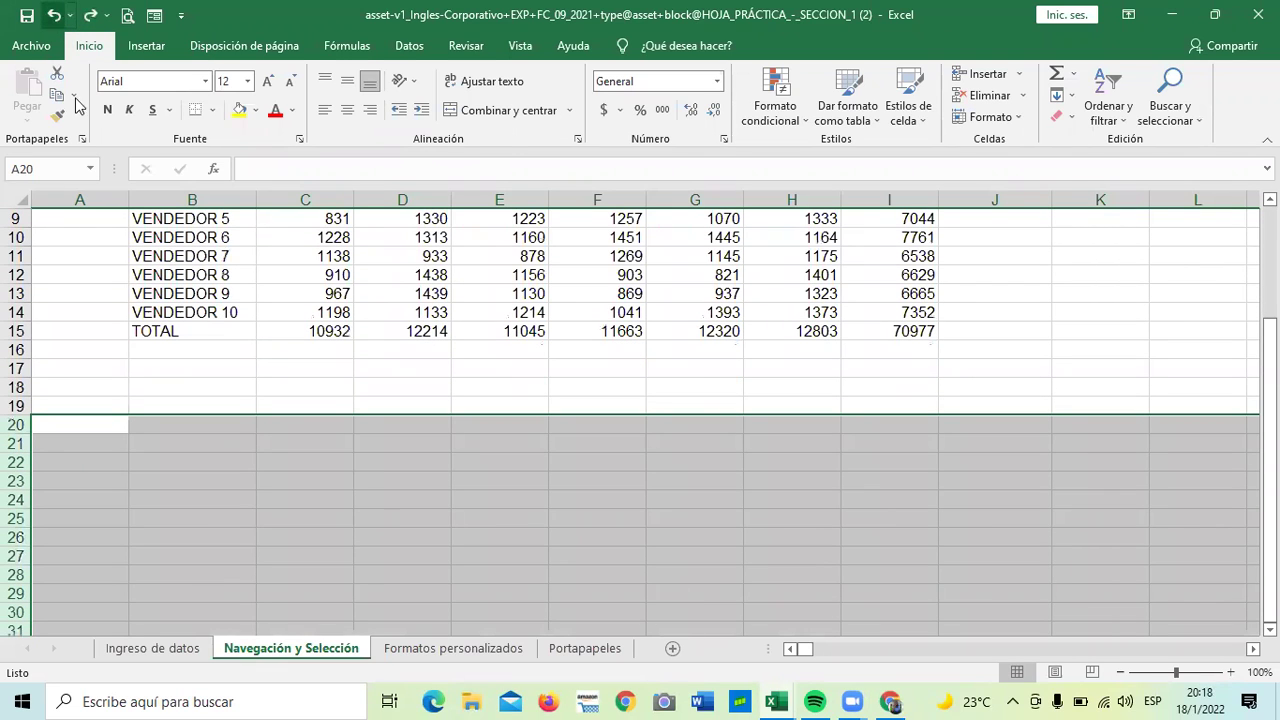
left_click(319, 384)
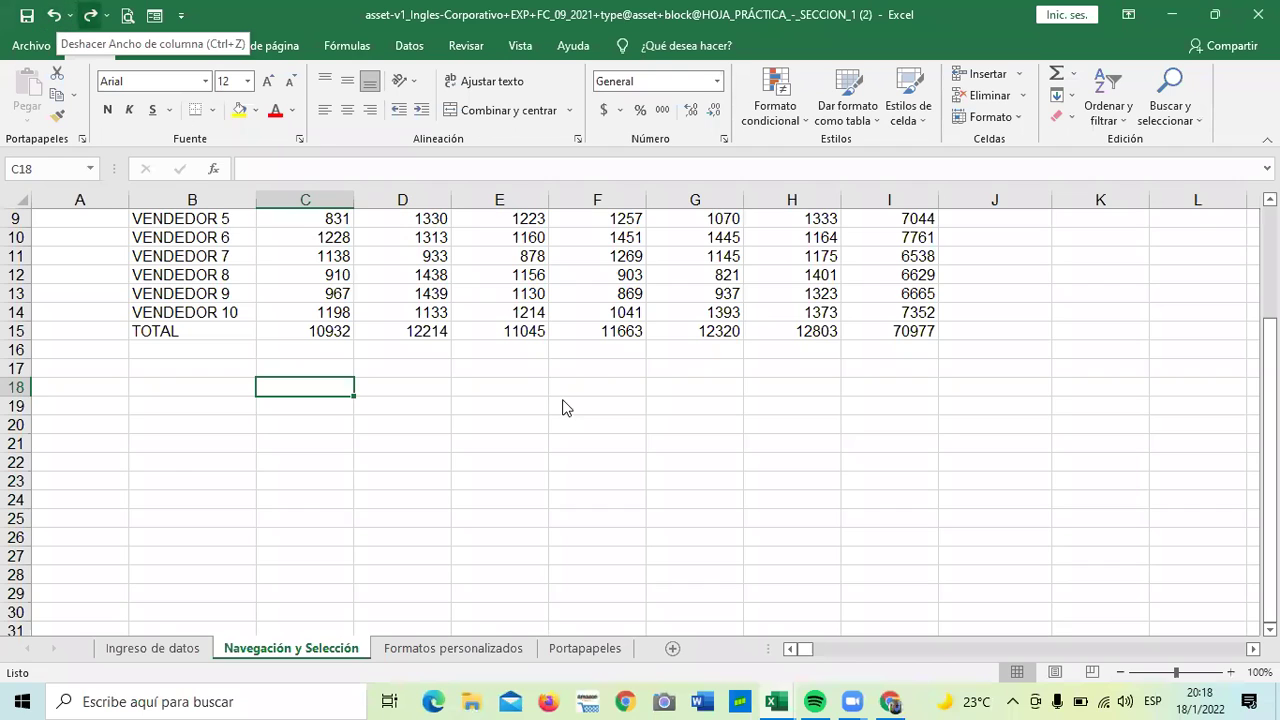
scroll(563, 400, "up", 3)
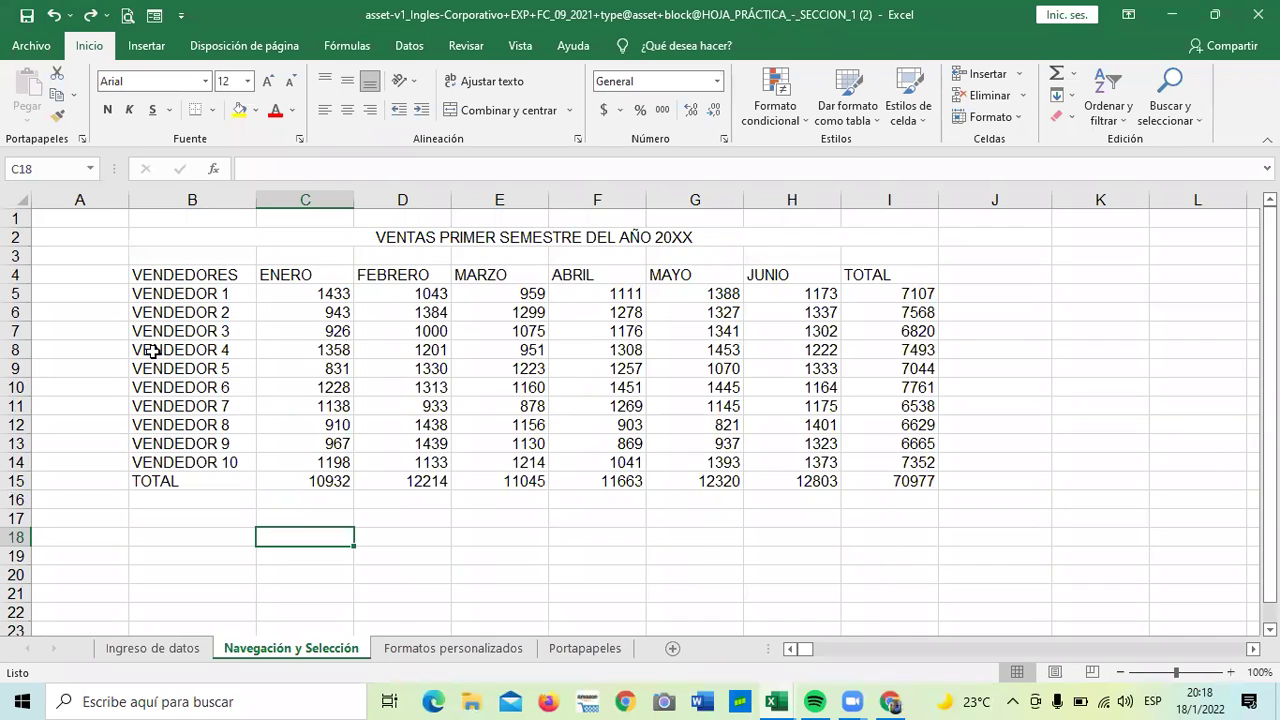
Select the sales table as a range, first from B3 to I15 and again from B4 to I15, clearing each selection with an empty cell.
left_click(606, 532)
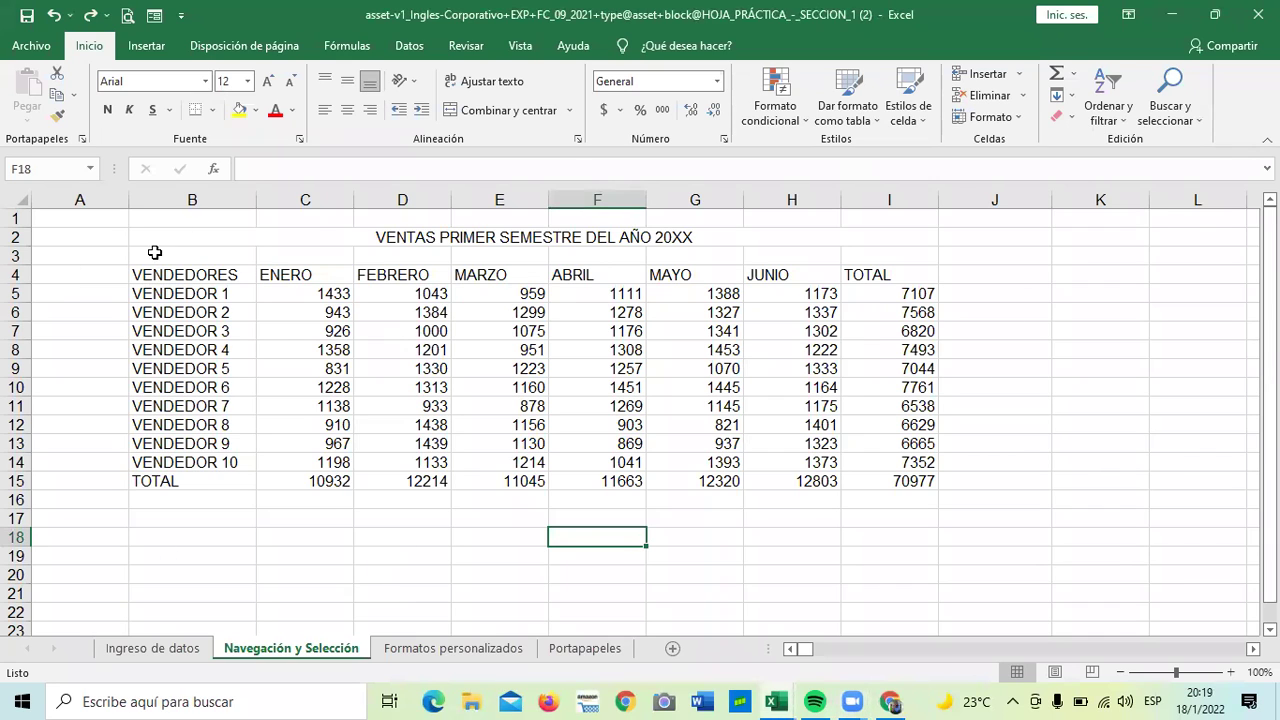
left_click_drag(149, 258, 890, 470)
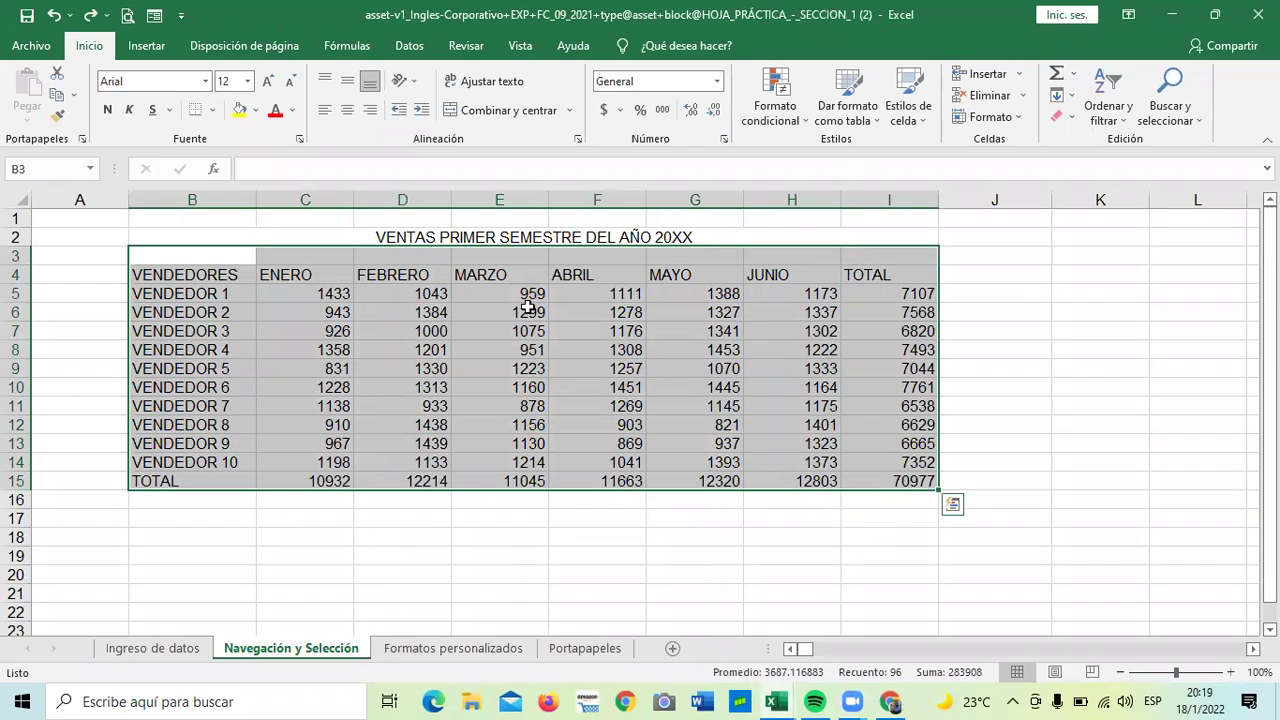
left_click(430, 541)
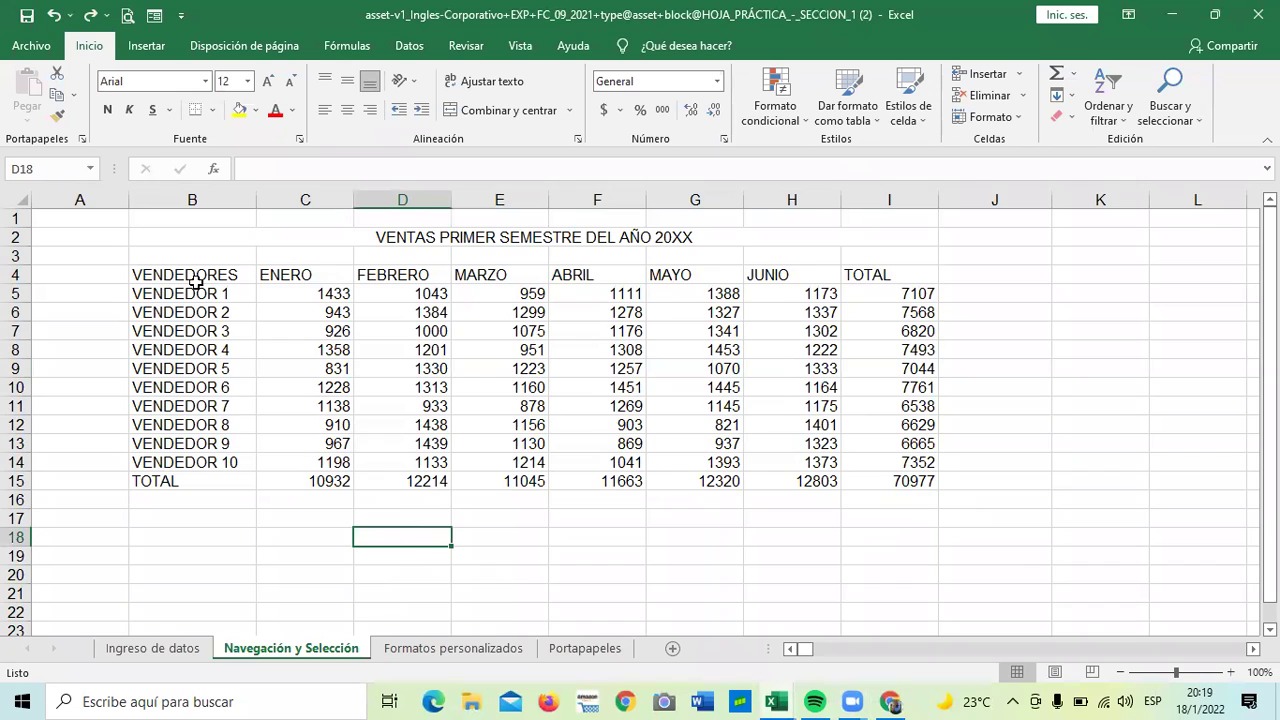
left_click_drag(190, 272, 894, 486)
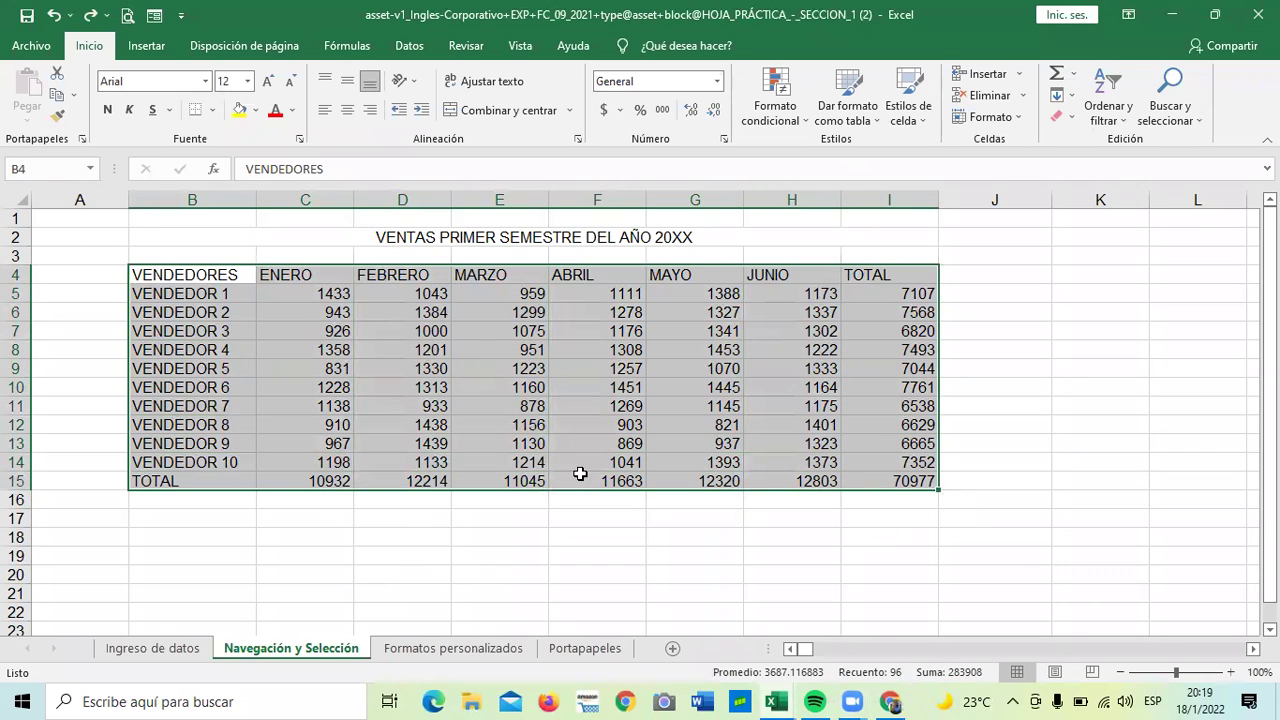
left_click(678, 566)
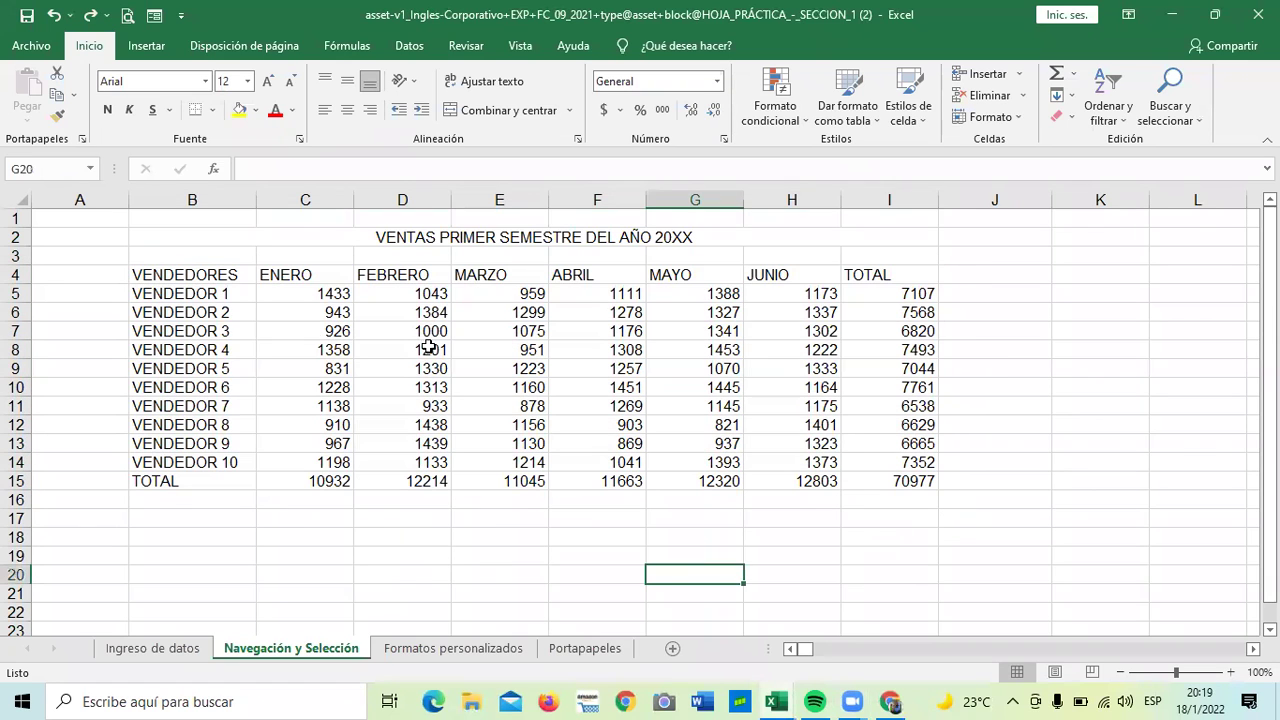
mouse_move(228, 274)
left_mouse_down()
mouse_move(826, 374)
mouse_move(888, 481)
left_mouse_up()
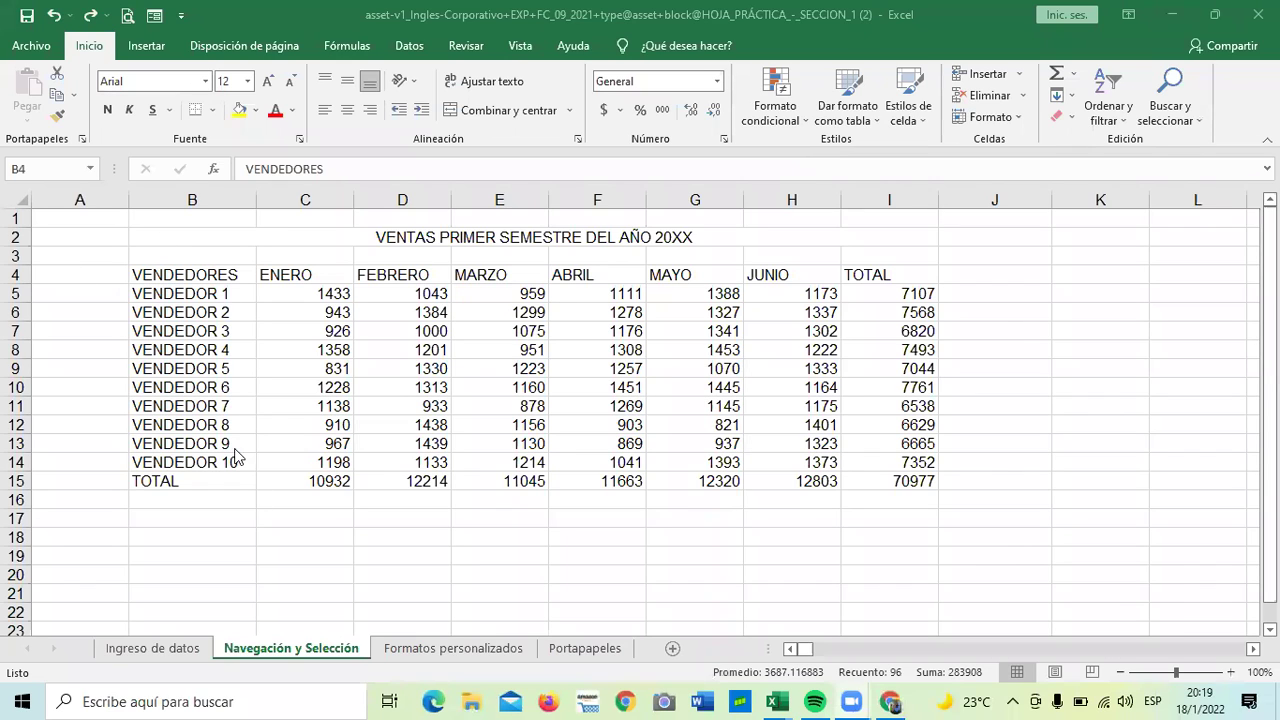
left_click(157, 268)
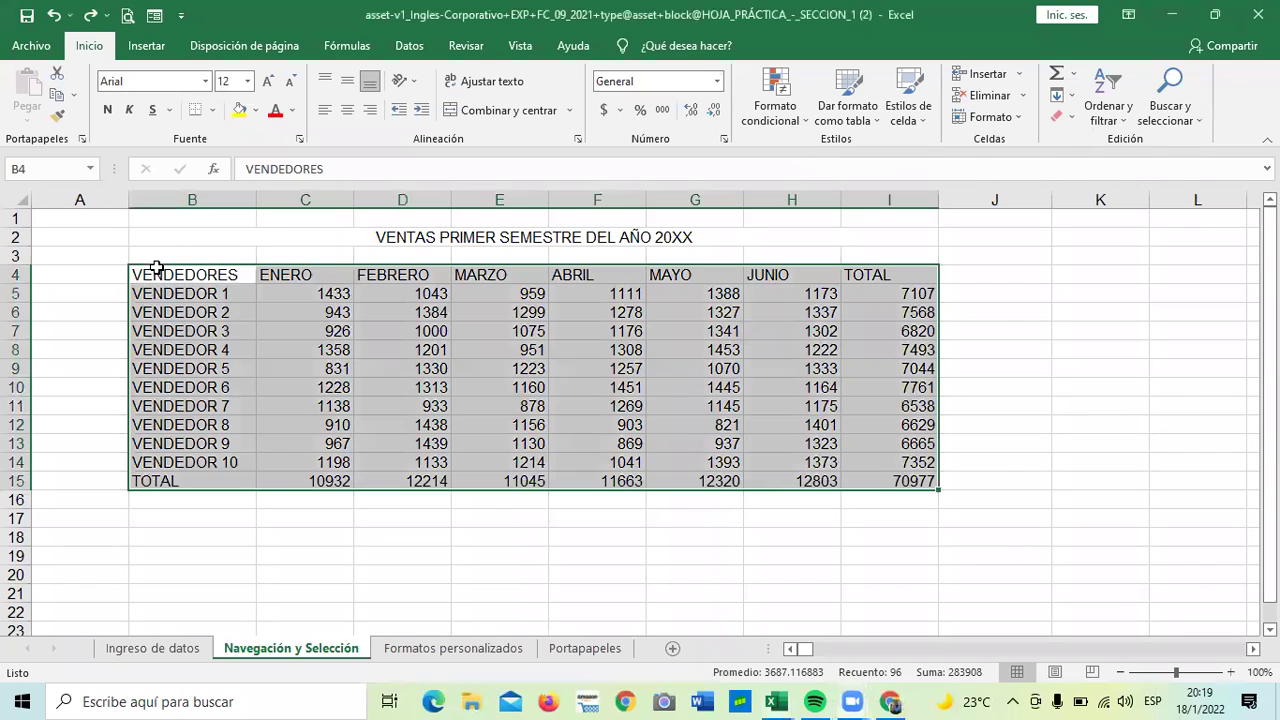
left_click(250, 560)
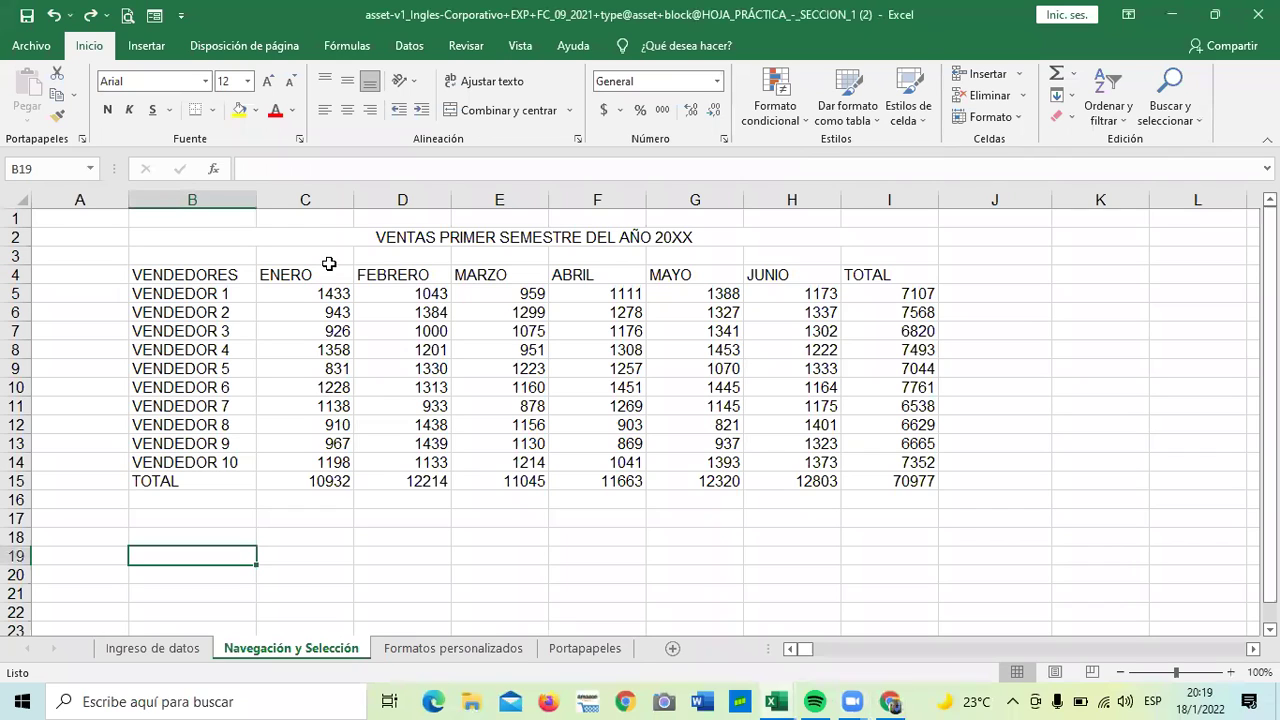
Select the entire sheet repeatedly, check the selected area below the table, and clear the selection with cell J11.
left_click(18, 198)
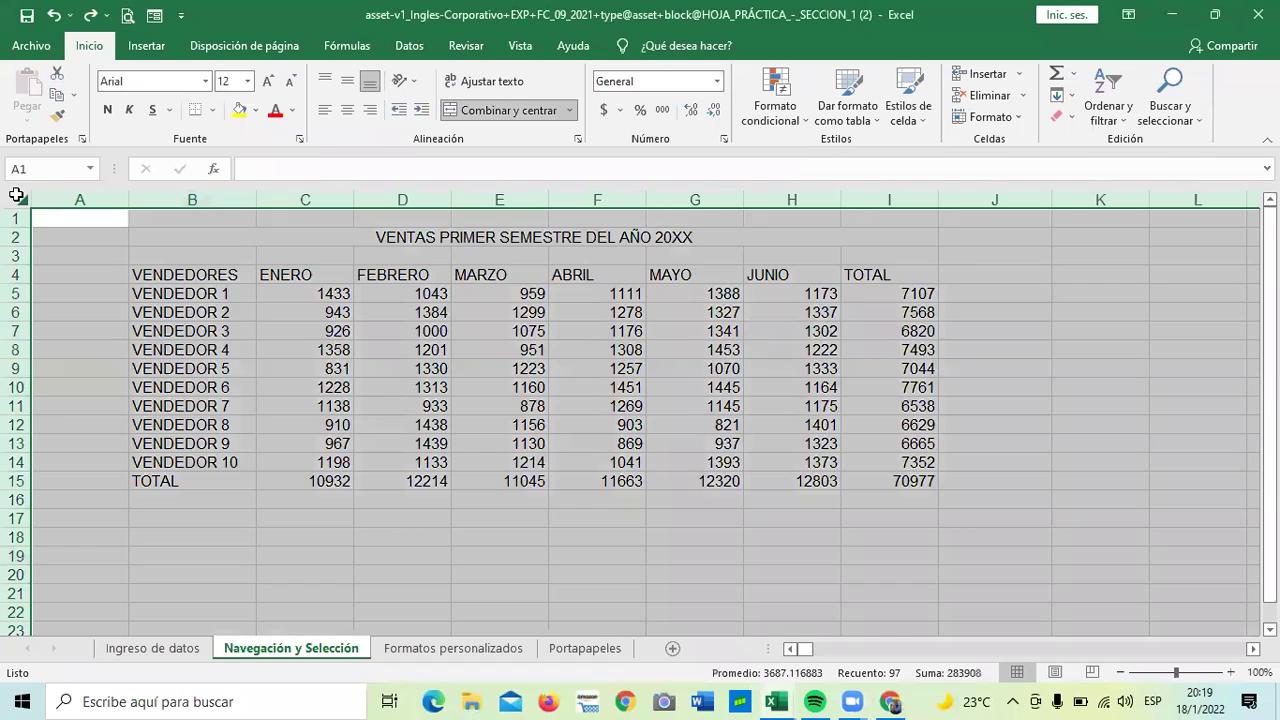
left_click(102, 255)
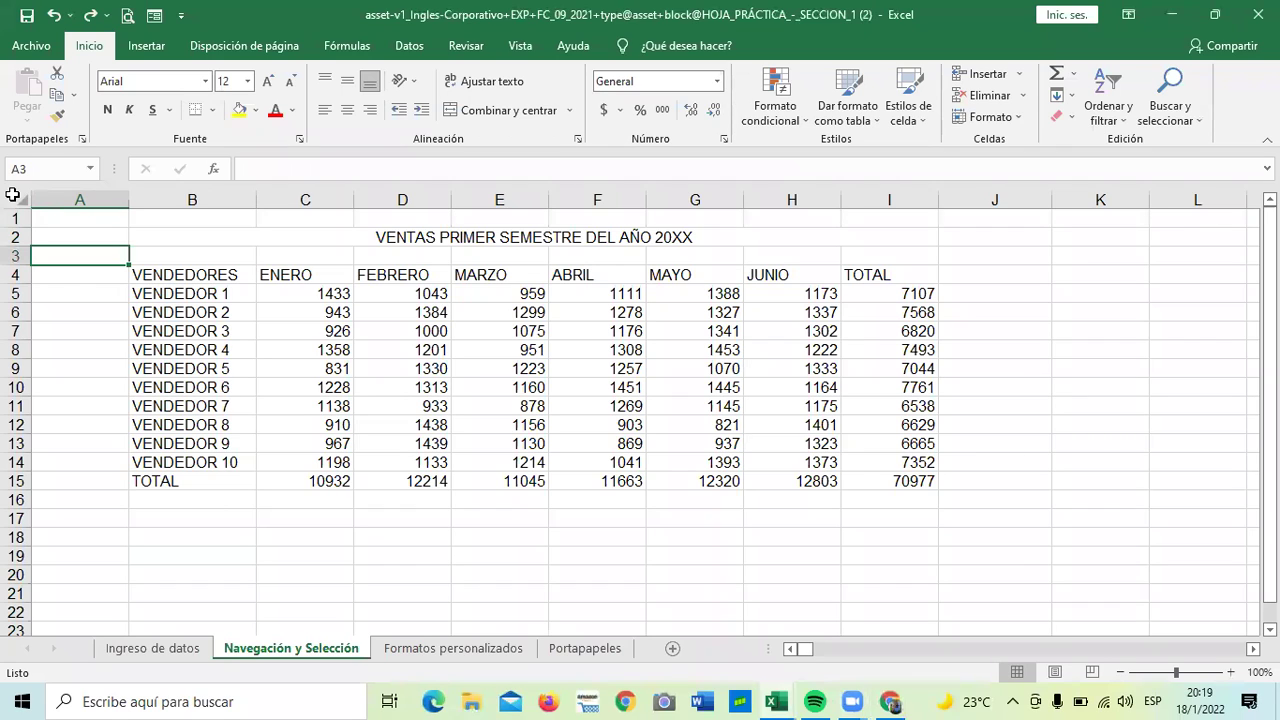
left_click(378, 370)
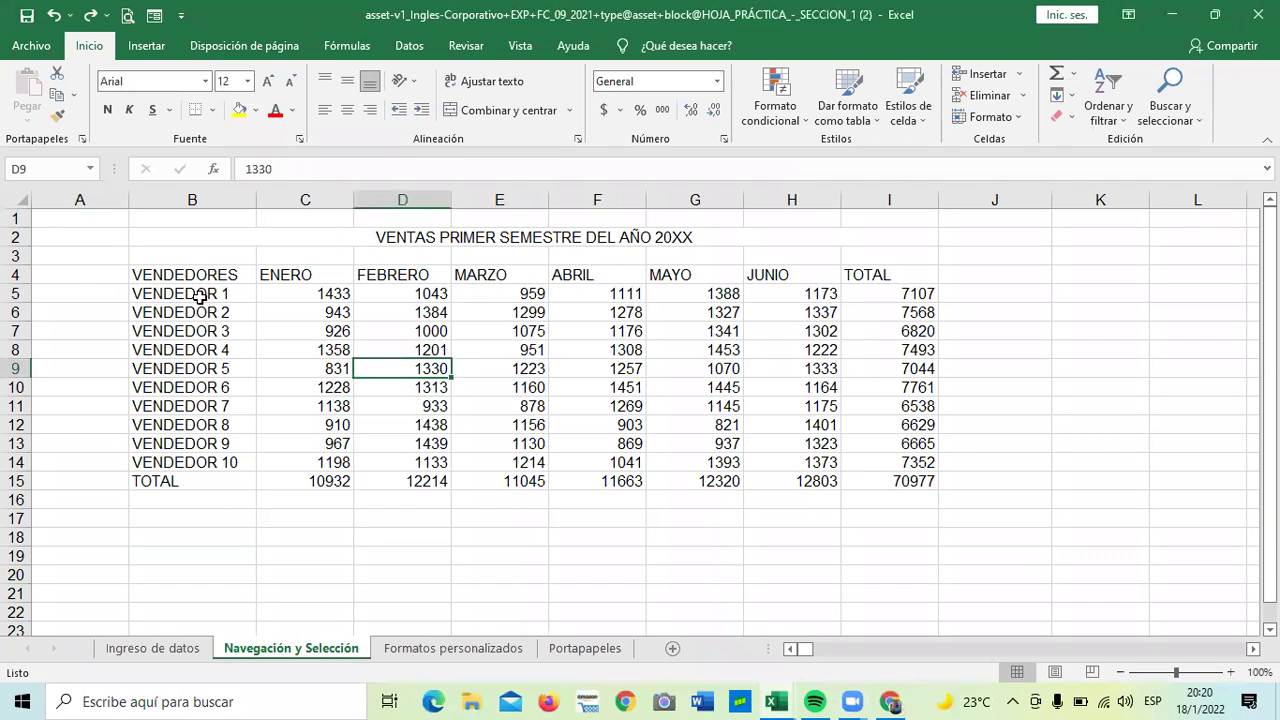
left_click(18, 198)
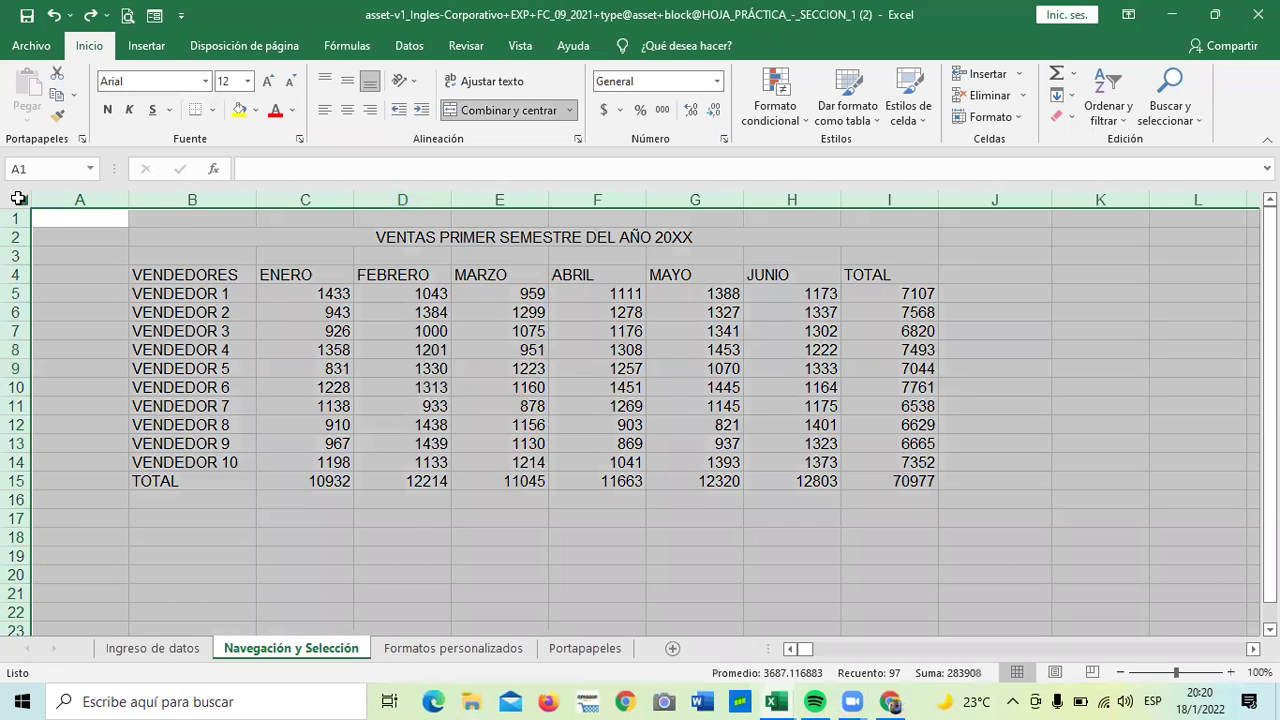
scroll(624, 452, "down", 4)
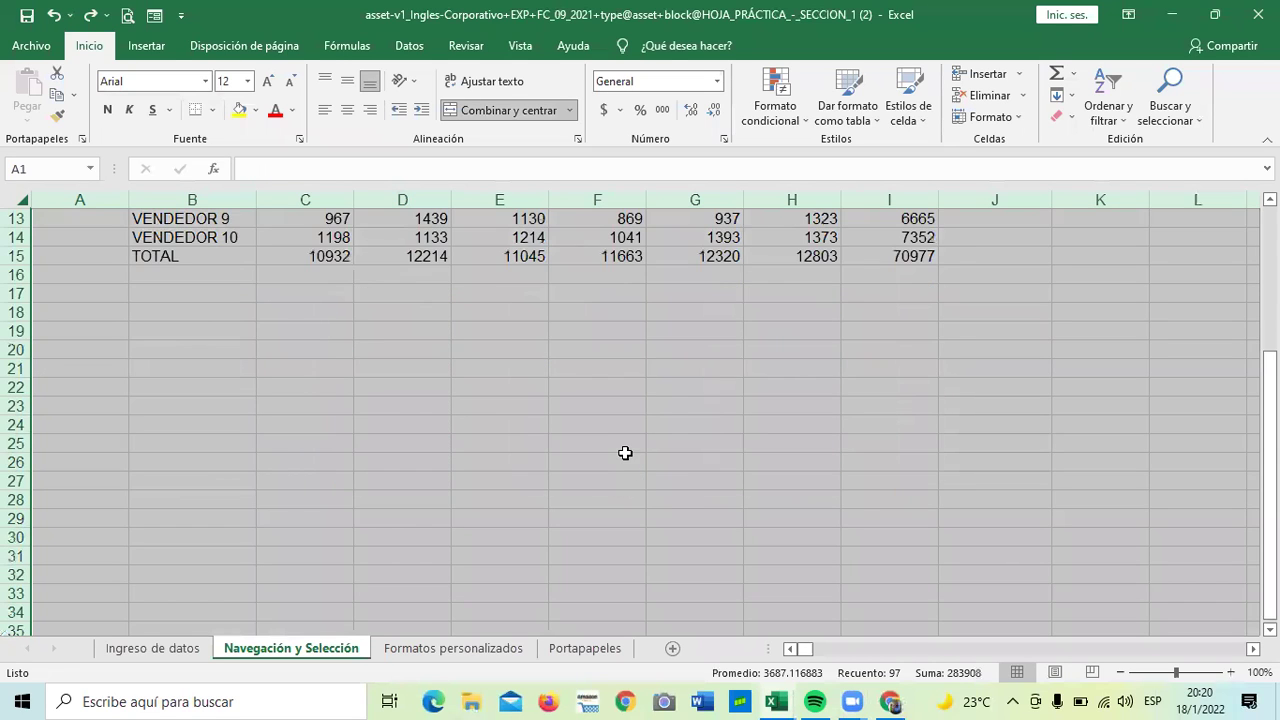
scroll(623, 445, "up", 4)
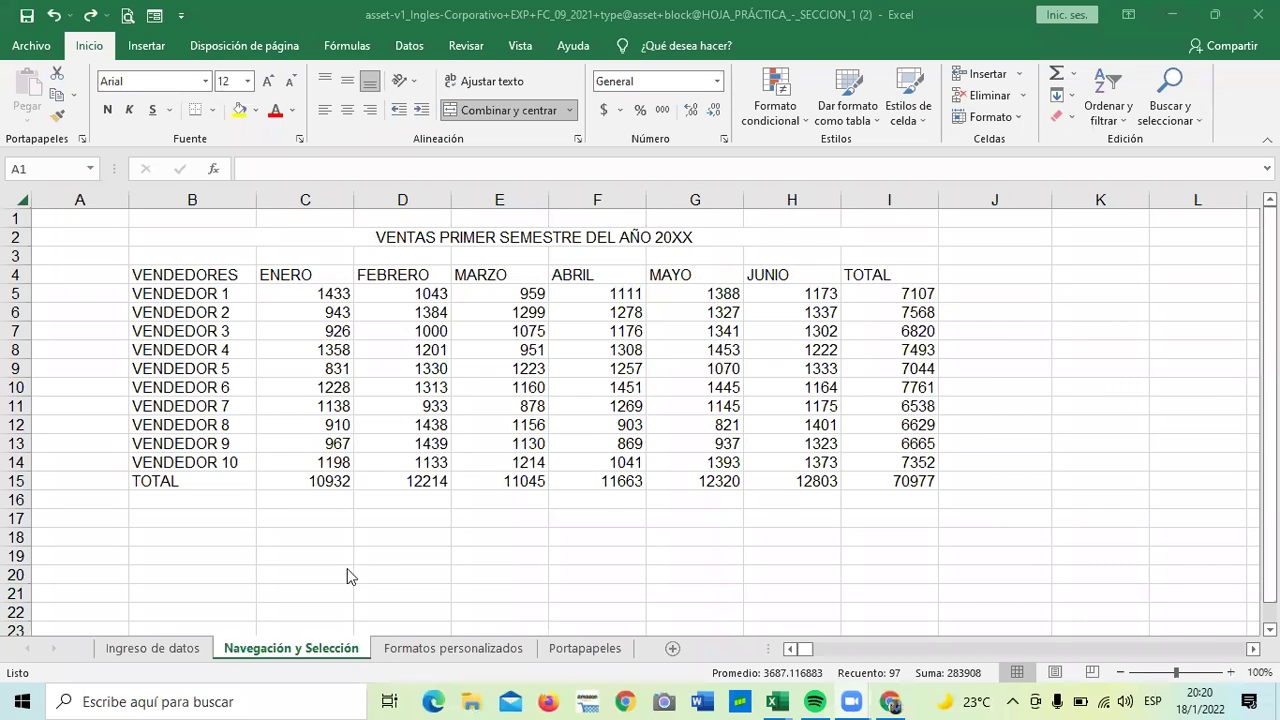
key("ctrl+a")
left_click(975, 407)
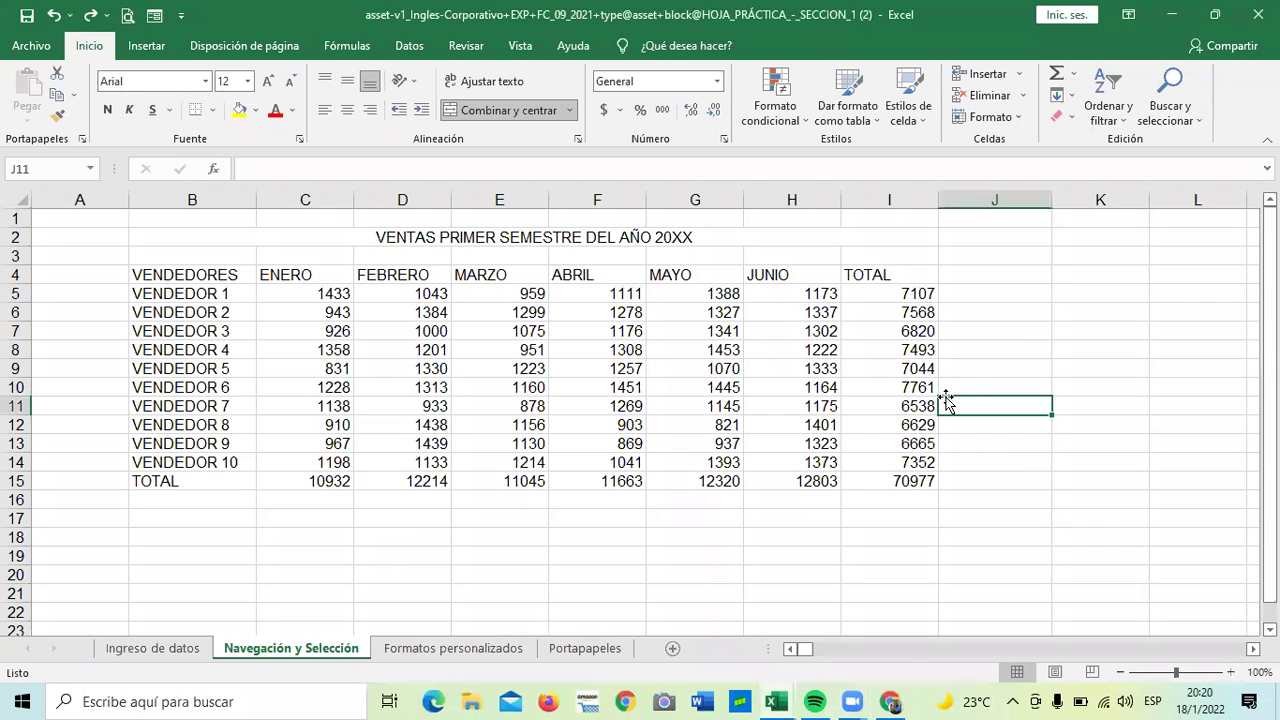
Unmerge the title cell spanning B2 to I2 with Combinar y centrar and clear the selection with cell E19.
left_click(1047, 299)
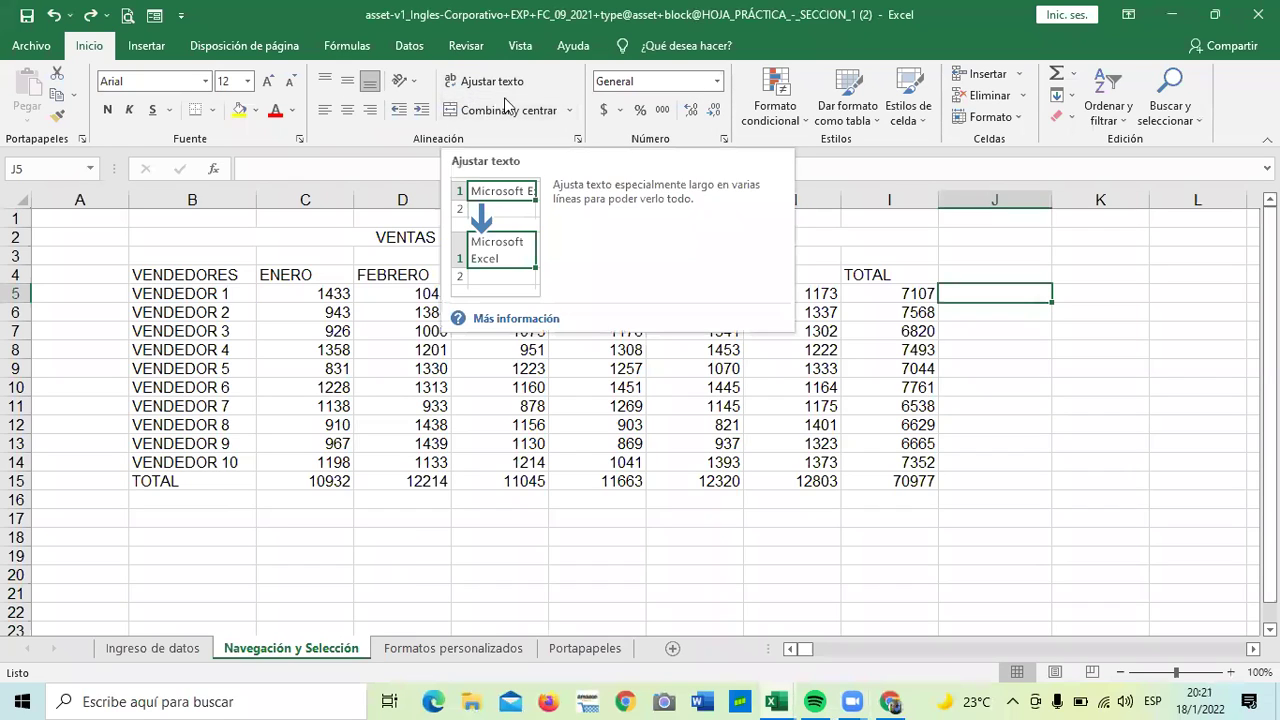
left_click(538, 541)
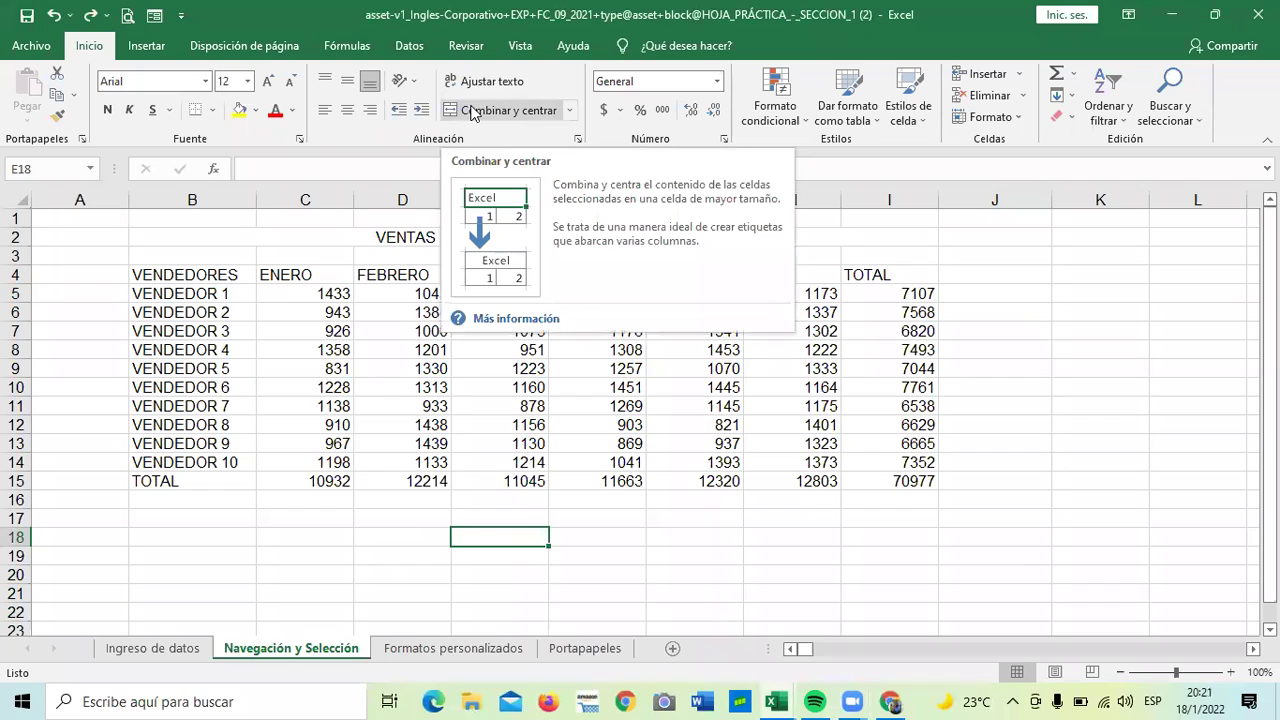
left_click(600, 572)
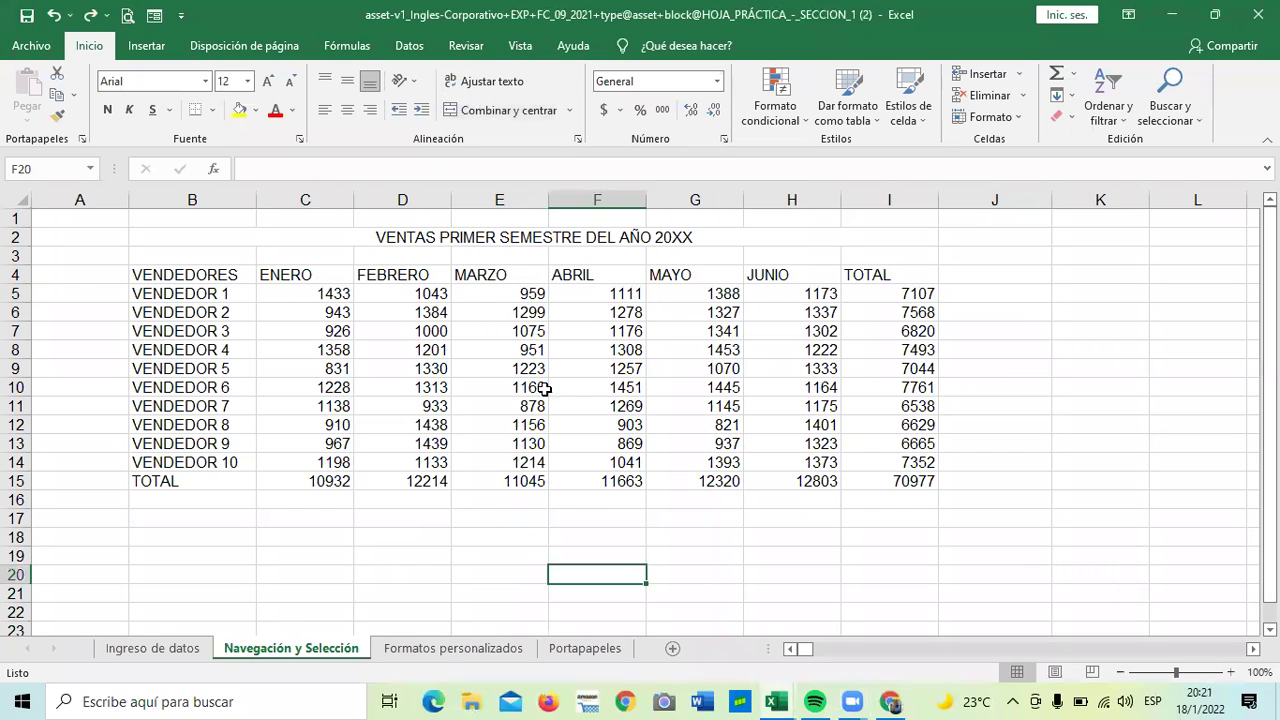
left_click(525, 240)
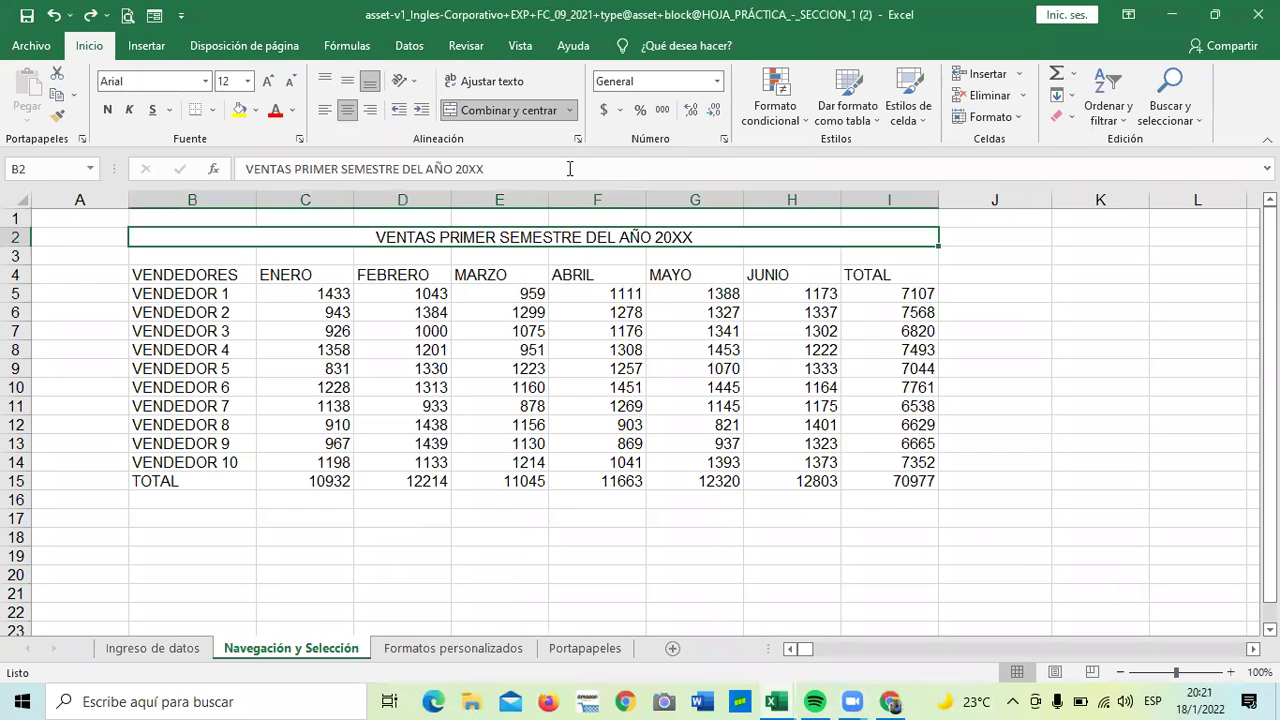
left_click(531, 113)
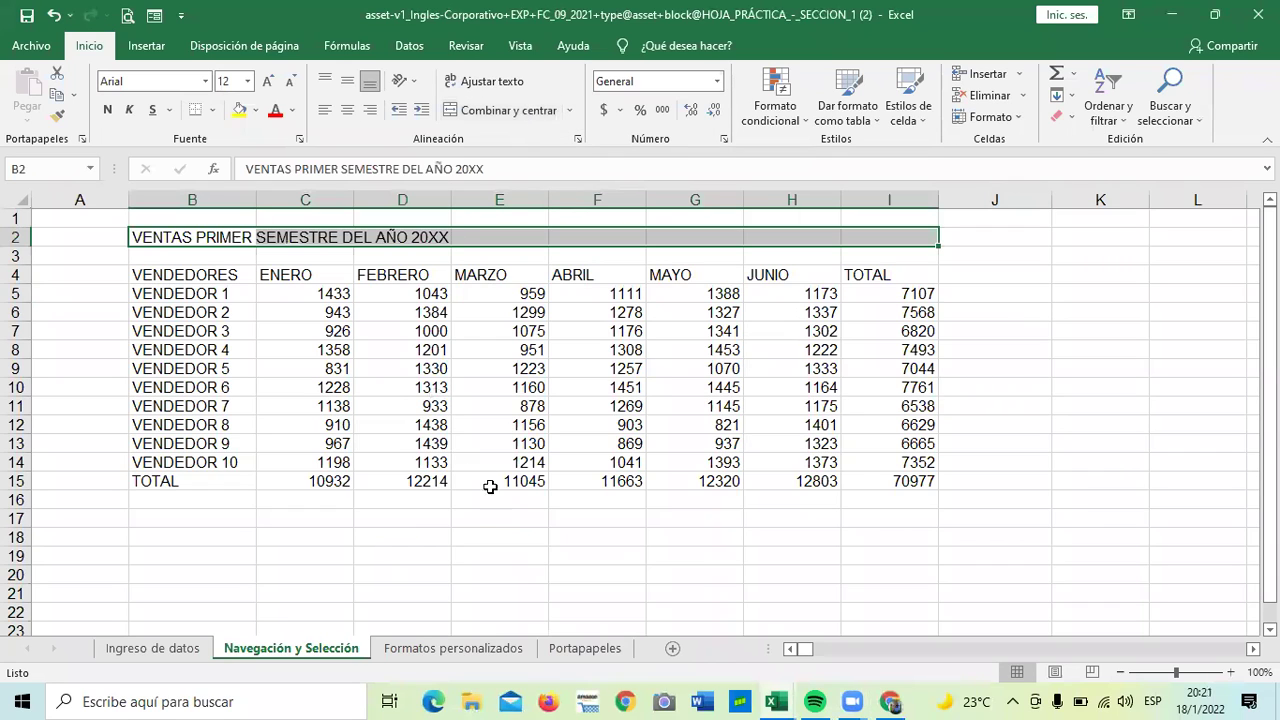
left_click(516, 558)
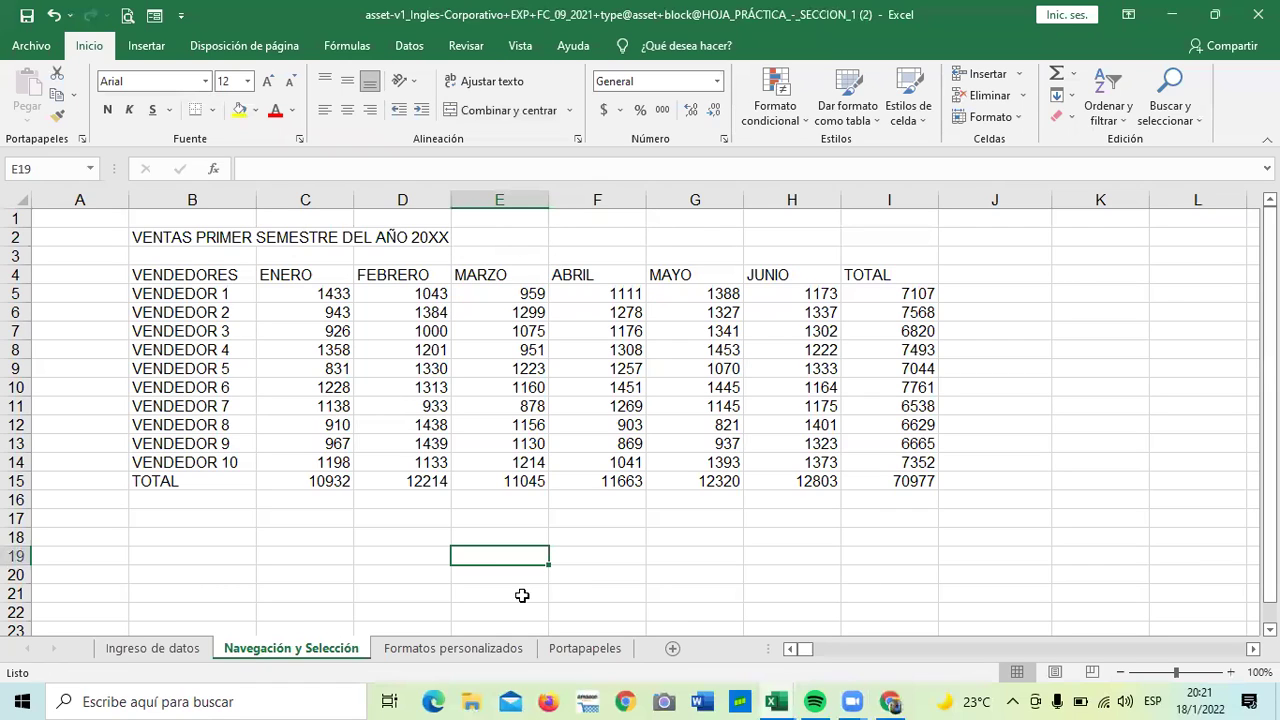
Check the separated cells of row 2 one by one from E2 to I2, returning to E2.
left_click(482, 231)
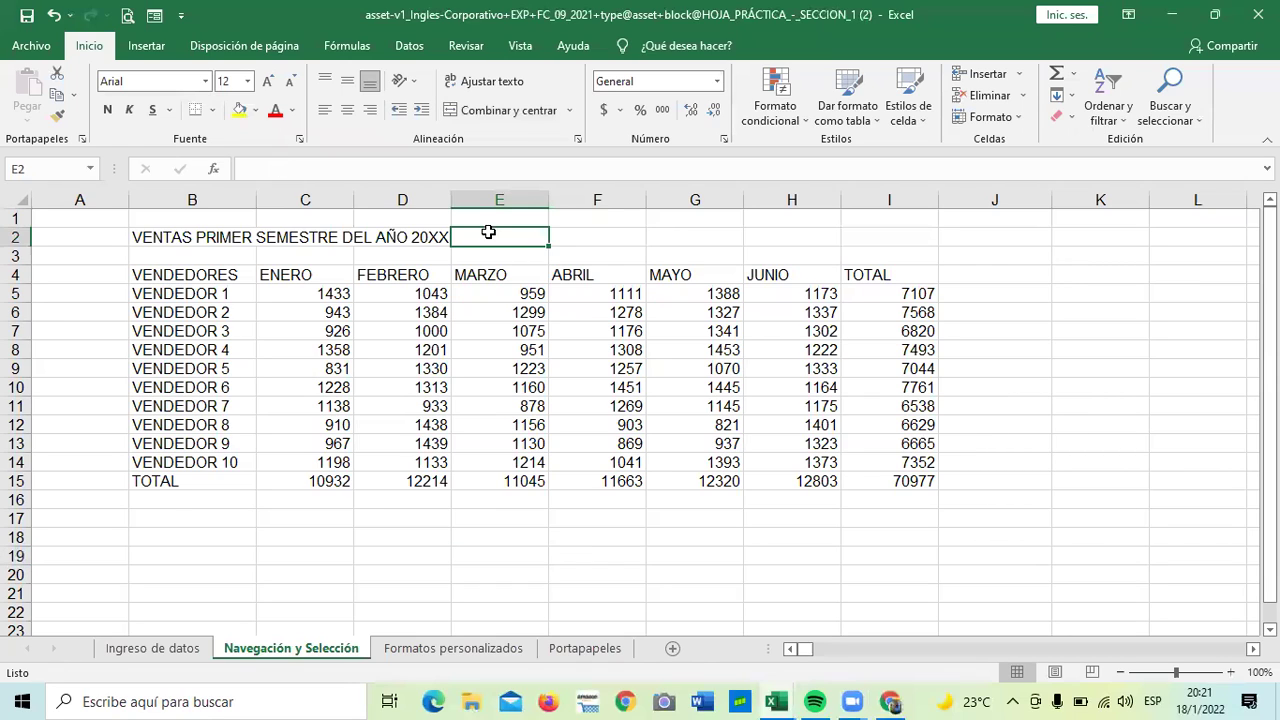
left_click(606, 230)
left_click(722, 235)
left_click(778, 235)
left_click(876, 234)
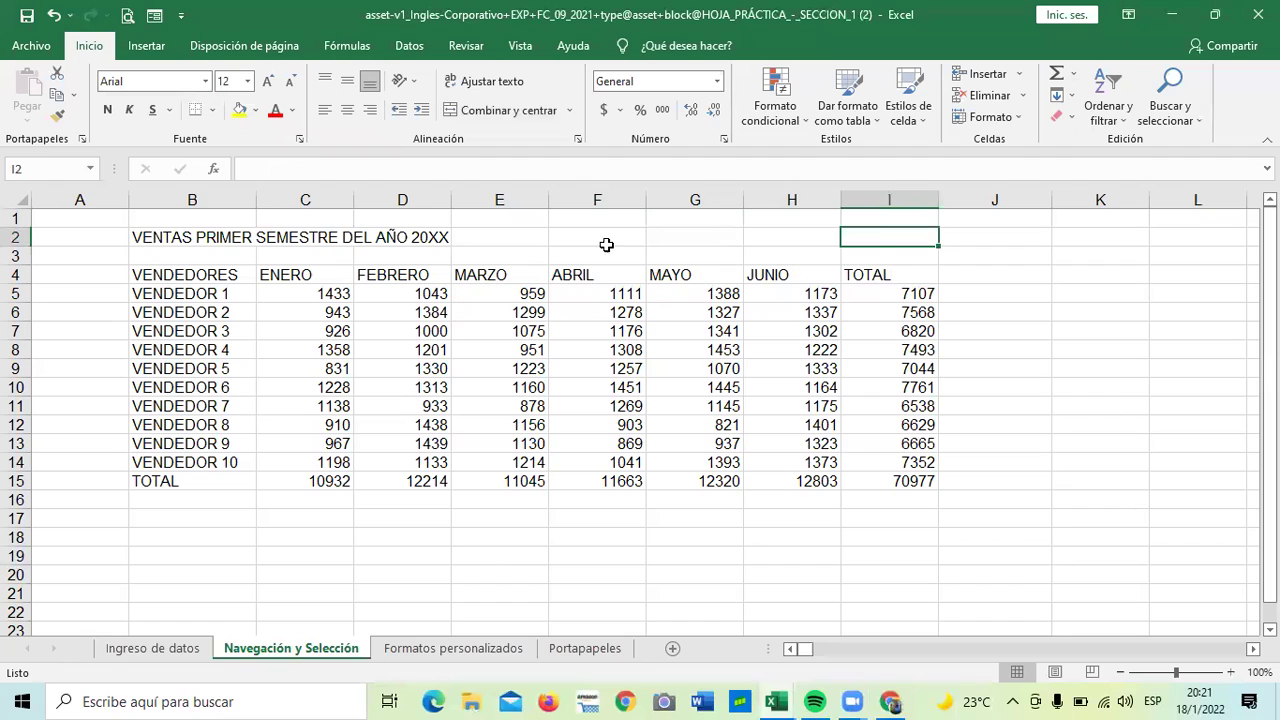
left_click(530, 241)
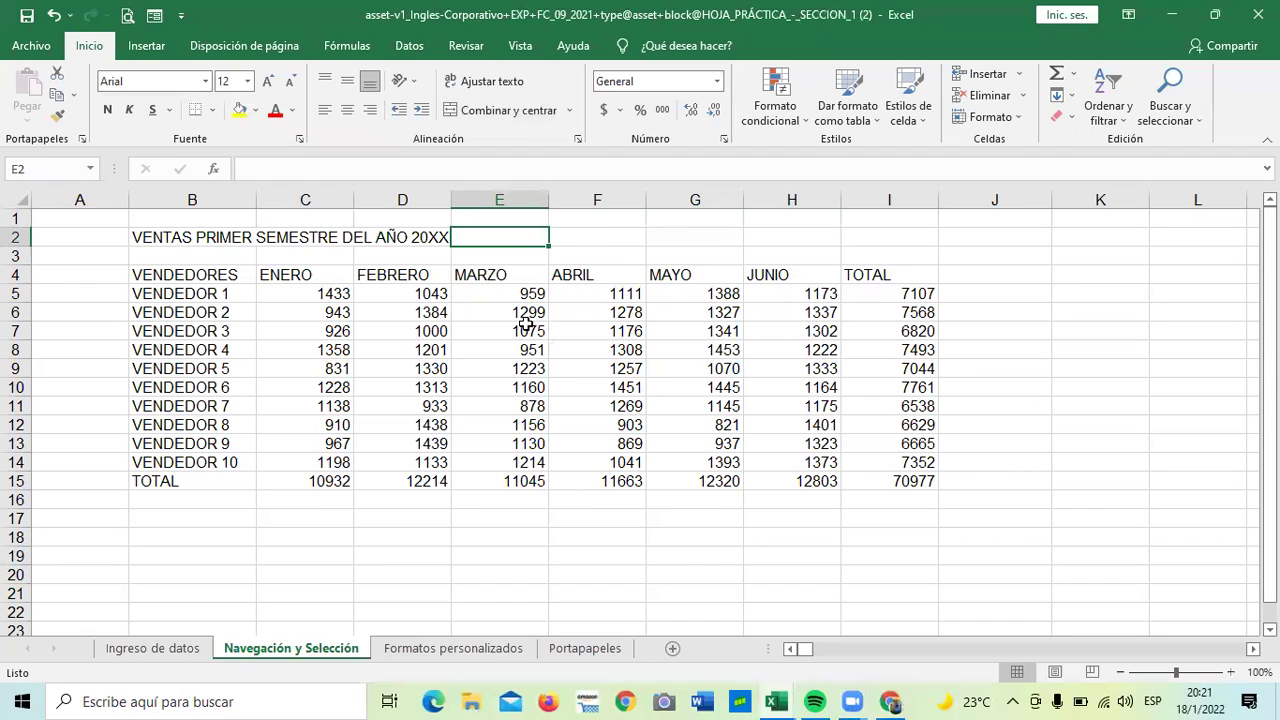
Enter a long run of the letter S in F2 to test overflow across row 2, then undo the entry.
left_click(578, 239)
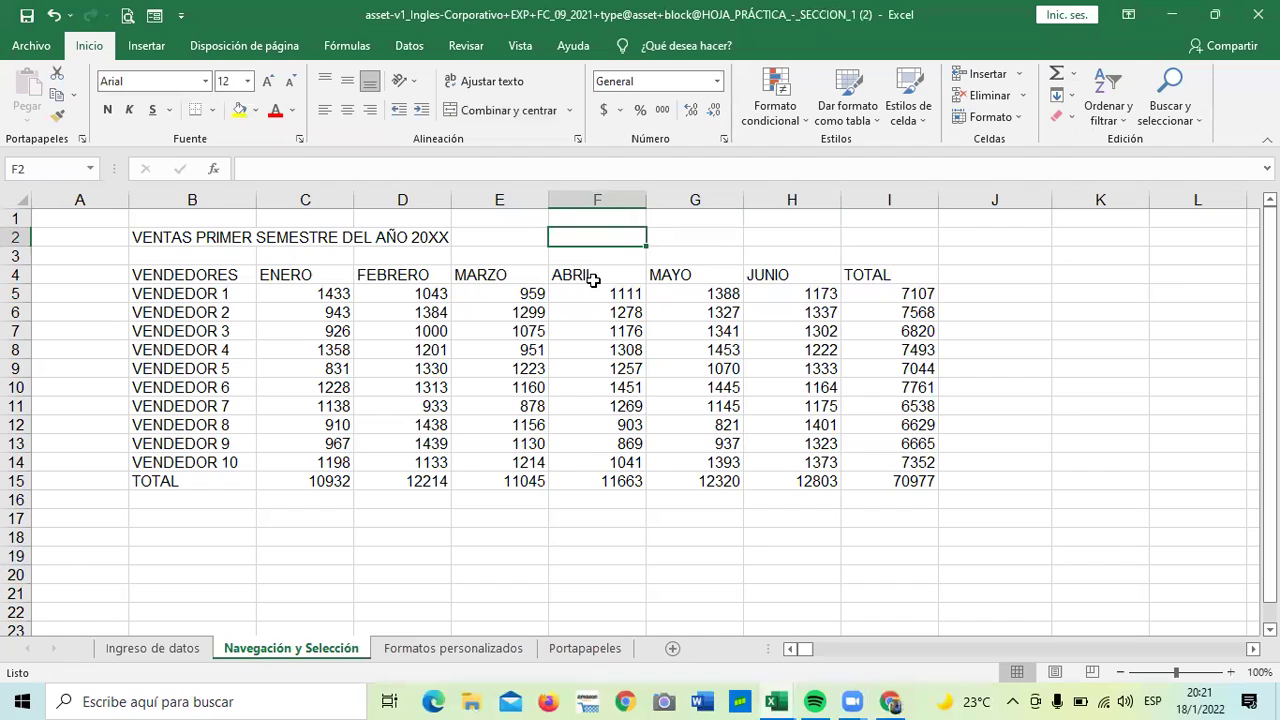
type("SSSSSSSSSSSSSSSSSSSSSSSSSSSSSSSSSS")
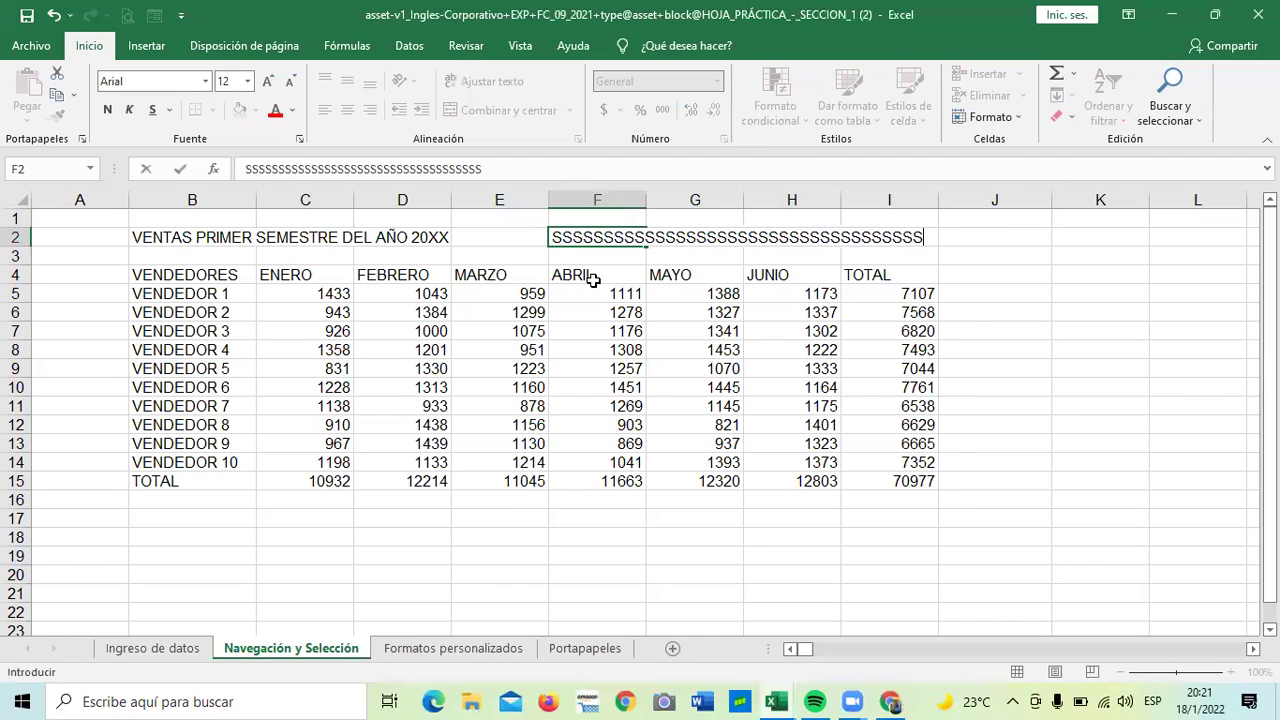
key("Return")
left_click(946, 259)
left_click(870, 239)
left_click(785, 240)
left_click(586, 236)
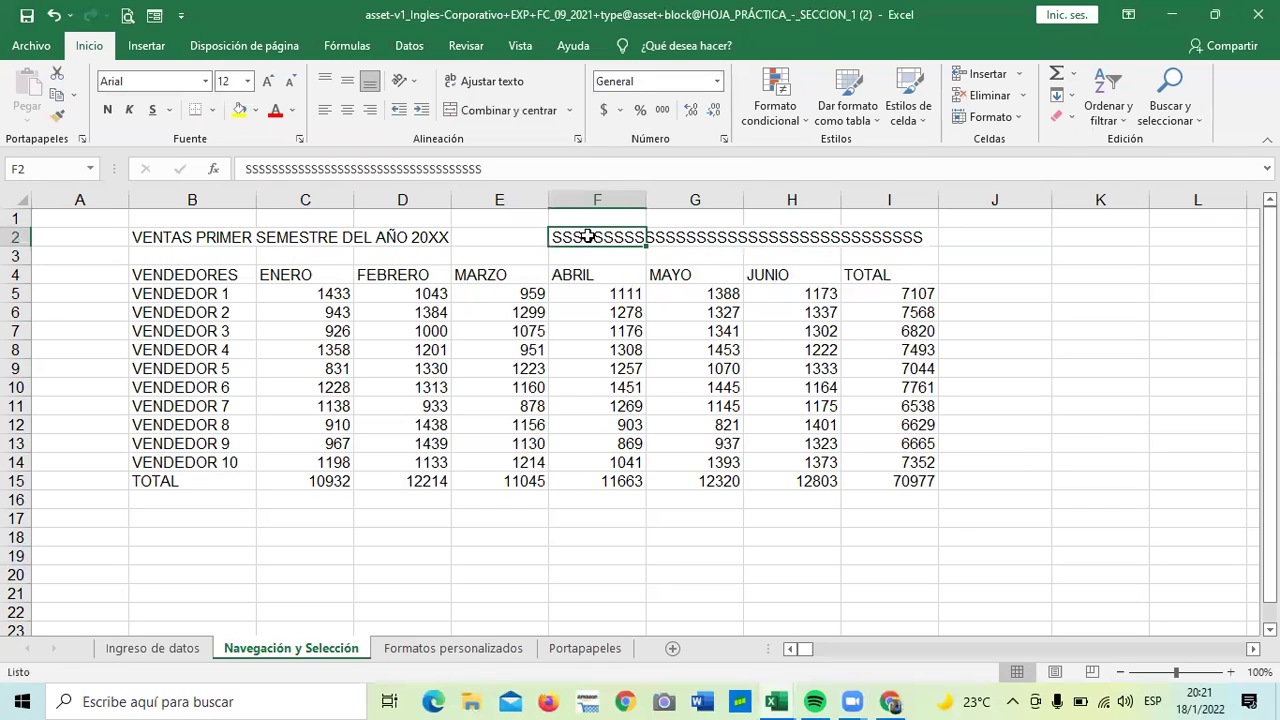
left_click(54, 15)
left_click(464, 598)
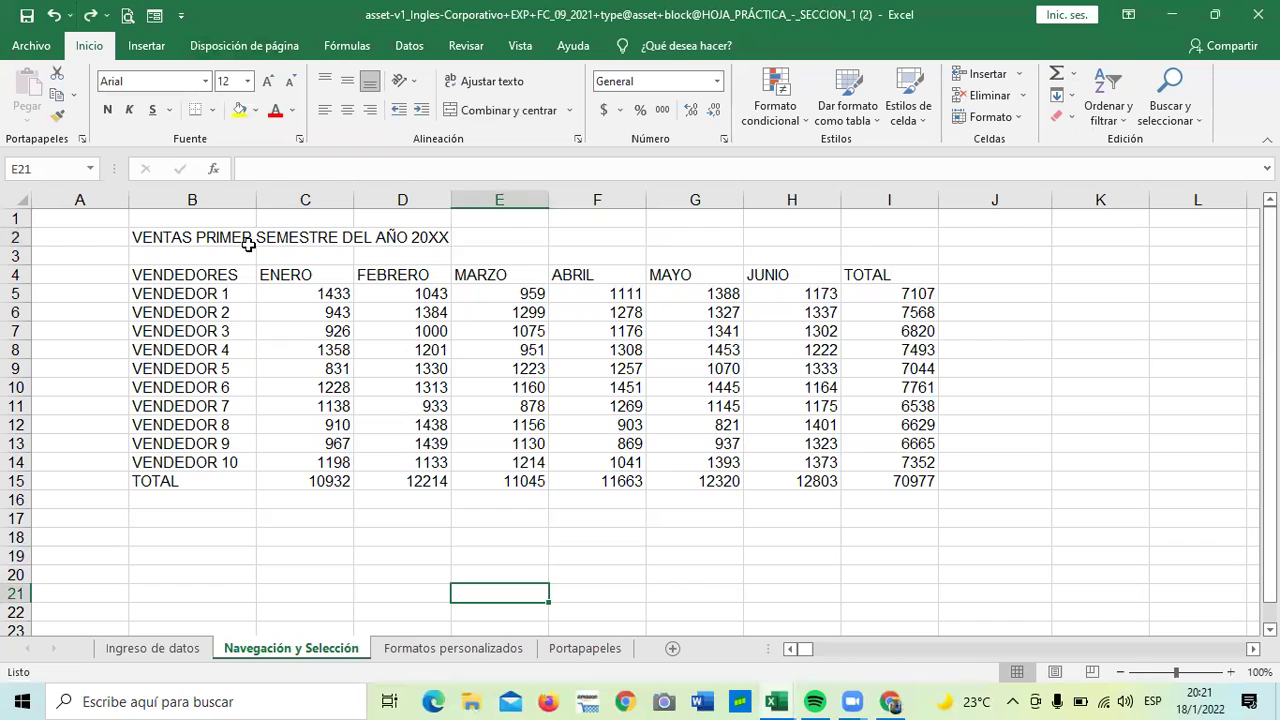
Merge and center the title across B2 to I2 and check that it selects as one cell.
left_click_drag(210, 237, 874, 234)
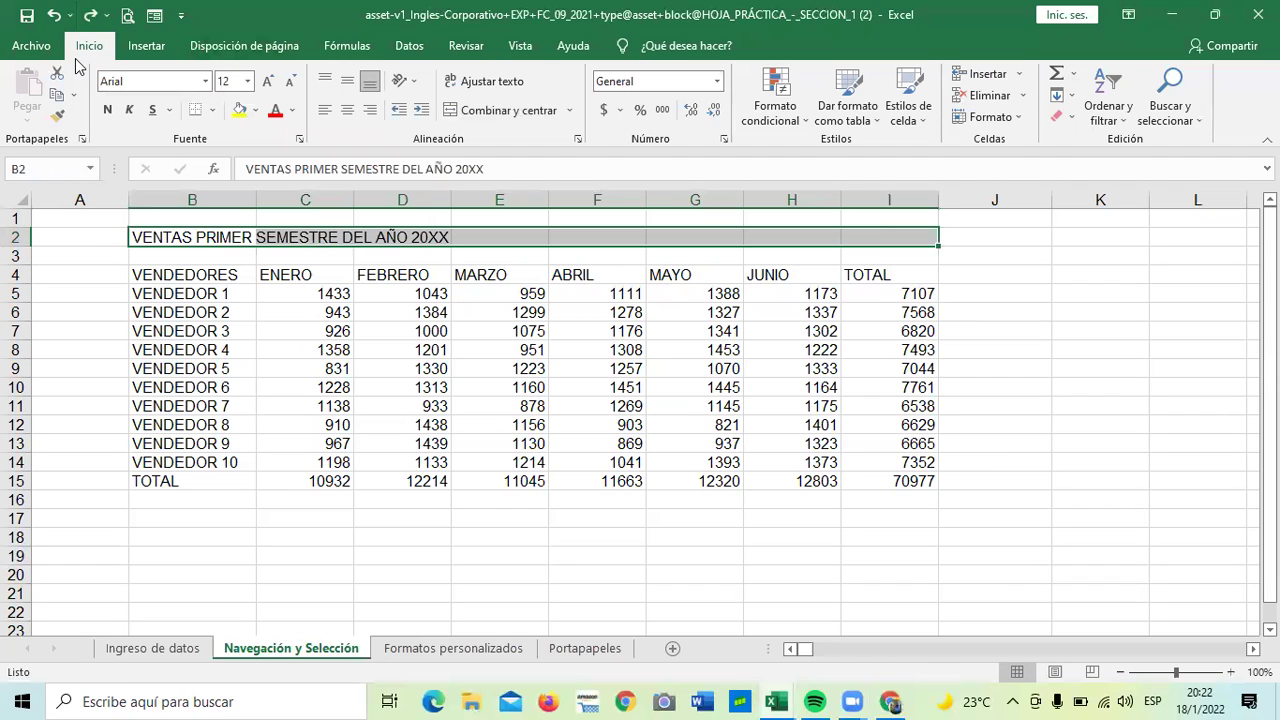
left_click(476, 114)
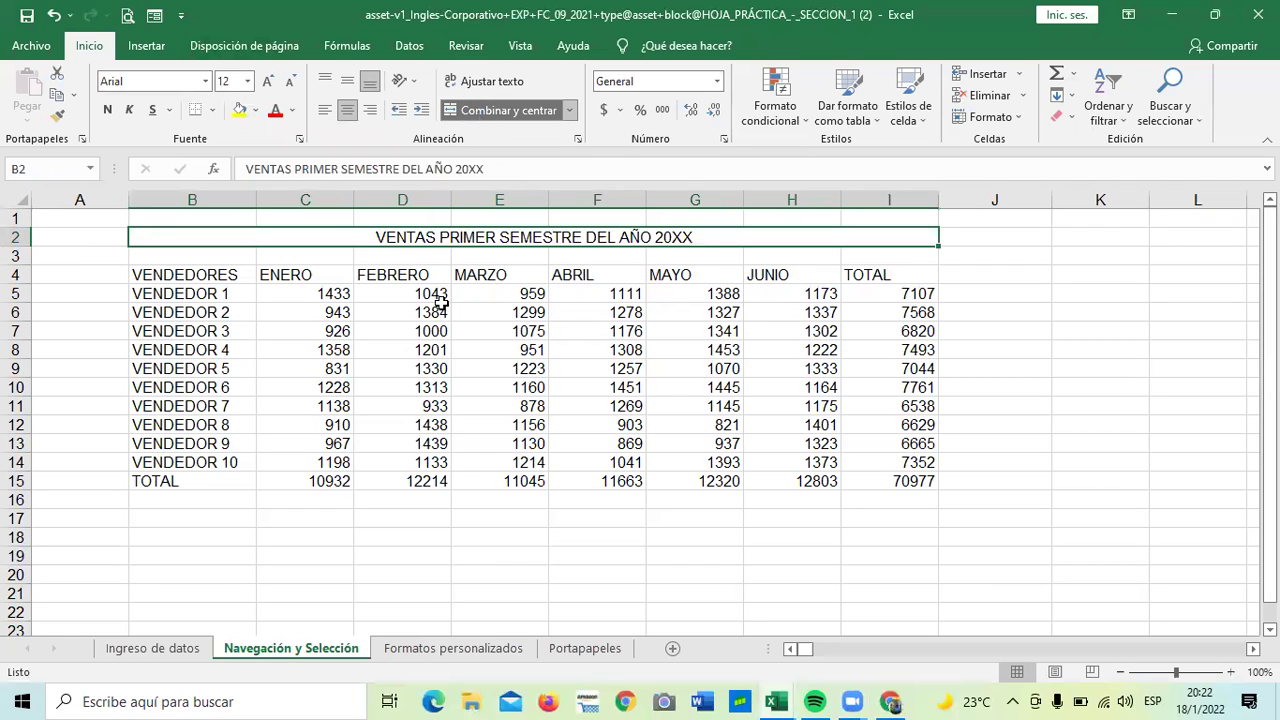
left_click(1000, 381)
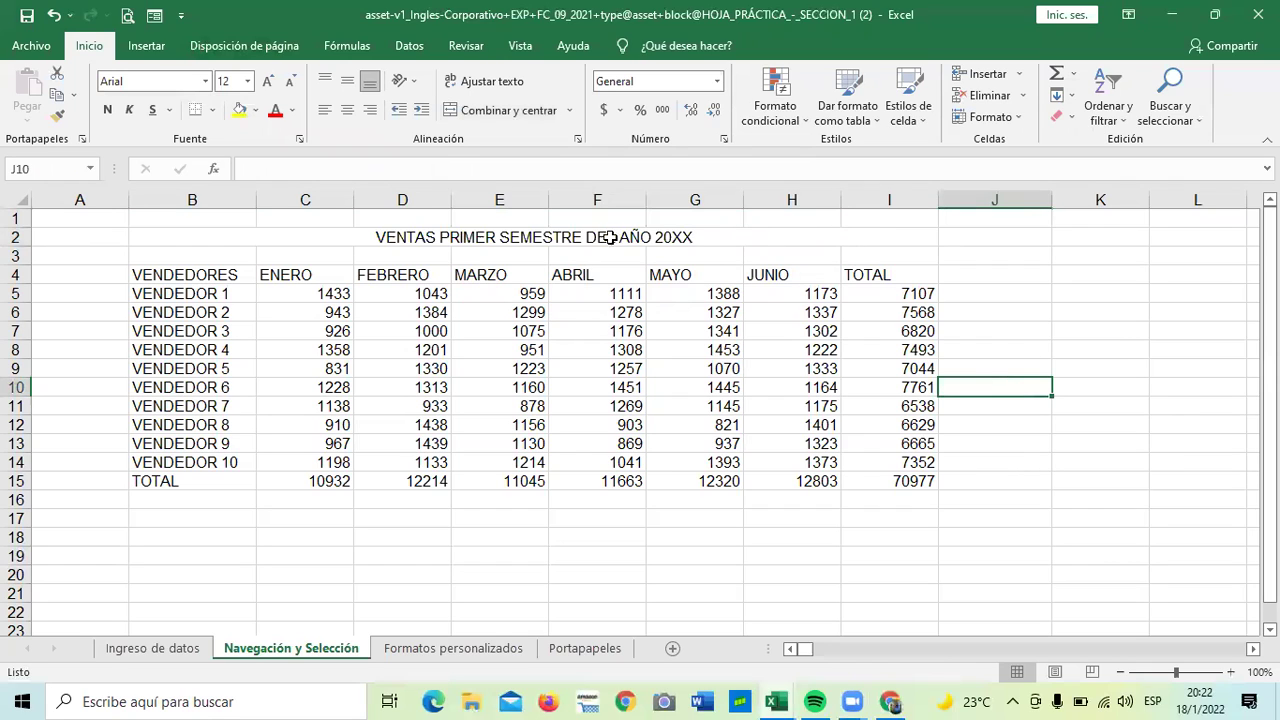
left_click(373, 240)
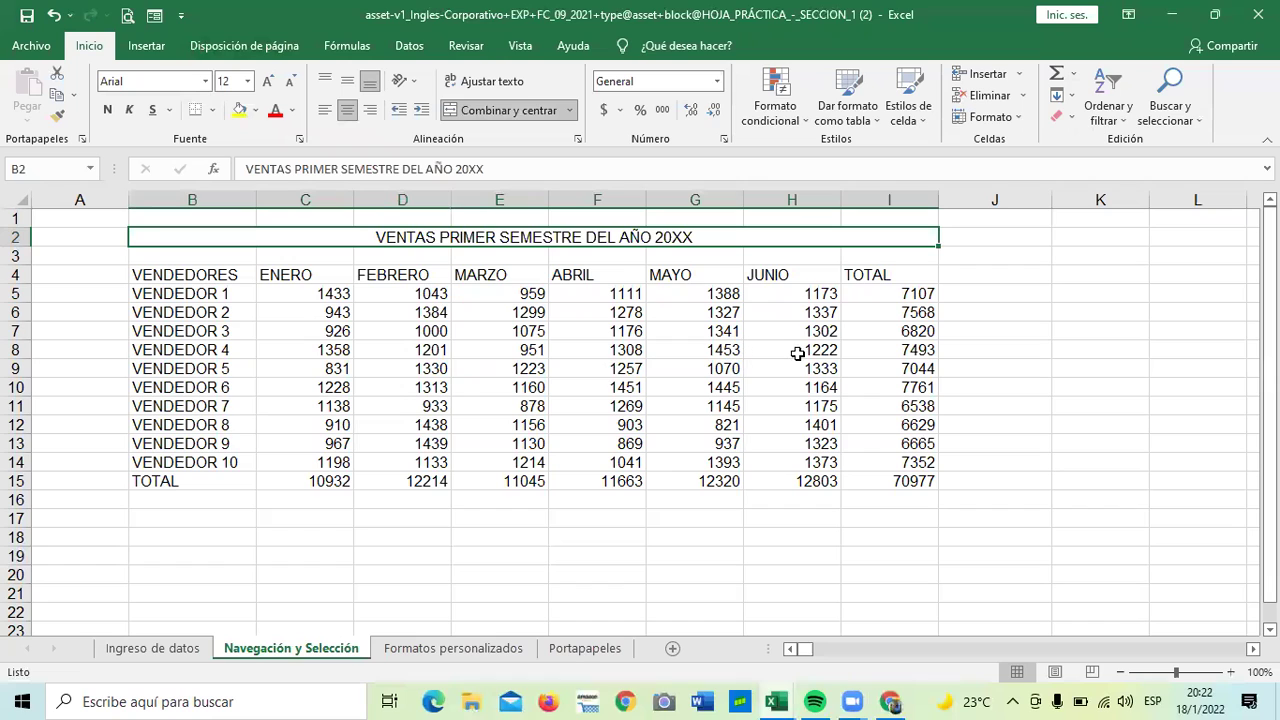
left_click(1043, 455)
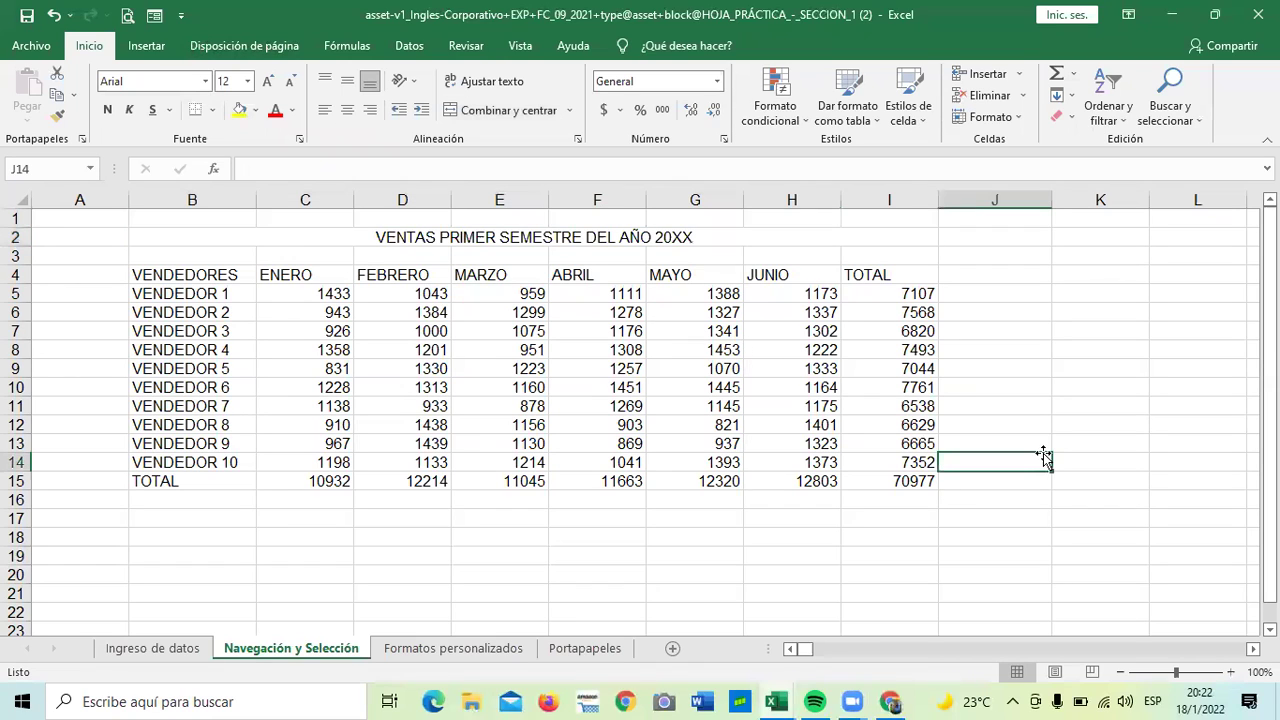
left_click(334, 234)
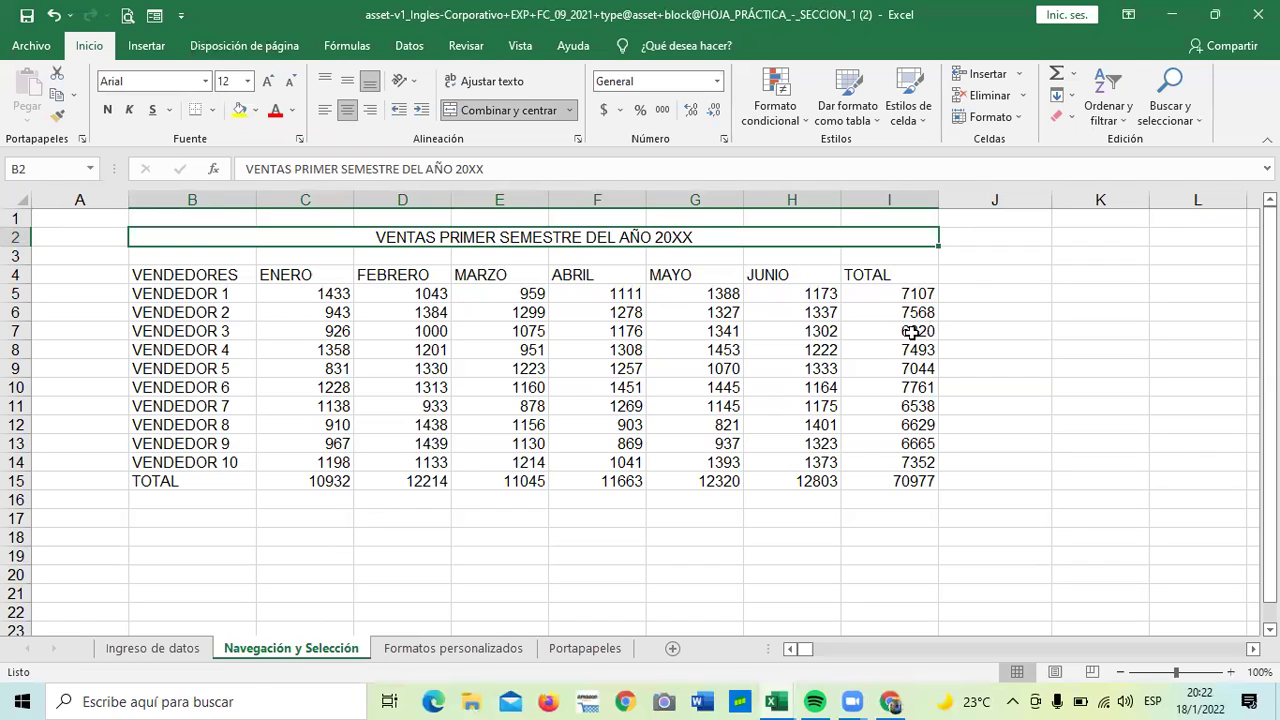
Merge the empty cells B21 to B28 with Combinar y centrar and check the block by selecting it several times.
scroll(760, 392, "down", 3)
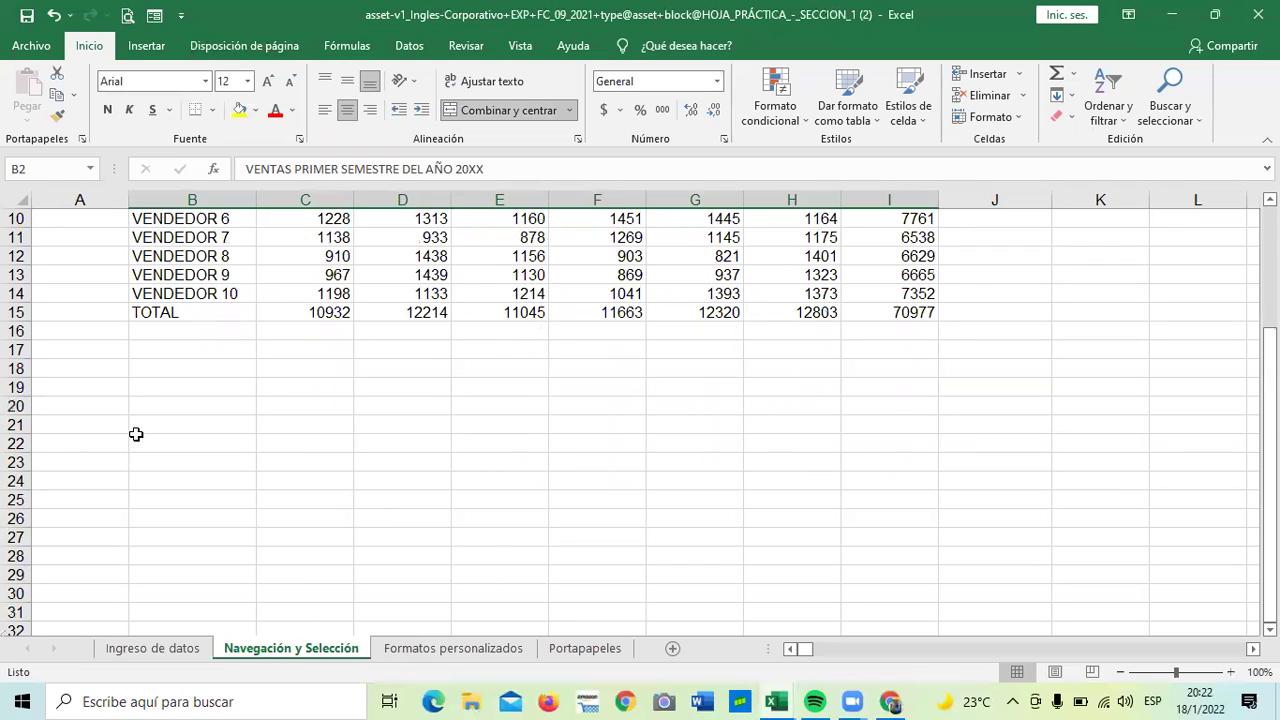
left_click_drag(171, 423, 189, 560)
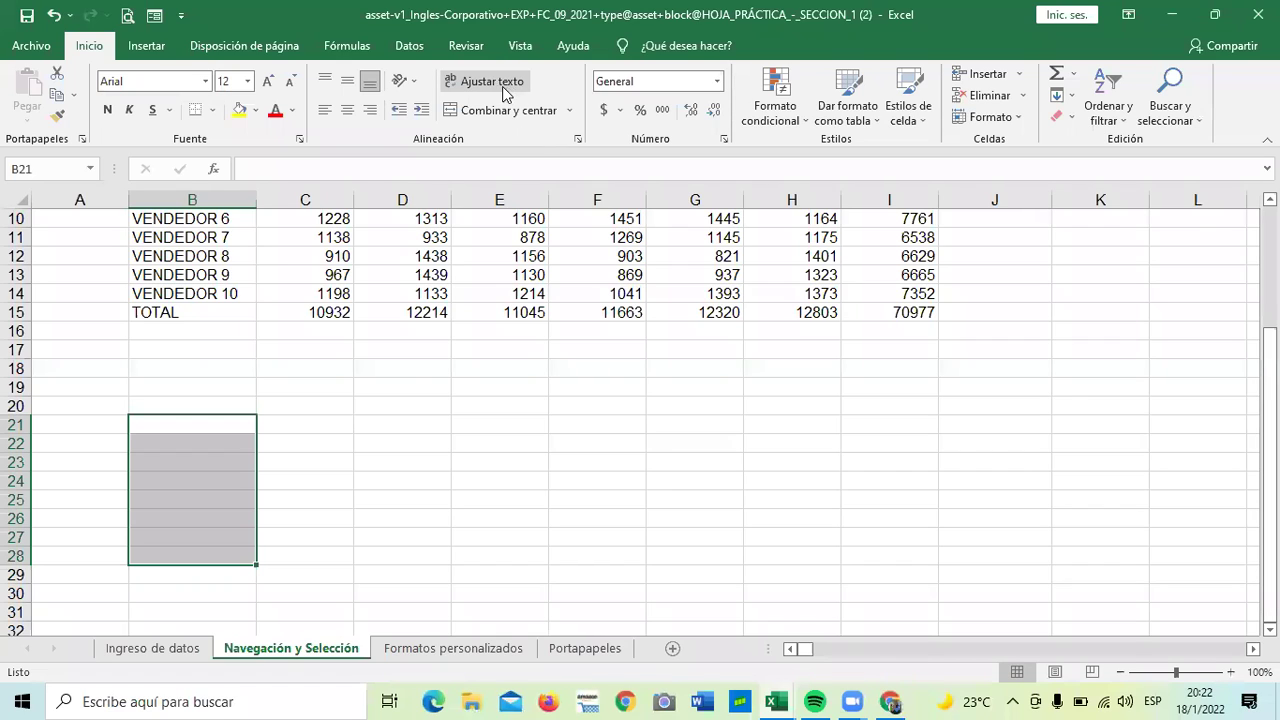
left_click(481, 112)
left_click(476, 513)
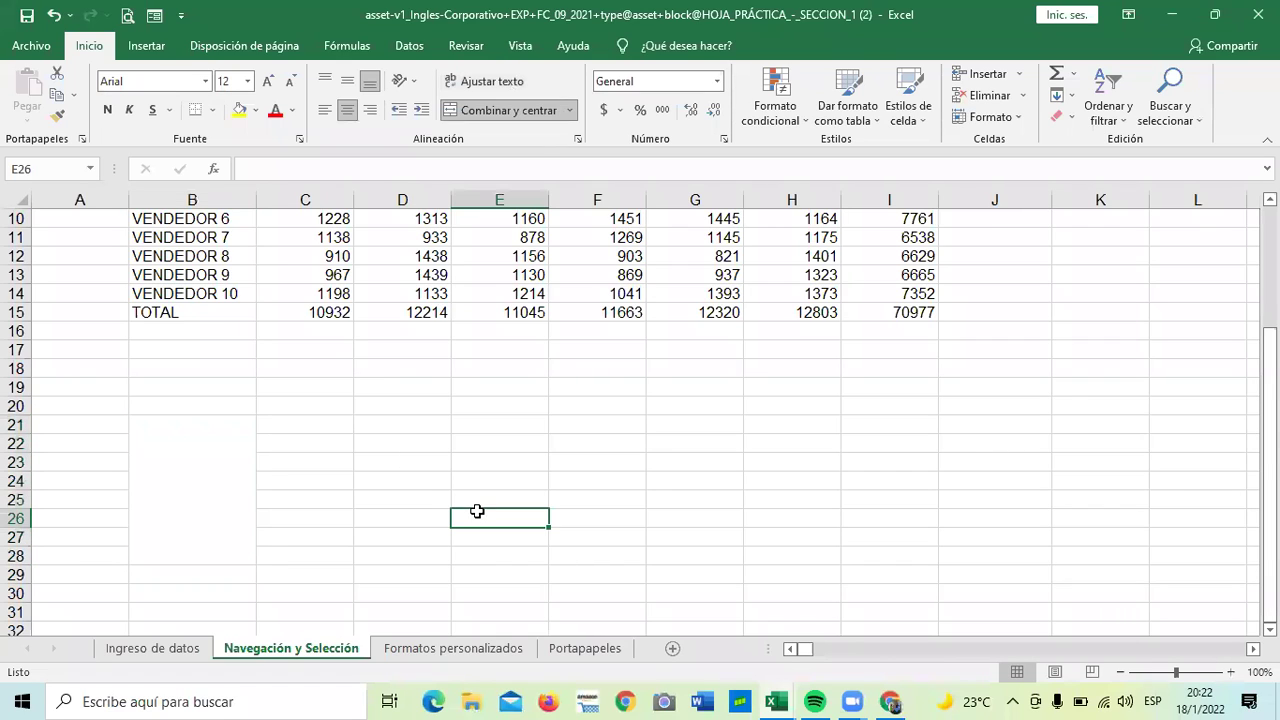
left_click(175, 470)
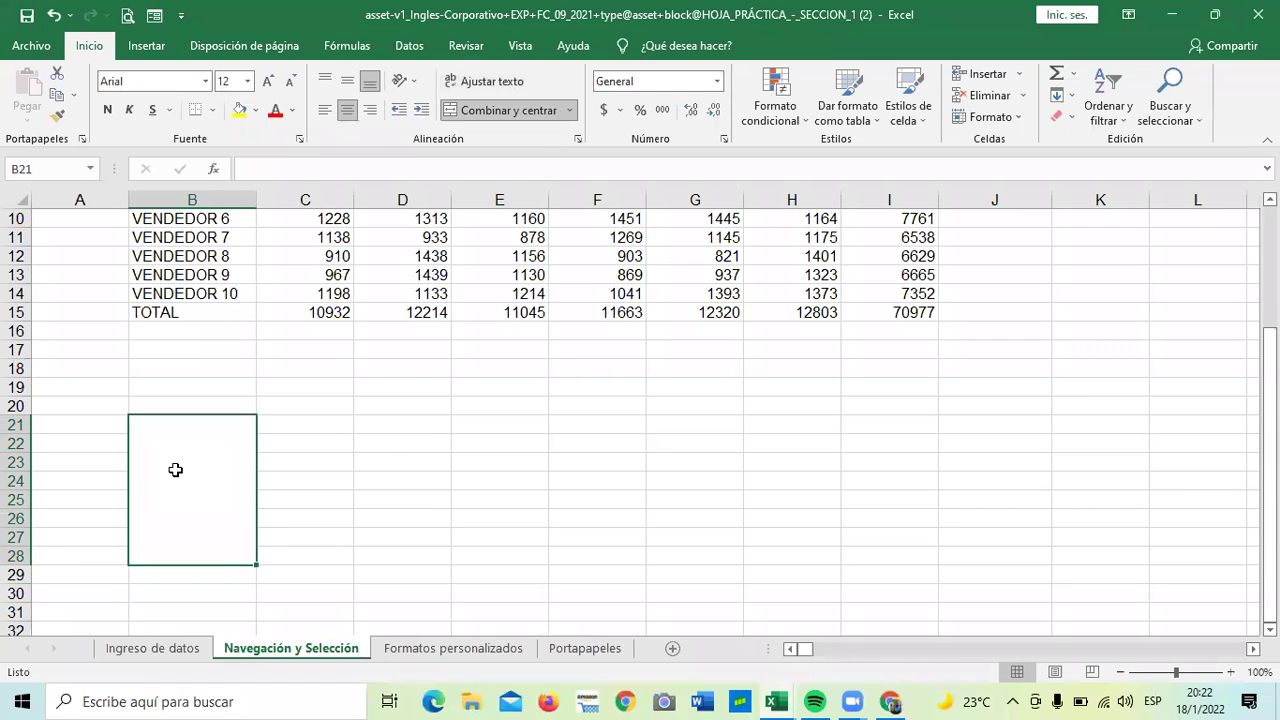
left_click(588, 518)
left_click(186, 477)
left_click(414, 480)
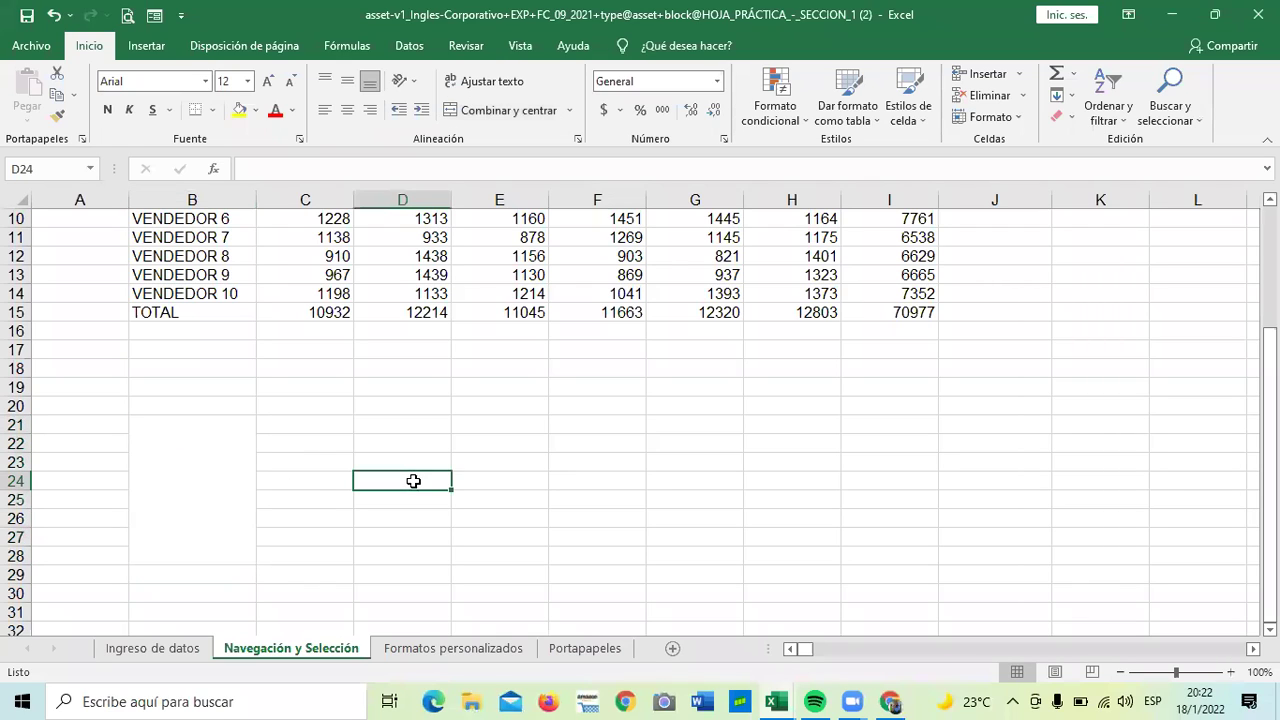
left_click(170, 483)
left_click(306, 476)
left_click(177, 487)
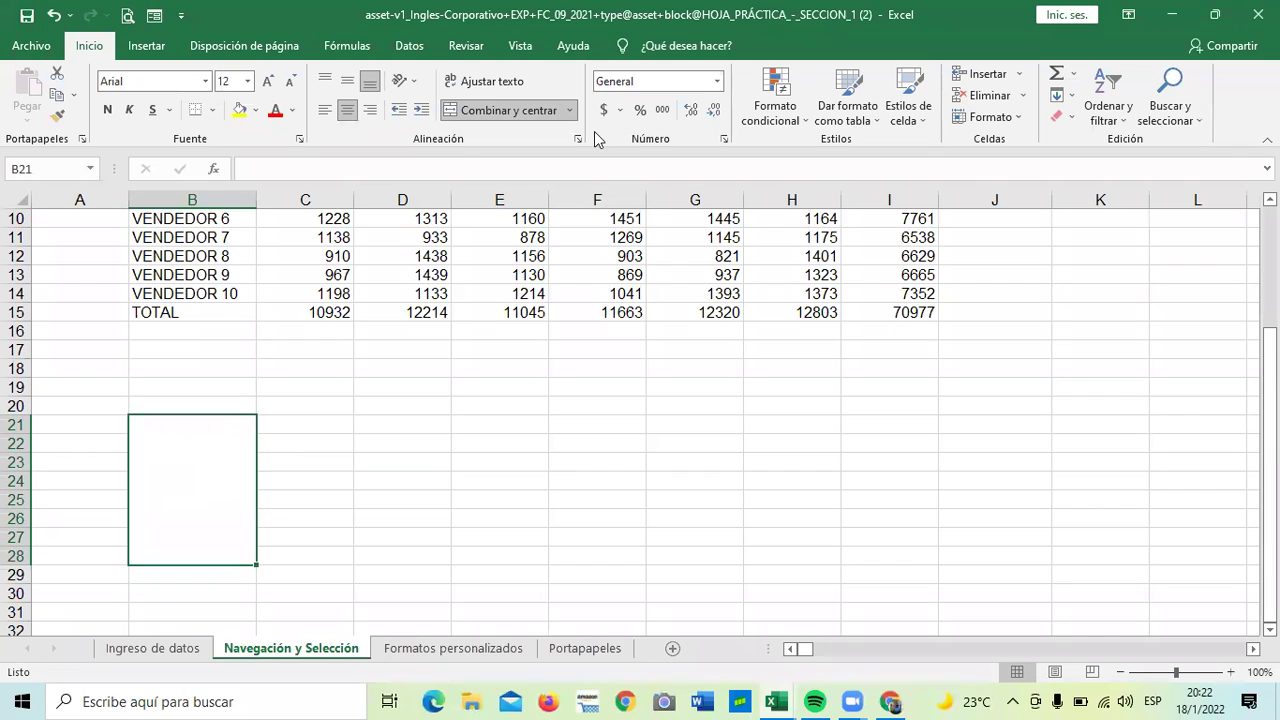
Unmerge the block B21 to B28 with Combinar y centrar and clear the selection with an empty cell.
left_click(505, 112)
left_click(498, 466)
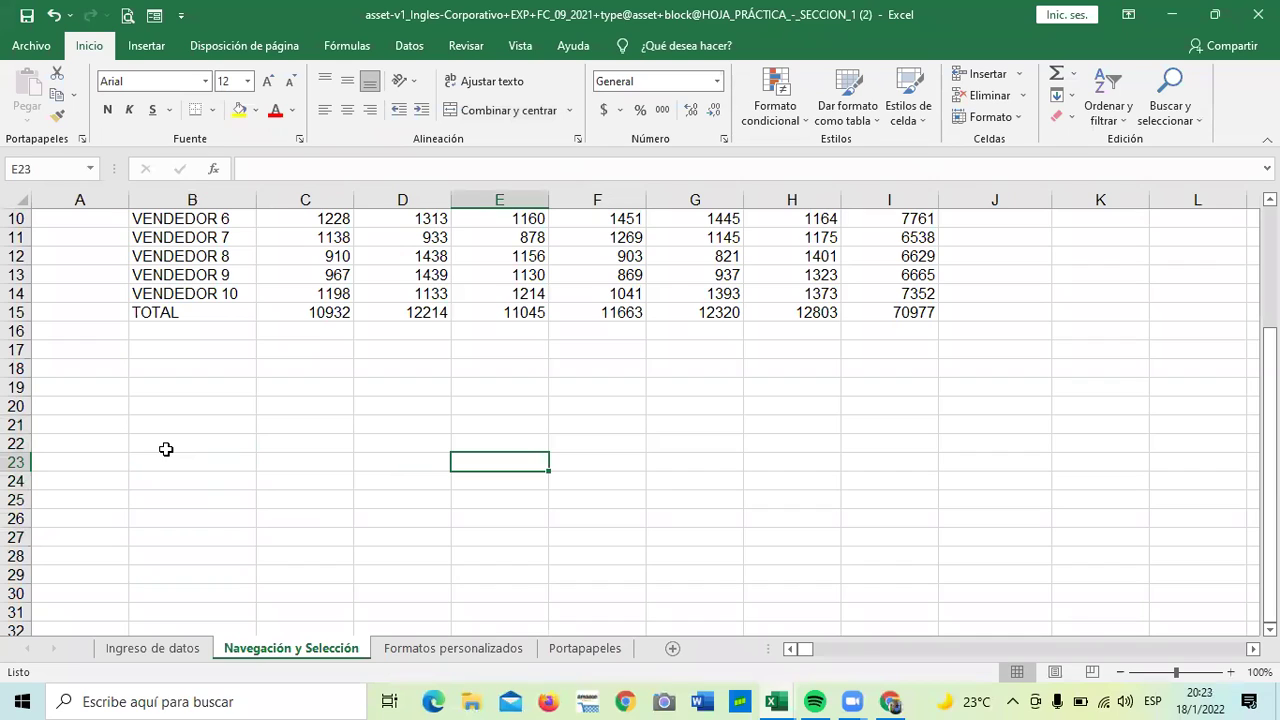
left_click(268, 376)
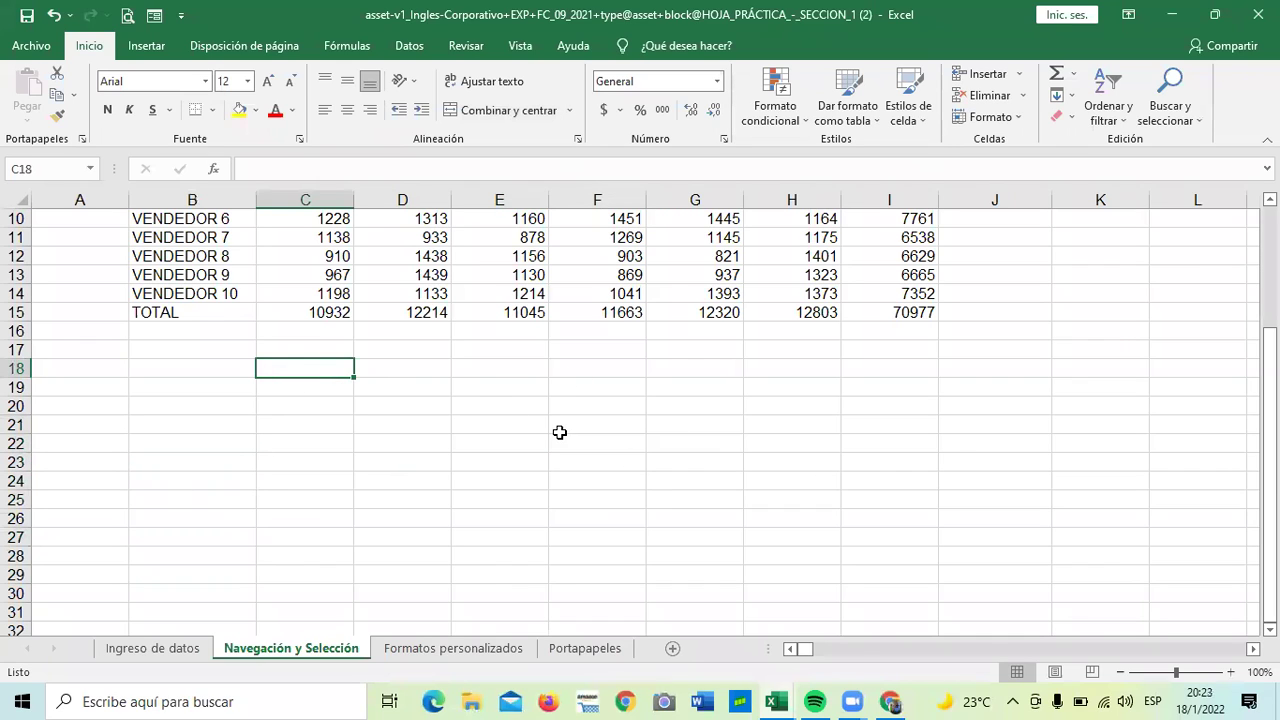
Unmerge the title cell B2 to I2 and clear the selection with cell D20.
scroll(559, 432, "up", 3)
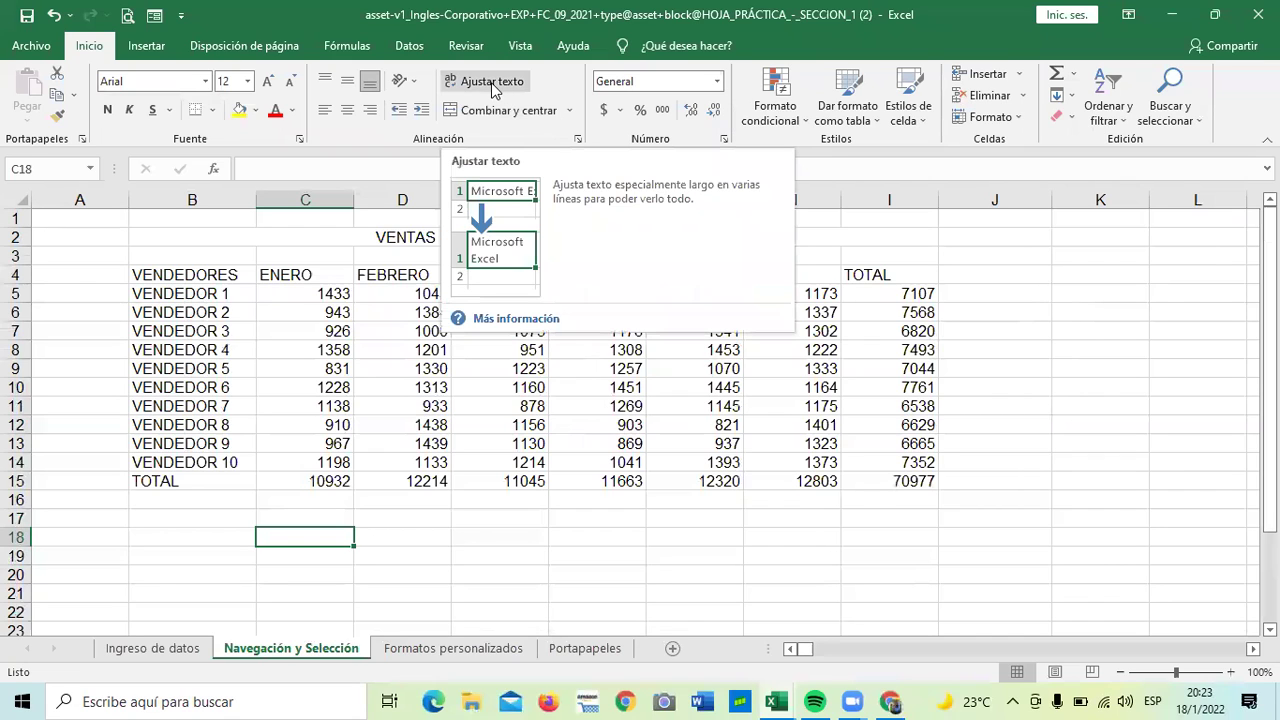
left_click(528, 573)
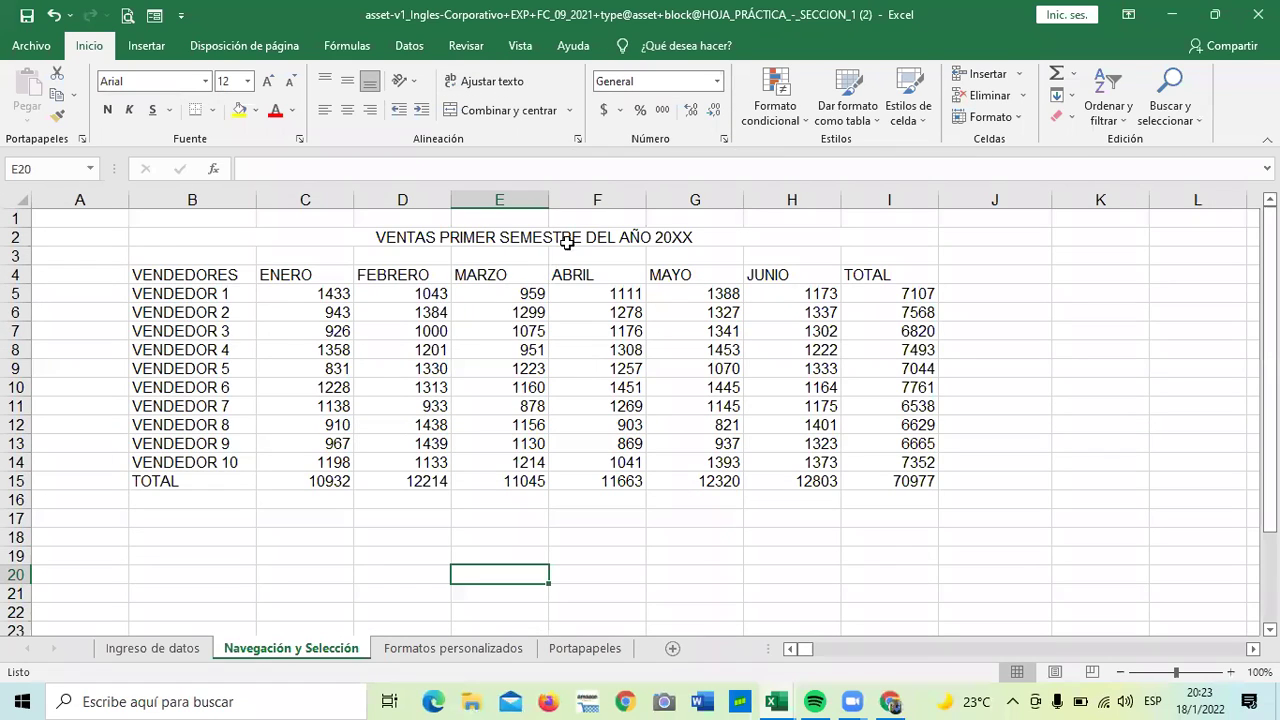
left_click(738, 233)
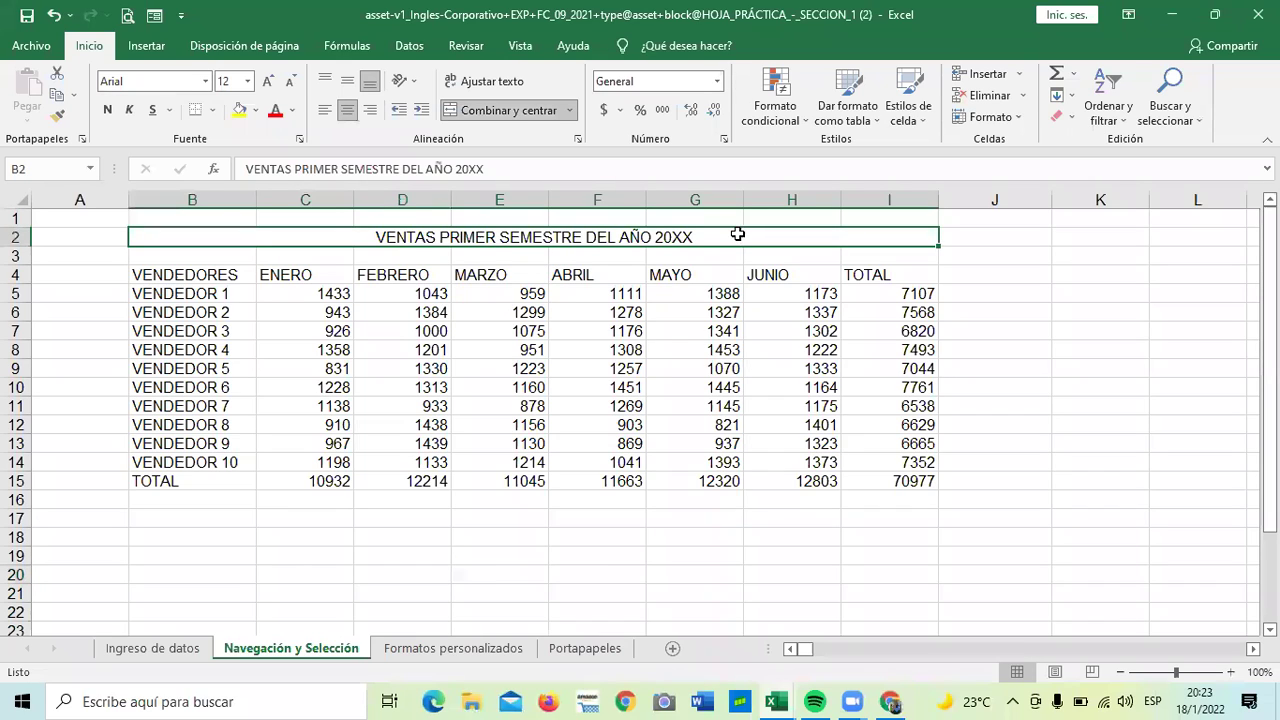
left_click(510, 109)
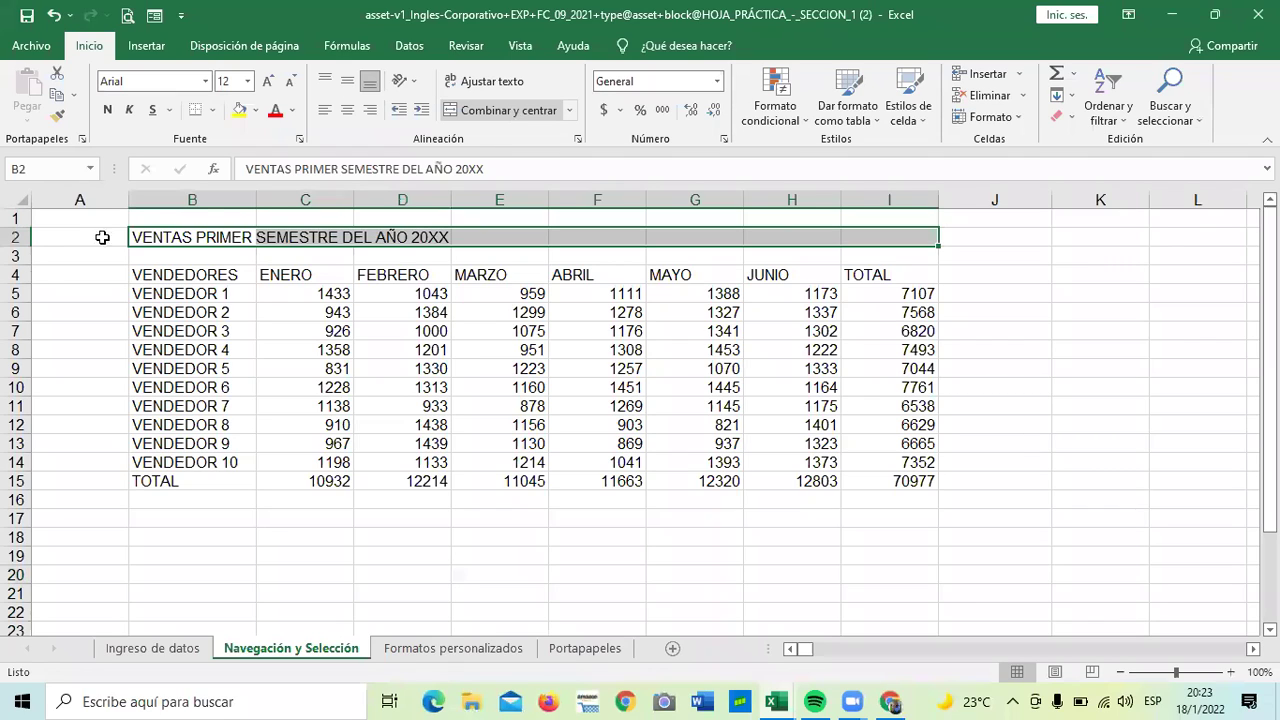
left_click(419, 577)
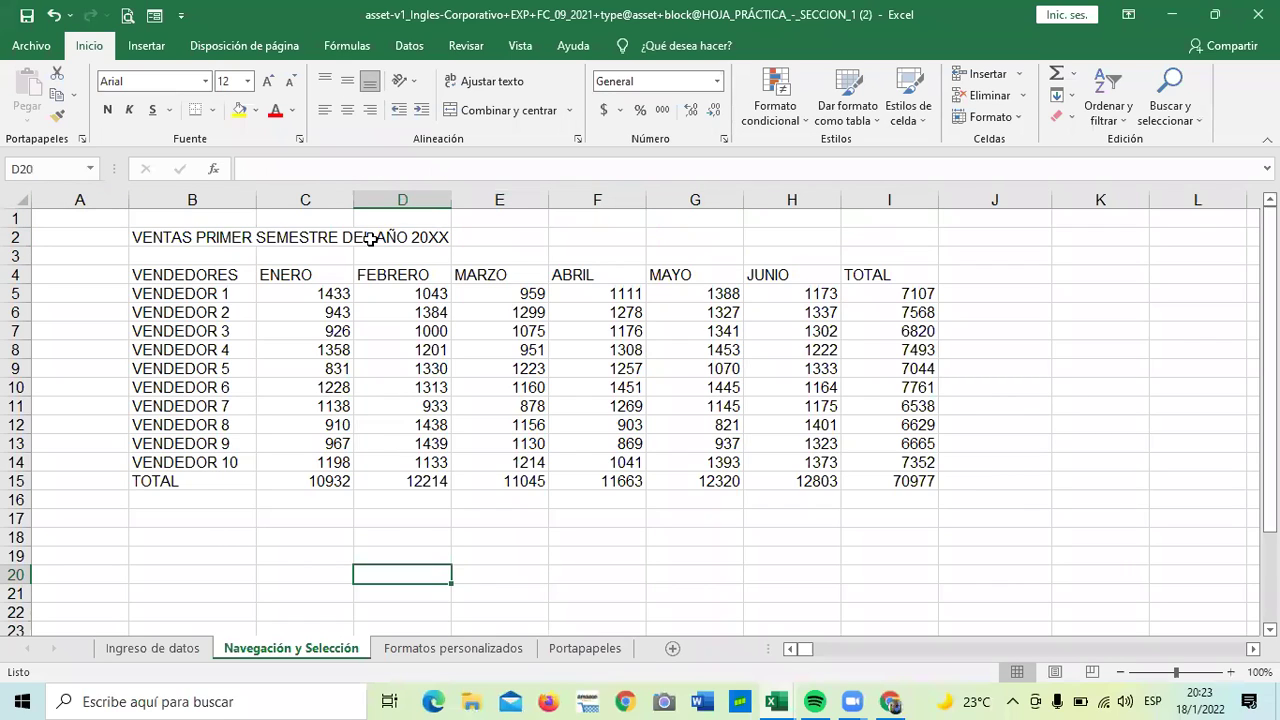
Merge and center only the cells D2 to F2 above the sales table.
left_click_drag(403, 237, 577, 239)
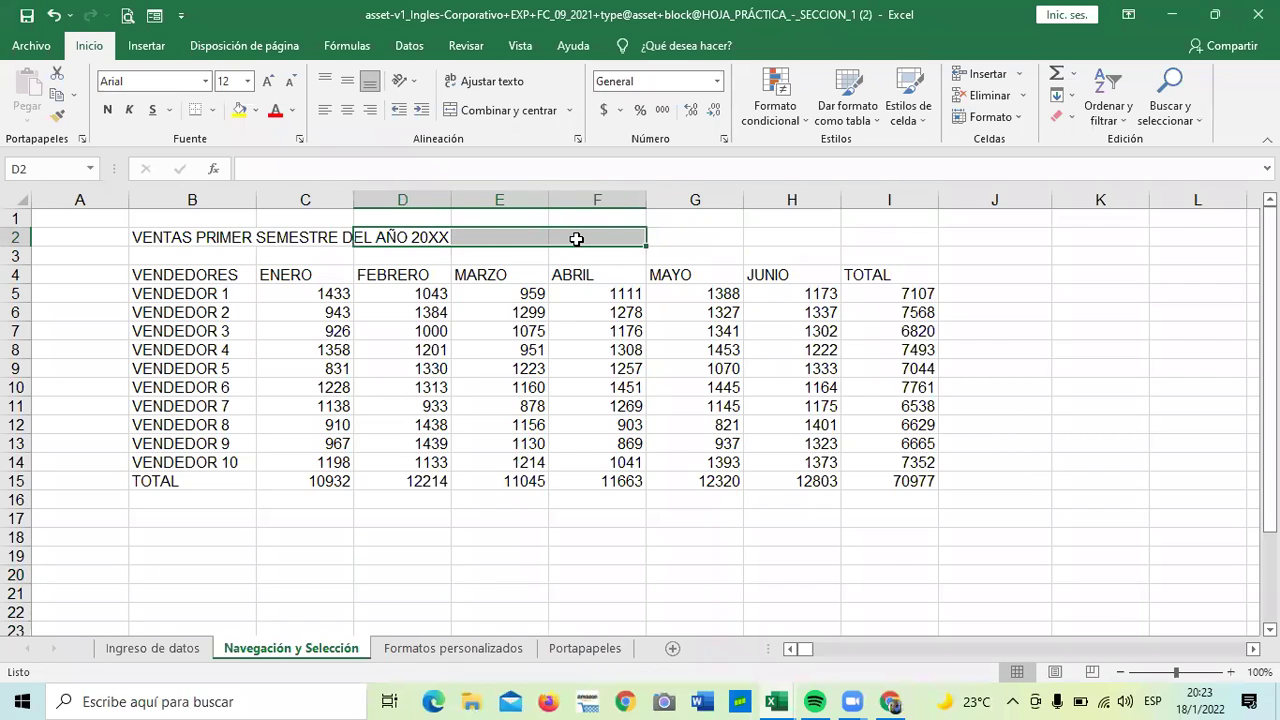
left_click(508, 112)
left_click(506, 109)
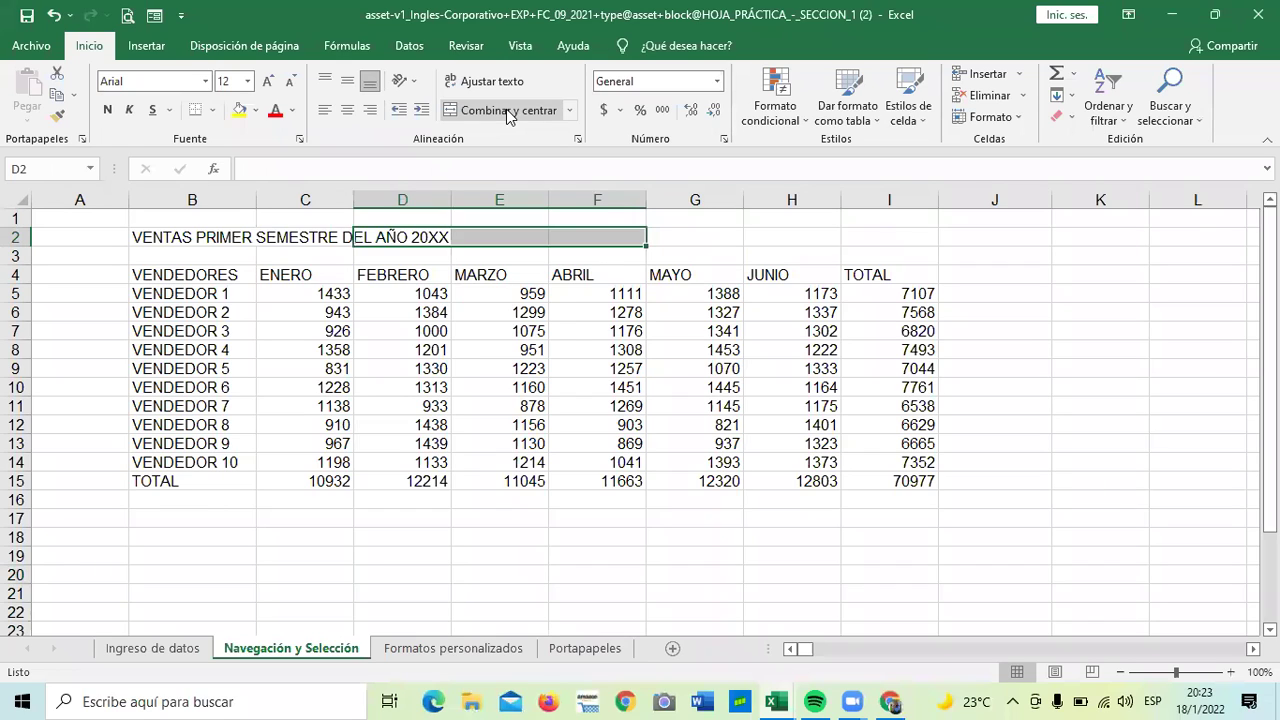
left_click(508, 112)
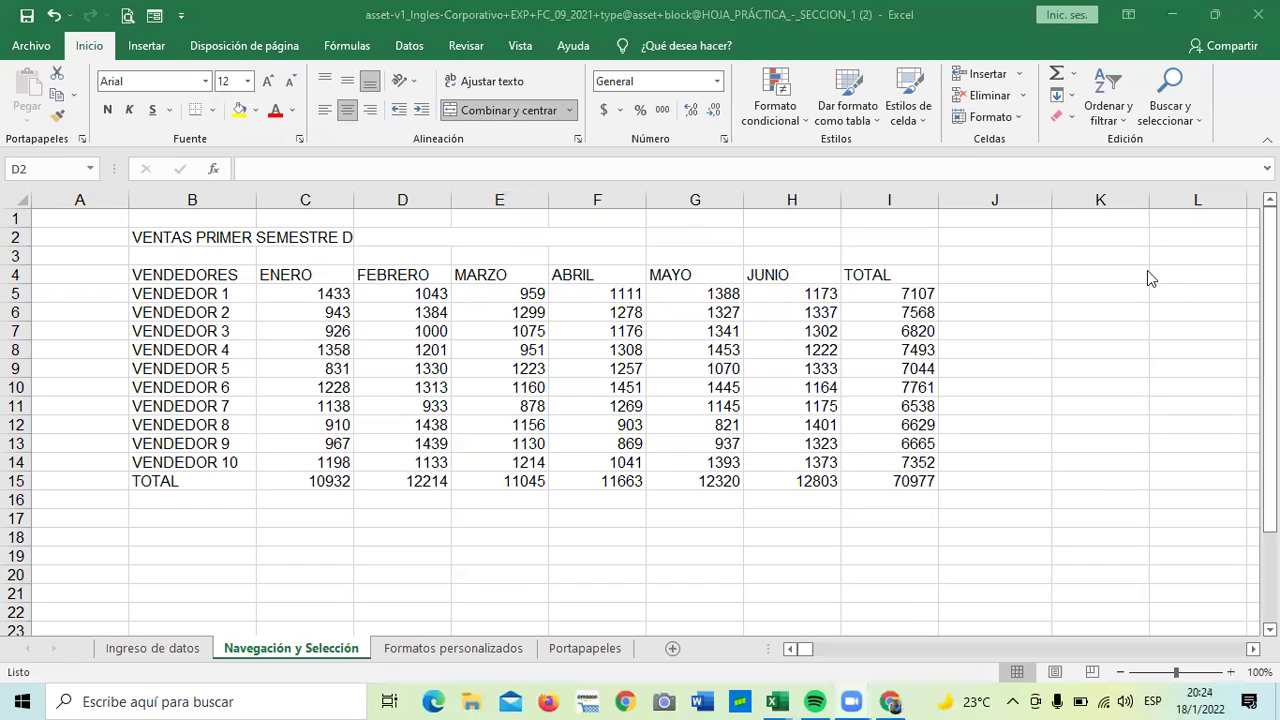
Cut the full title text VENTAS PRIMER SEMESTRE DEL AÑO 20XX out of cell B2.
left_click(265, 237)
left_click(212, 238)
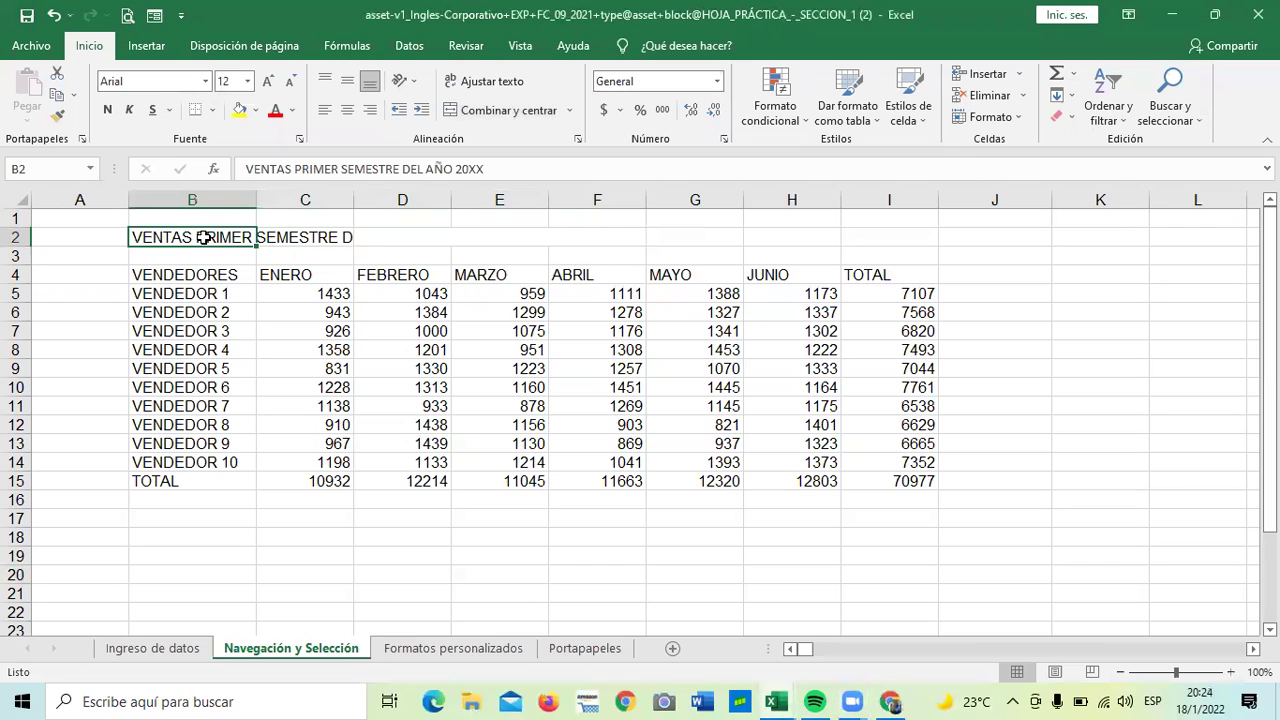
left_click(482, 169)
left_click_drag(482, 169, 242, 169)
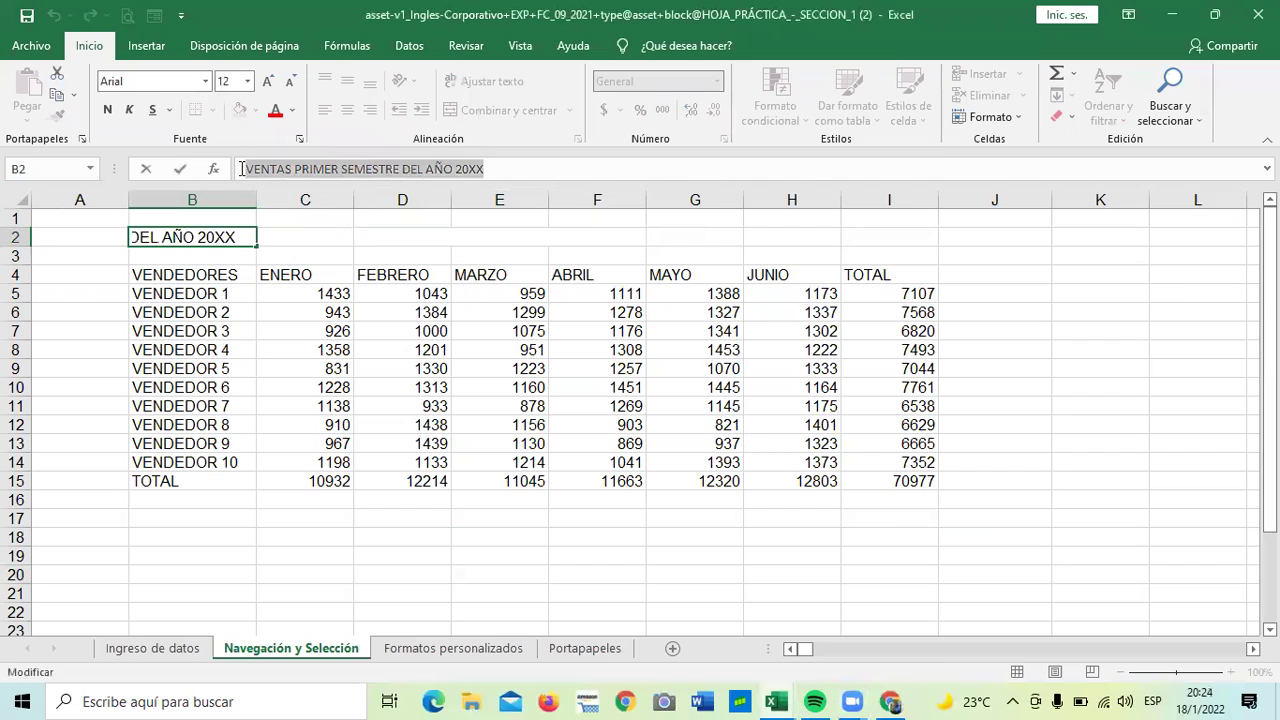
right_click(329, 170)
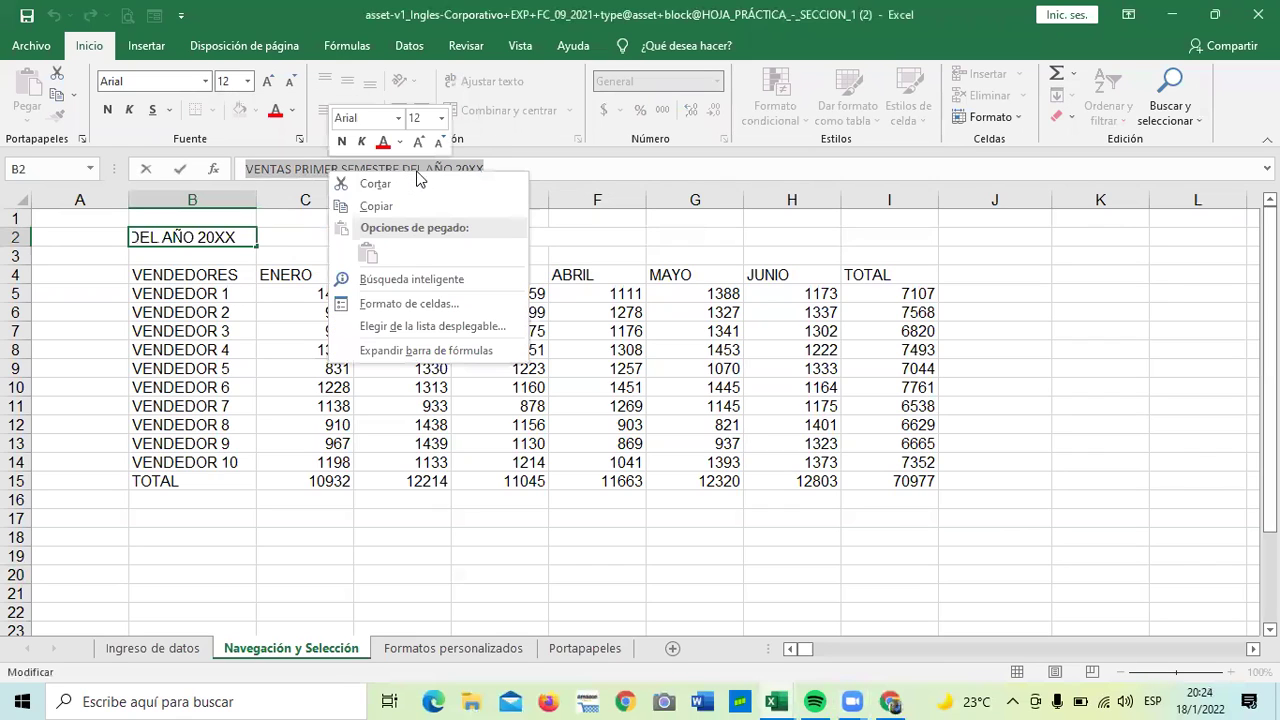
left_click(400, 182)
Try to paste the cut title into the merged cell D2 to F2, accepting the size mismatch.
left_click(521, 239)
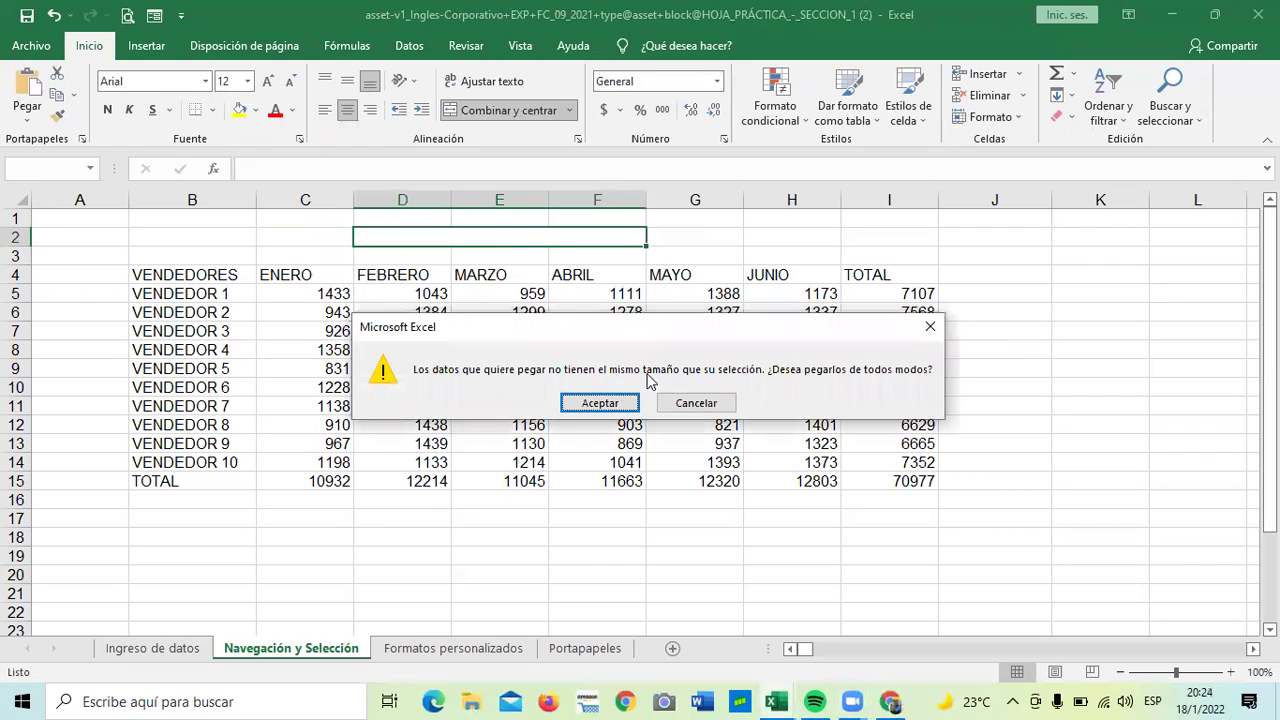
left_click(535, 243)
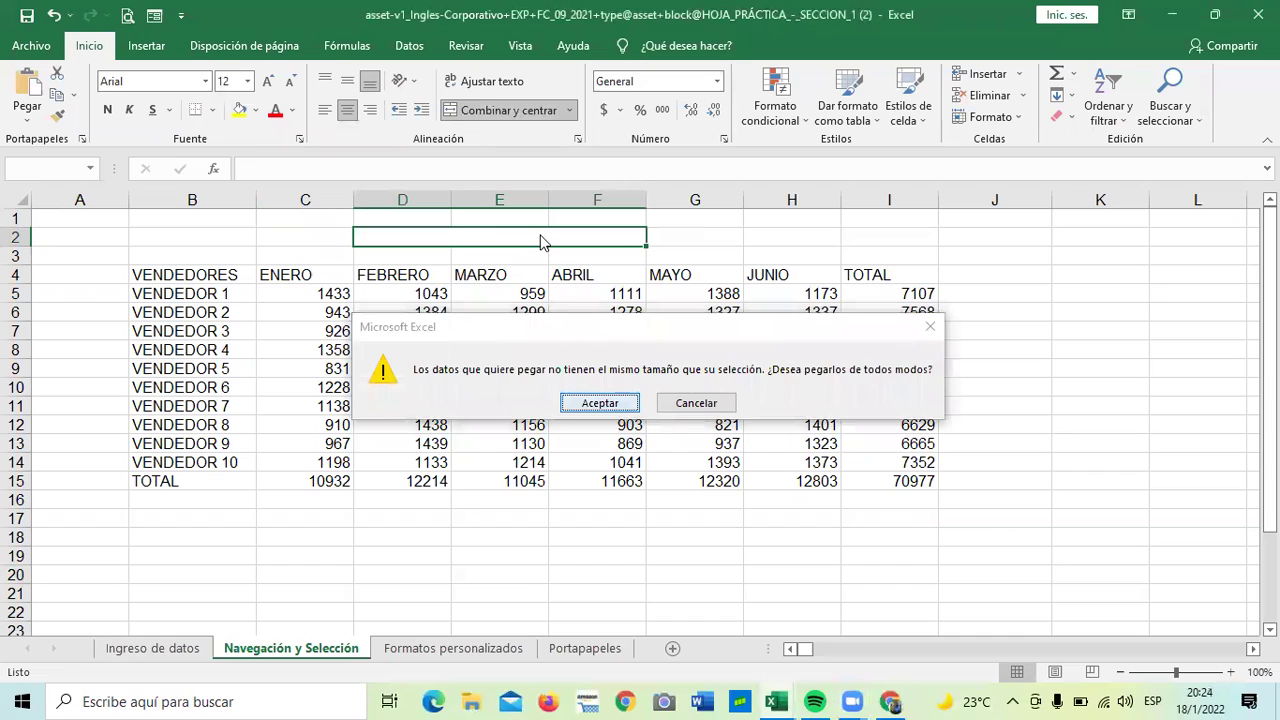
key("Return")
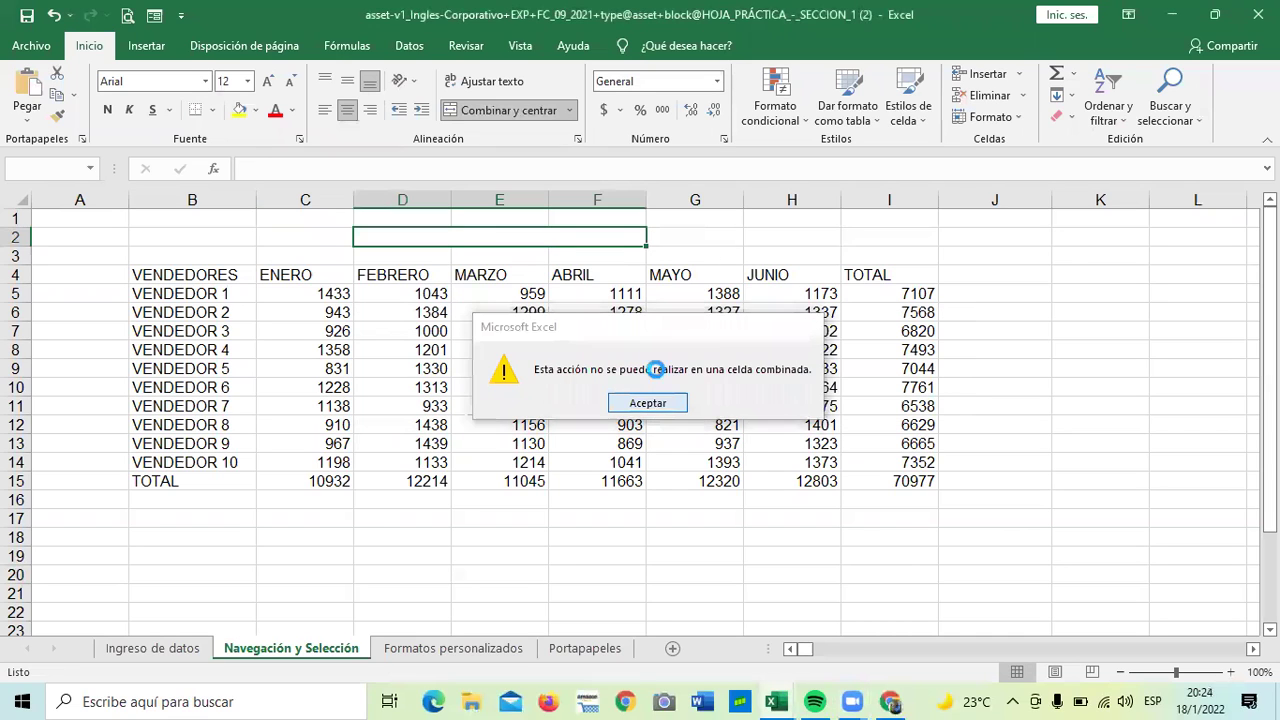
key("Return")
Write REPORTE DE VENTAS CORRESPONDIENTE AL MES in the merged cell D2 to F2 above the sales table.
left_click(656, 241)
left_click(606, 241)
key("Caps_Lock")
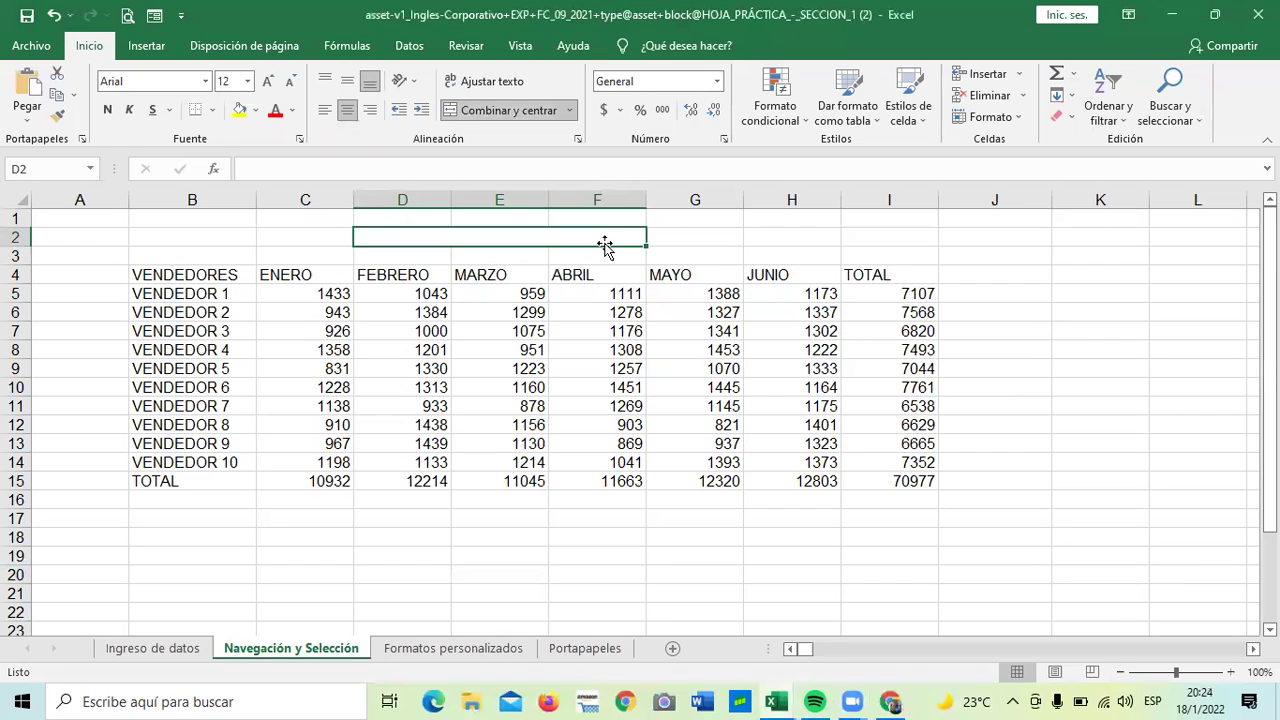
key("Caps_Lock")
type("RE")
type("PO")
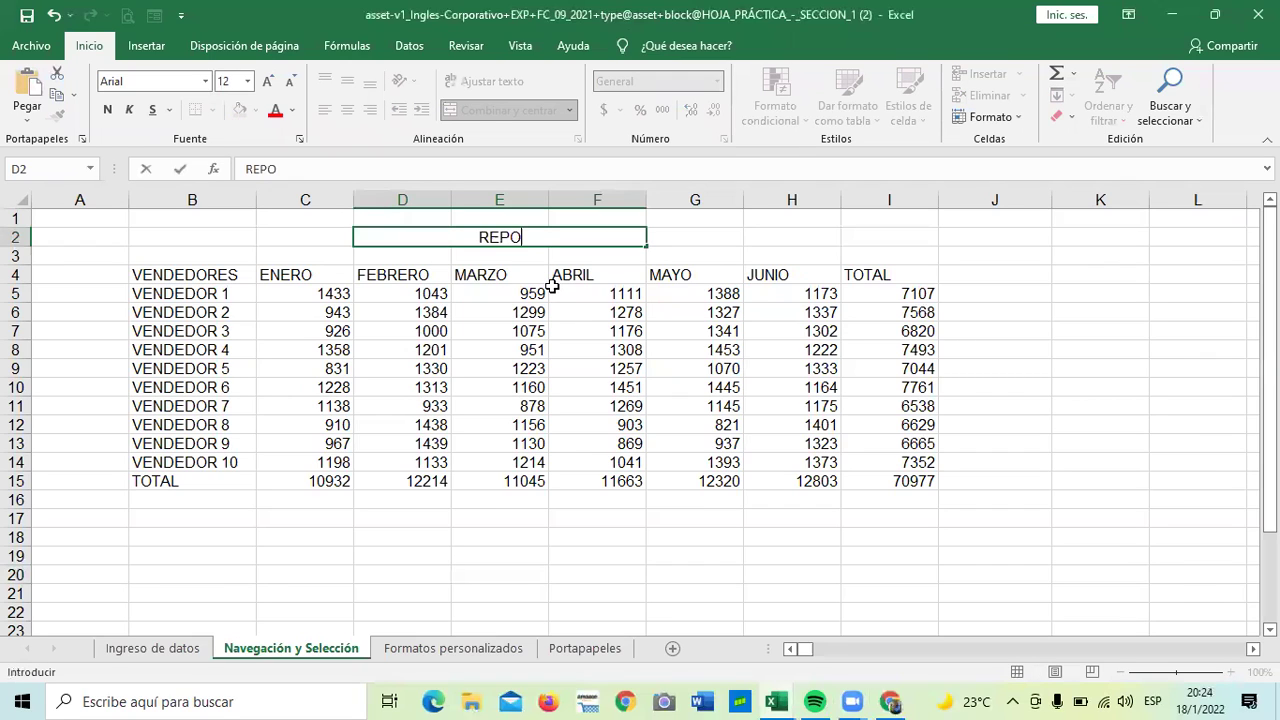
type("RTE DE EVNTAS")
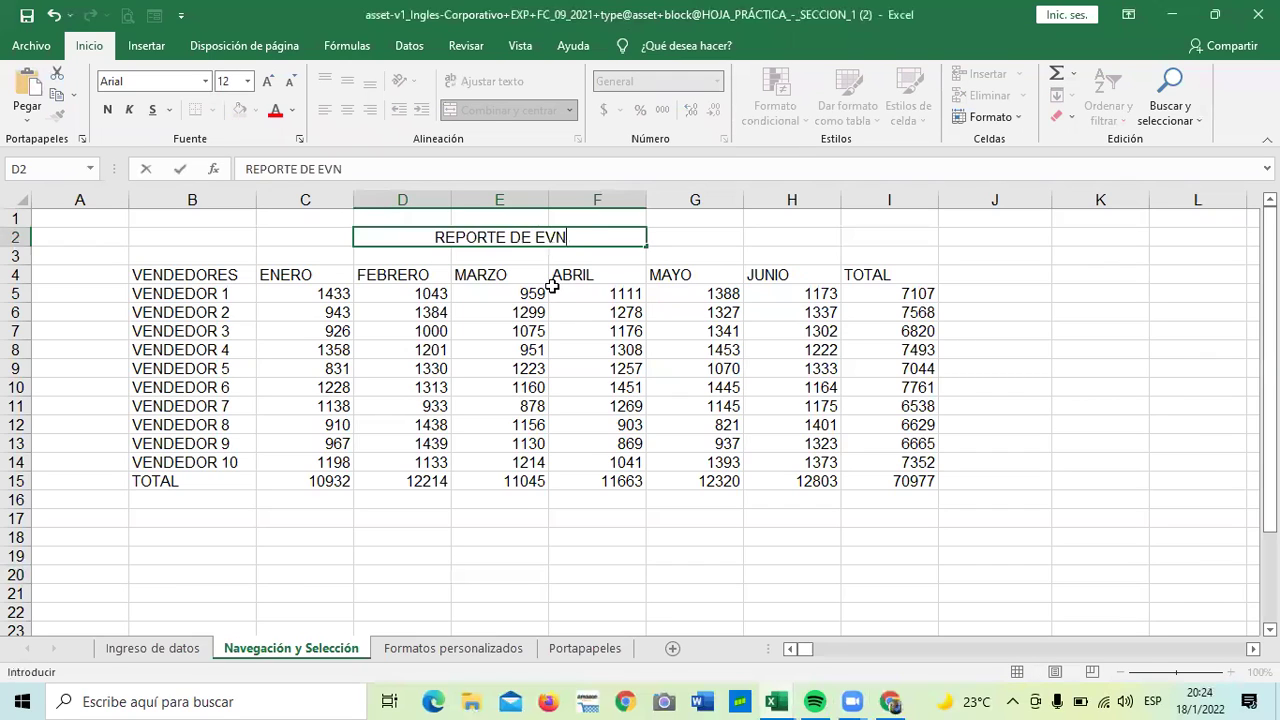
key("BackSpace")
key("BackSpace")
key("BackSpace")
key("BackSpace")
key("BackSpace")
key("BackSpace")
type("VENTA")
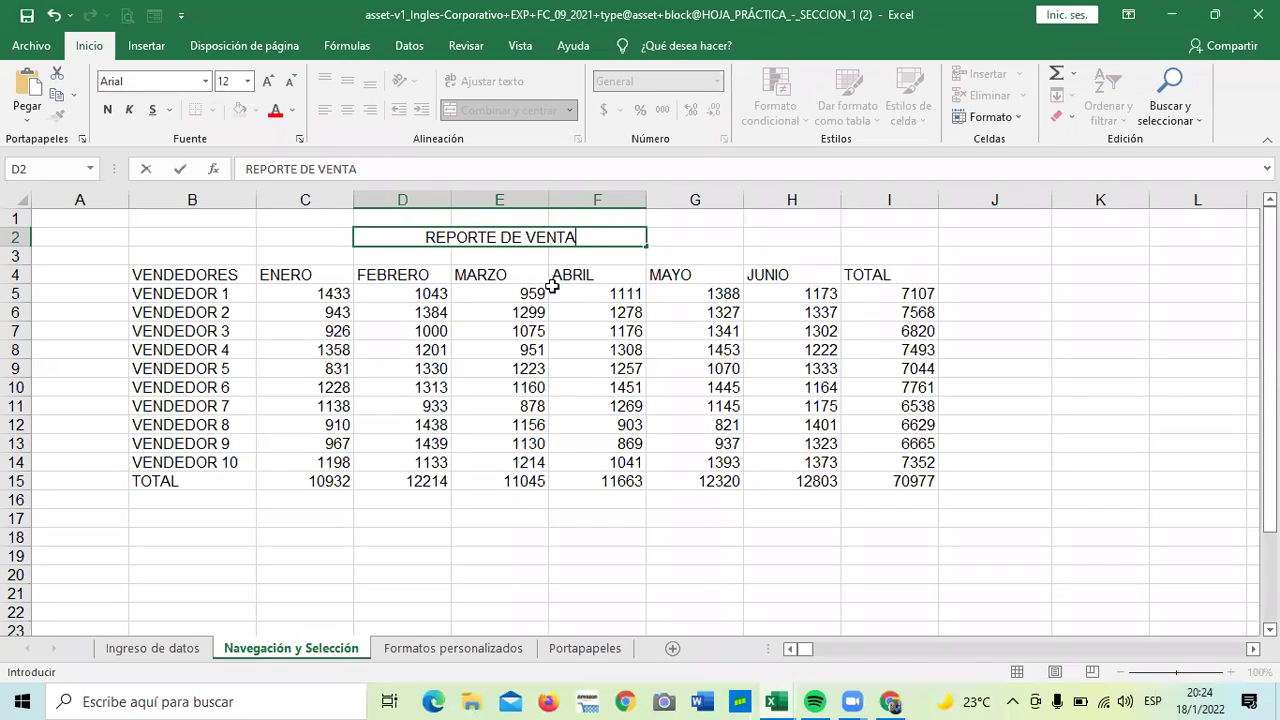
type("S CO")
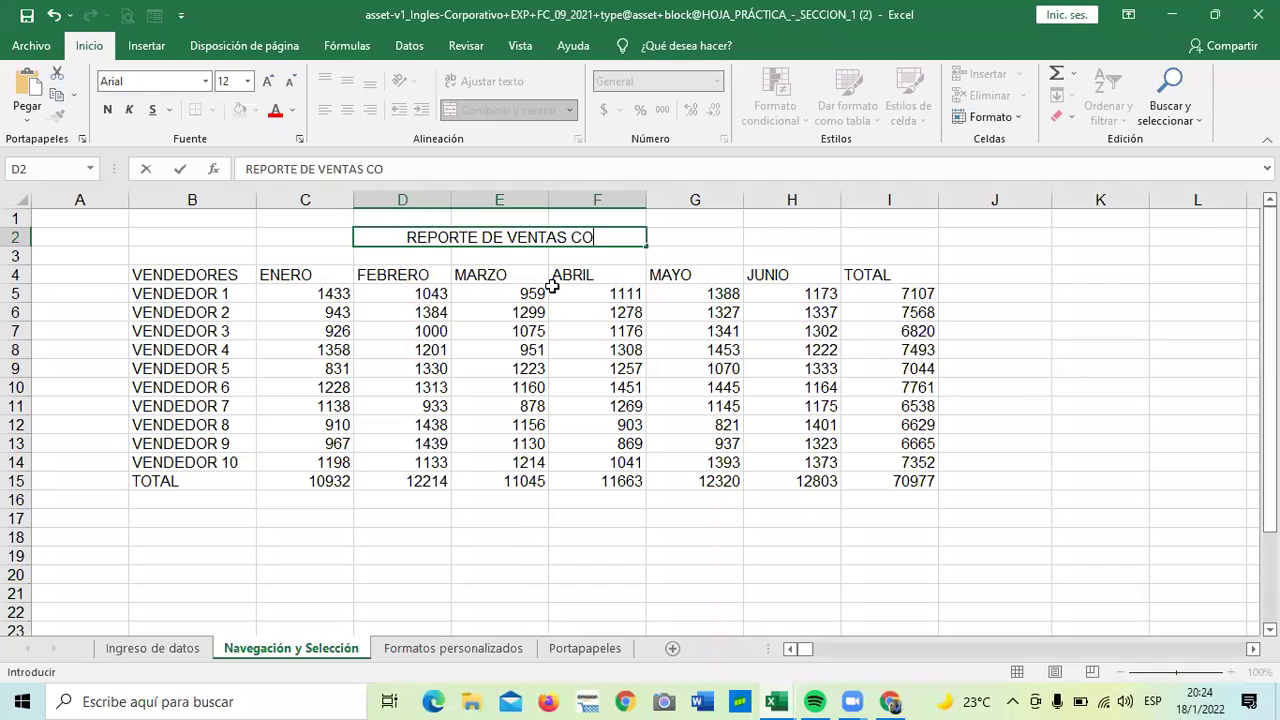
type("RRESPONDI")
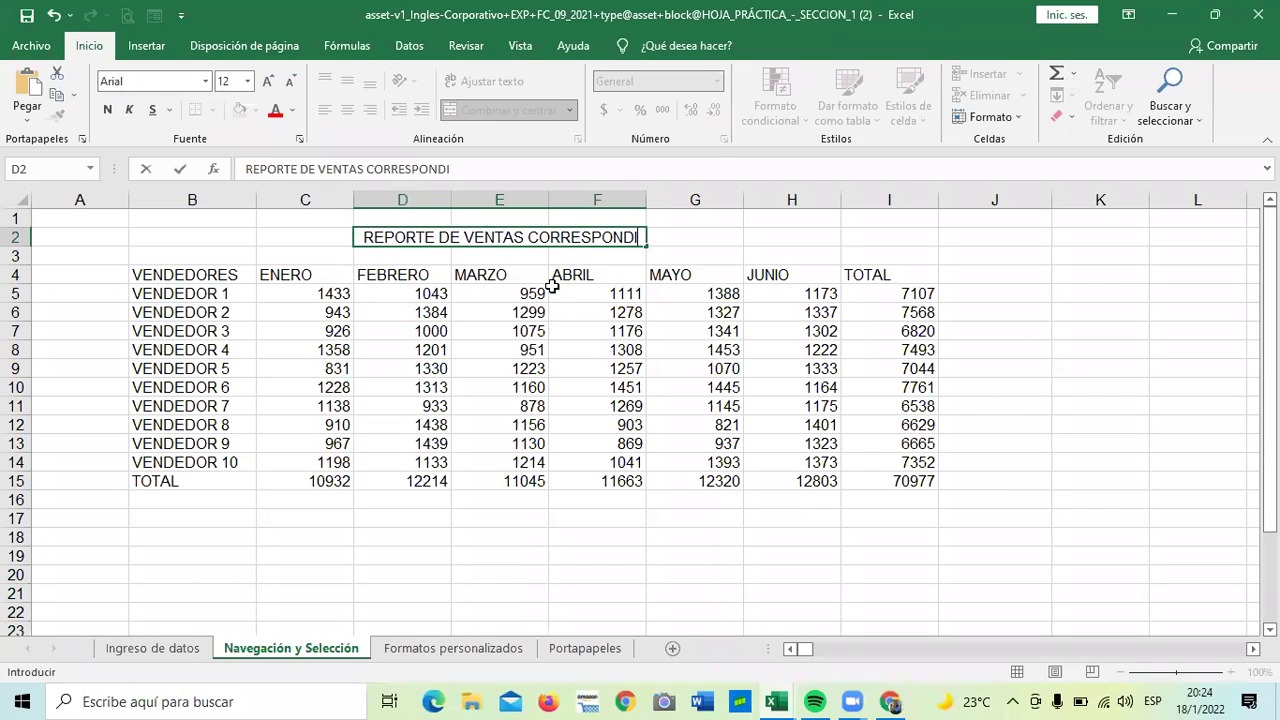
type("NETE AL MES")
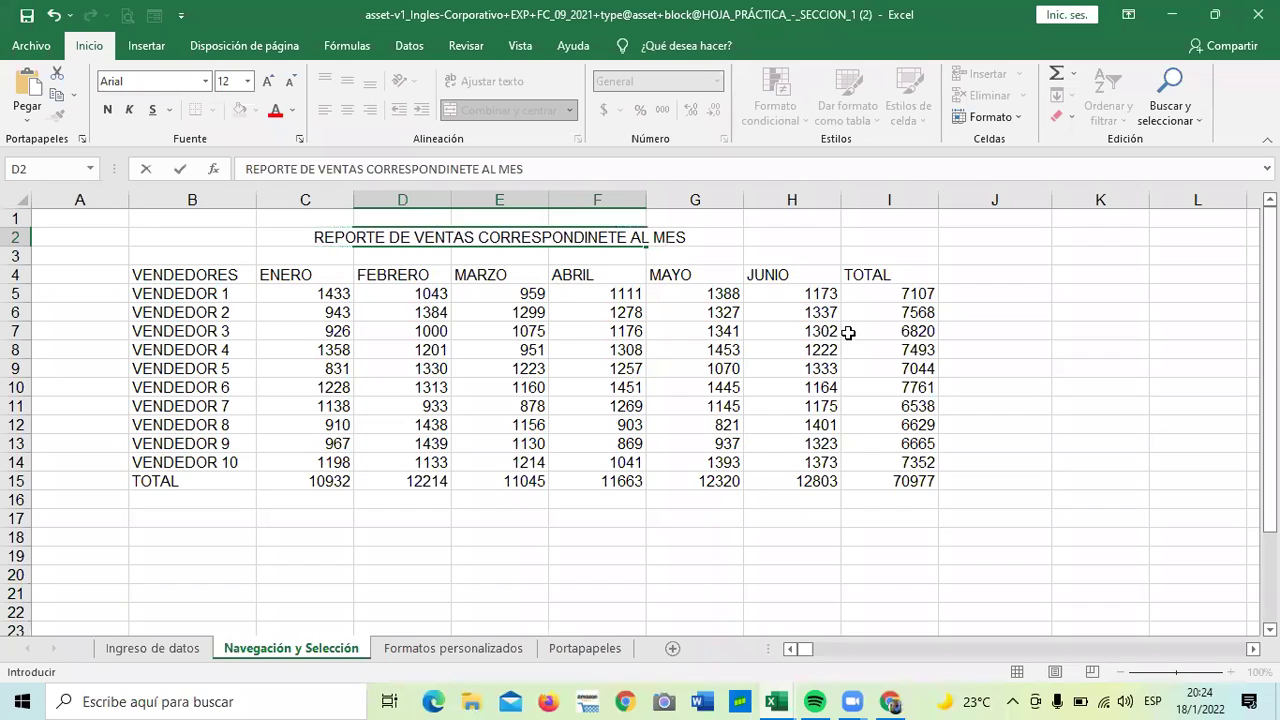
left_click(477, 169)
key("BackSpace")
key("BackSpace")
key("BackSpace")
key("BackSpace")
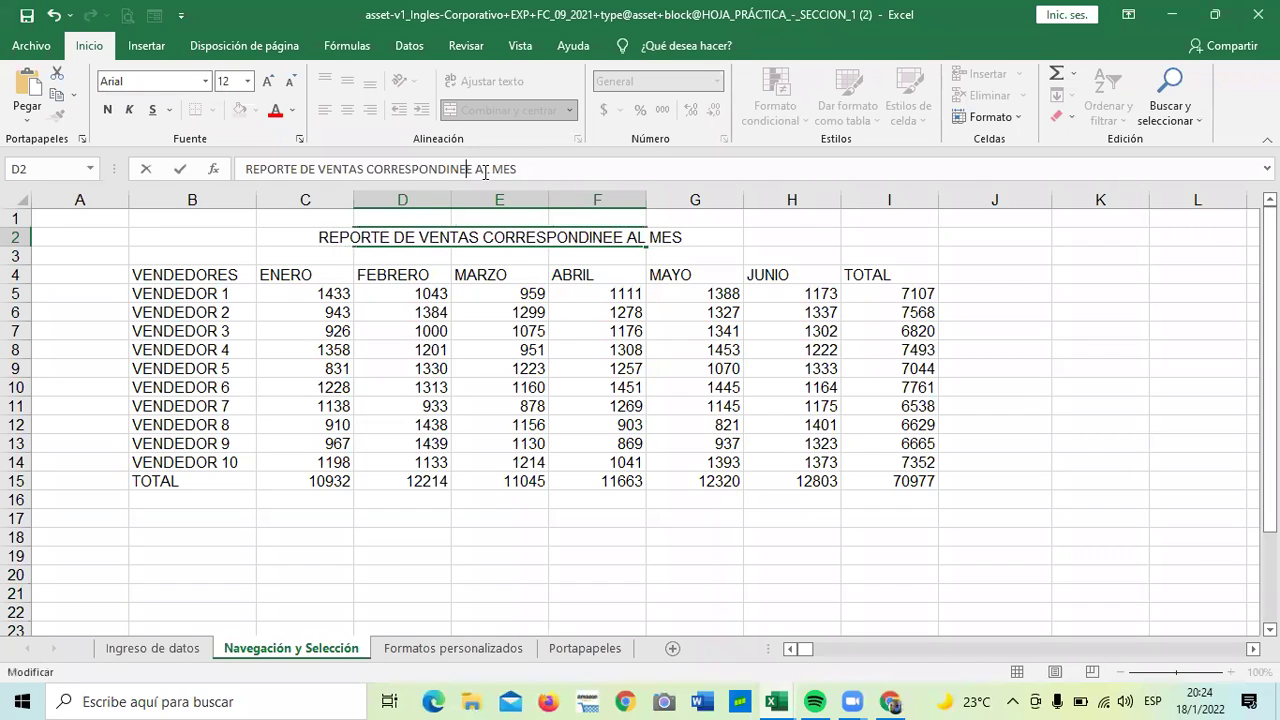
type("I")
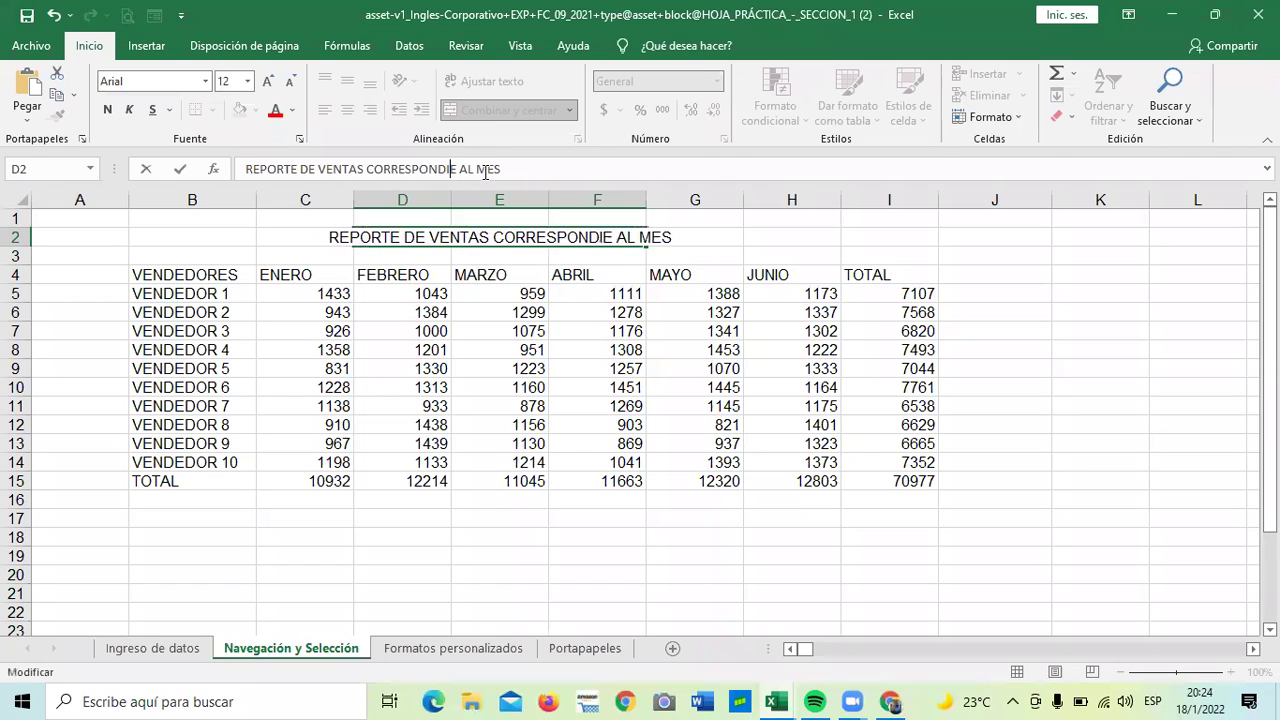
type("ENTE")
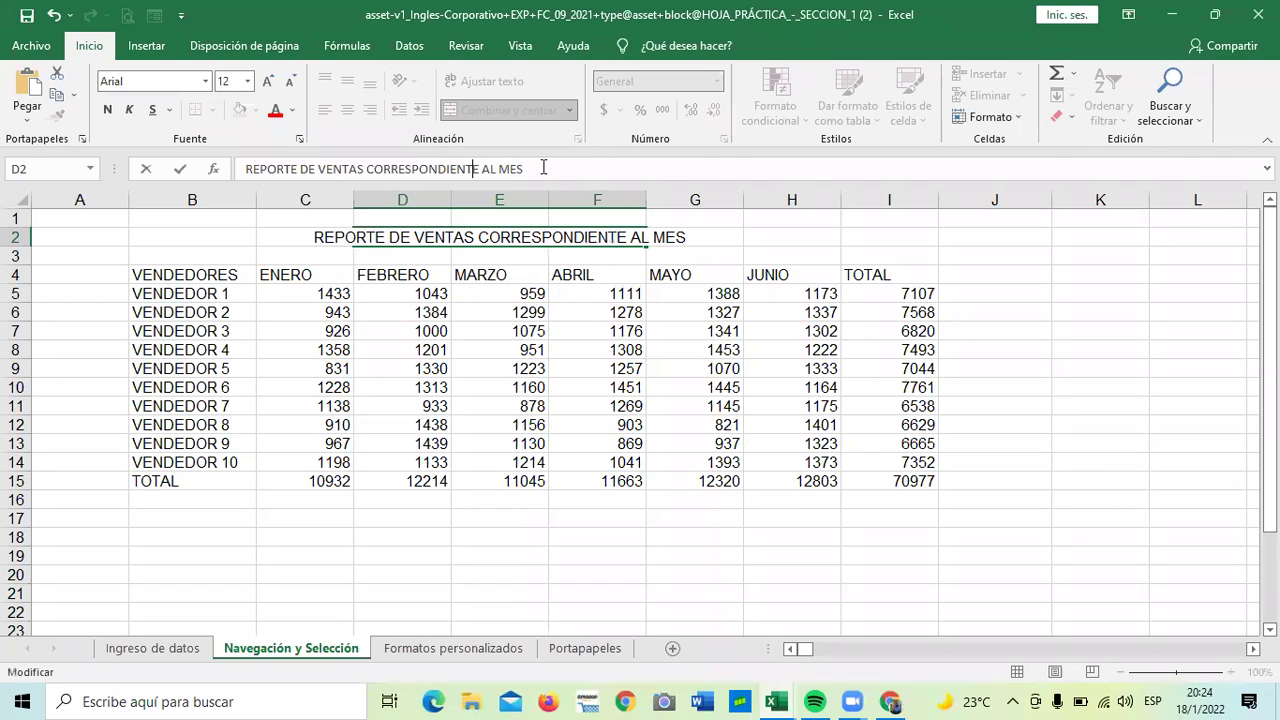
Replace the ending AL MES of the title with A LOS MESES and commit the entry.
left_click(543, 168)
key("BackSpace")
key("BackSpace")
key("BackSpace")
key("BackSpace")
key("BackSpace")
type("LOS MESE")
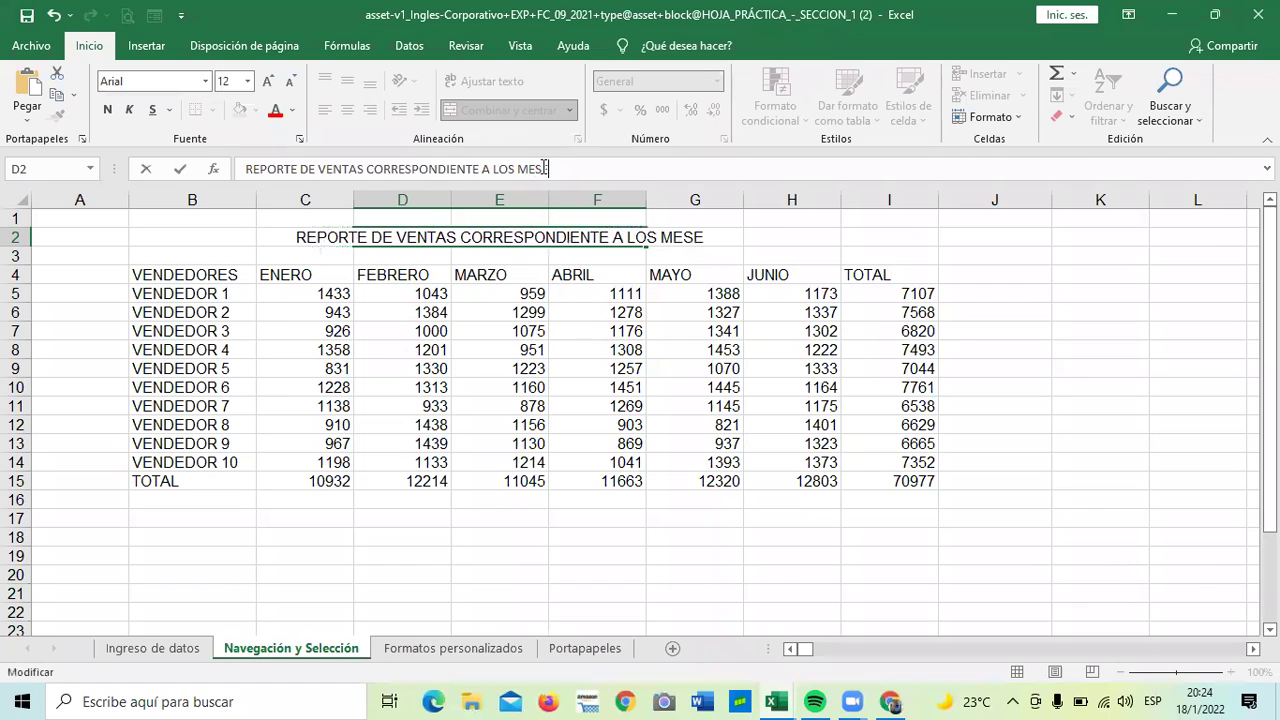
type("S")
key("Return")
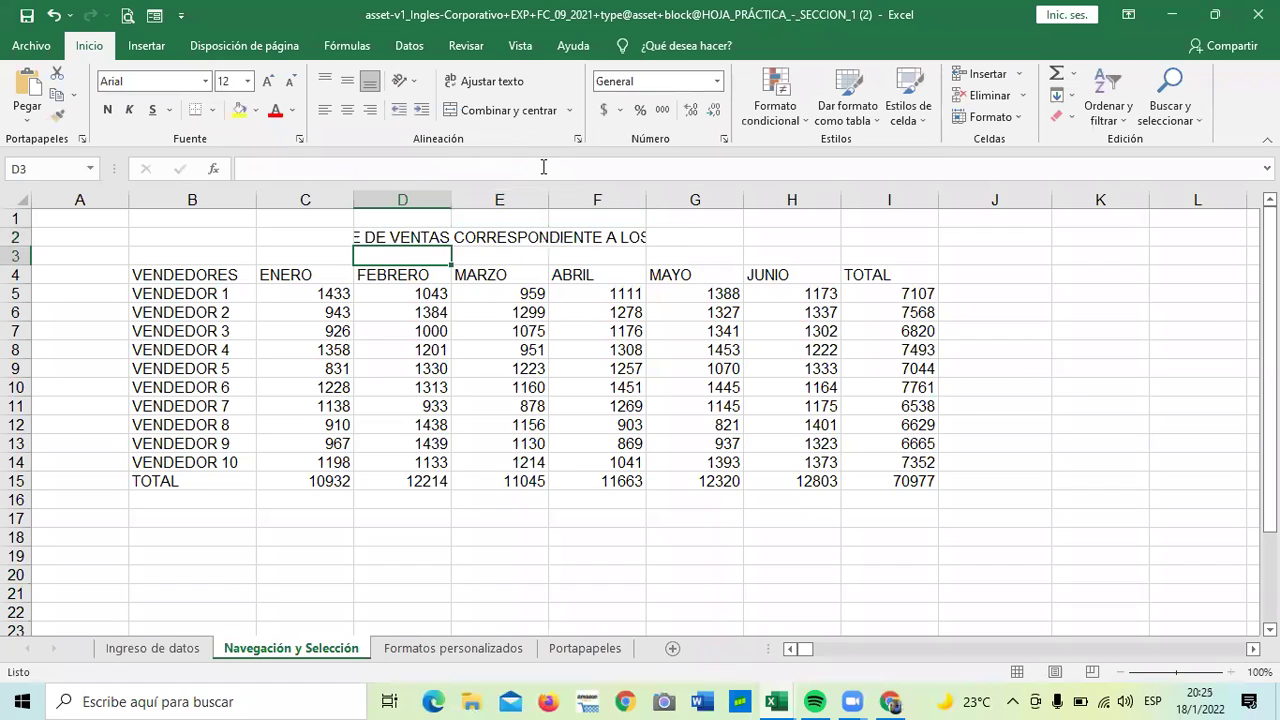
Try wrapping the title text in the merged cell D2 to F2, unmerging and remerging the cells once.
left_click(551, 236)
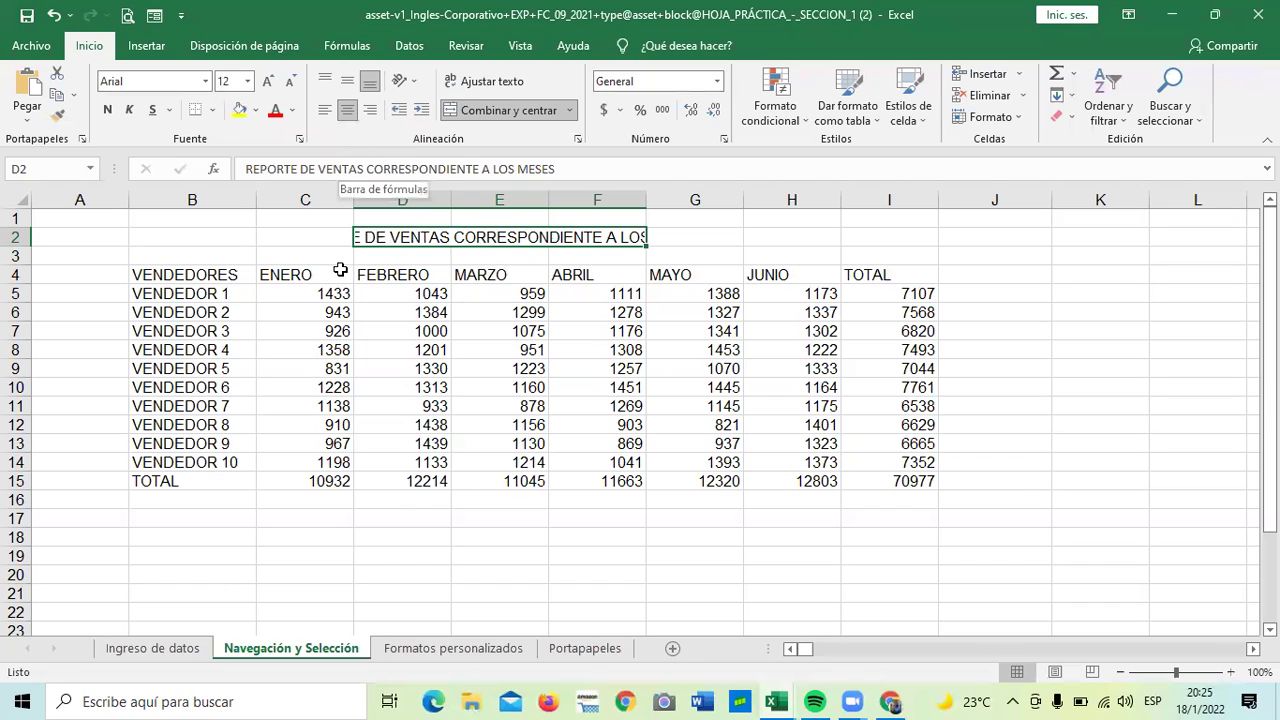
left_click(487, 86)
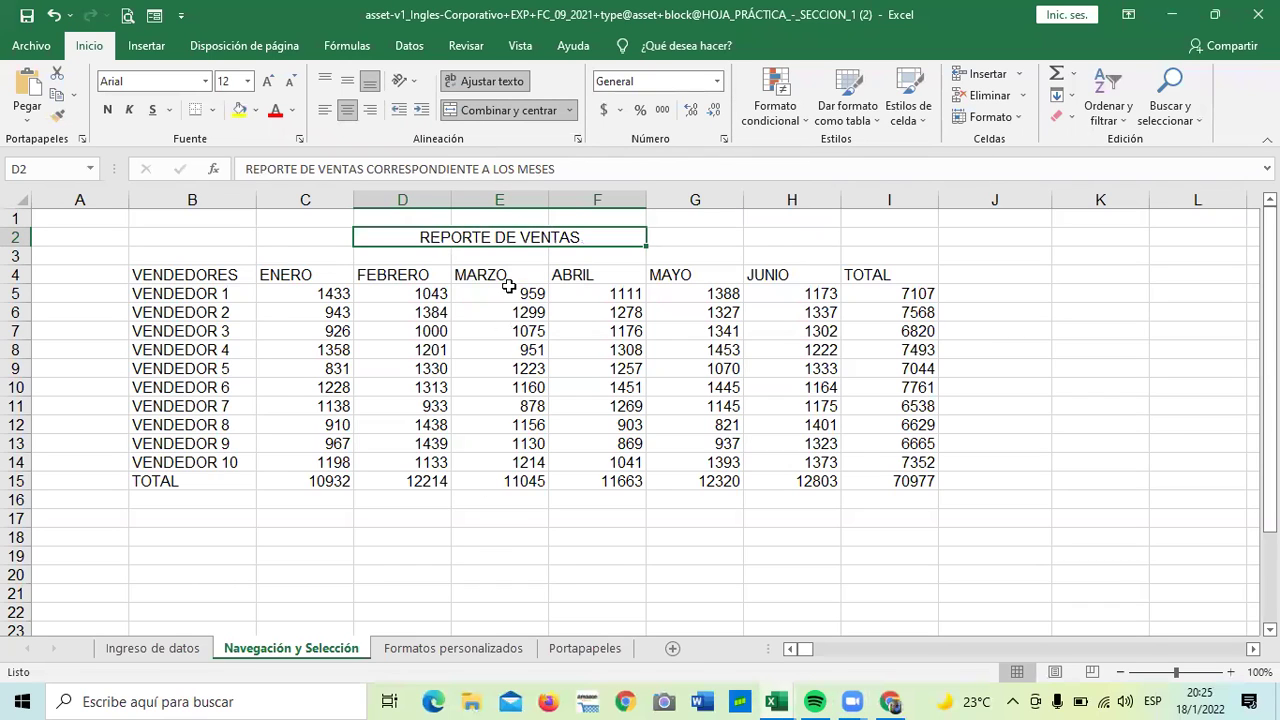
left_click(494, 523)
left_click(500, 237)
left_click(521, 110)
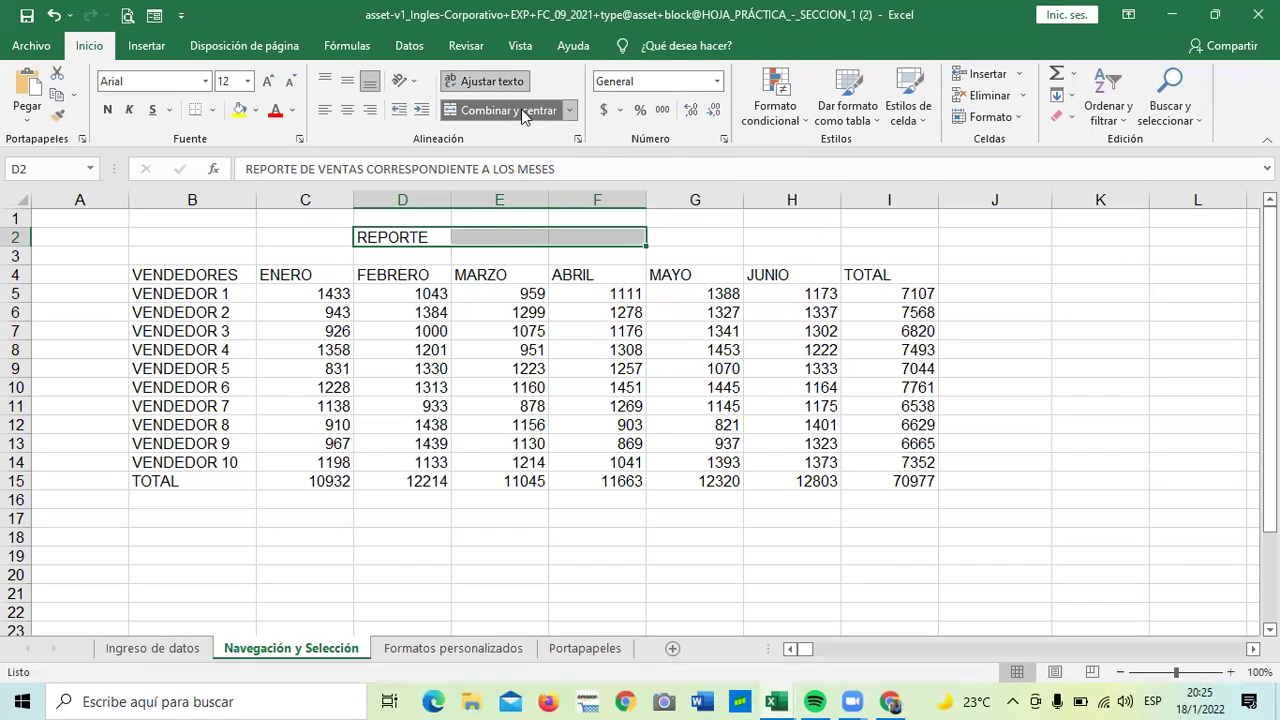
left_click(521, 110)
left_click(509, 86)
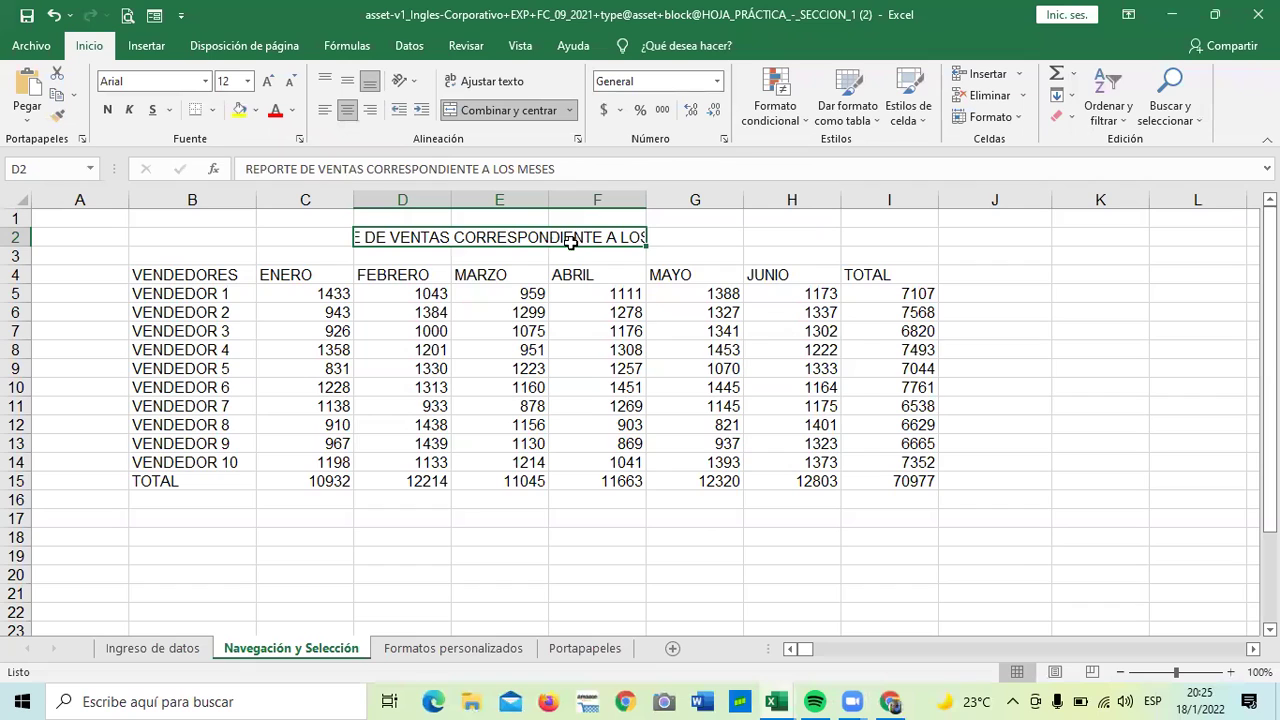
Extend the merged and centered title cell to cover D2 to G2.
left_click_drag(607, 242, 657, 237)
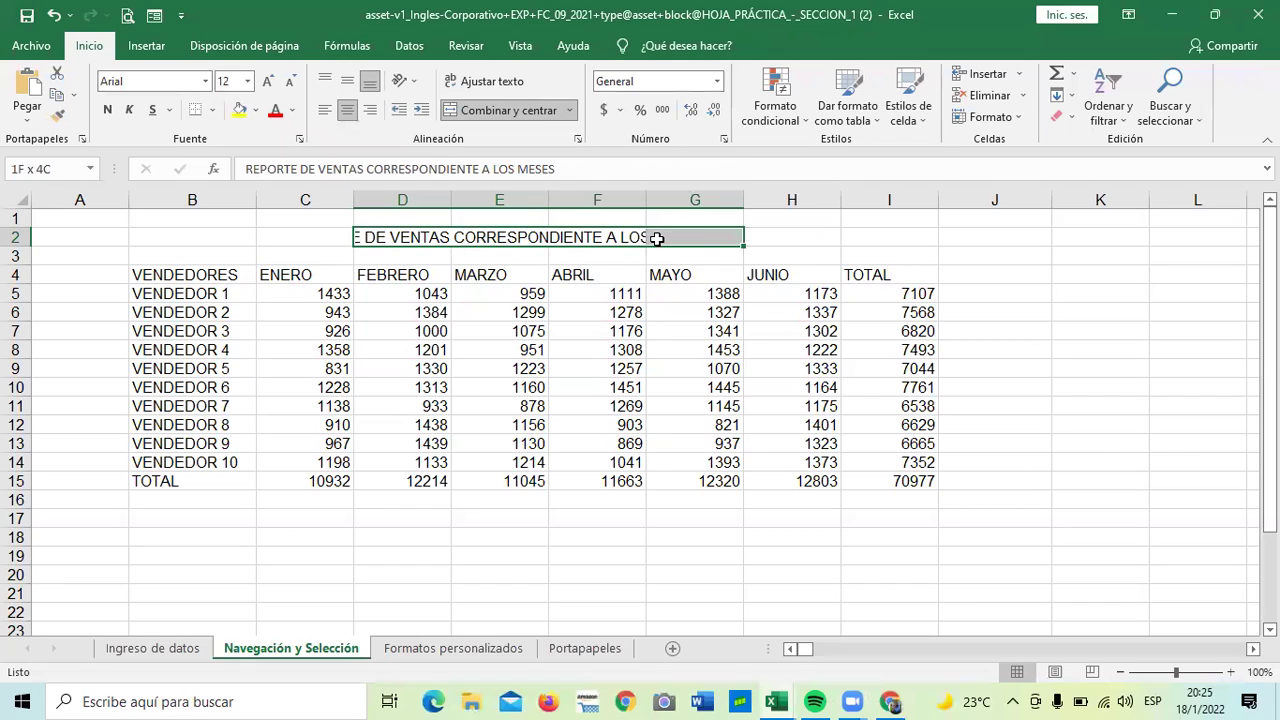
left_click(540, 112)
left_click(540, 114)
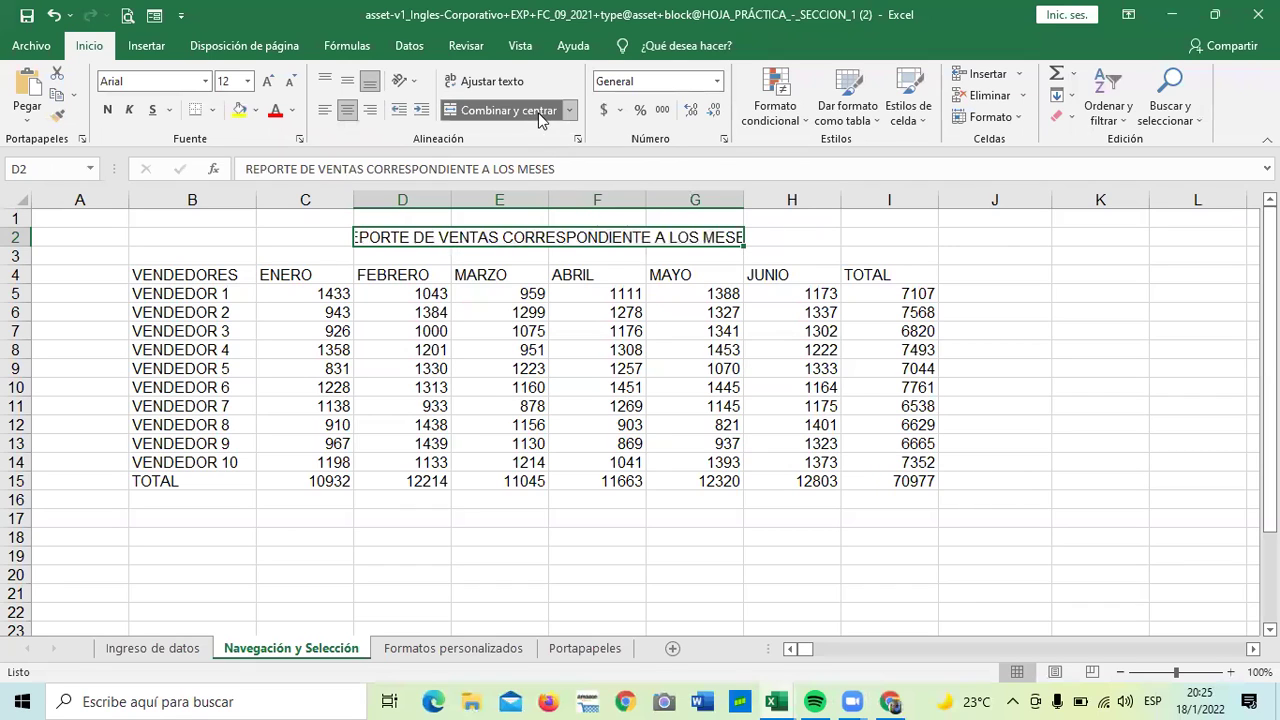
Try wrapping the title text in the merged cell D2 to G2.
left_click(515, 87)
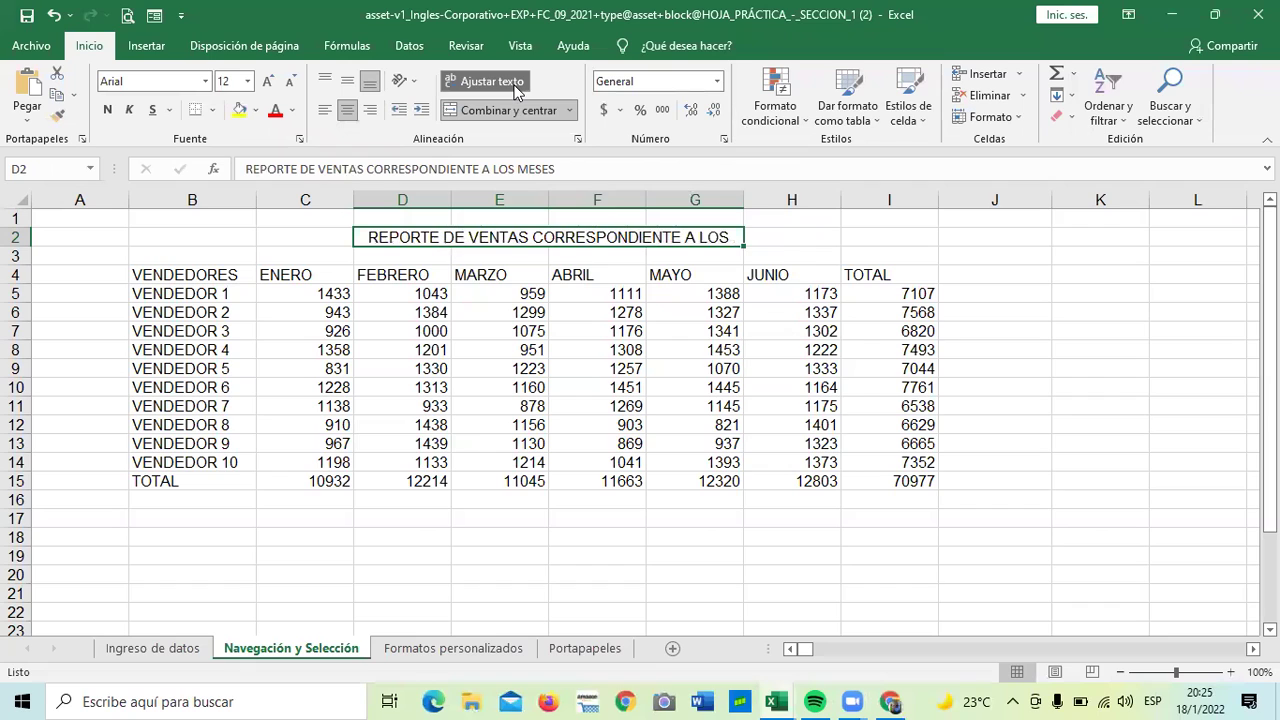
left_click(541, 575)
left_click(508, 238)
left_click(495, 83)
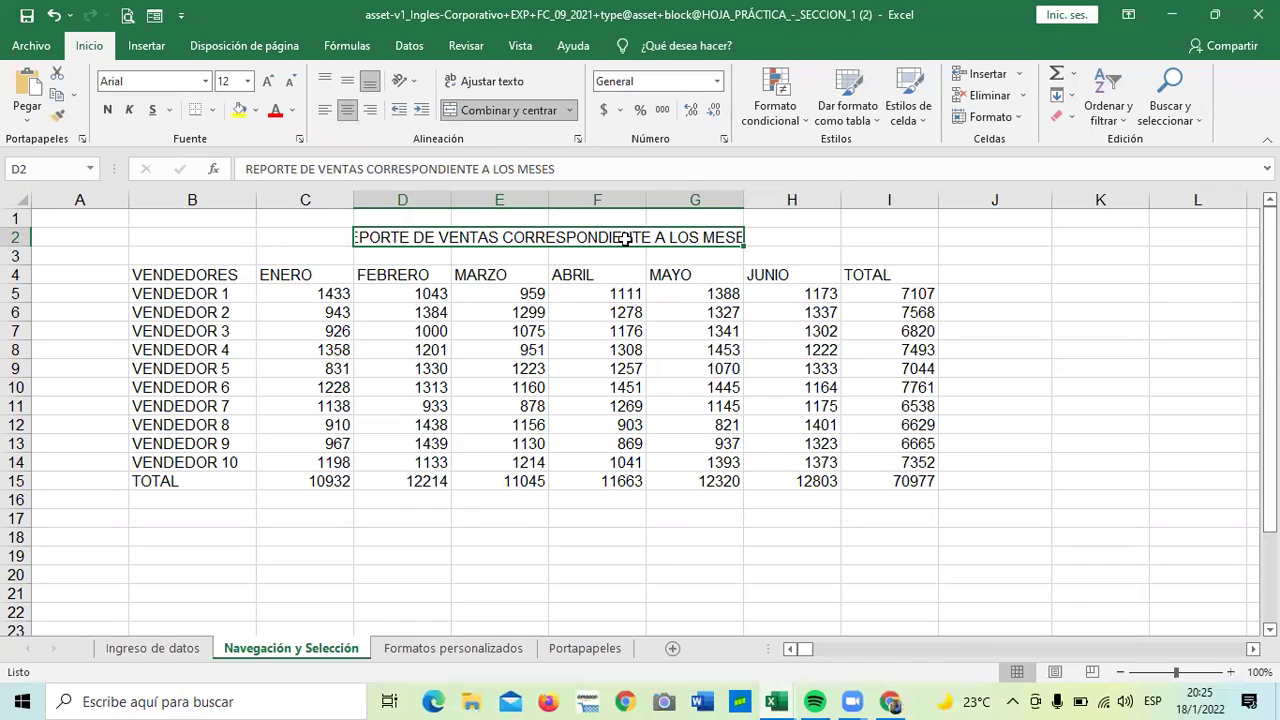
Unmerge the title cells D2 to G2, apply Wrap Text, and merge and center them again.
left_click_drag(650, 570, 600, 556)
left_click(578, 232)
left_click(509, 110)
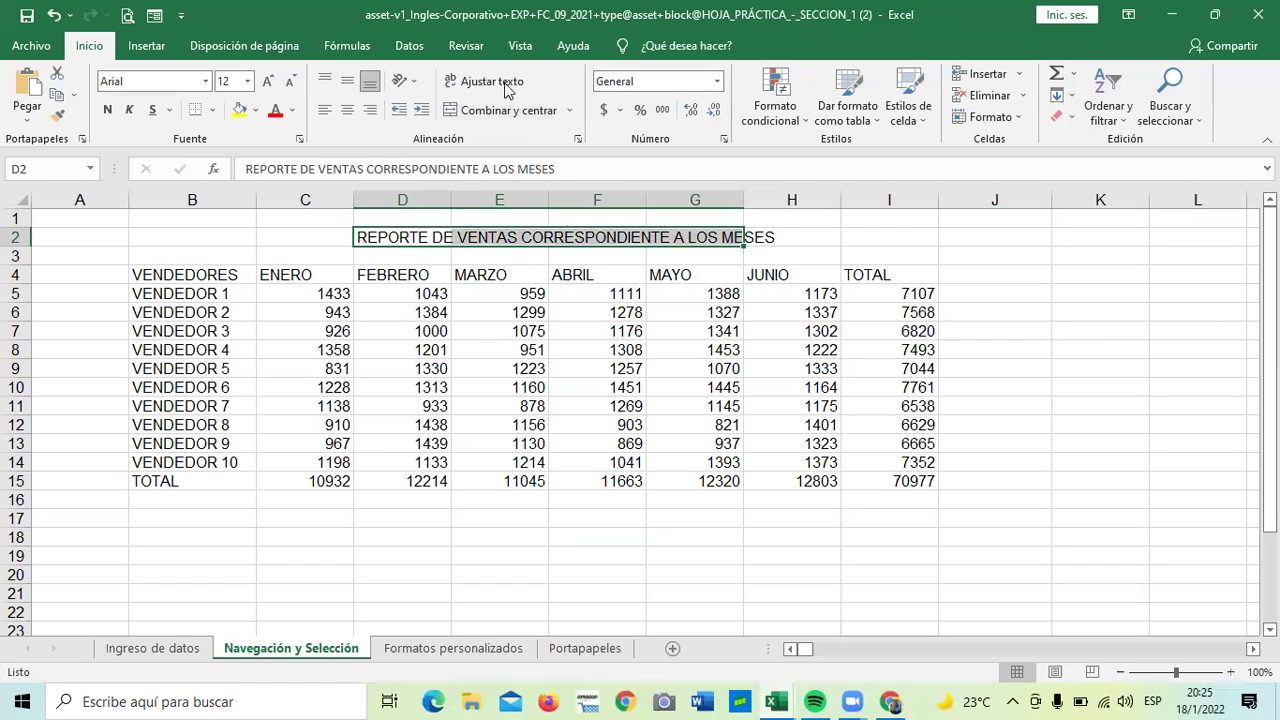
left_click(504, 82)
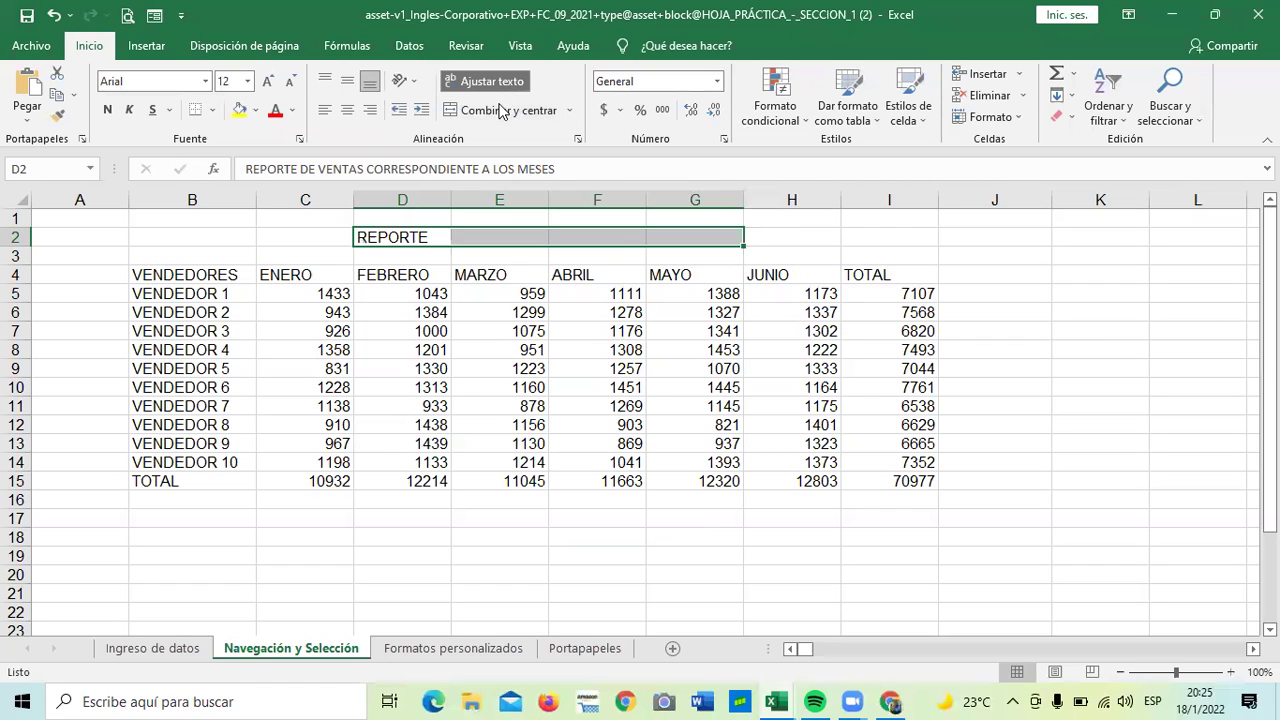
left_click(500, 112)
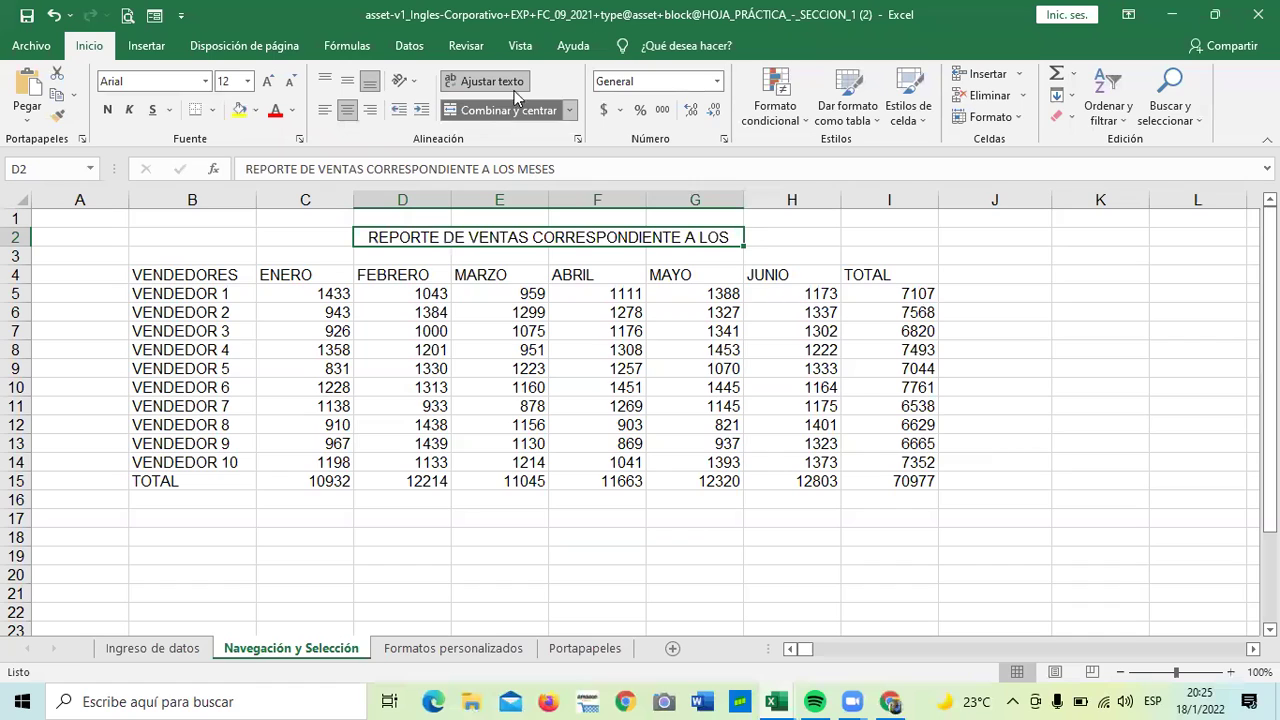
left_click(718, 552)
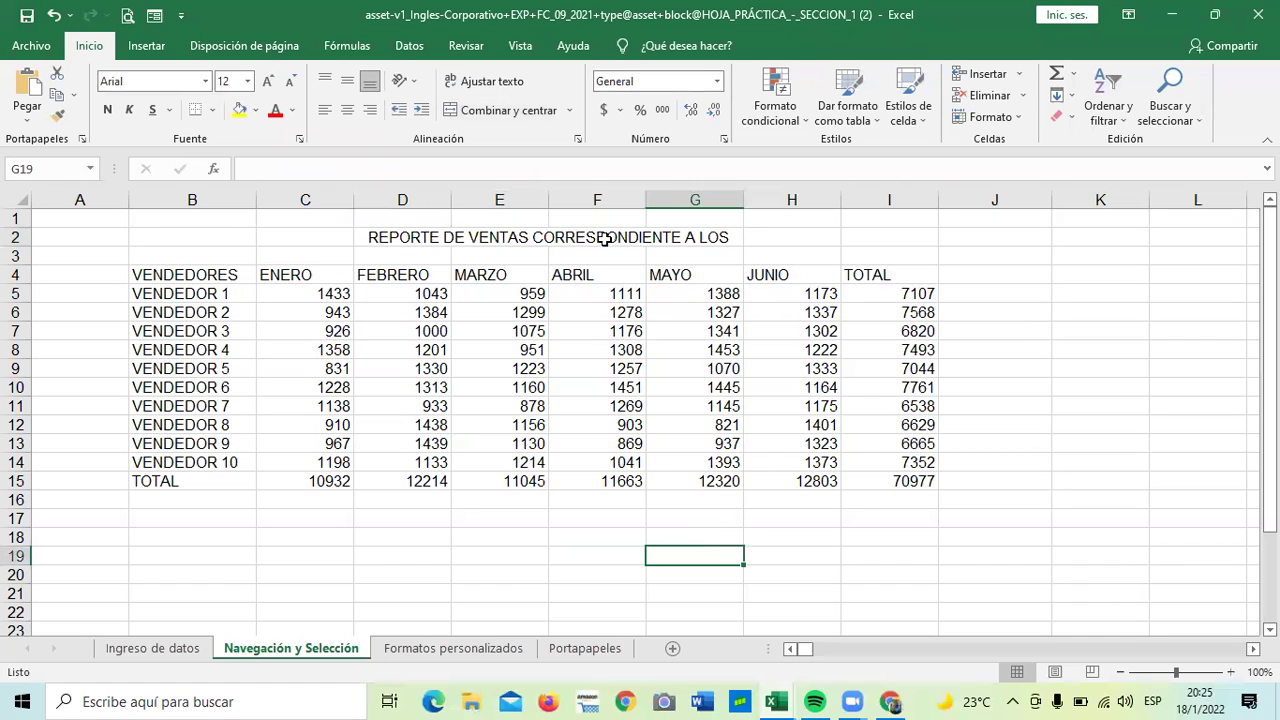
Widen the merged and centered title cell by one column to cover D2 to H2.
left_click(482, 237)
left_click_drag(482, 237, 756, 230)
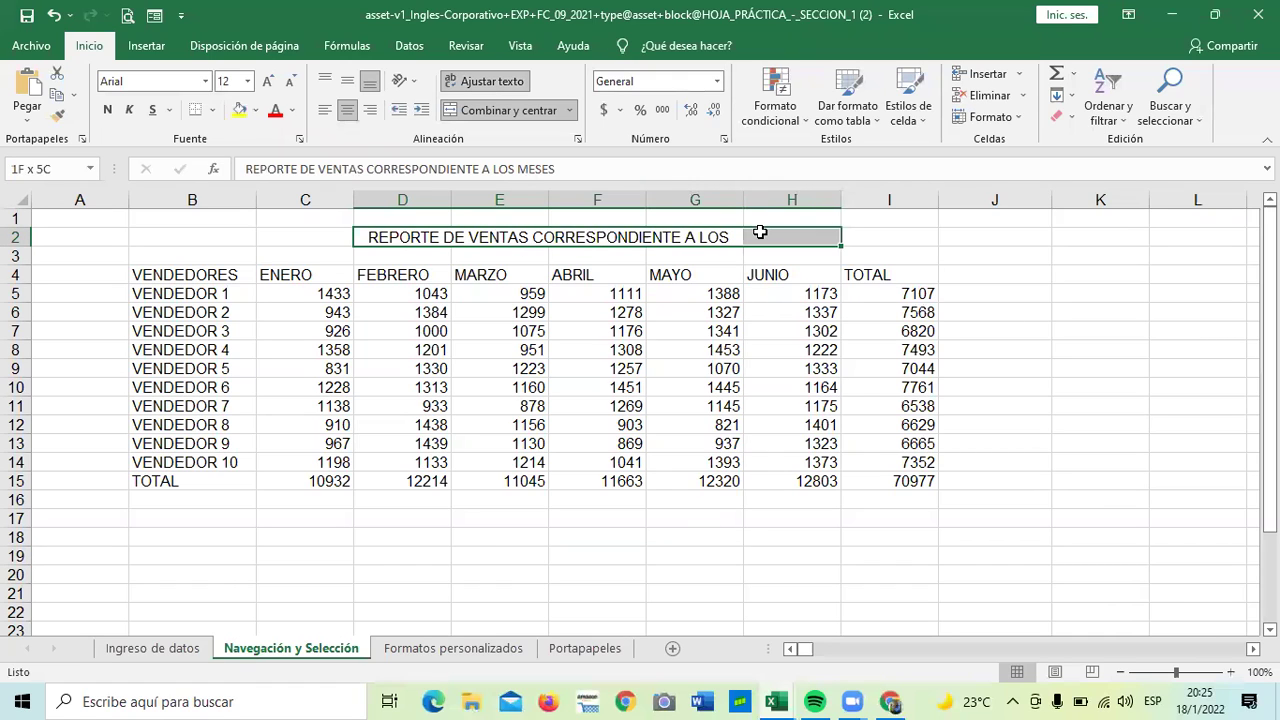
left_click(540, 111)
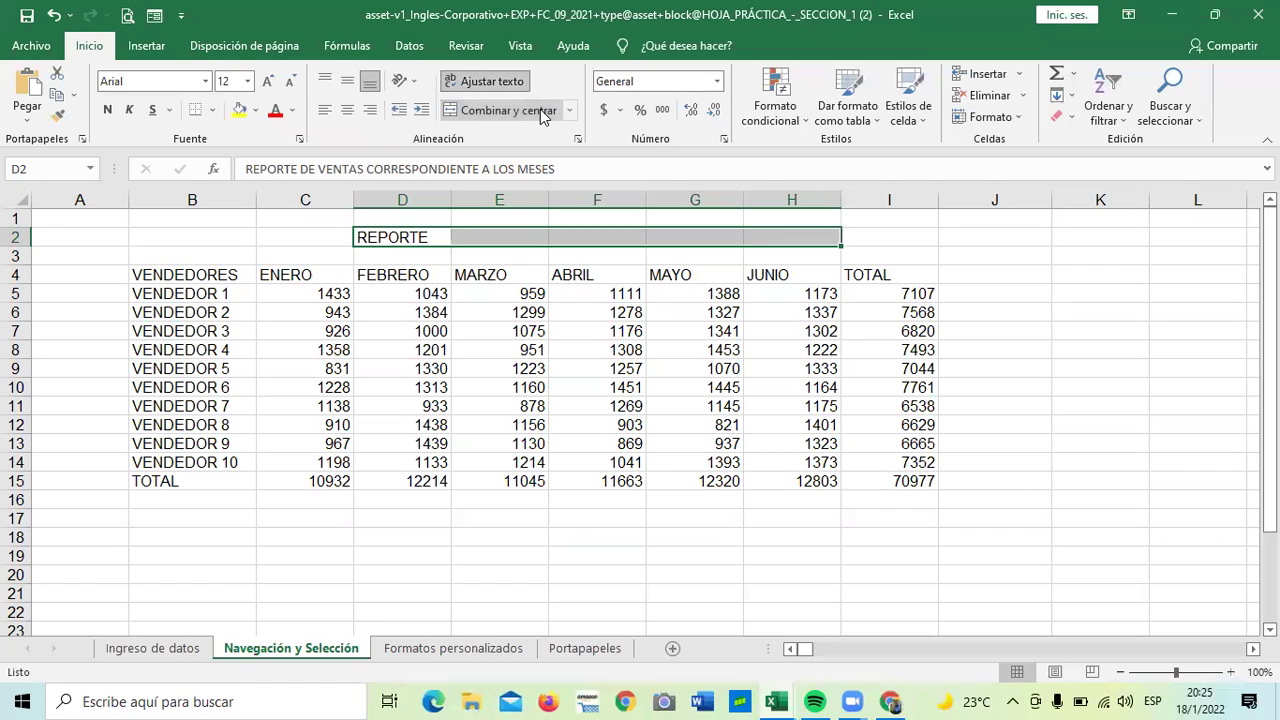
left_click(540, 109)
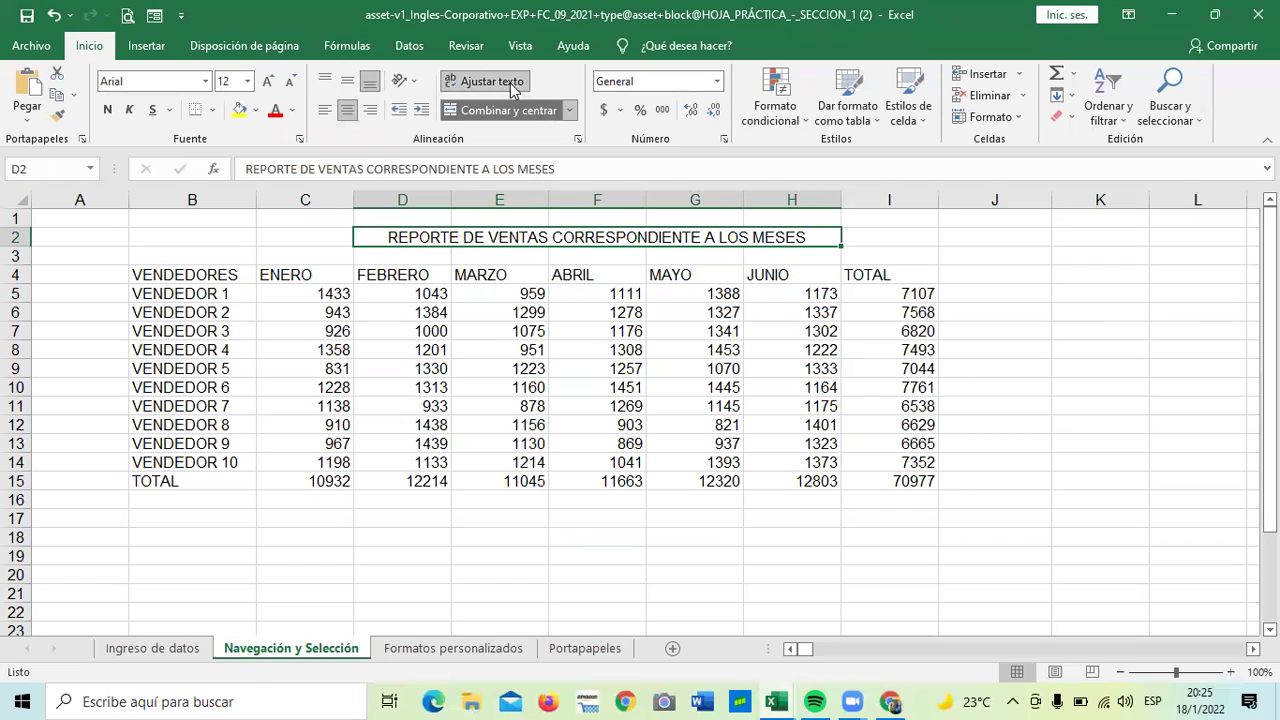
Turn off text wrapping for the title in D2 to H2 and clear the selection with cell G19.
left_click(507, 86)
left_click(507, 86)
left_click(507, 86)
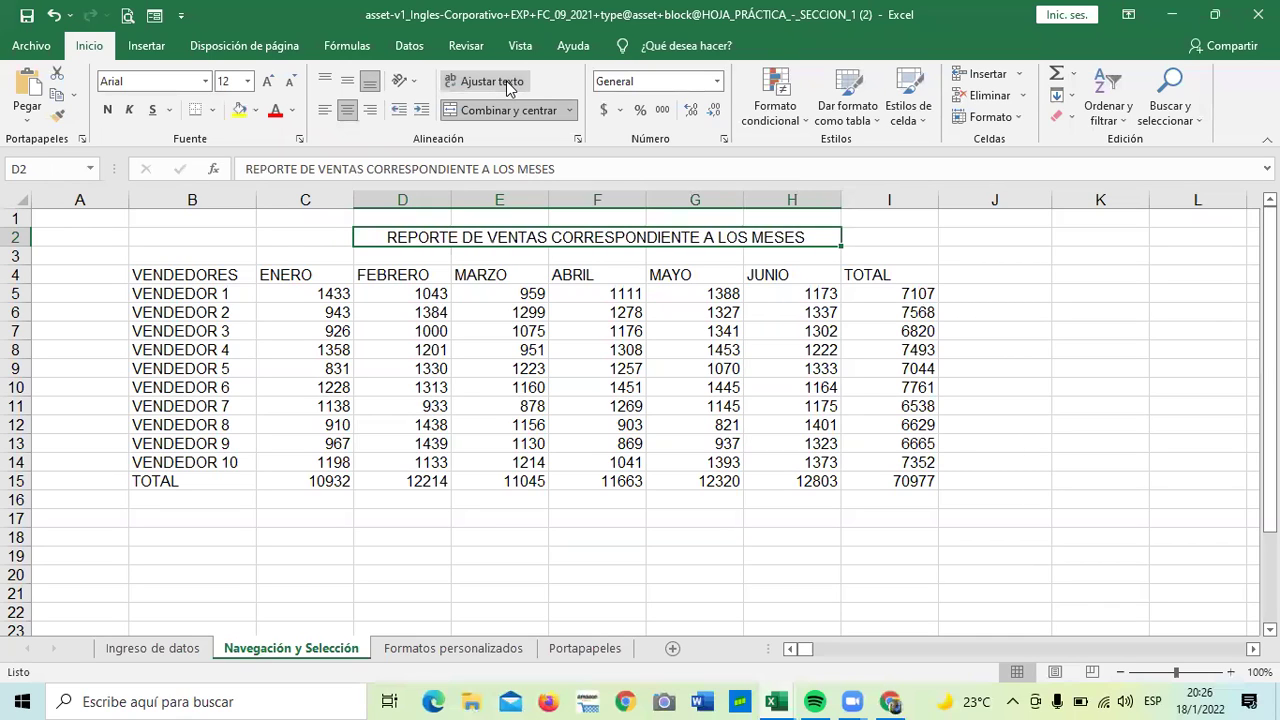
left_click(690, 558)
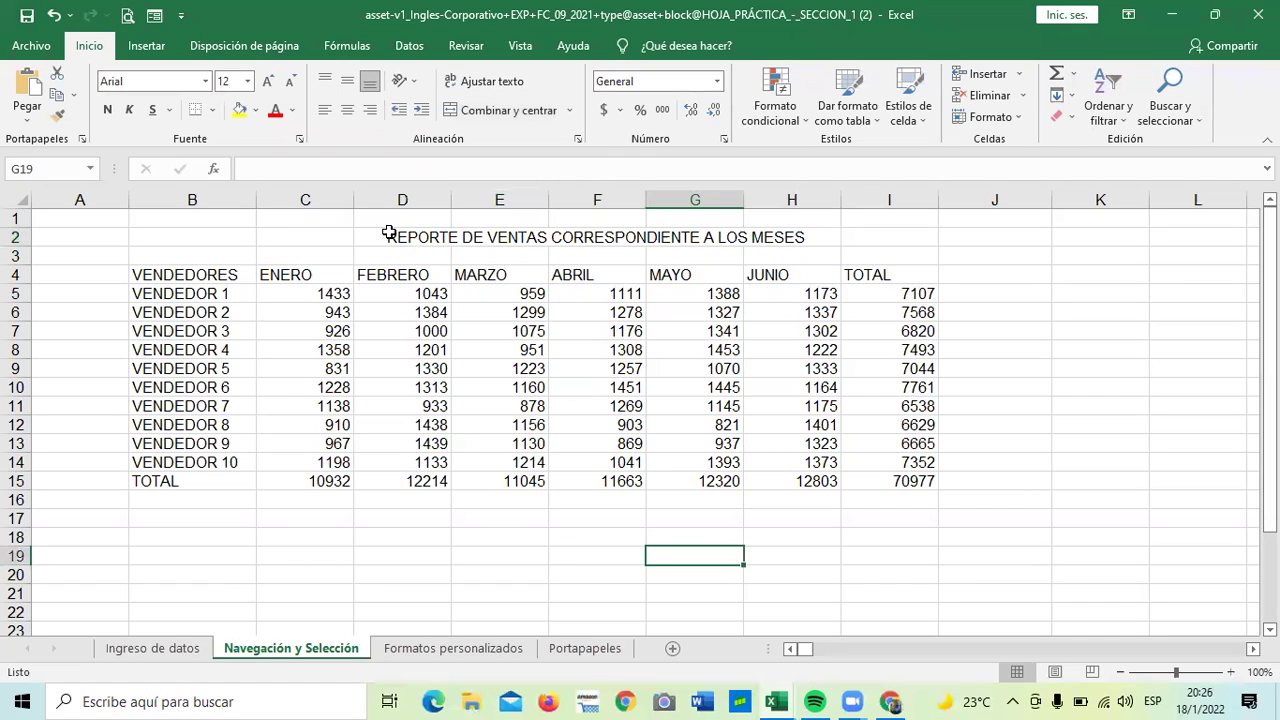
Merge and center the title across both rows, D1 to H2, and apply Wrap Text to it.
left_click_drag(388, 233, 394, 214)
left_click(489, 110)
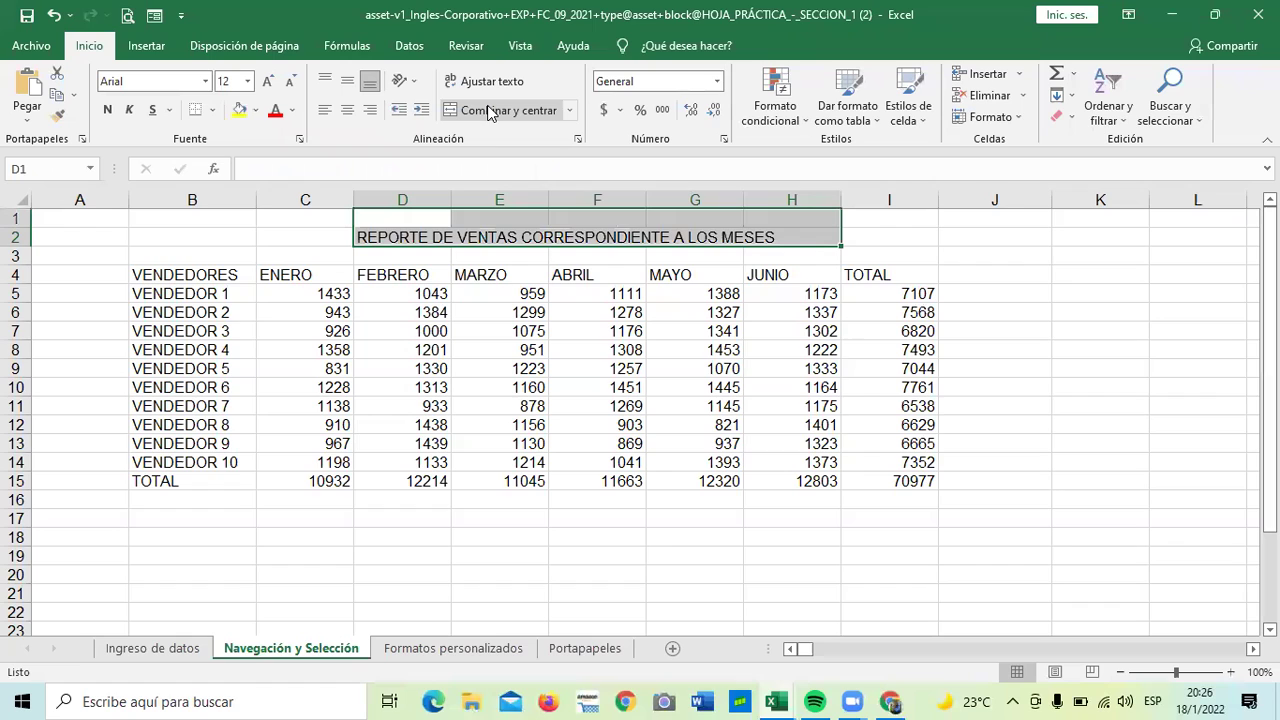
left_click(489, 110)
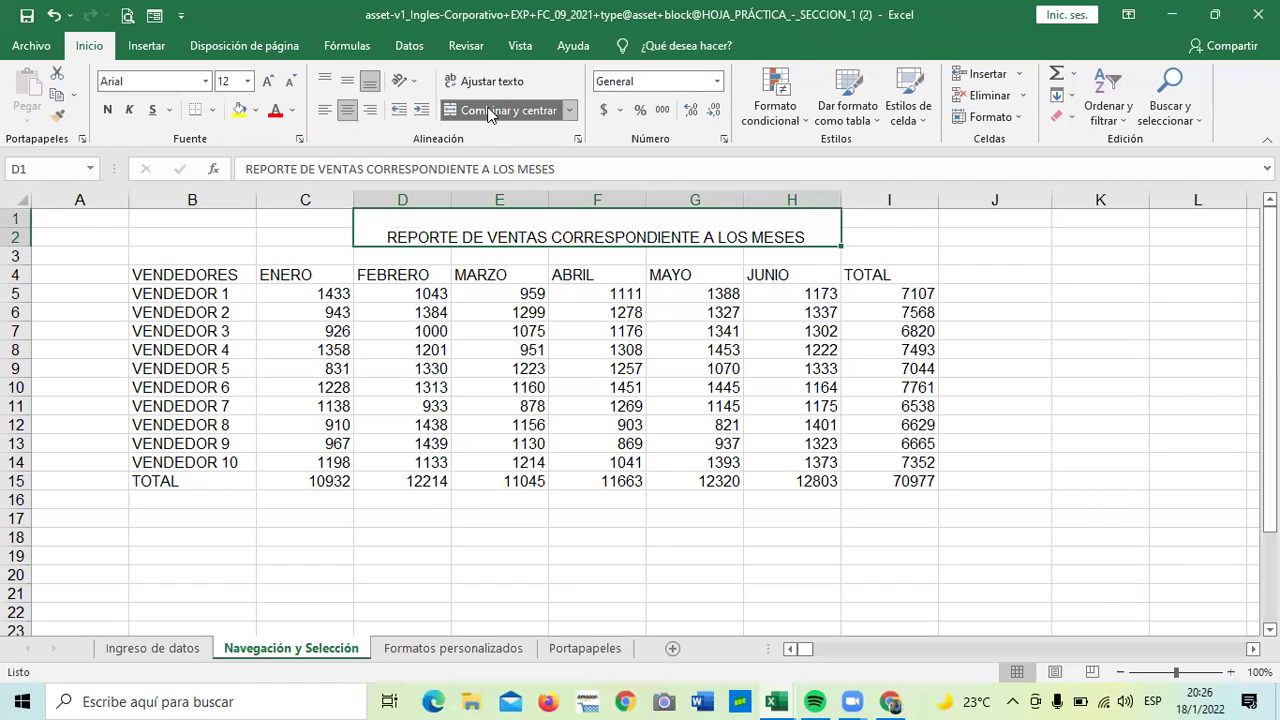
left_click(492, 82)
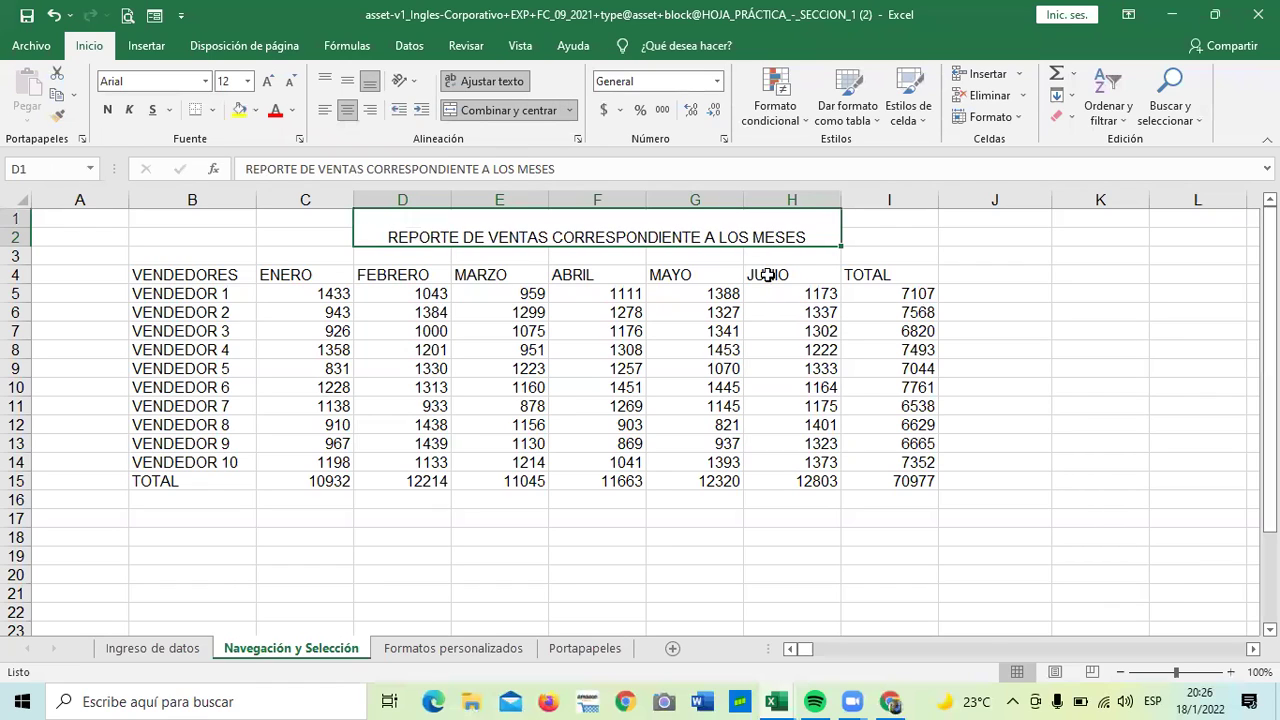
Add "DEL AÑO 2022" to the end of the title in merged cell D1 to H2.
double_click(815, 235)
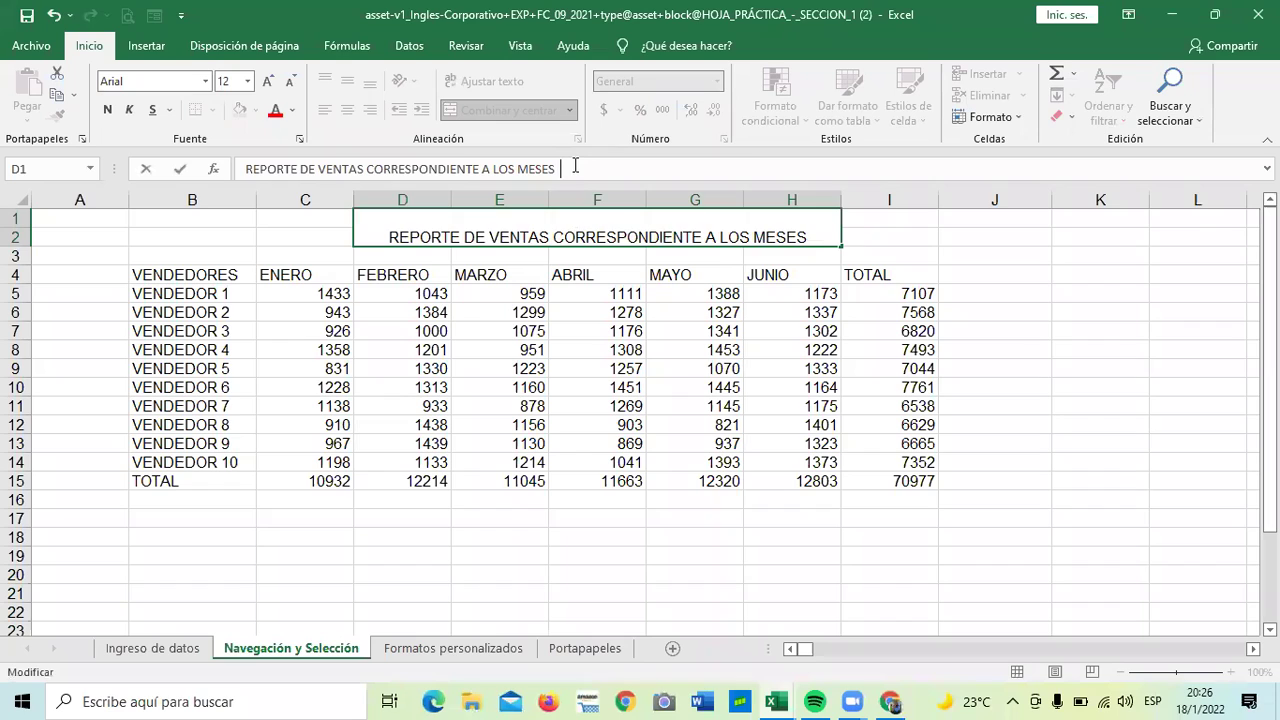
type("DEL AÑO")
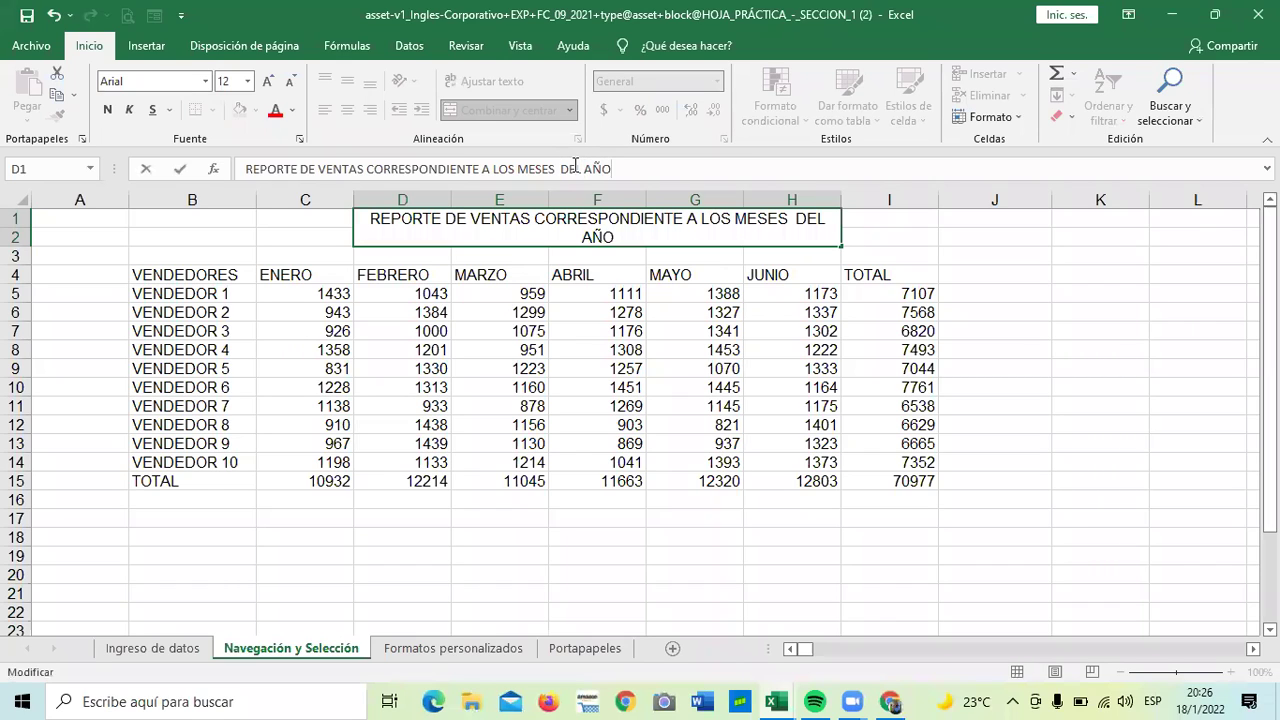
type(" 2022")
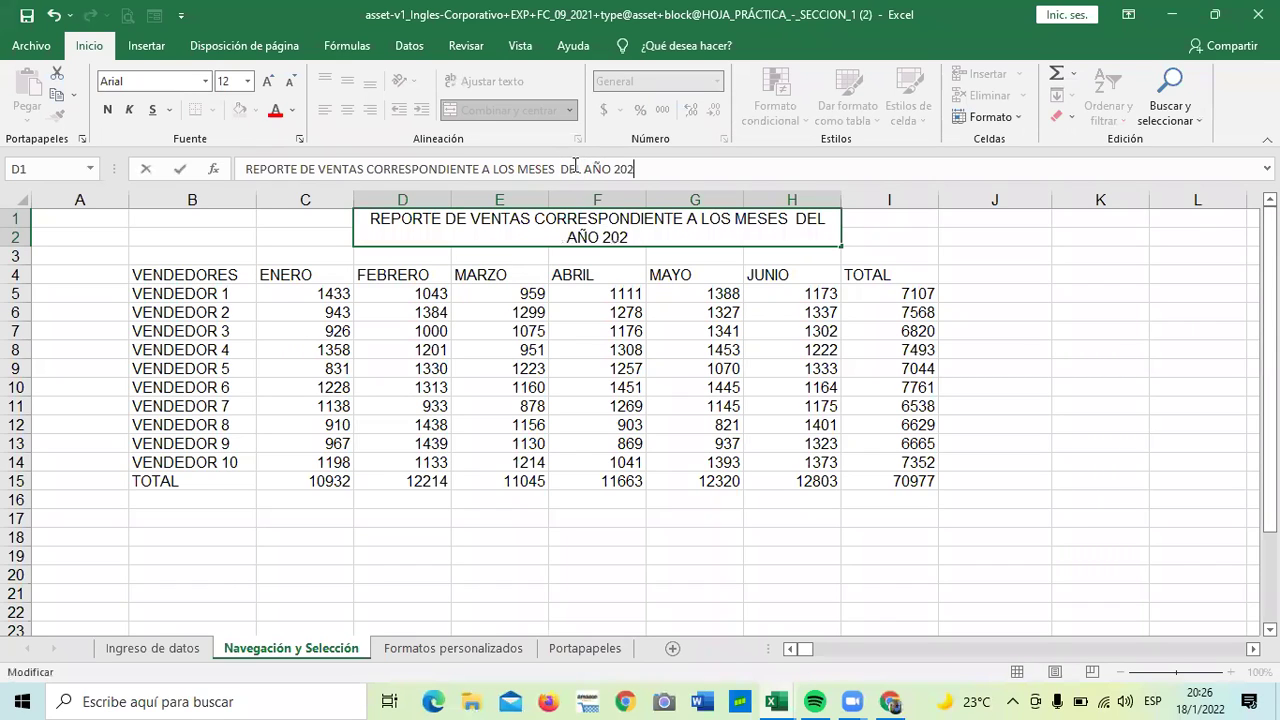
key("Return")
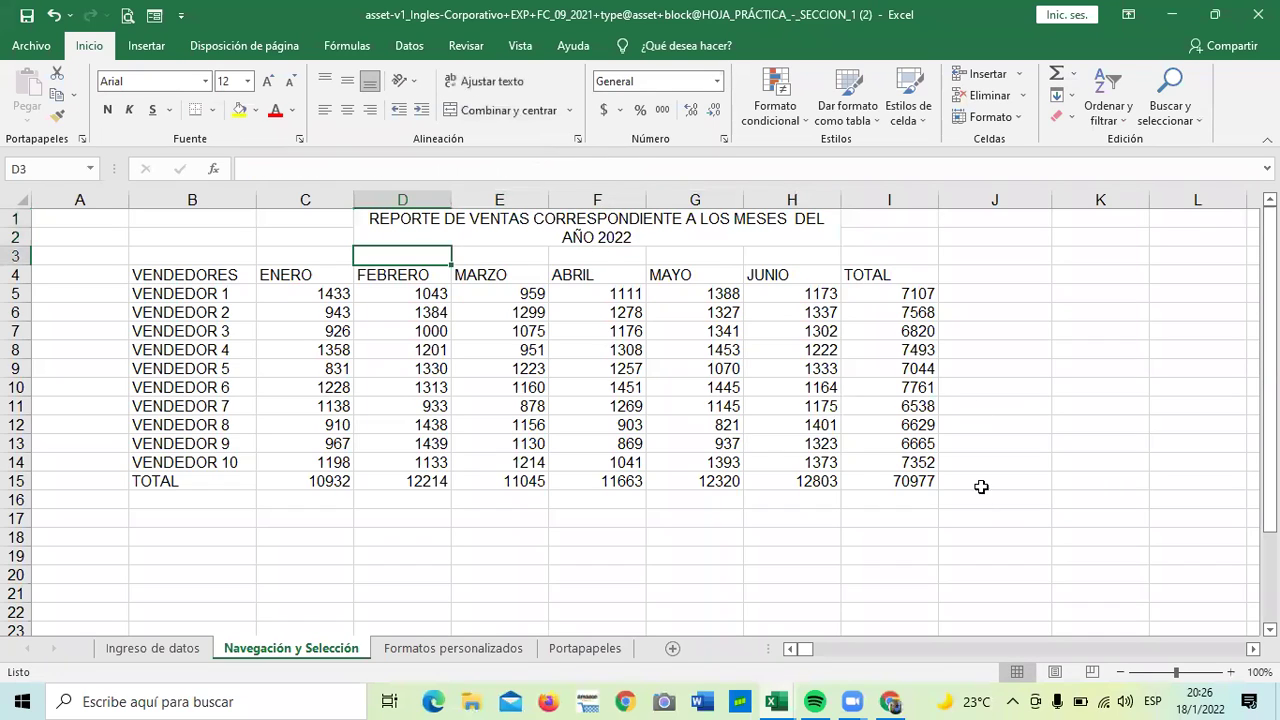
left_click(992, 515)
left_click(717, 226)
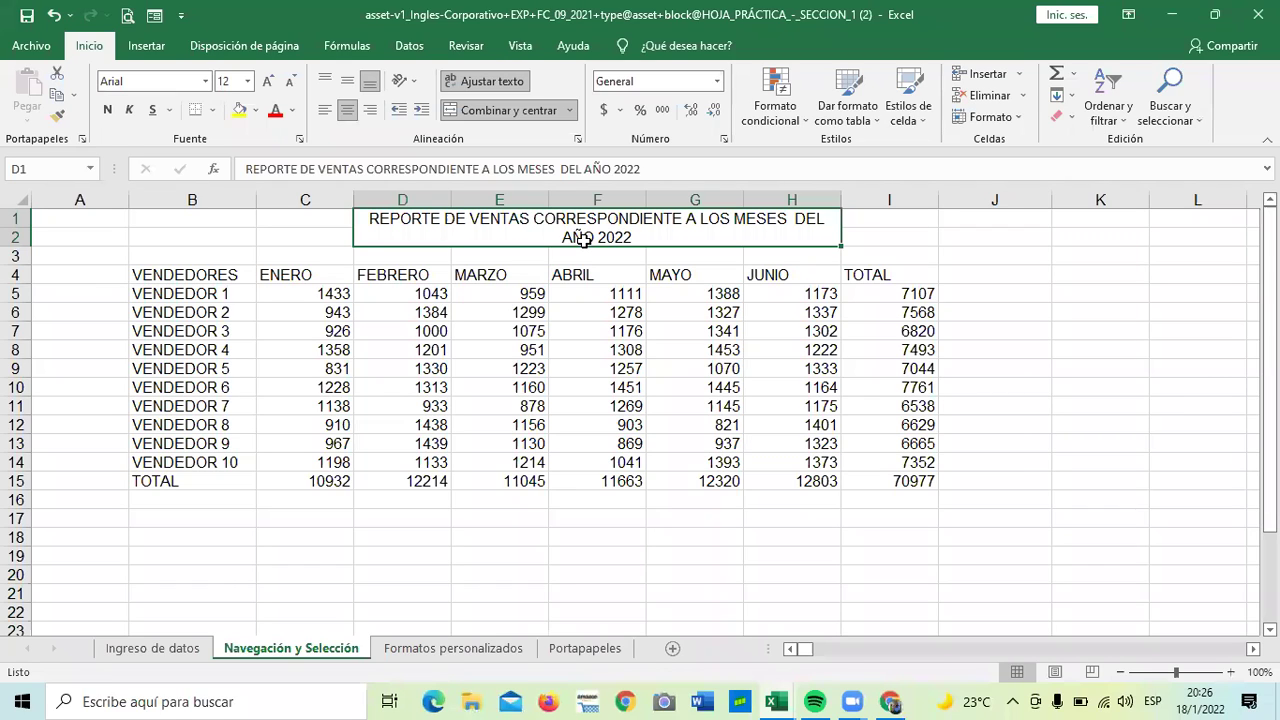
left_click(531, 591)
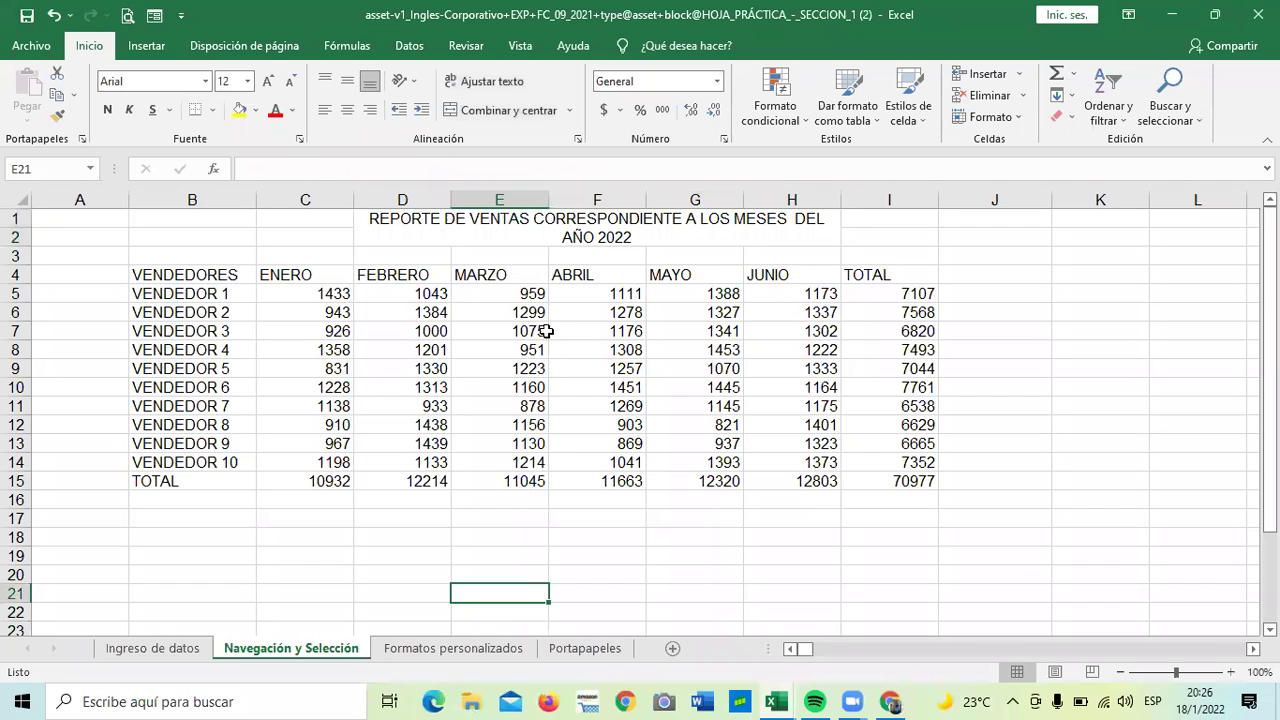
Turn off text wrapping for the title in D1 to H2 and clear the selection with cell G21.
left_click(568, 218)
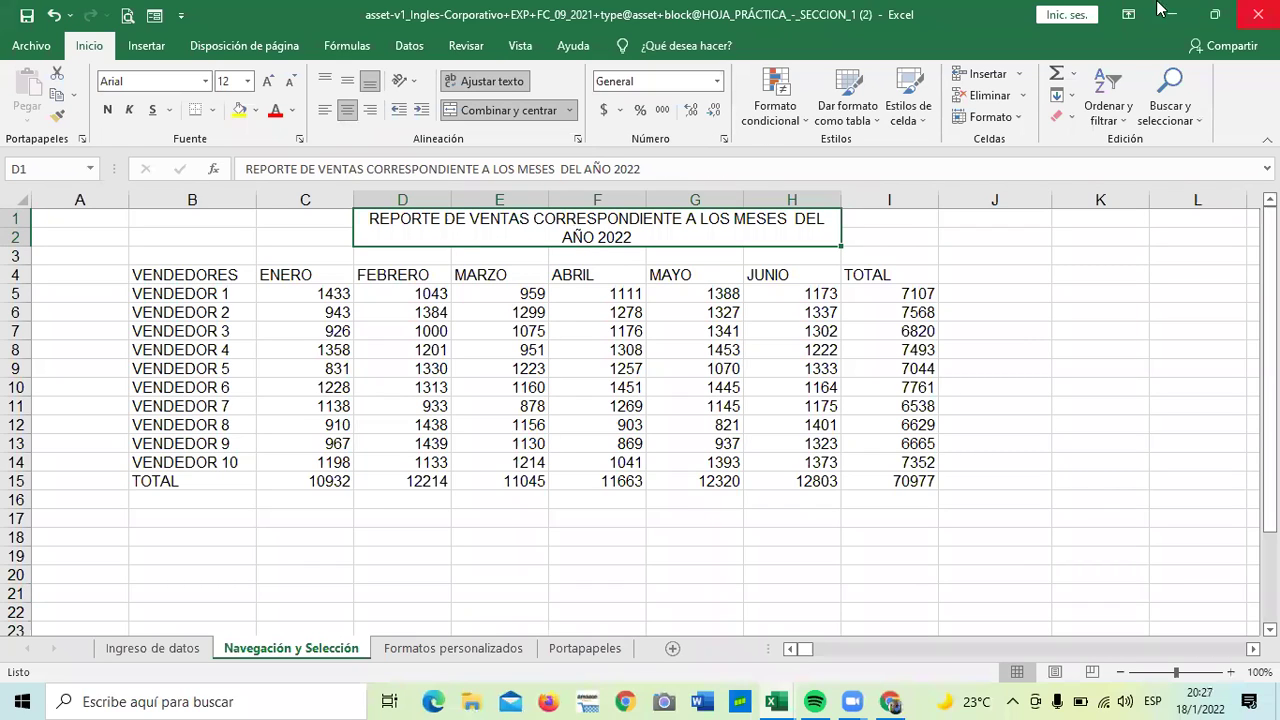
left_click(492, 82)
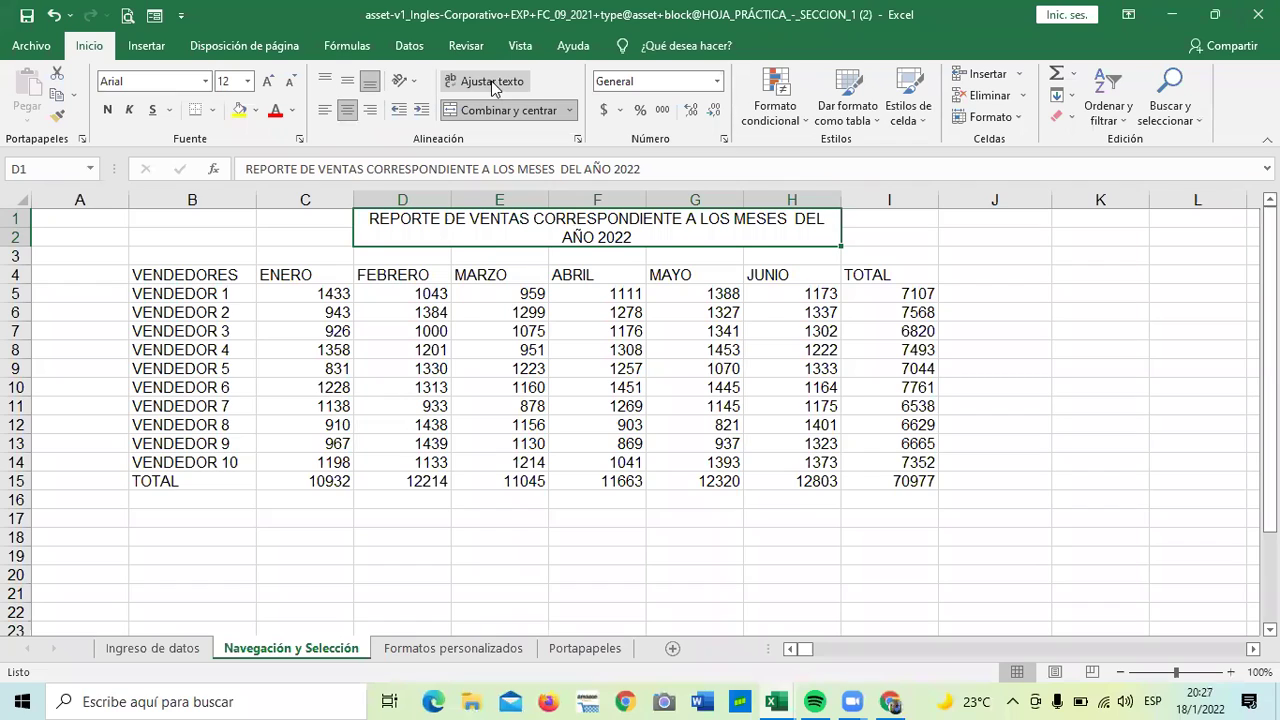
left_click(663, 591)
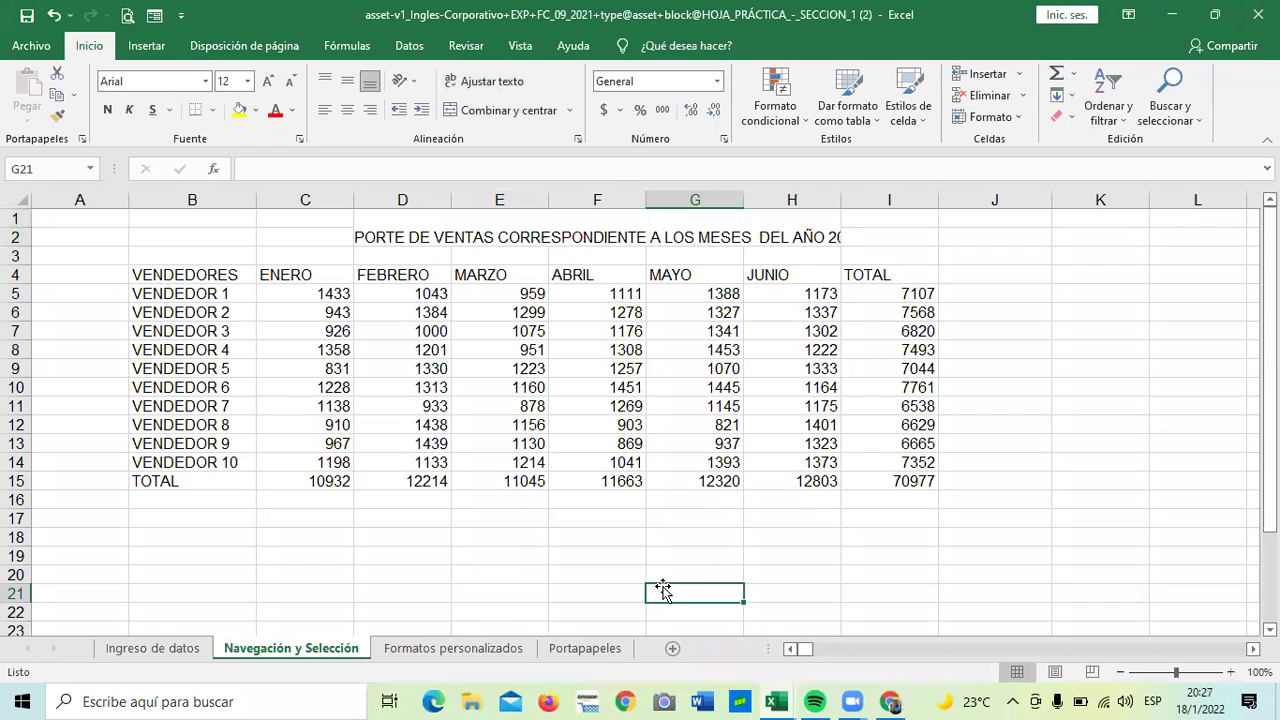
Reapply Wrap Text to the merged title in D1 to H2 and deselect it.
left_click(731, 231)
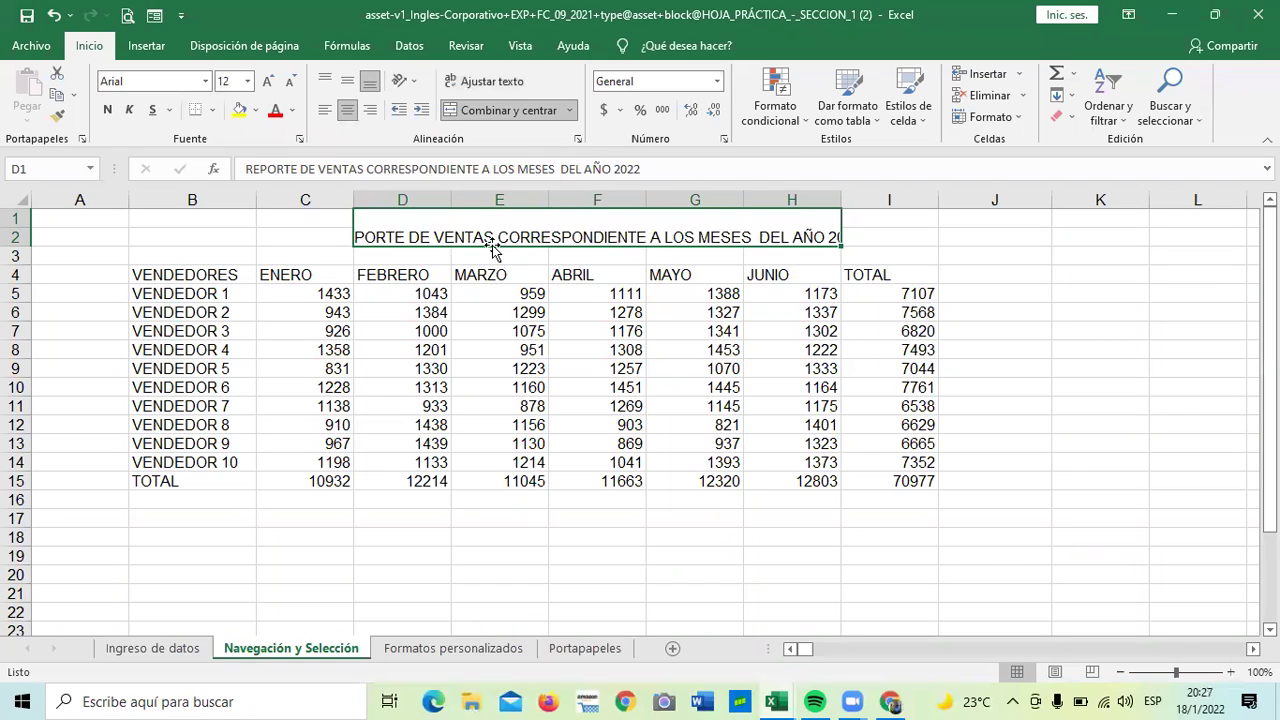
left_click(474, 88)
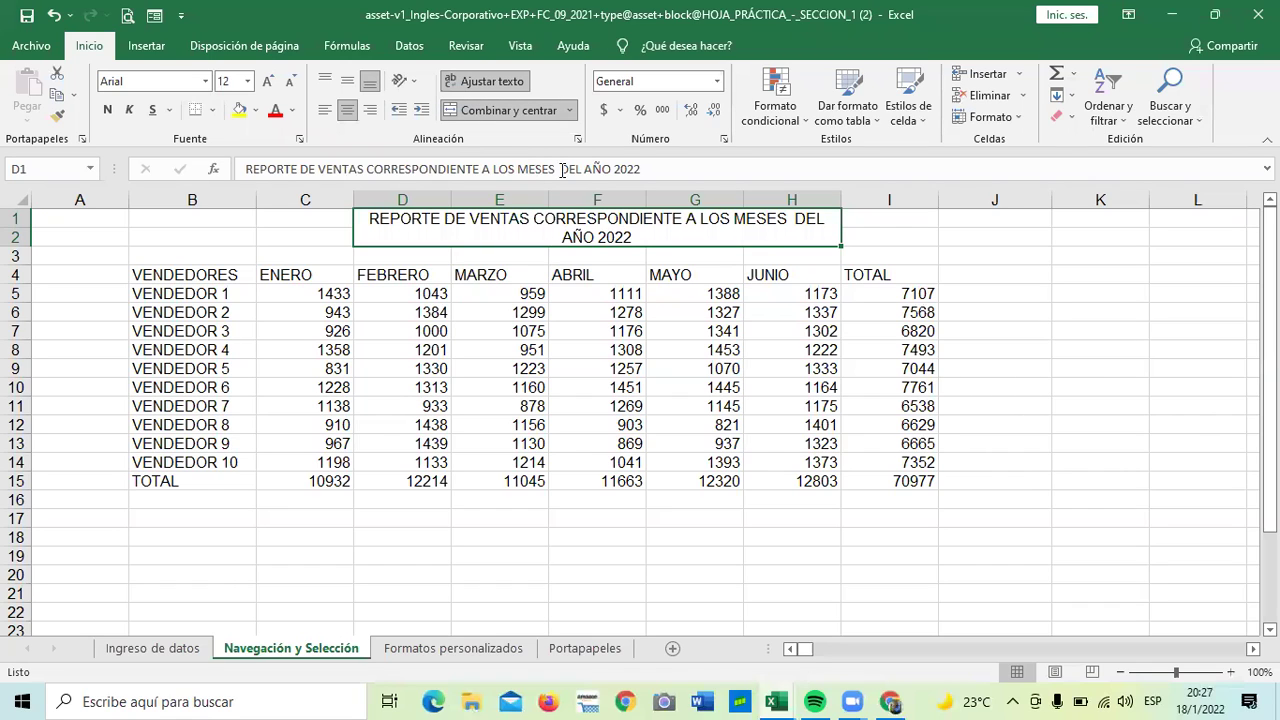
left_click(1048, 345)
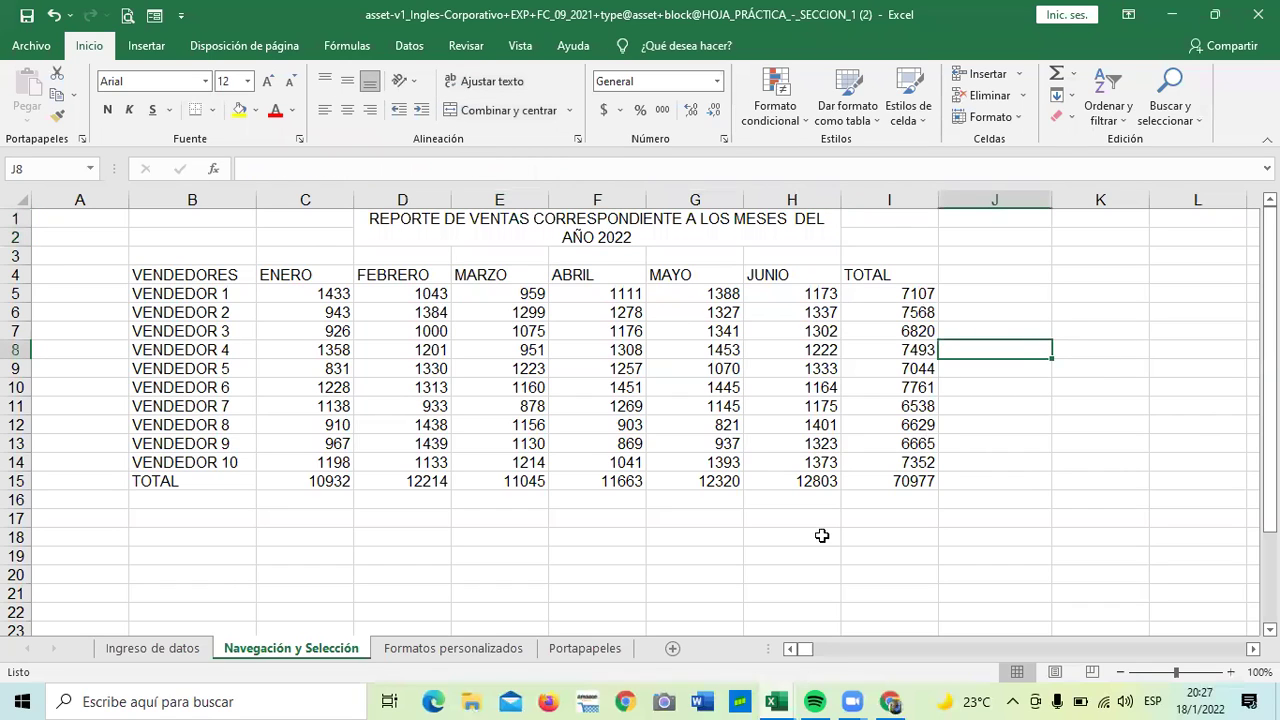
left_click(767, 559)
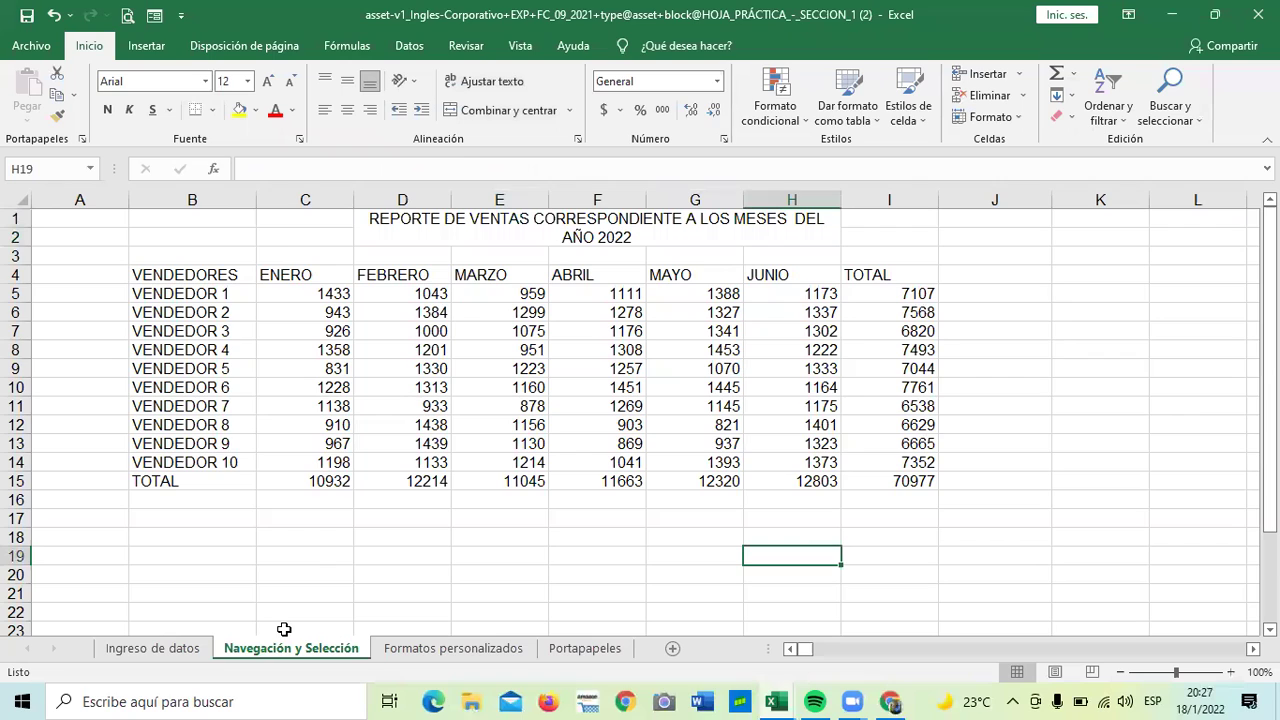
left_click(318, 573)
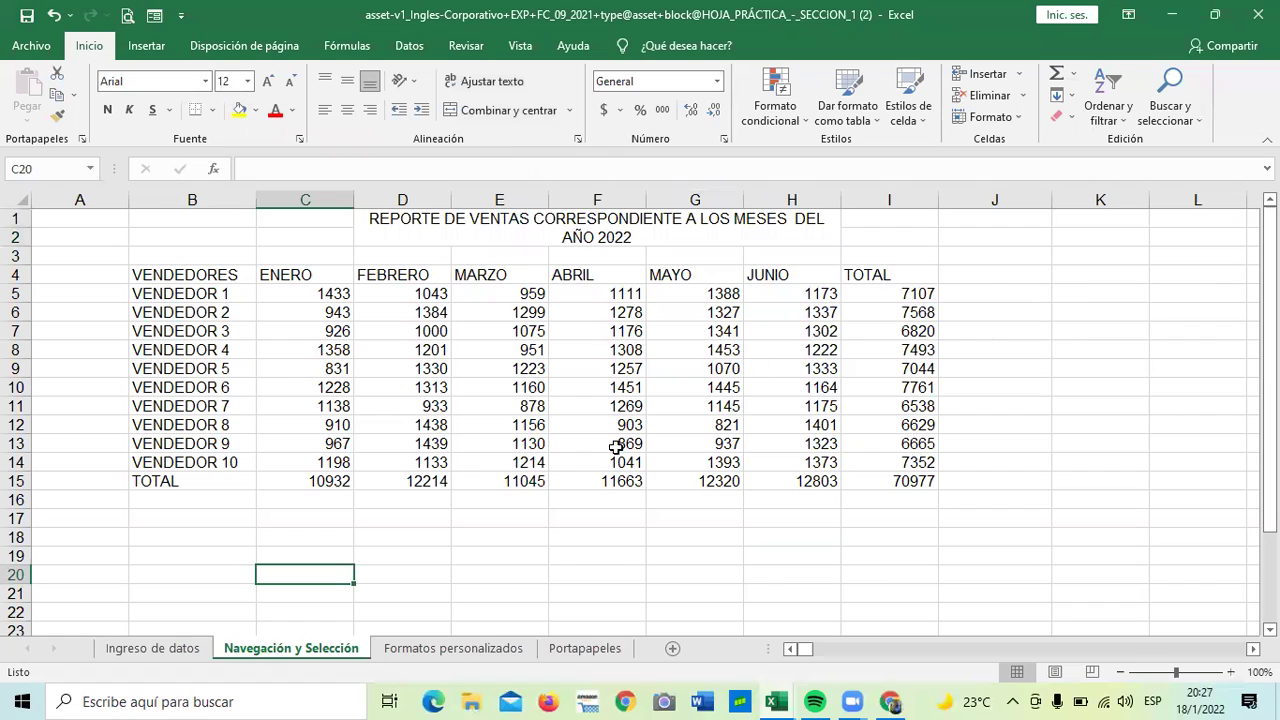
Apply all borders to the sales table, B4 to I15, and deselect it with cell J7.
left_click(212, 275)
left_click_drag(200, 386, 238, 481)
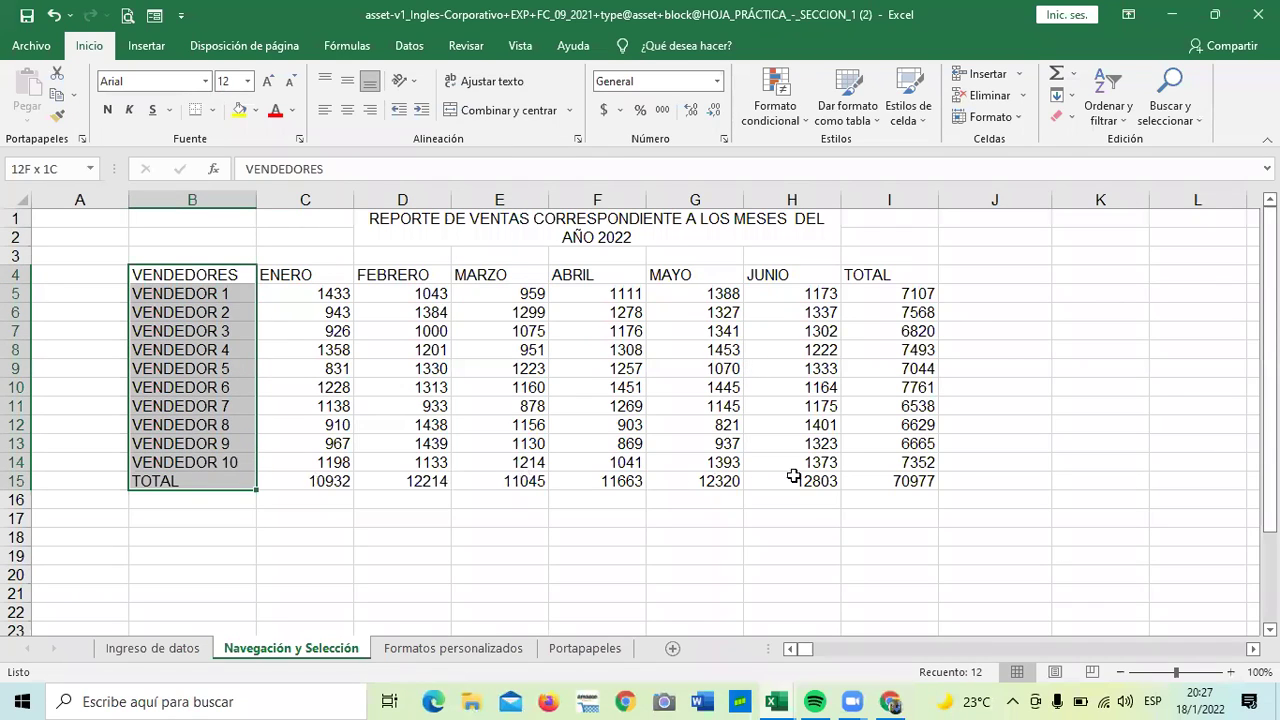
left_click_drag(874, 481, 876, 481)
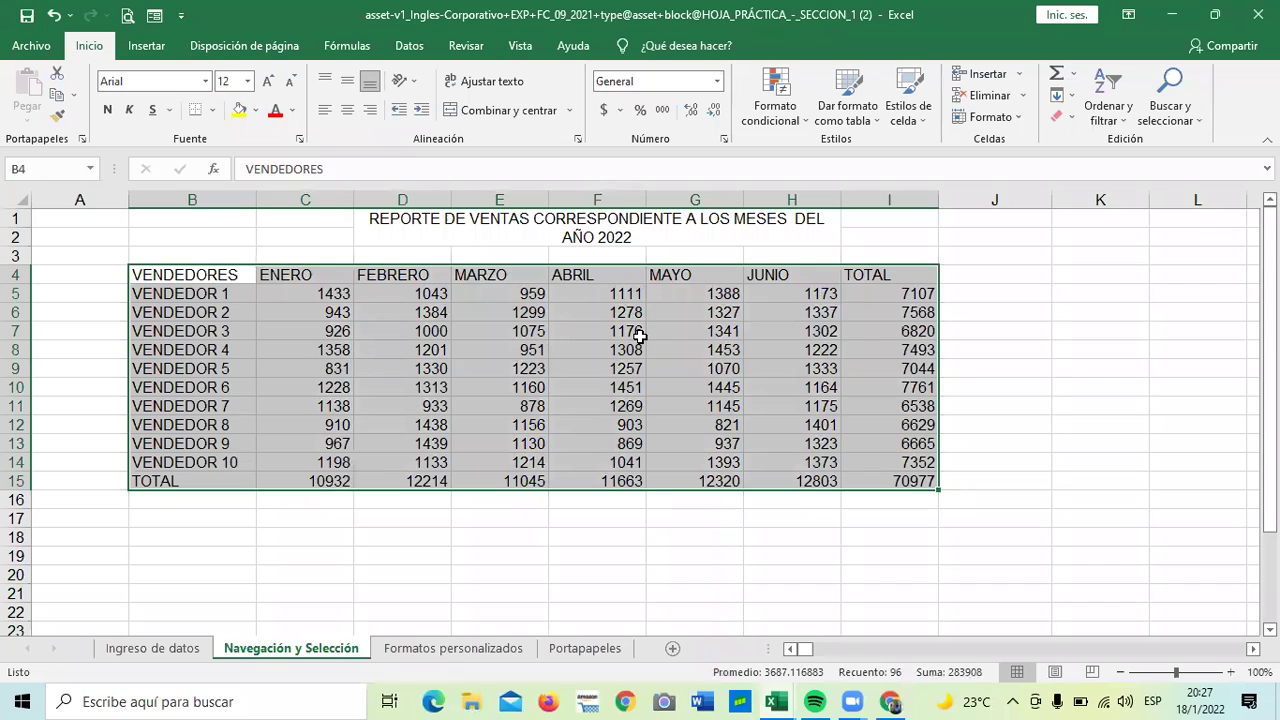
left_click(216, 113)
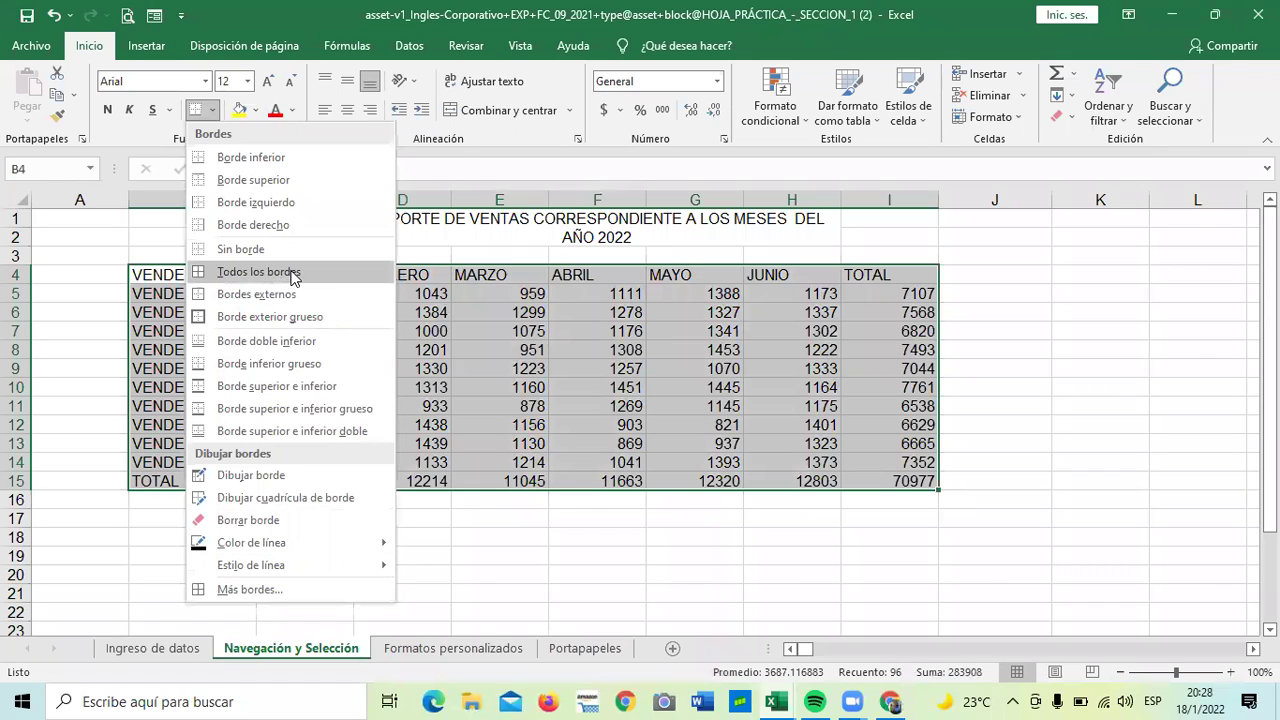
left_click(259, 272)
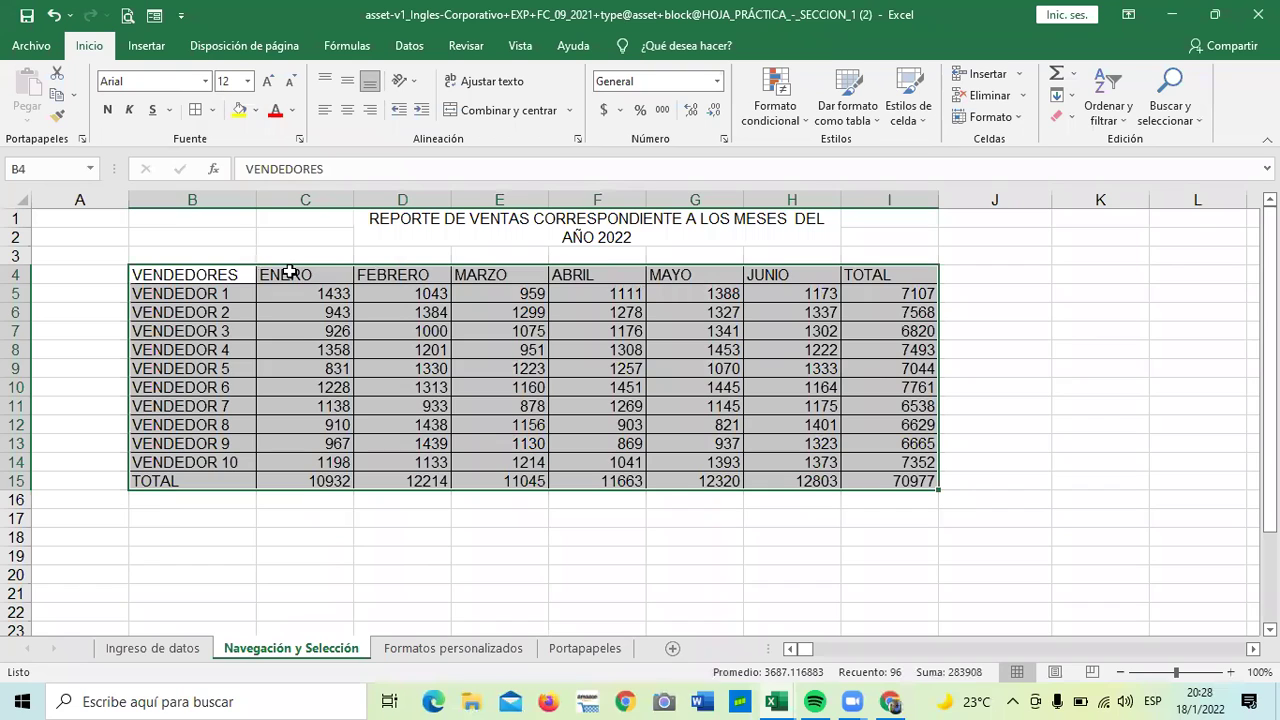
left_click(977, 325)
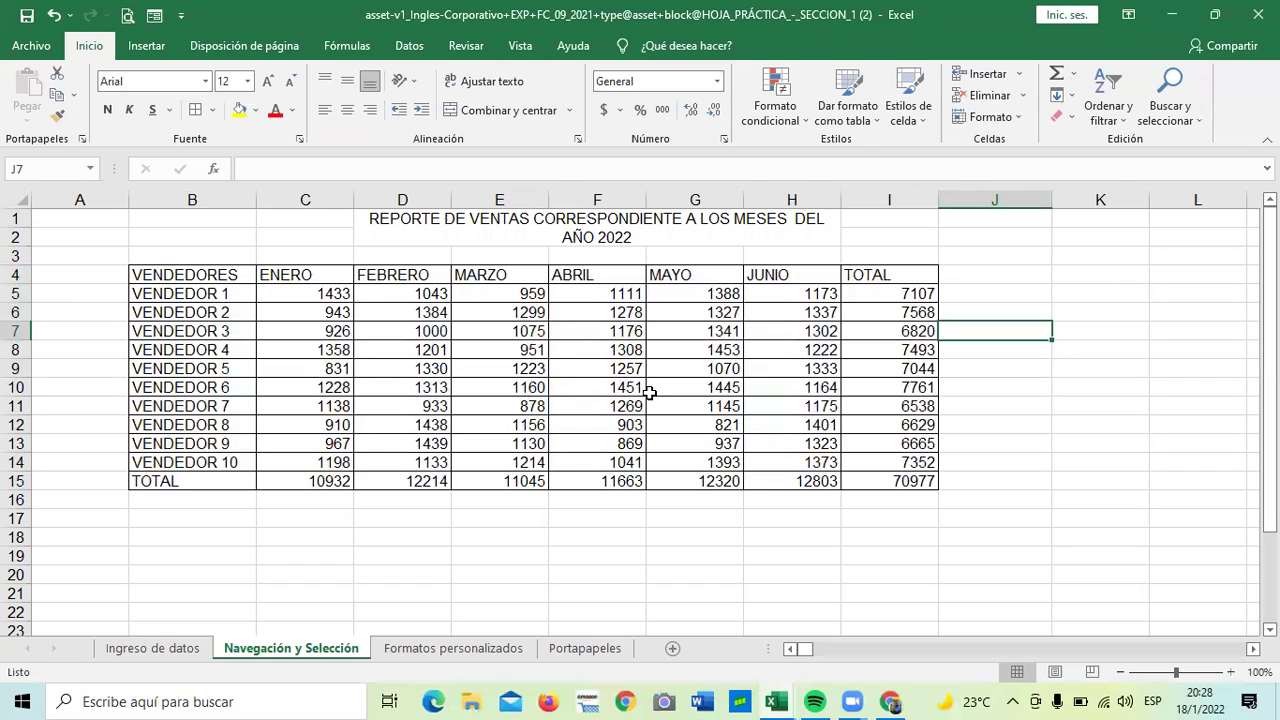
Review the border options, including line color and line style, with the merged title cell selected.
left_click(717, 234)
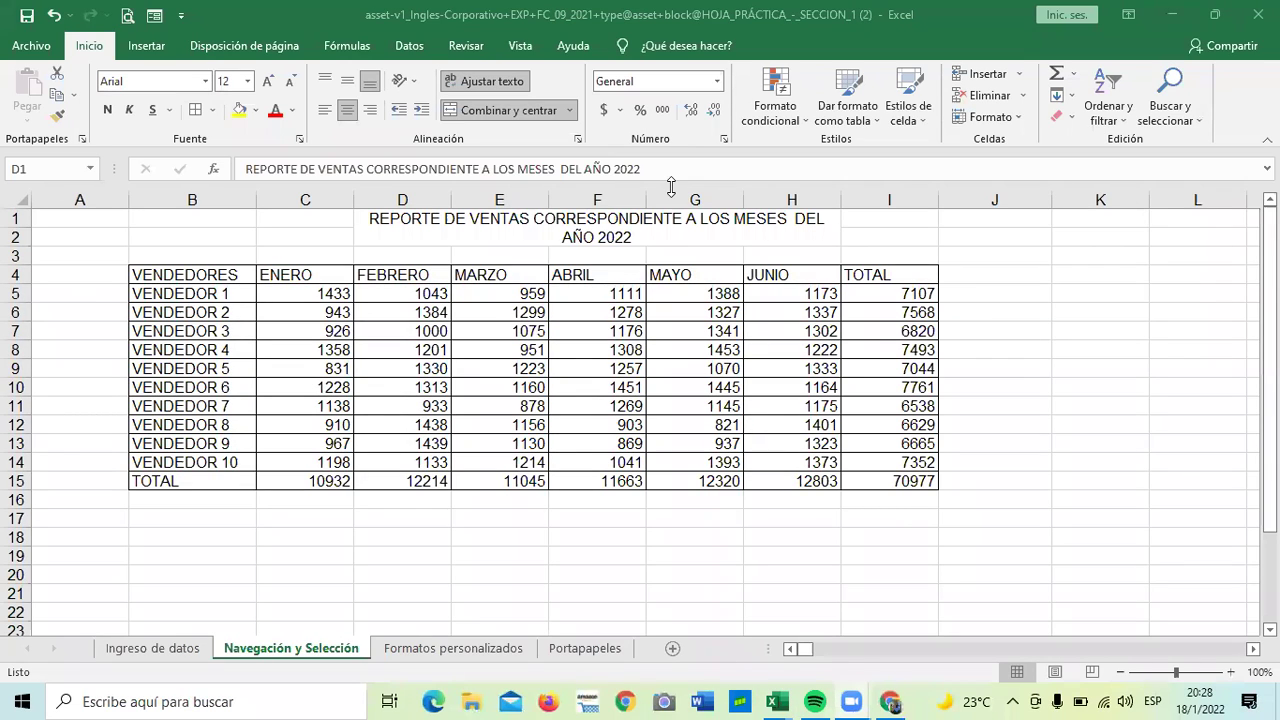
left_click(214, 110)
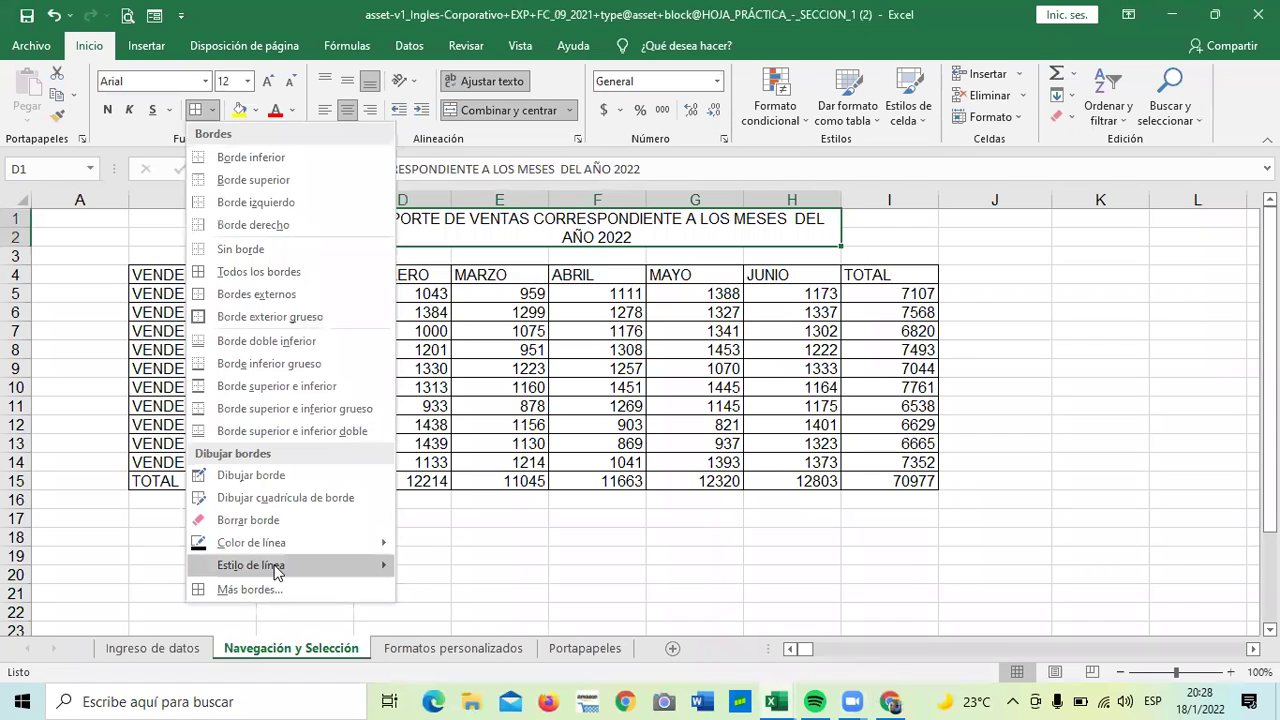
mouse_move(276, 568)
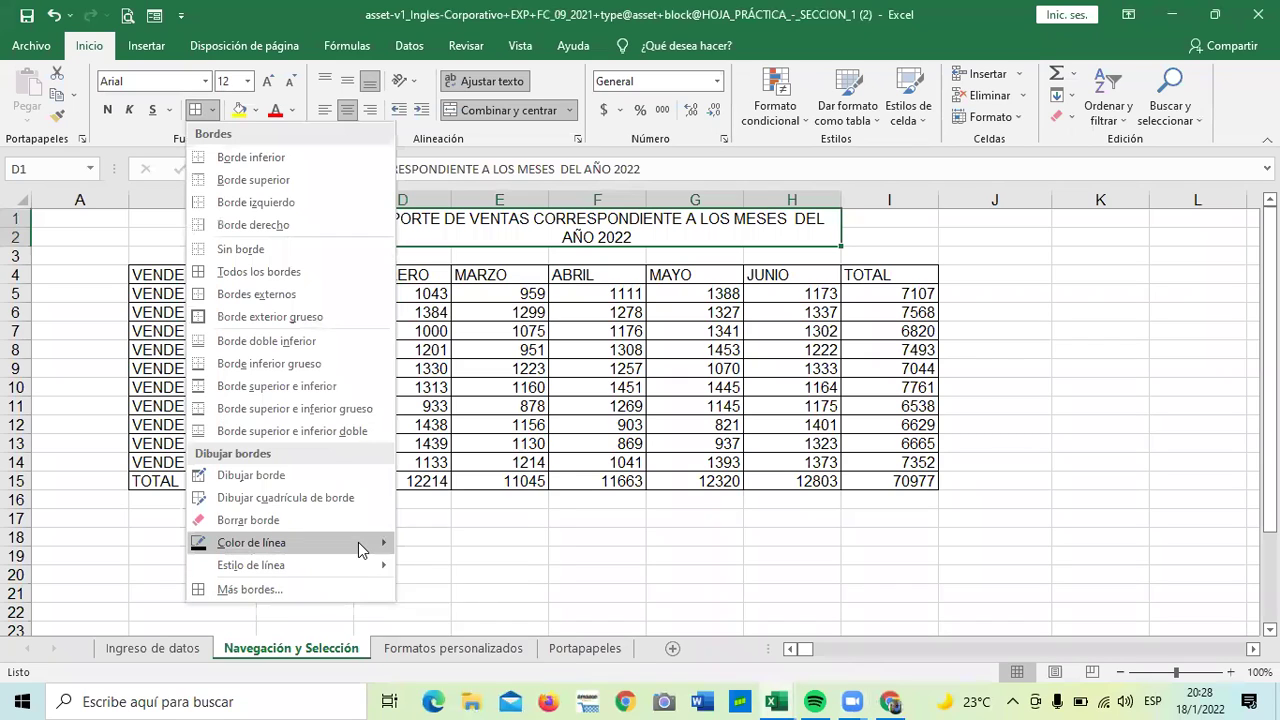
mouse_move(358, 542)
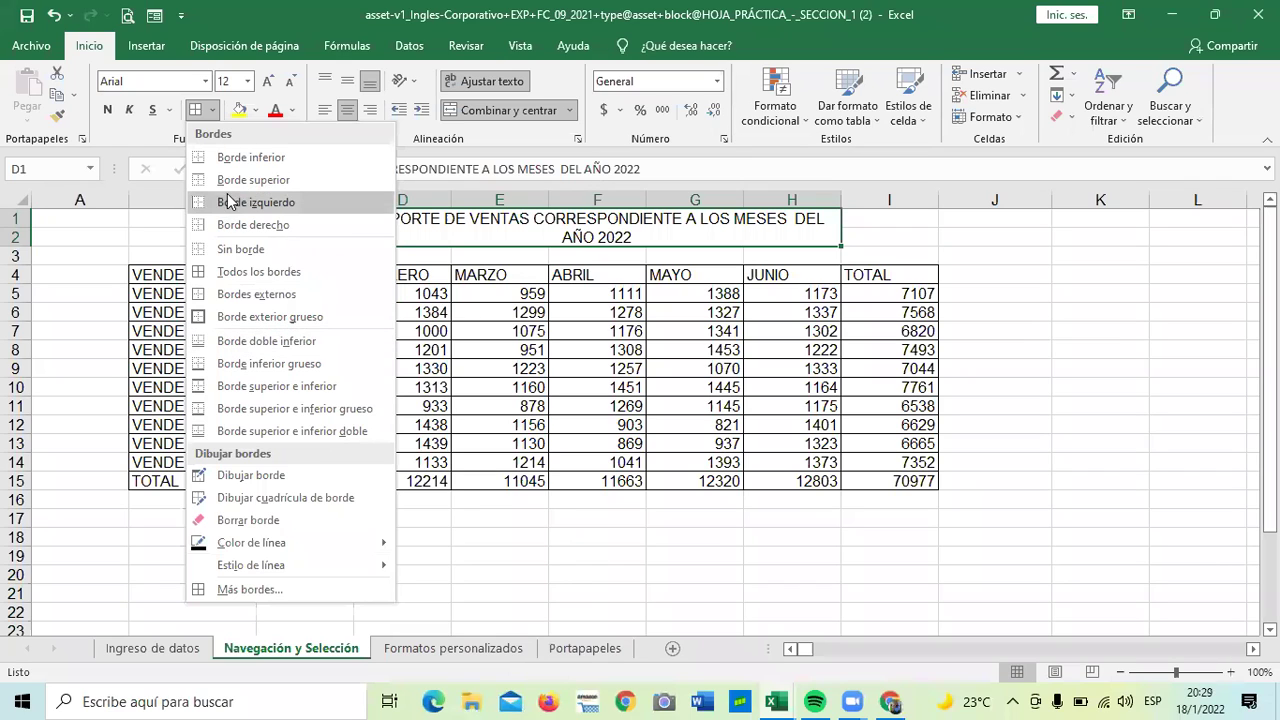
left_click(523, 540)
Remove all borders from the sales table, B4 to I15, and deselect it with cell J9.
left_click_drag(223, 274, 700, 332)
left_click_drag(874, 444, 886, 474)
left_click(215, 110)
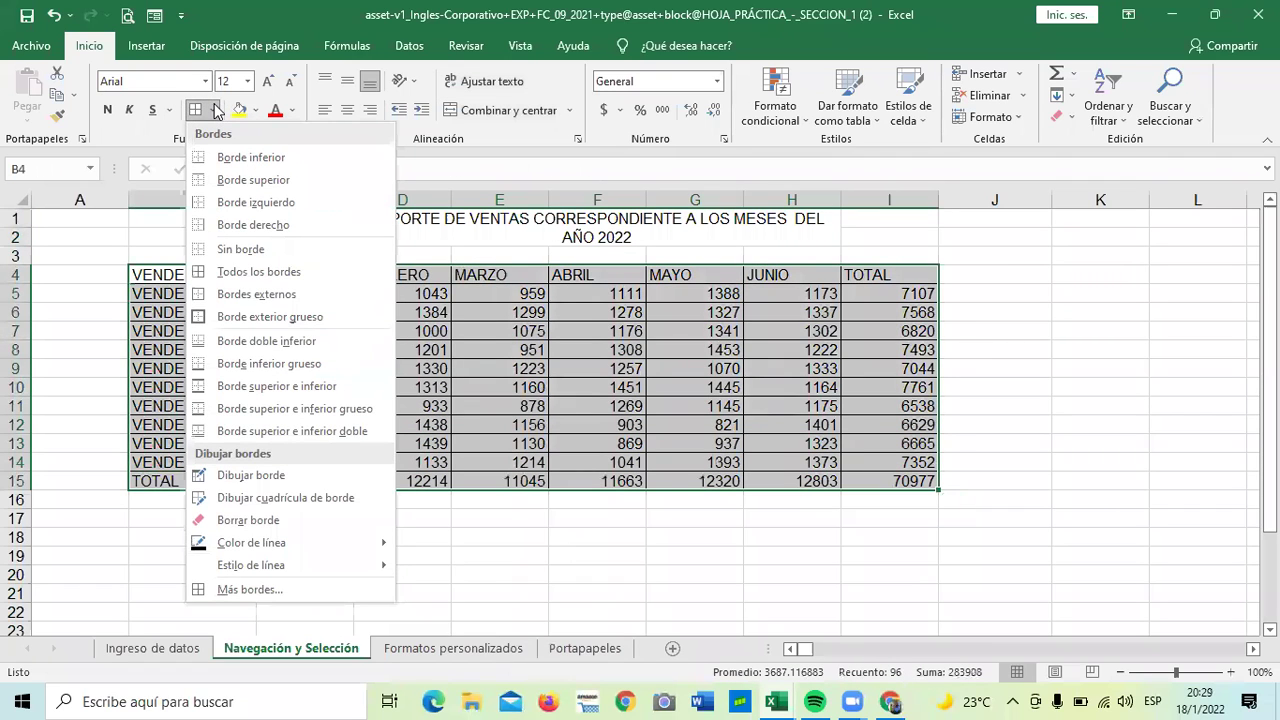
left_click(280, 250)
left_click(1027, 369)
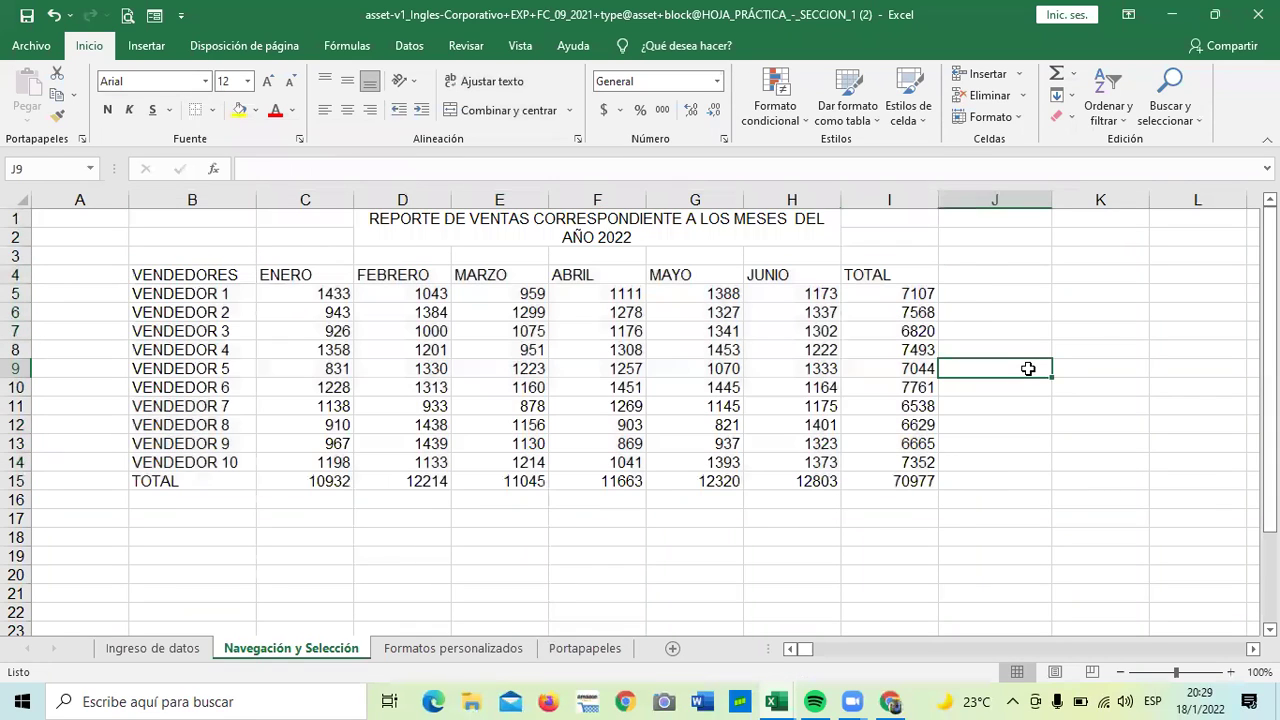
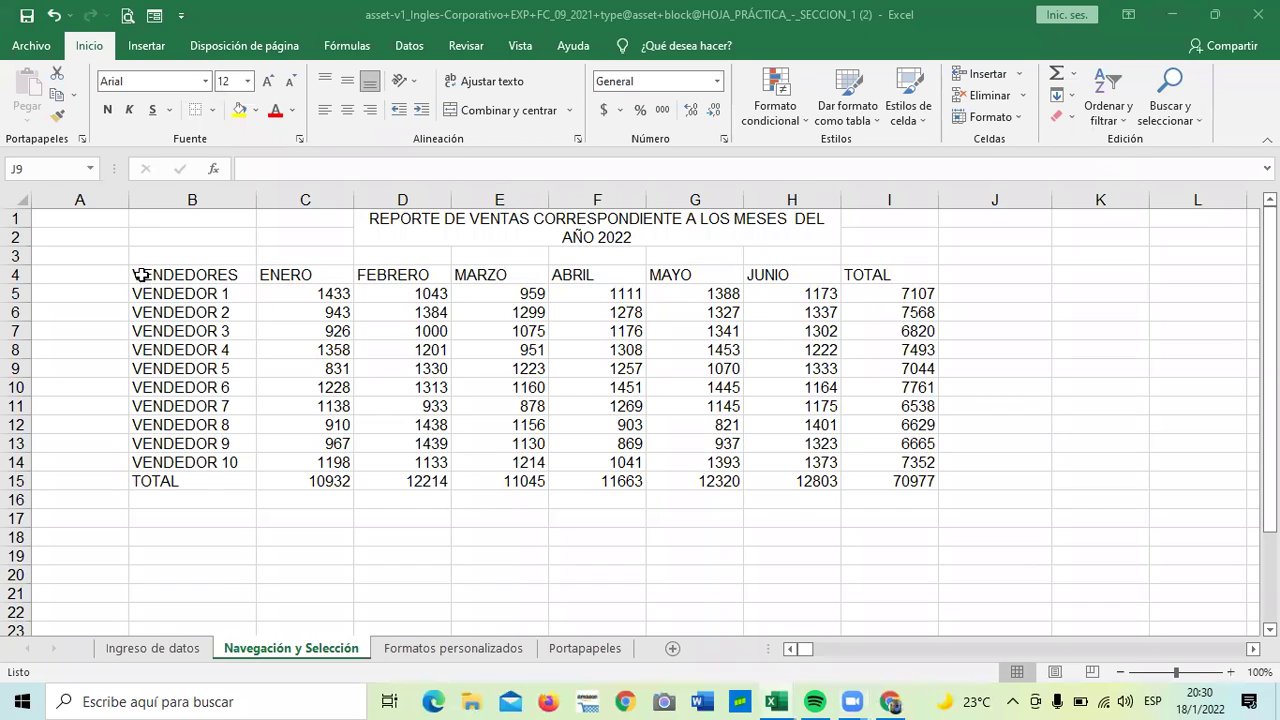
Select the sales table, B4 to I15, and choose the medium solid line style for drawing borders.
left_click(180, 331)
left_click_drag(150, 275, 530, 331)
left_click_drag(865, 440, 878, 480)
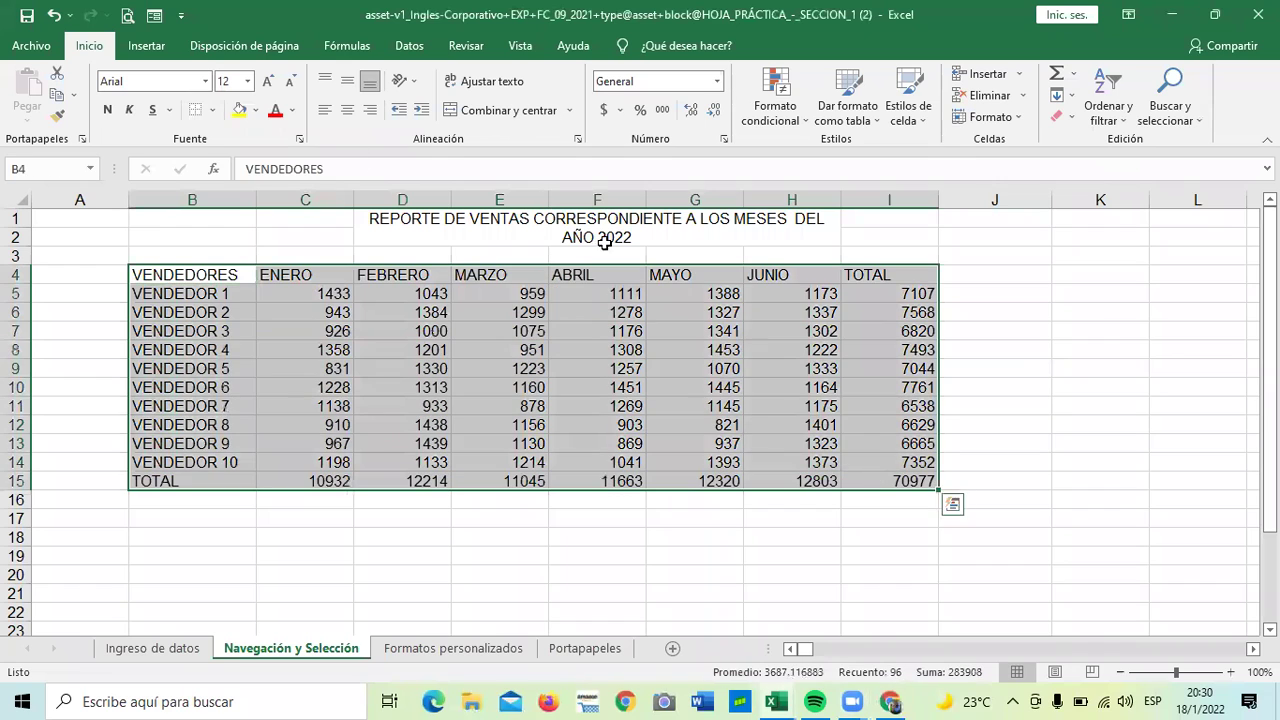
left_click(212, 111)
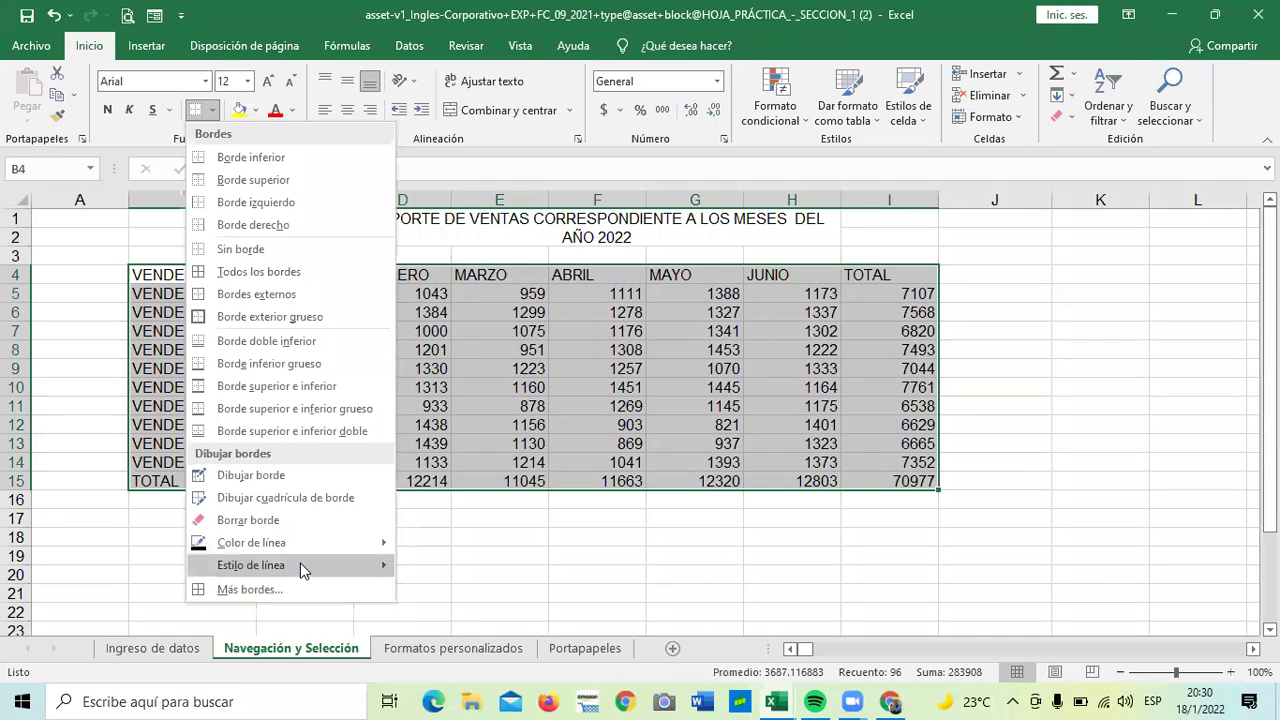
mouse_move(302, 566)
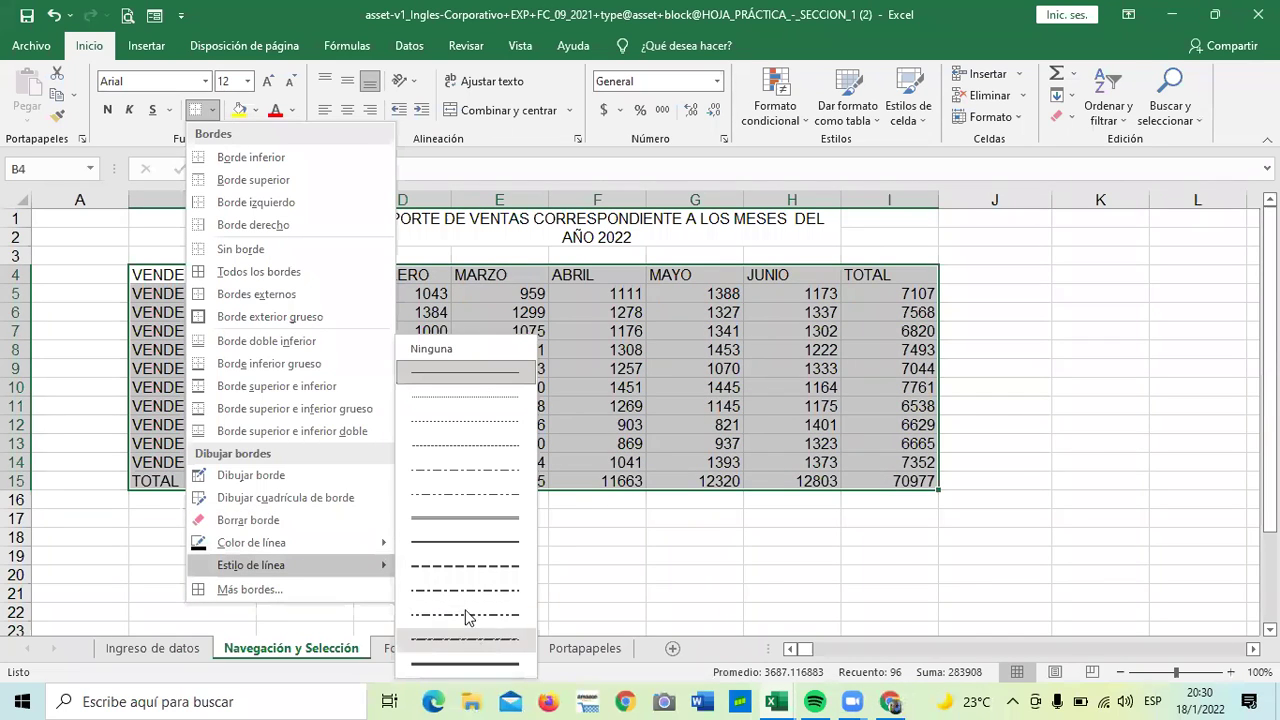
left_click(465, 537)
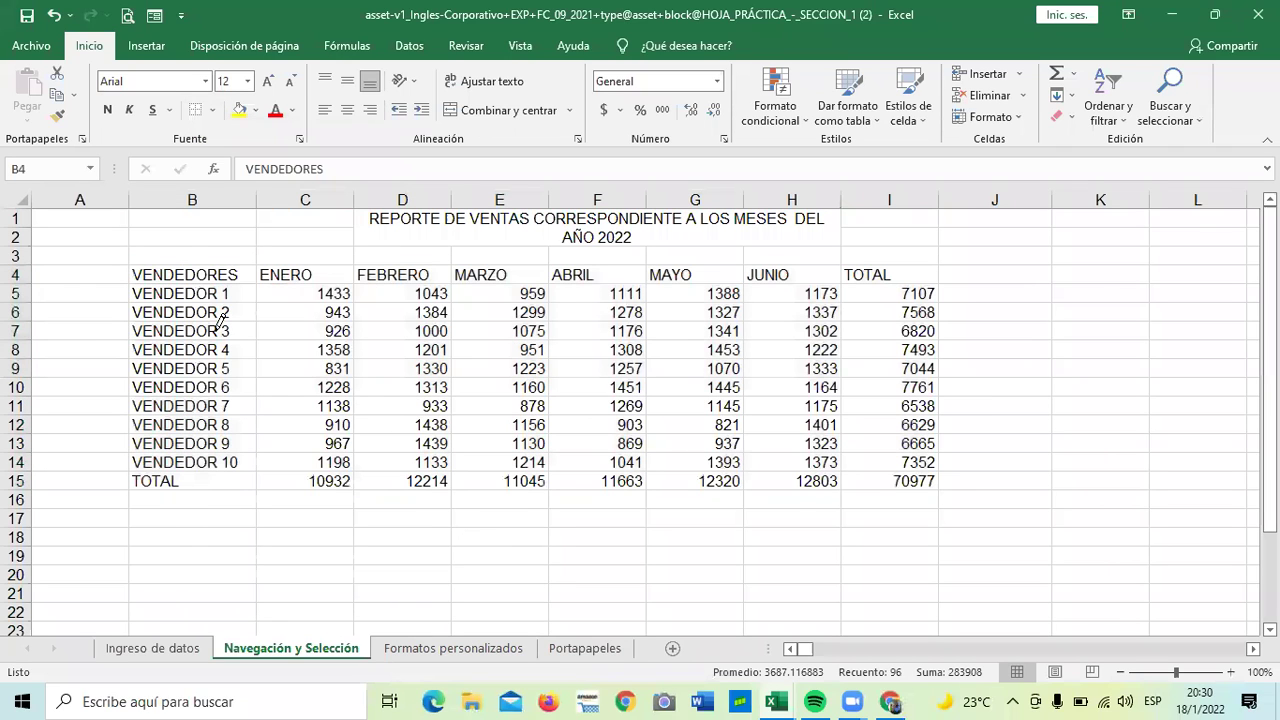
Draw borders along the top and bottom edges of header cells B4 to I4 and beneath cells G5 and H5.
left_click(188, 263)
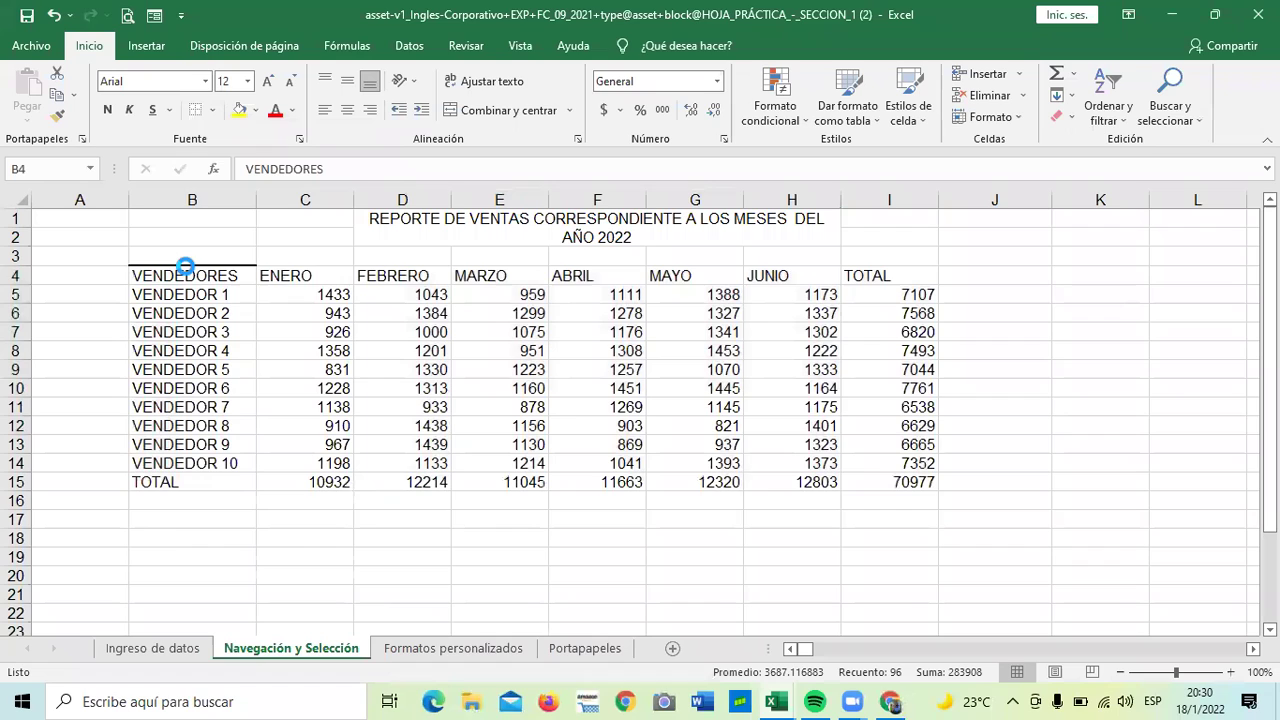
left_click(288, 258)
left_click(410, 259)
left_click(484, 262)
left_click(408, 286)
left_click(330, 285)
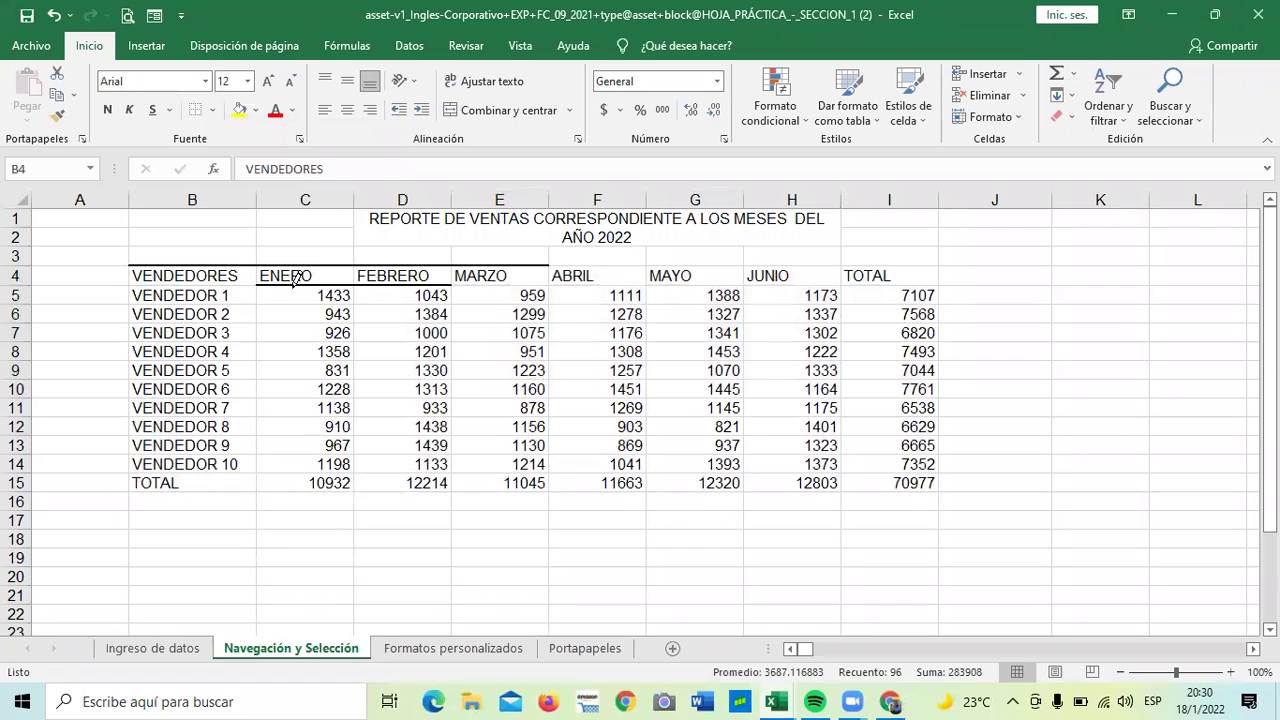
left_click(155, 285)
left_click(566, 262)
left_click(574, 285)
left_click(505, 285)
left_click(688, 265)
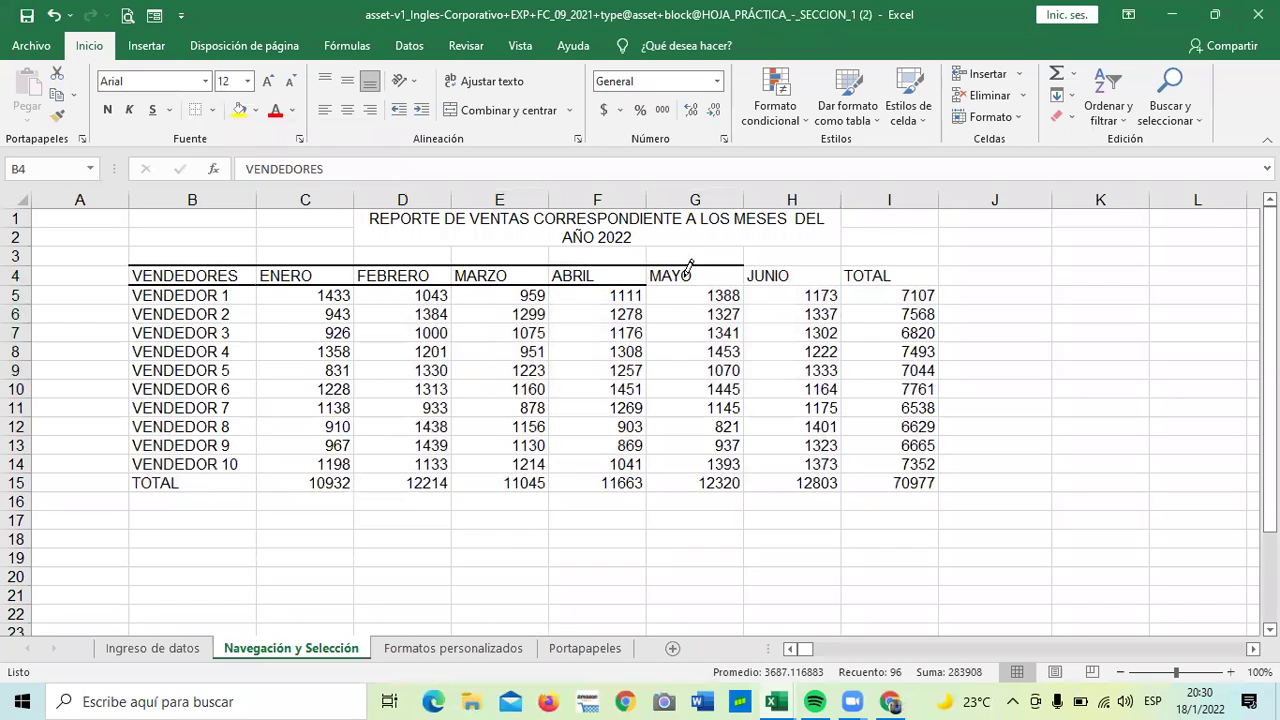
left_click(705, 285)
left_click(776, 264)
left_click(778, 284)
left_click(899, 266)
left_click(908, 286)
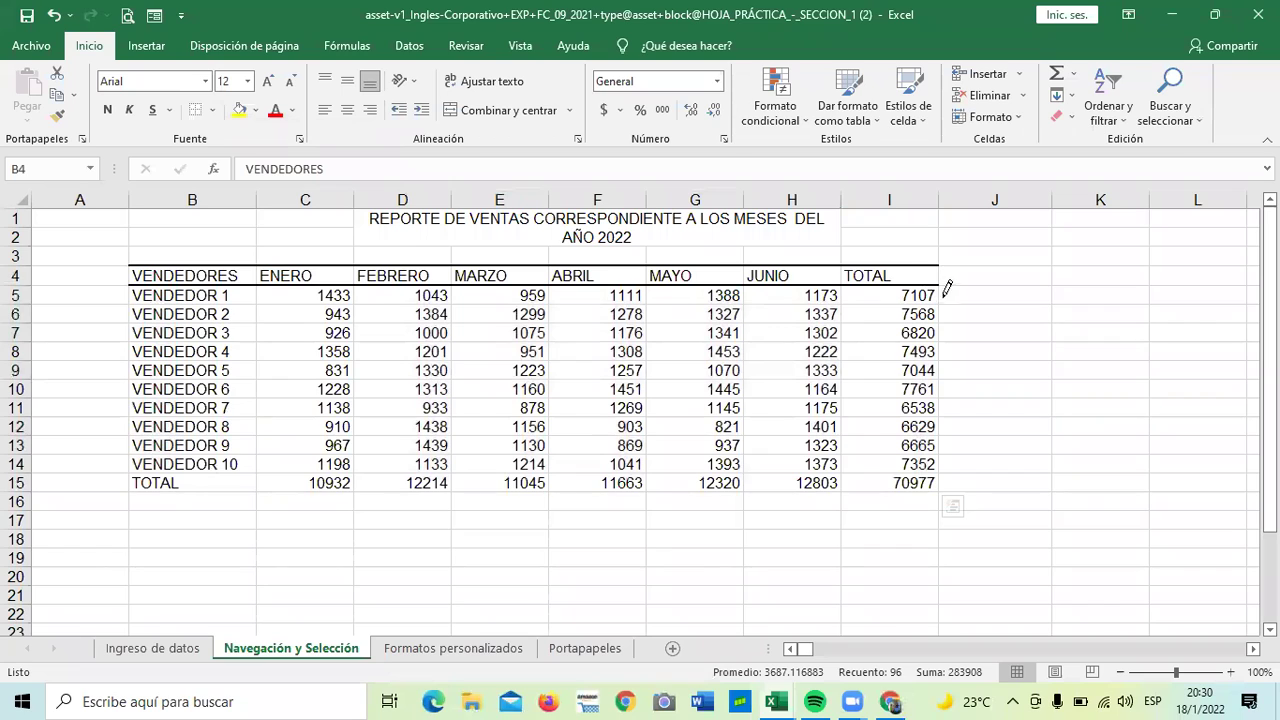
left_click(824, 303)
left_click(724, 303)
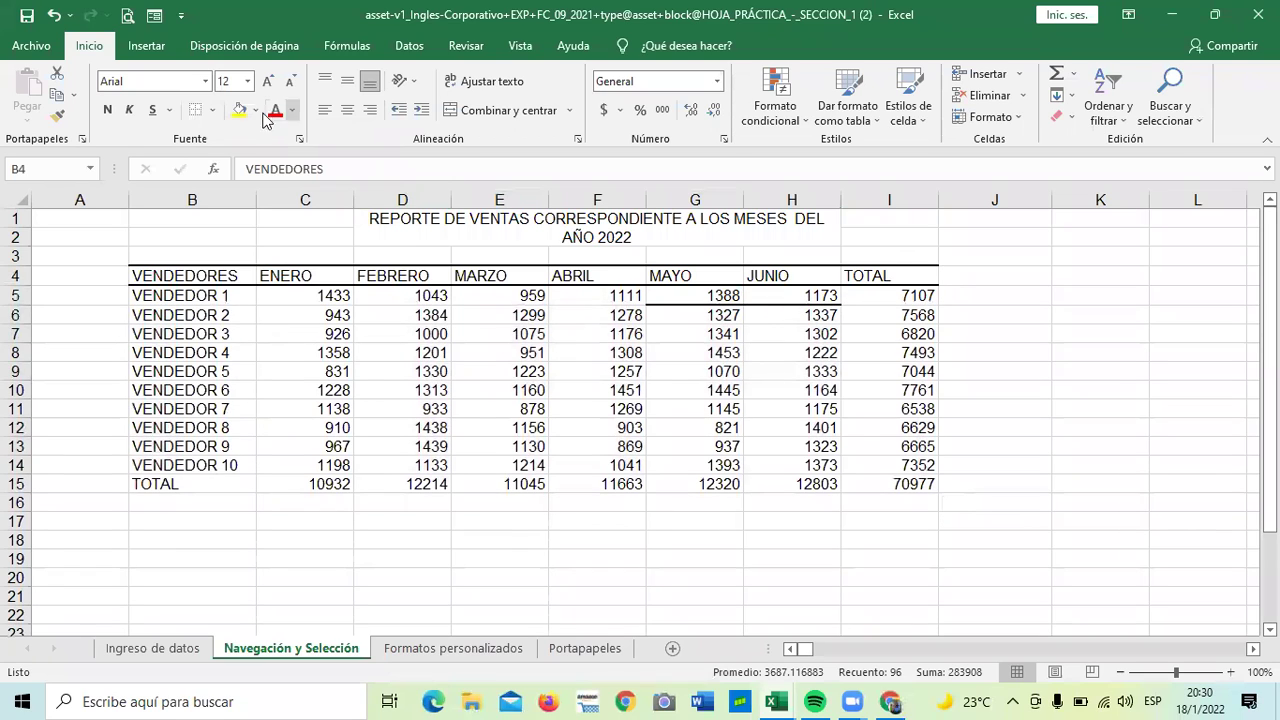
Remove all borders from the sales table, B4 to I15, and deselect it.
left_click(212, 110)
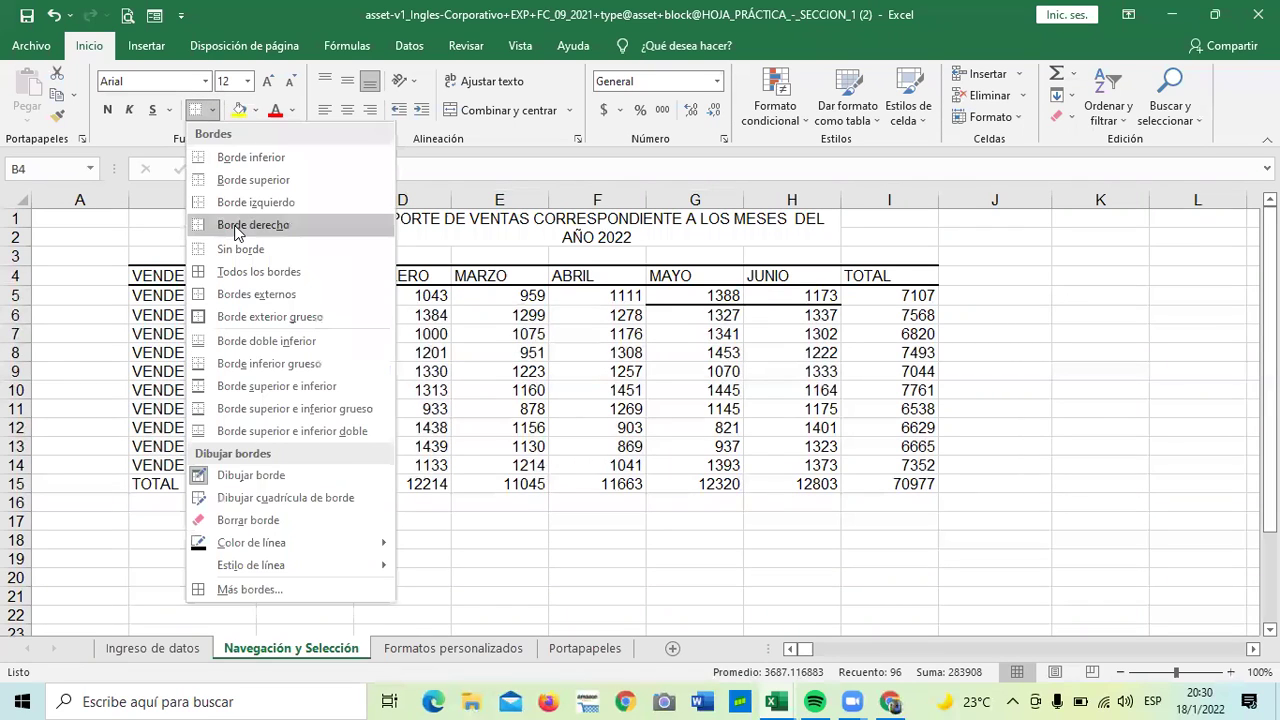
left_click(238, 249)
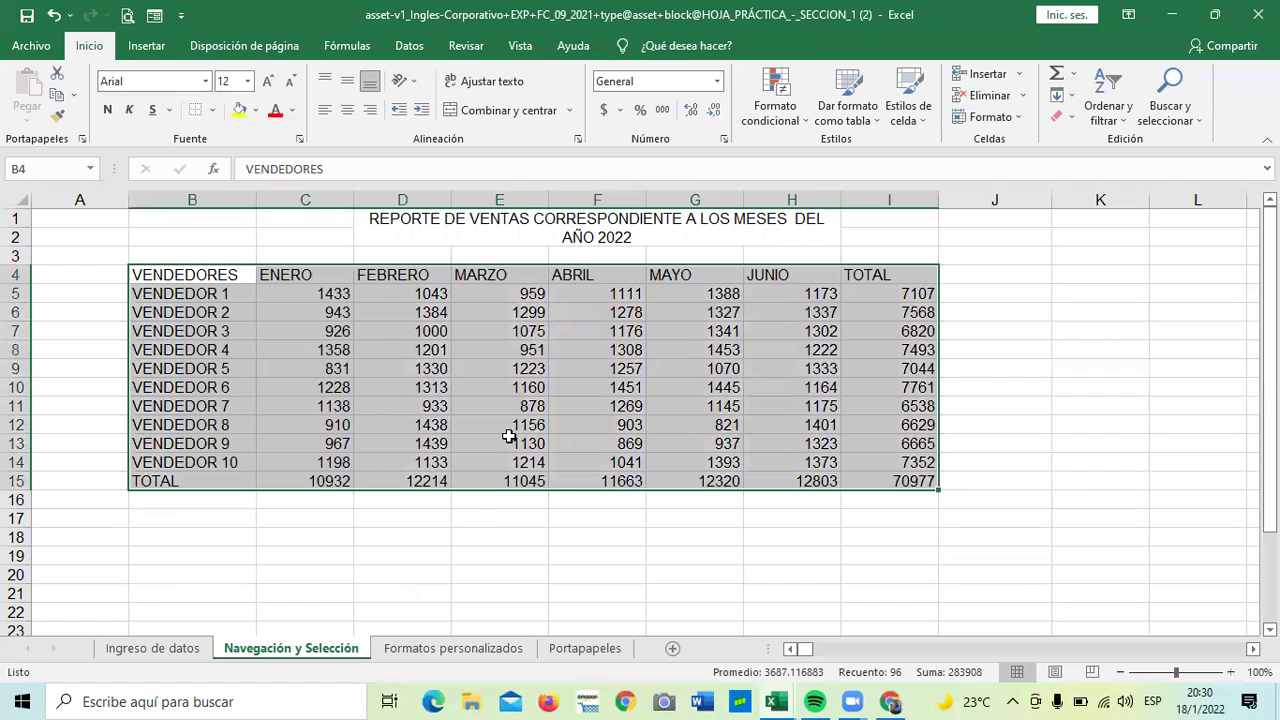
left_click(583, 521)
Apply all borders to the sales table, B4 to I15, with the current medium line, and deselect it with cell E19.
left_click_drag(185, 275, 884, 481)
left_click(211, 110)
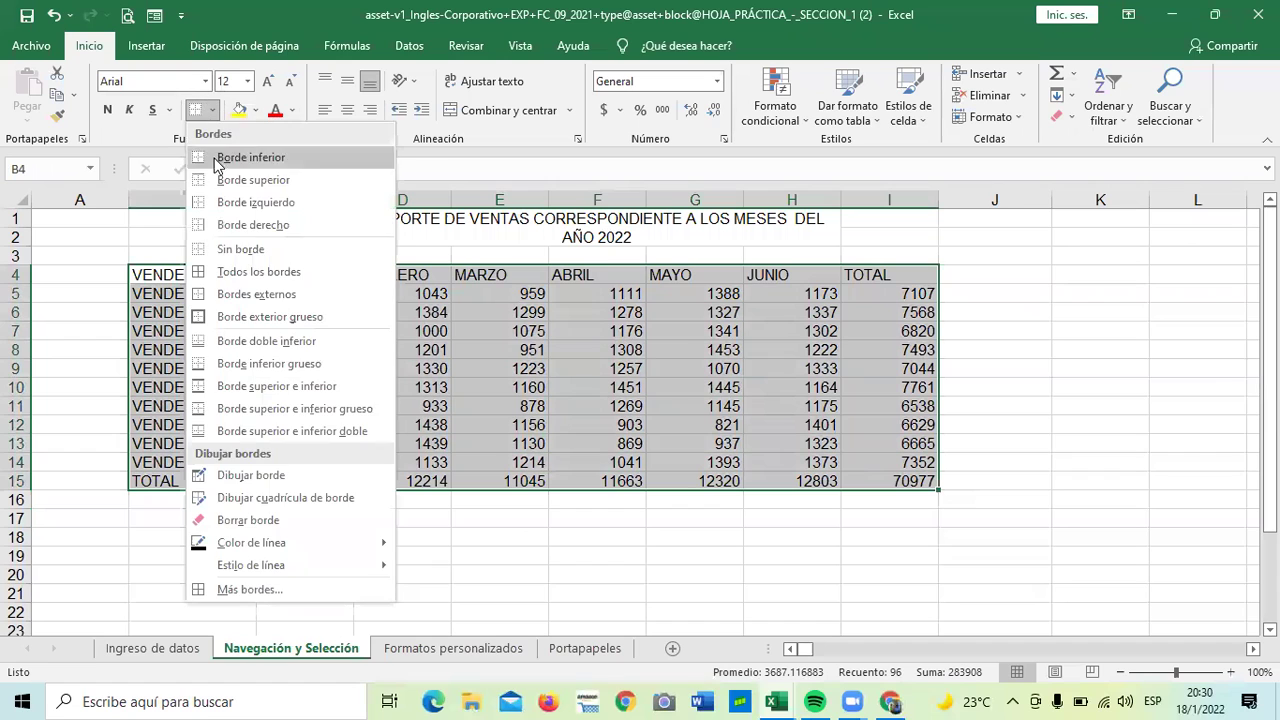
left_click(268, 274)
left_click(477, 566)
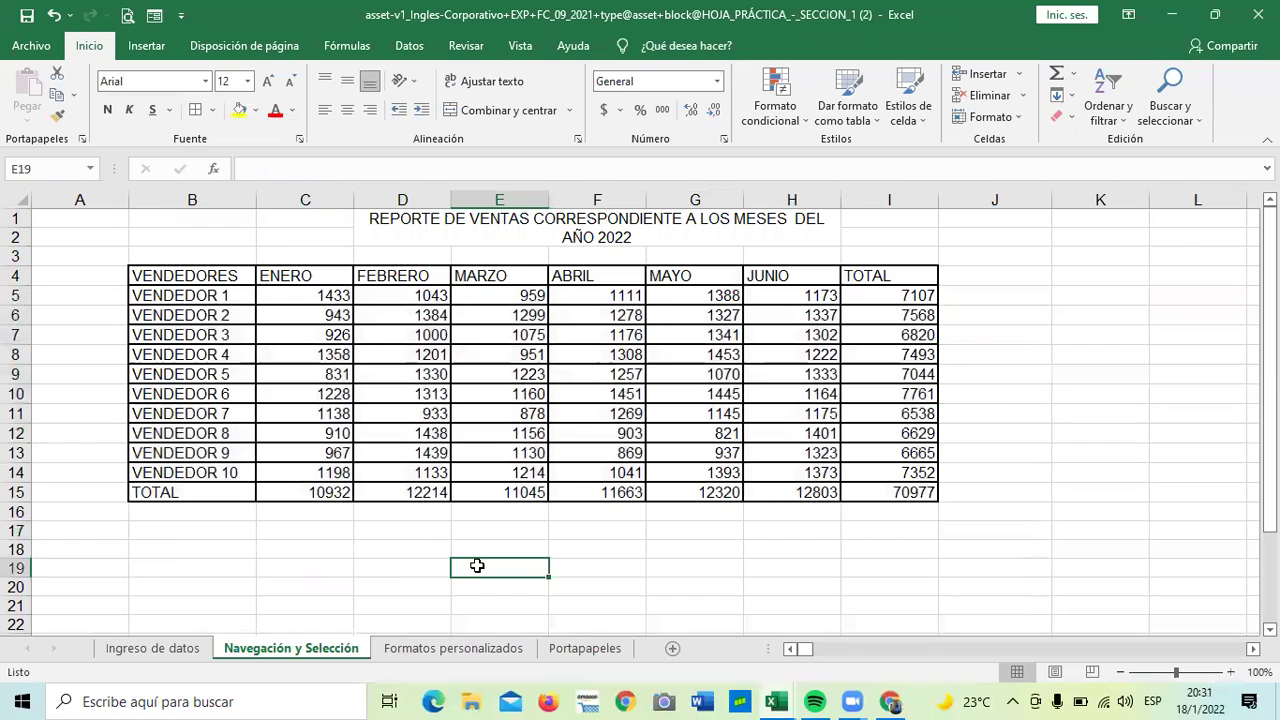
Set the border line style to the thin solid line.
left_click(211, 110)
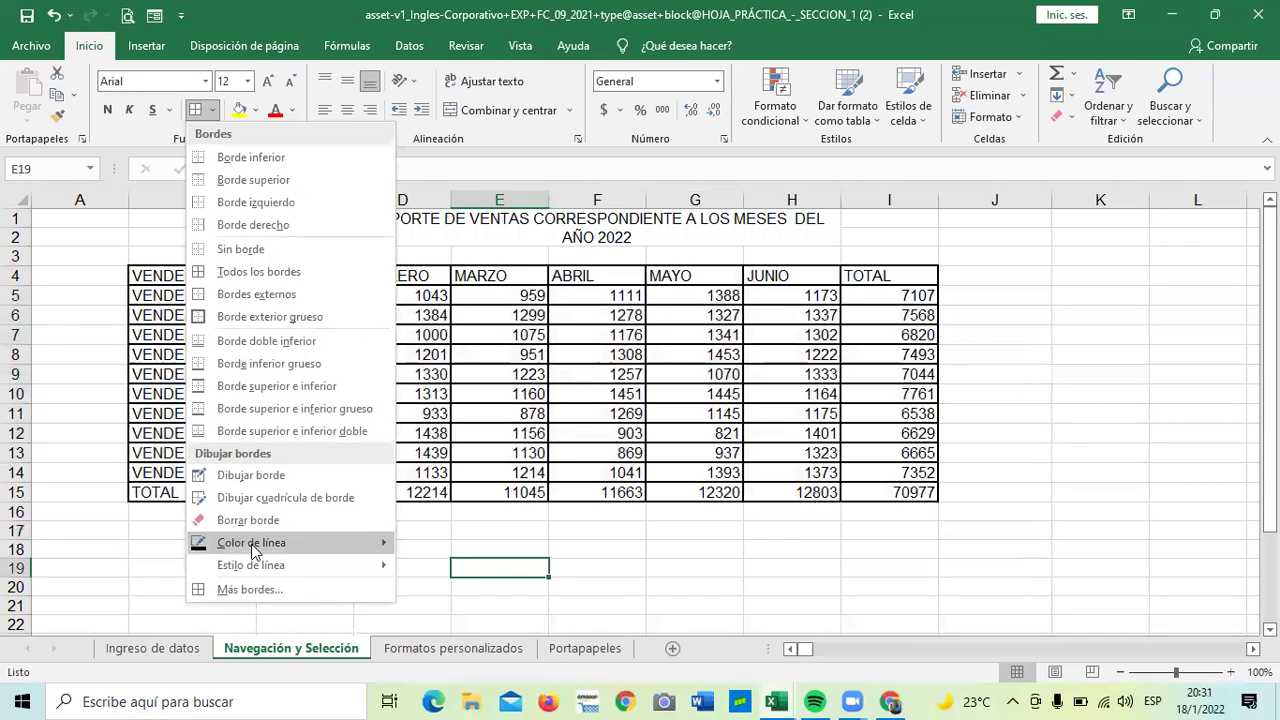
mouse_move(253, 550)
mouse_move(329, 543)
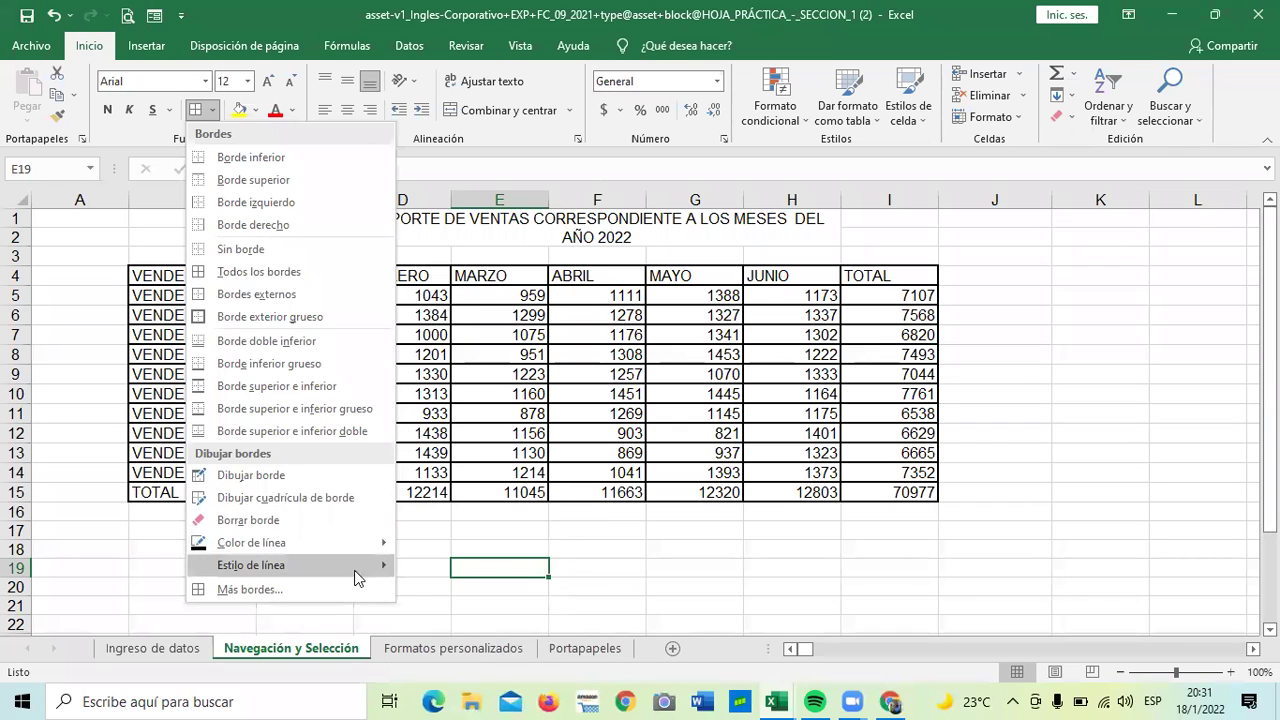
mouse_move(362, 572)
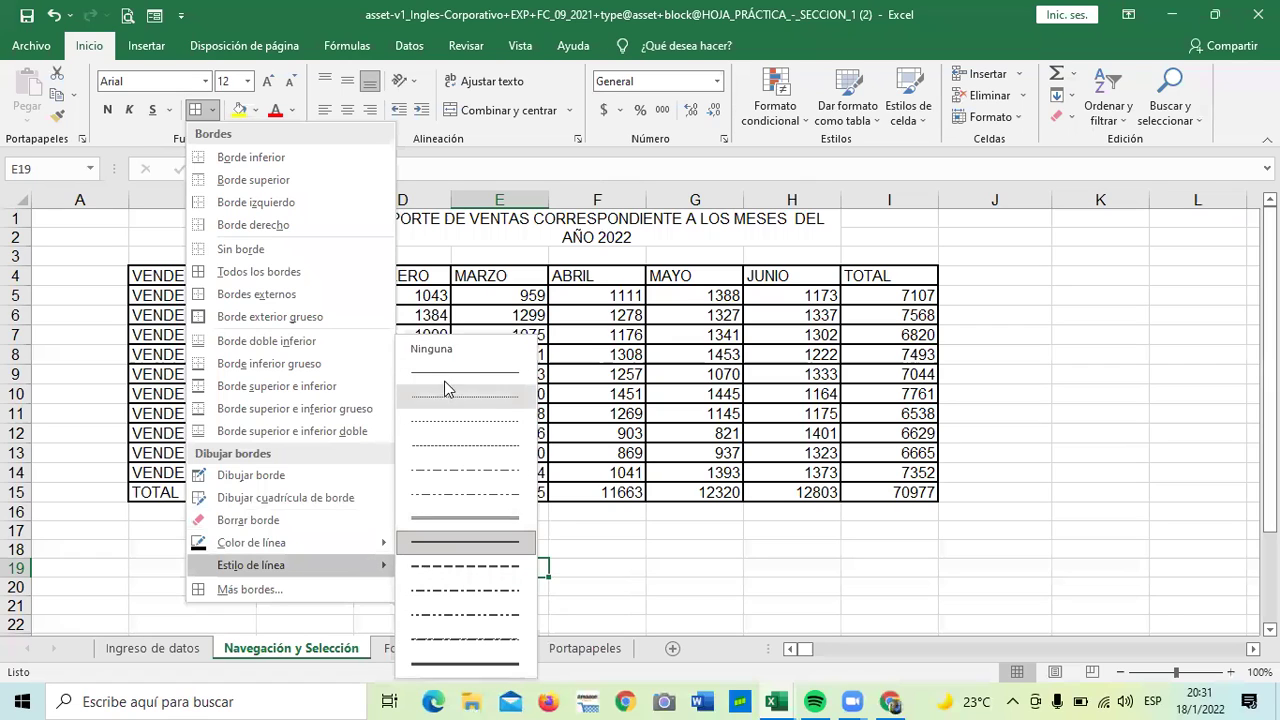
left_click(449, 371)
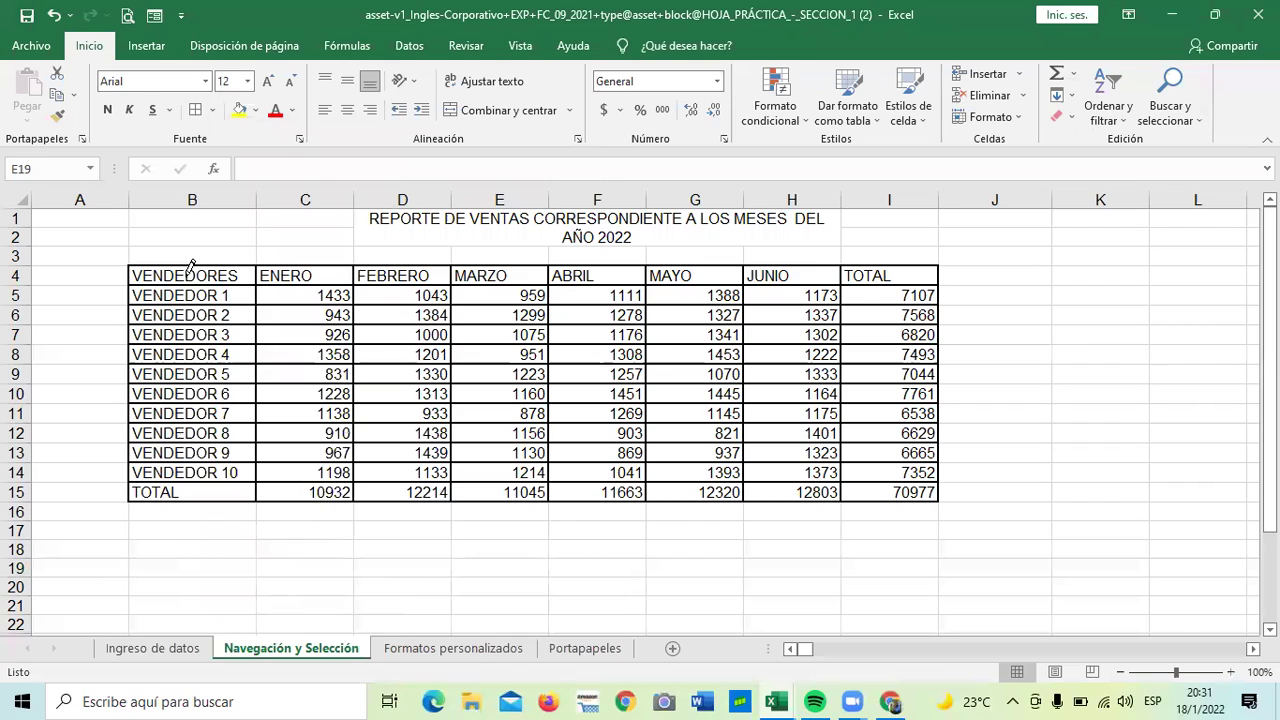
Undo the recent border changes until the medium all-borders formatting is removed from the sales table.
left_click(114, 247)
left_click(56, 17)
left_click(56, 17)
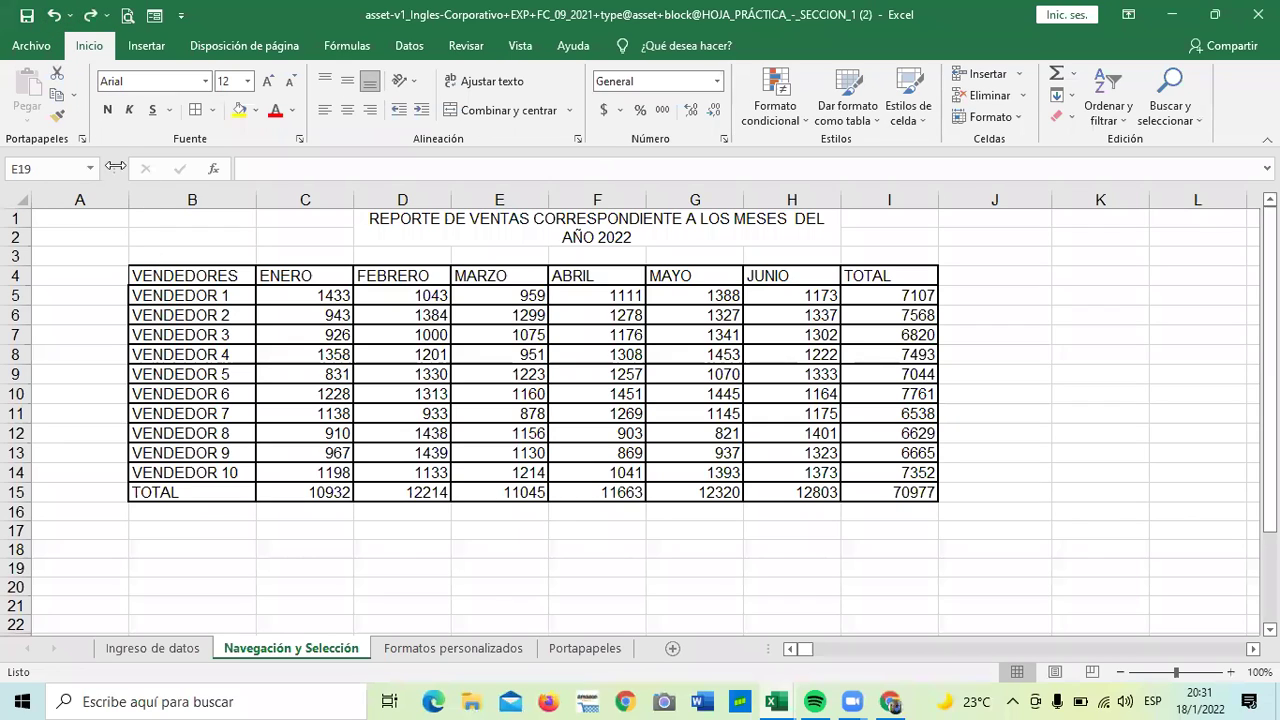
left_click(56, 17)
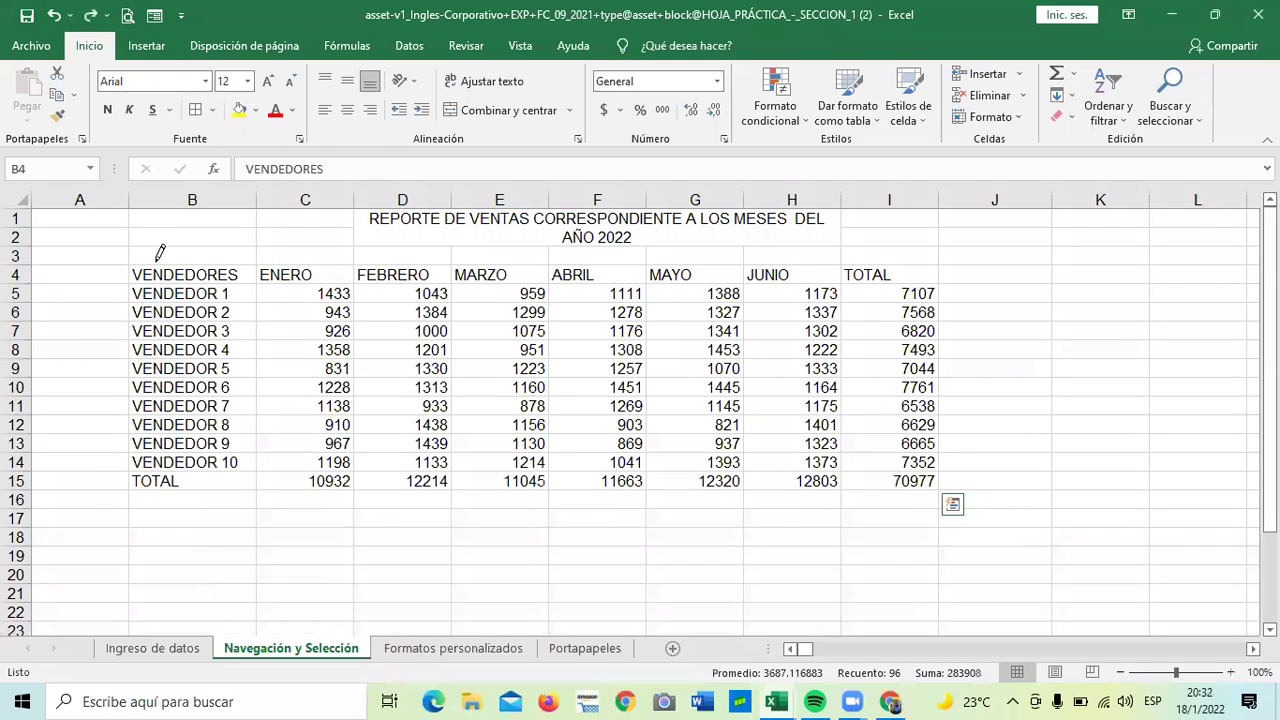
Leave border drawing and apply all borders in the thin line to the sales table, B4 to I15, then select cell F20.
left_click(212, 110)
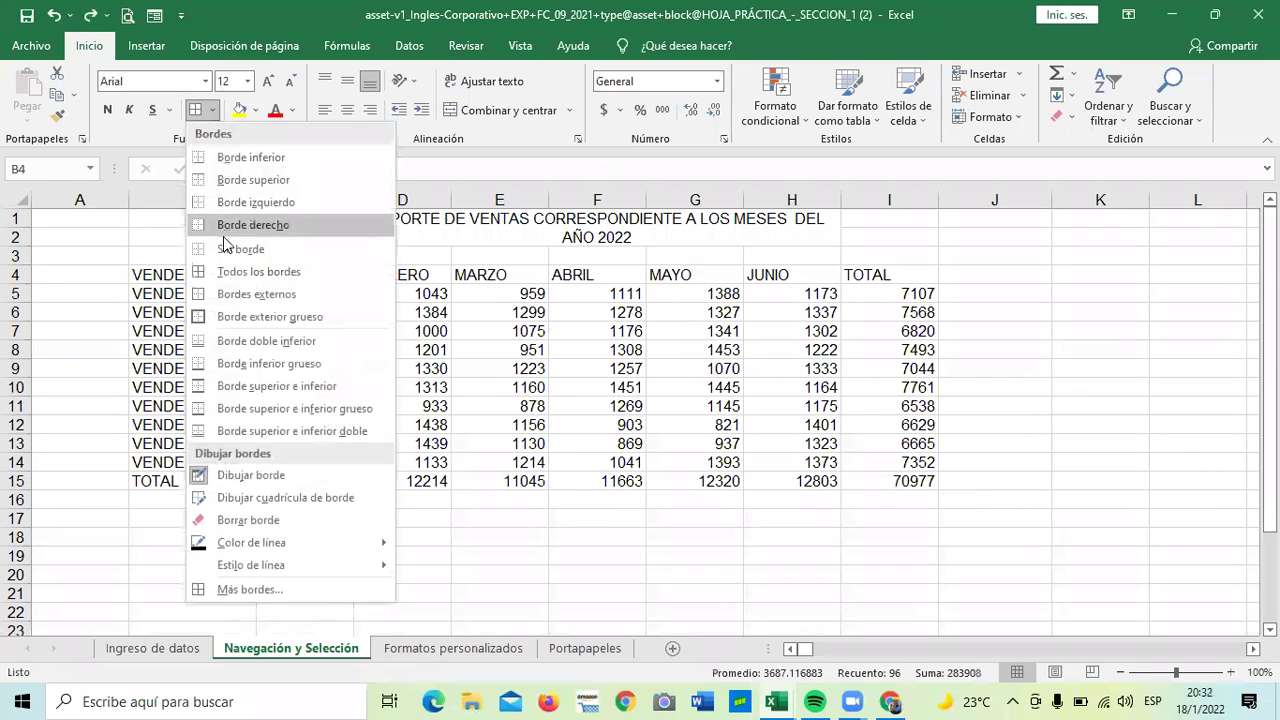
left_click(189, 270)
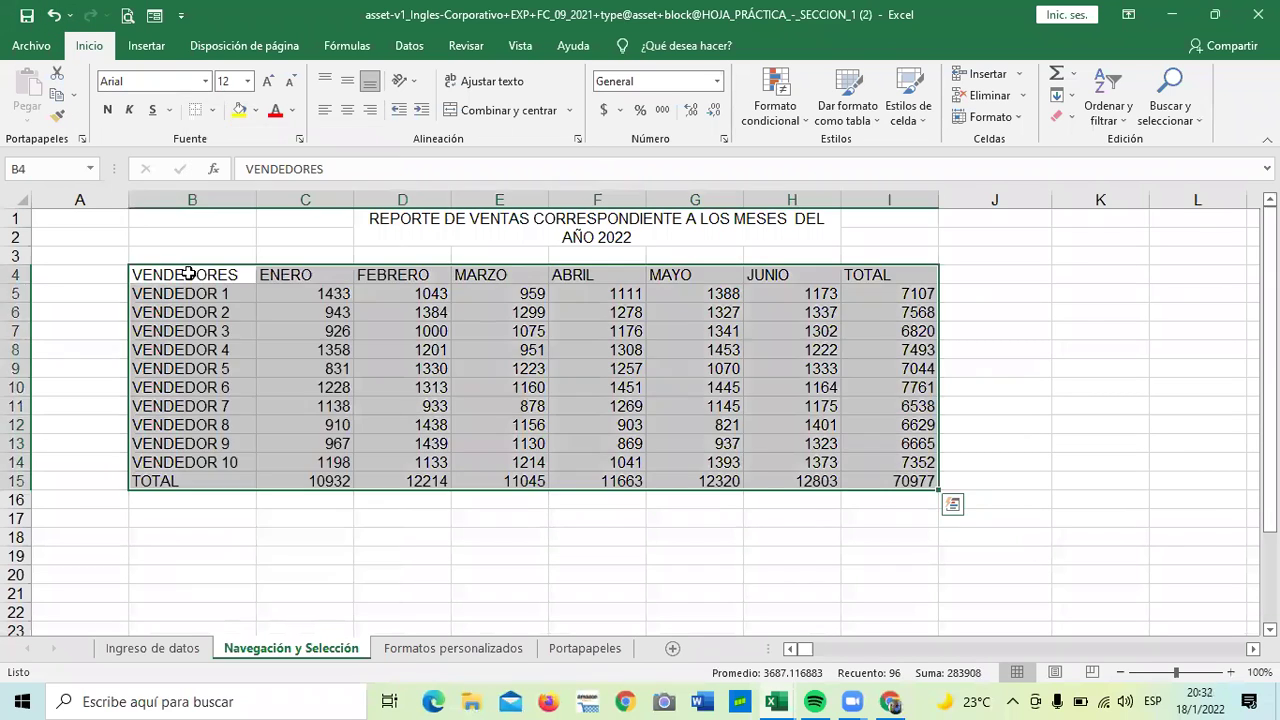
left_click(212, 110)
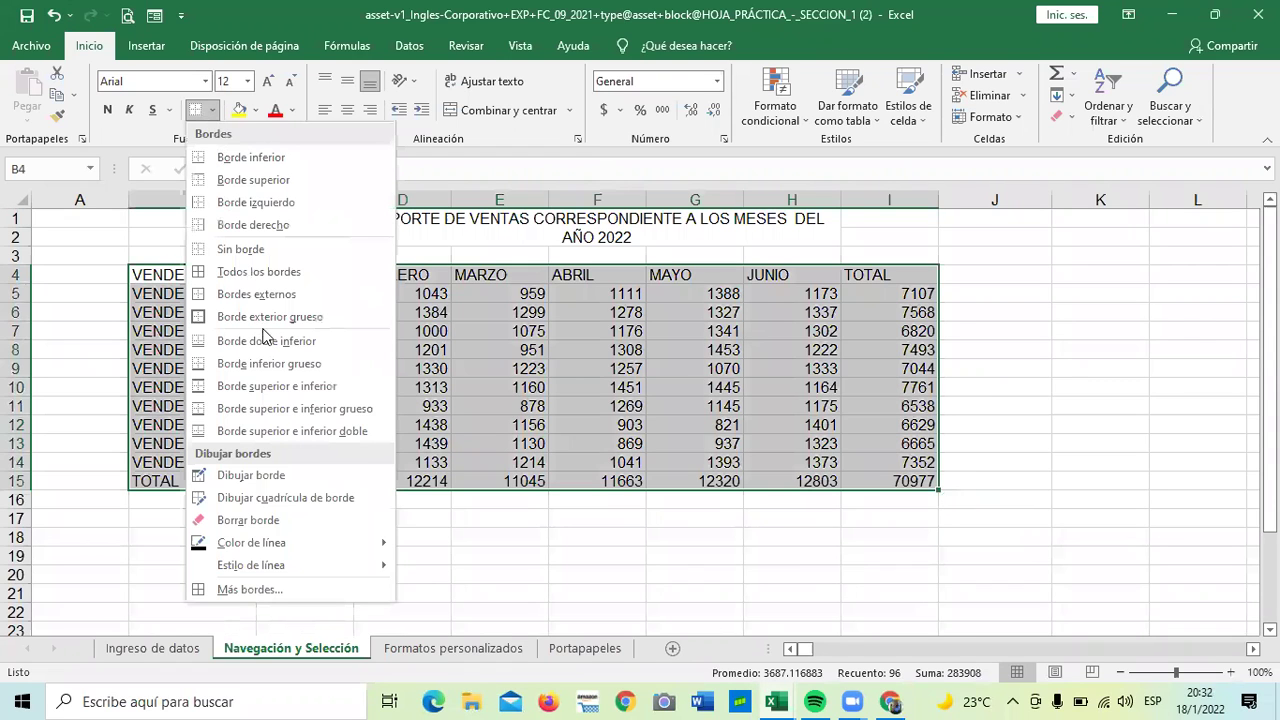
left_click(264, 271)
left_click(598, 573)
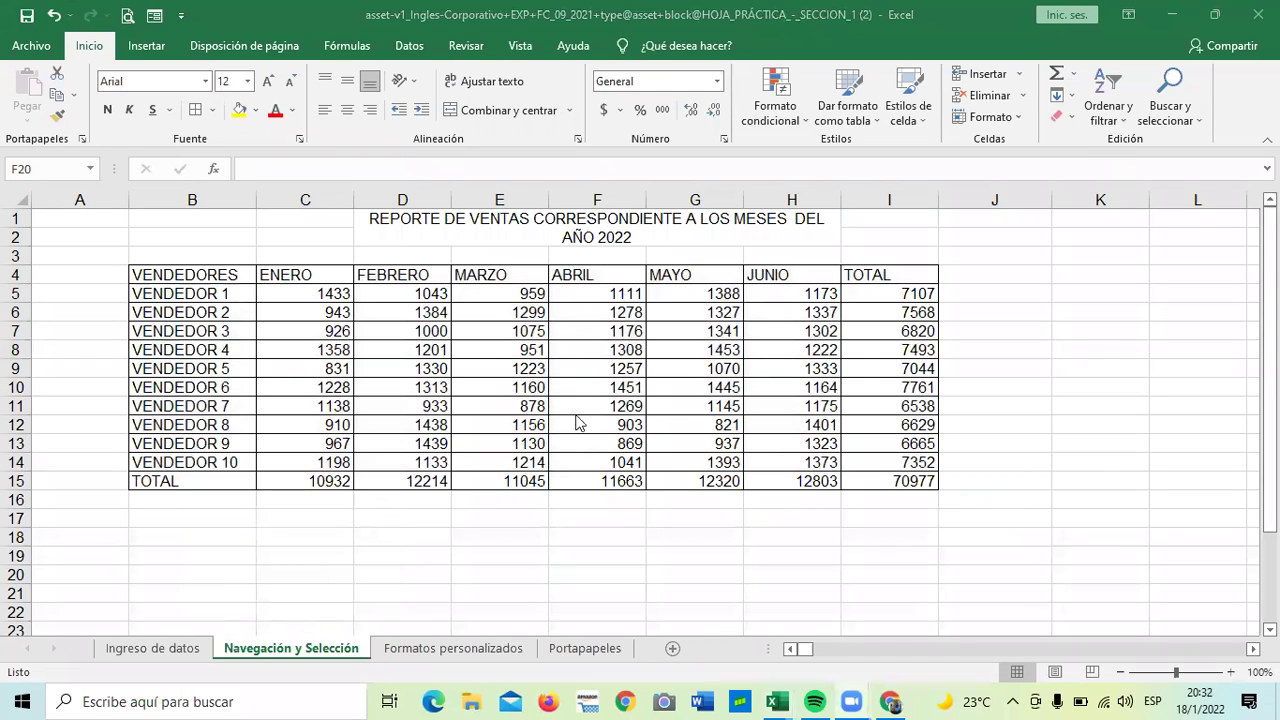
left_click_drag(885, 299, 888, 481)
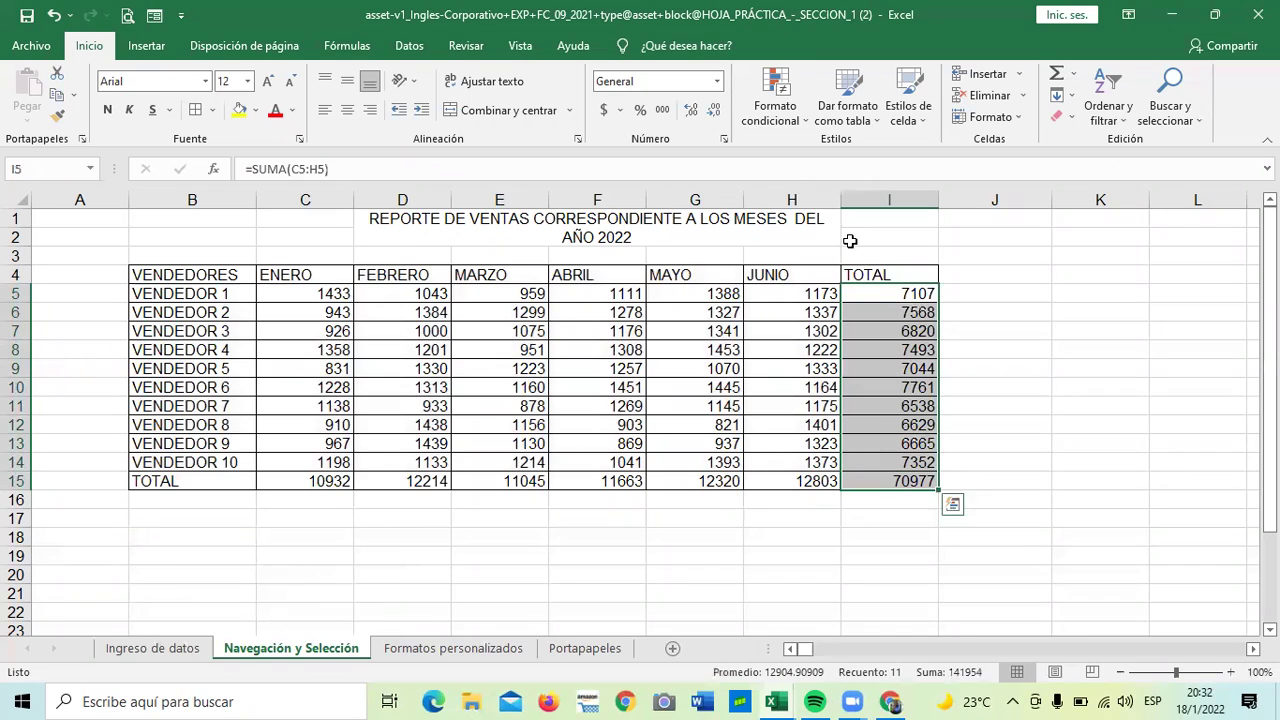
left_click(1006, 401)
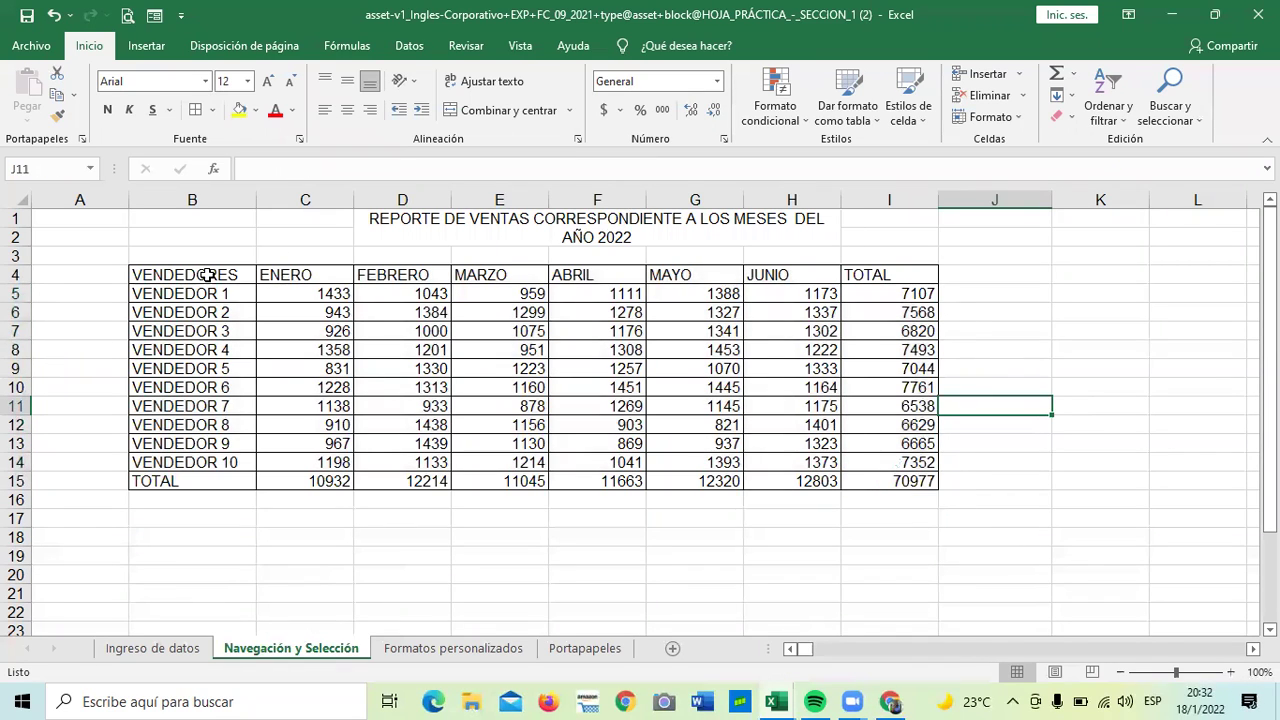
Fill the header cells B4 to I4 with the green theme color and deselect them.
left_click_drag(220, 273, 870, 273)
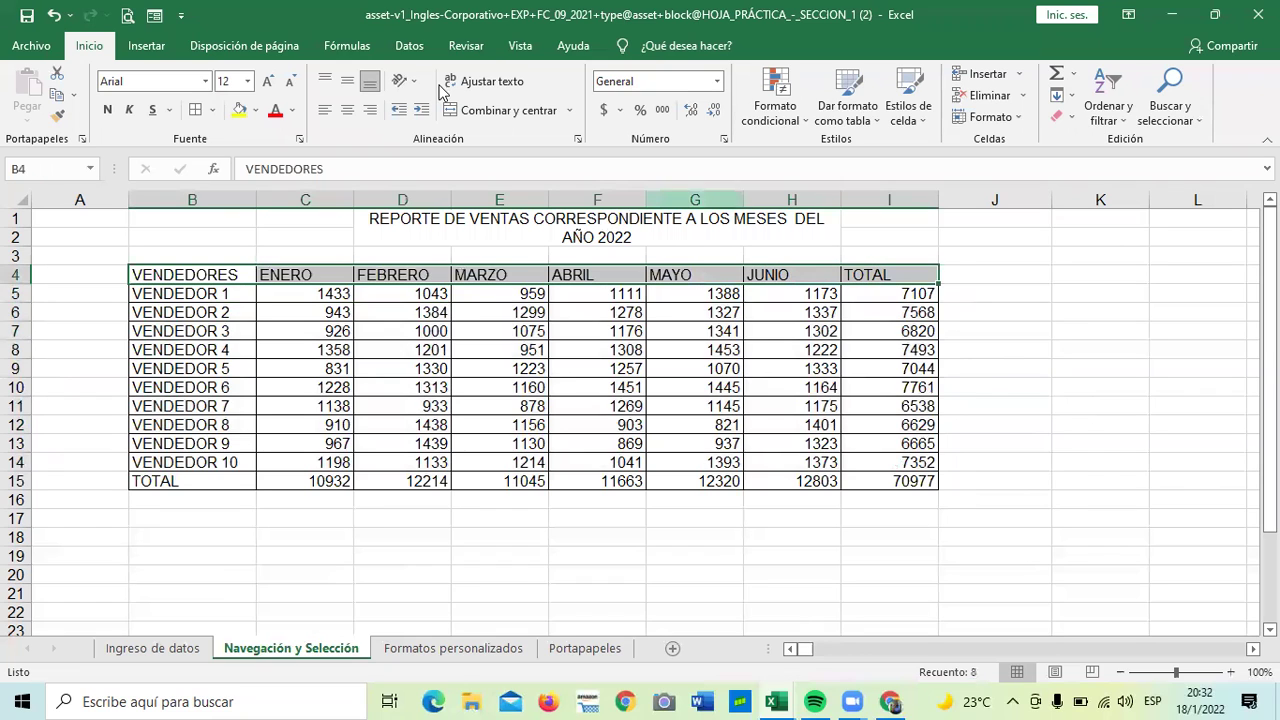
left_click(258, 110)
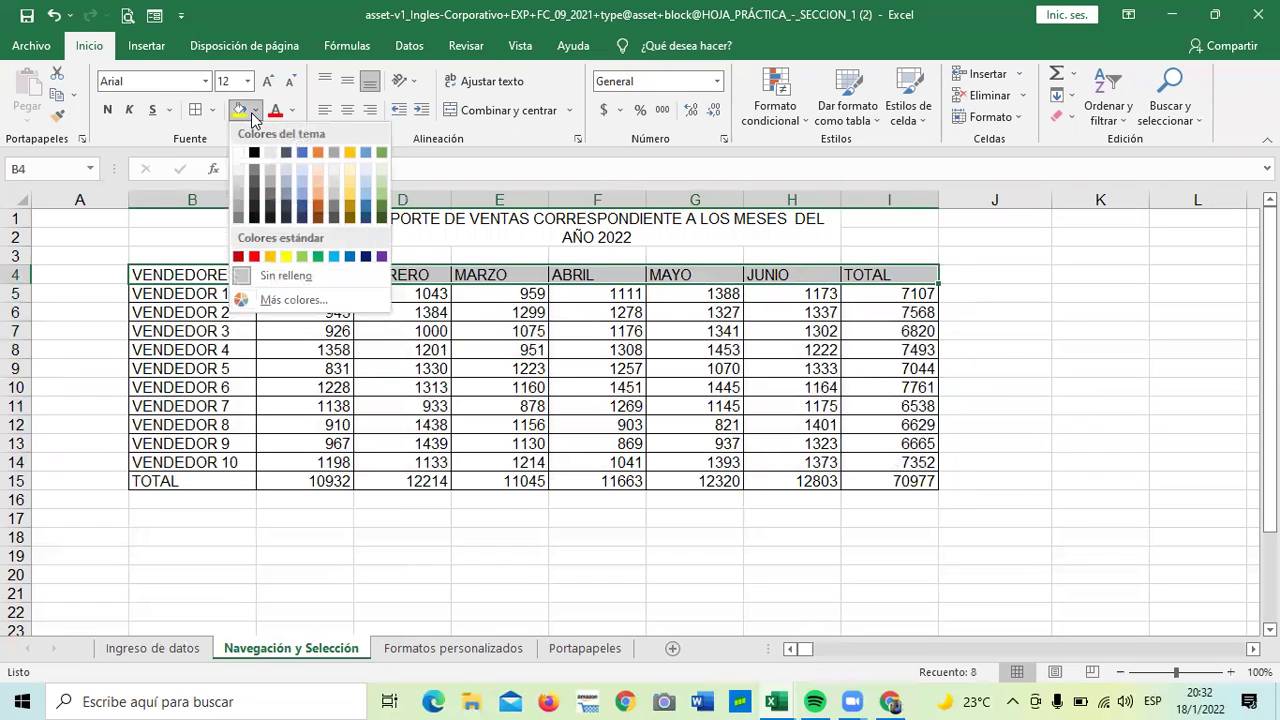
left_click(377, 154)
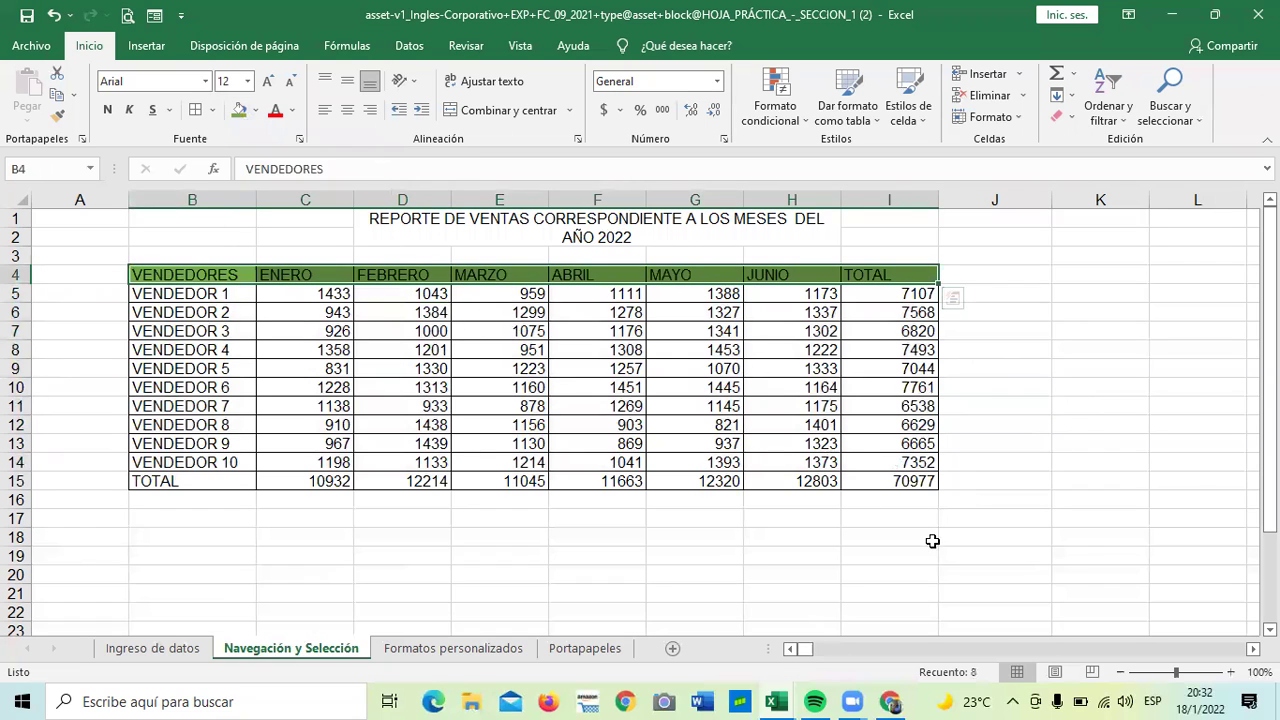
left_click(975, 371)
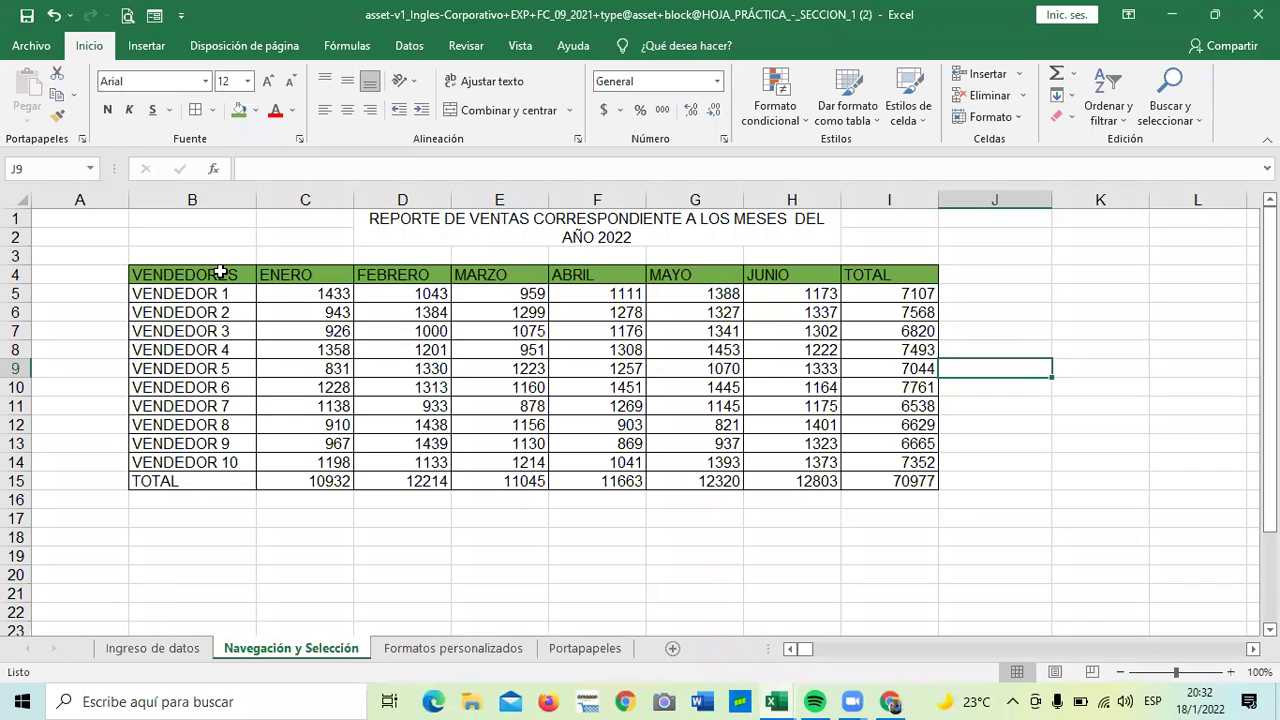
left_click(500, 522)
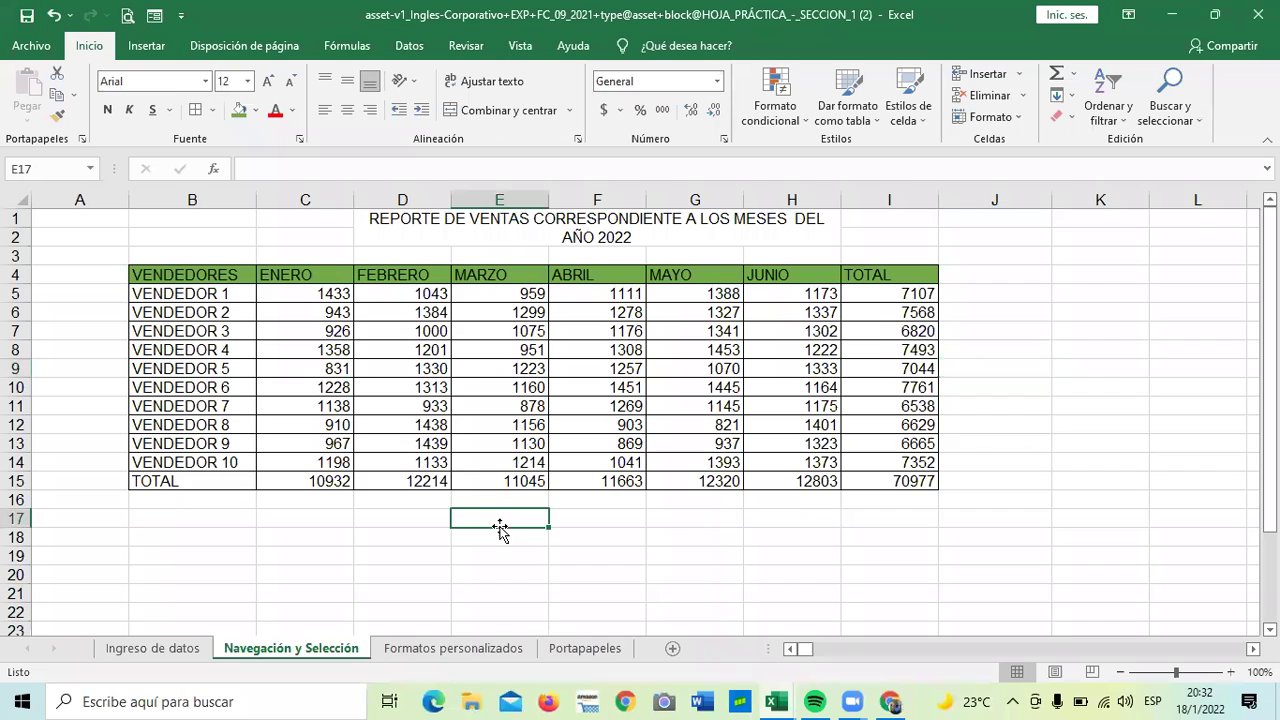
Remove the fill color from header cells B4 to I4 and deselect them with cell K9.
left_click(220, 273)
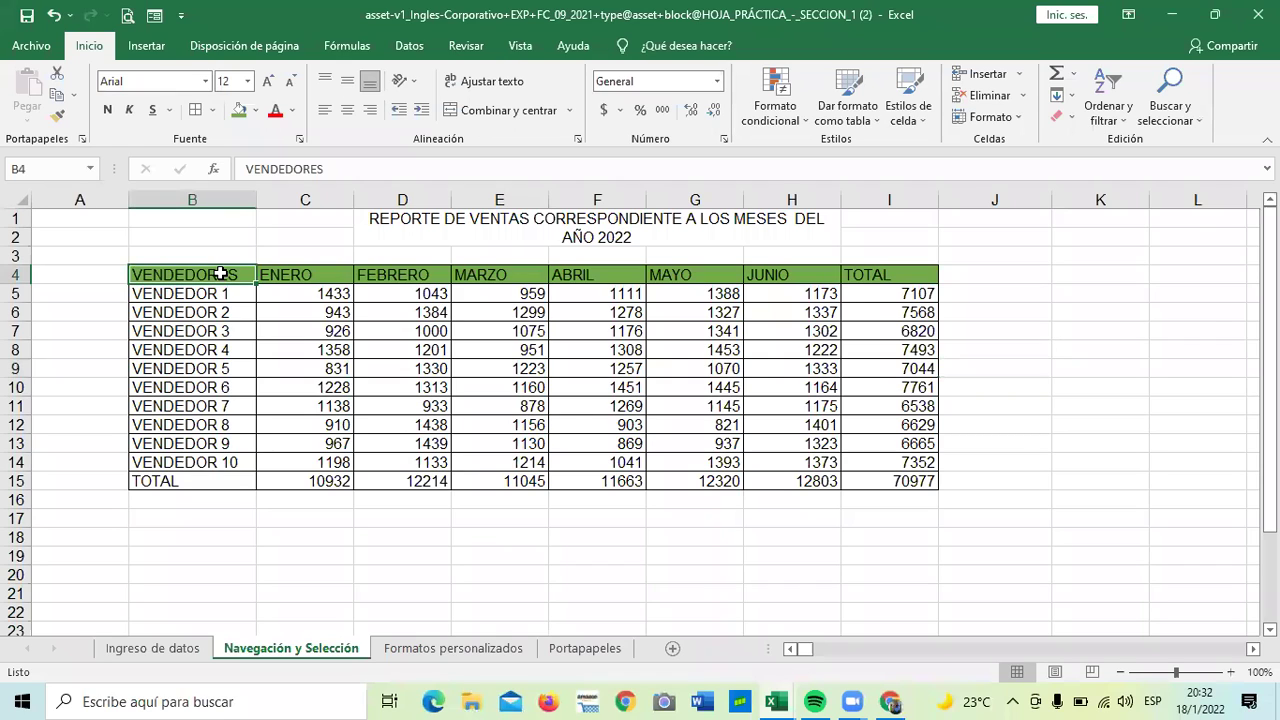
left_click(400, 590)
left_click_drag(228, 273, 888, 272)
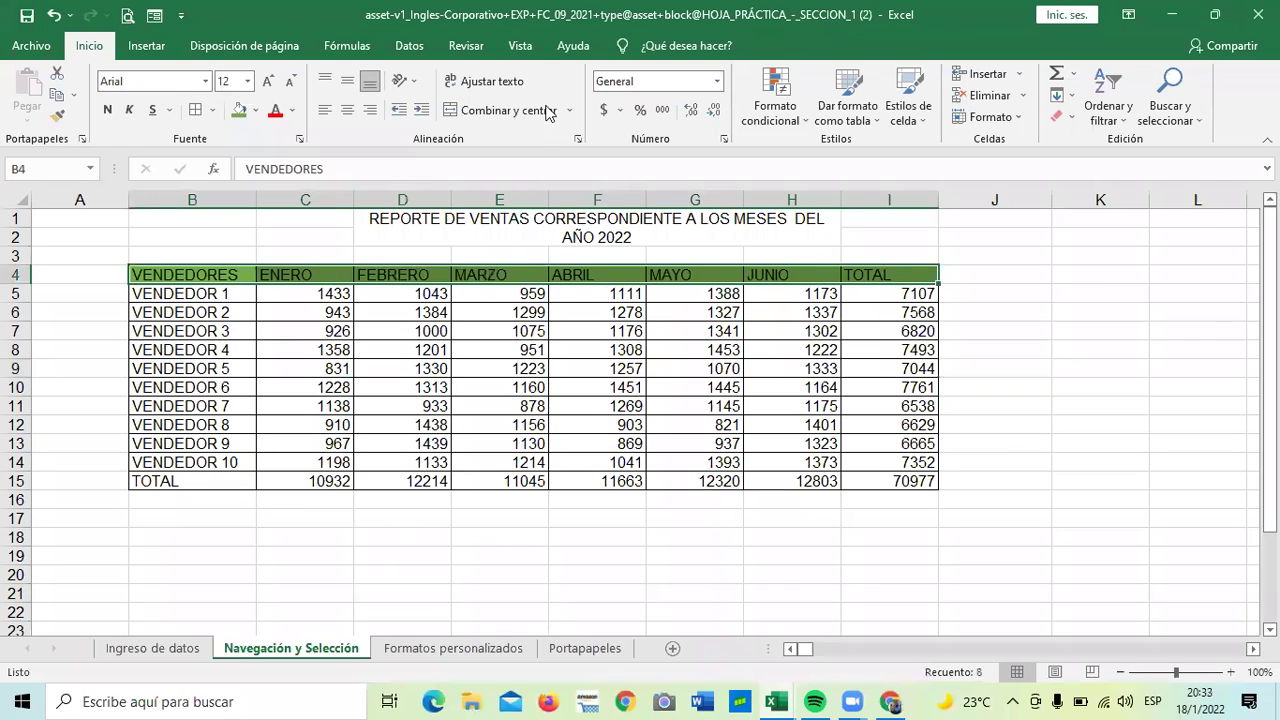
left_click(258, 110)
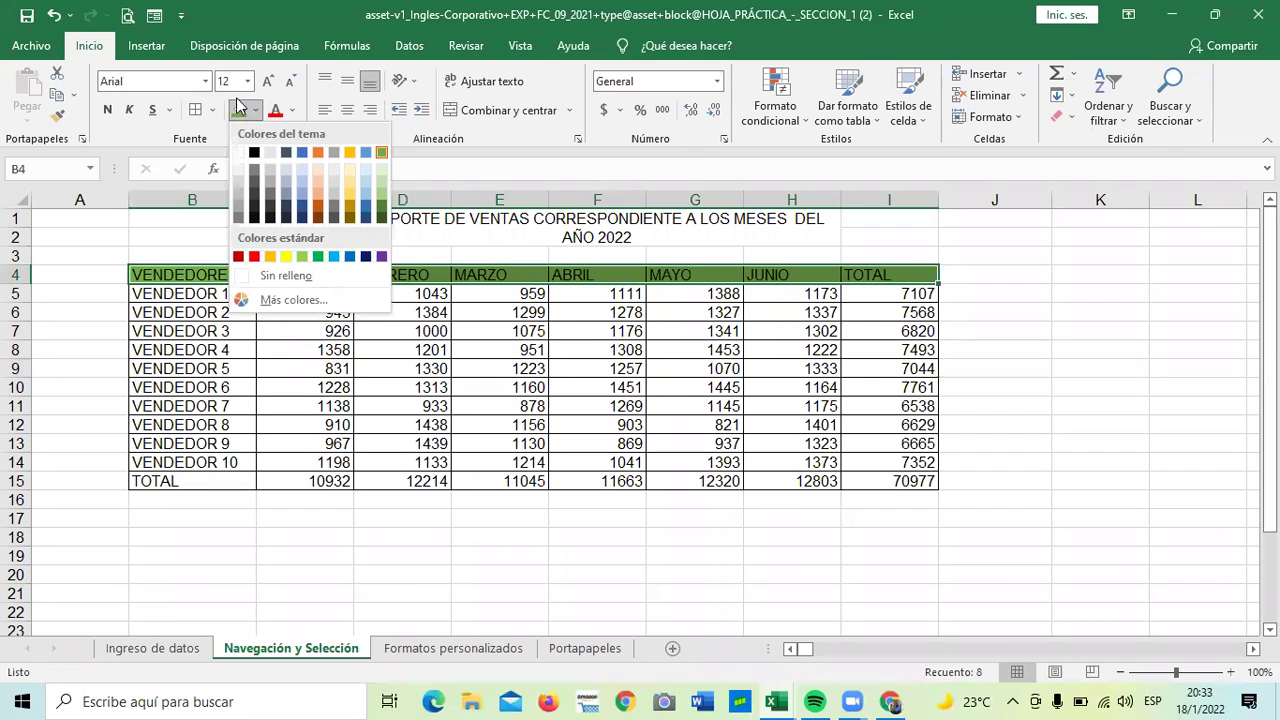
left_click(265, 278)
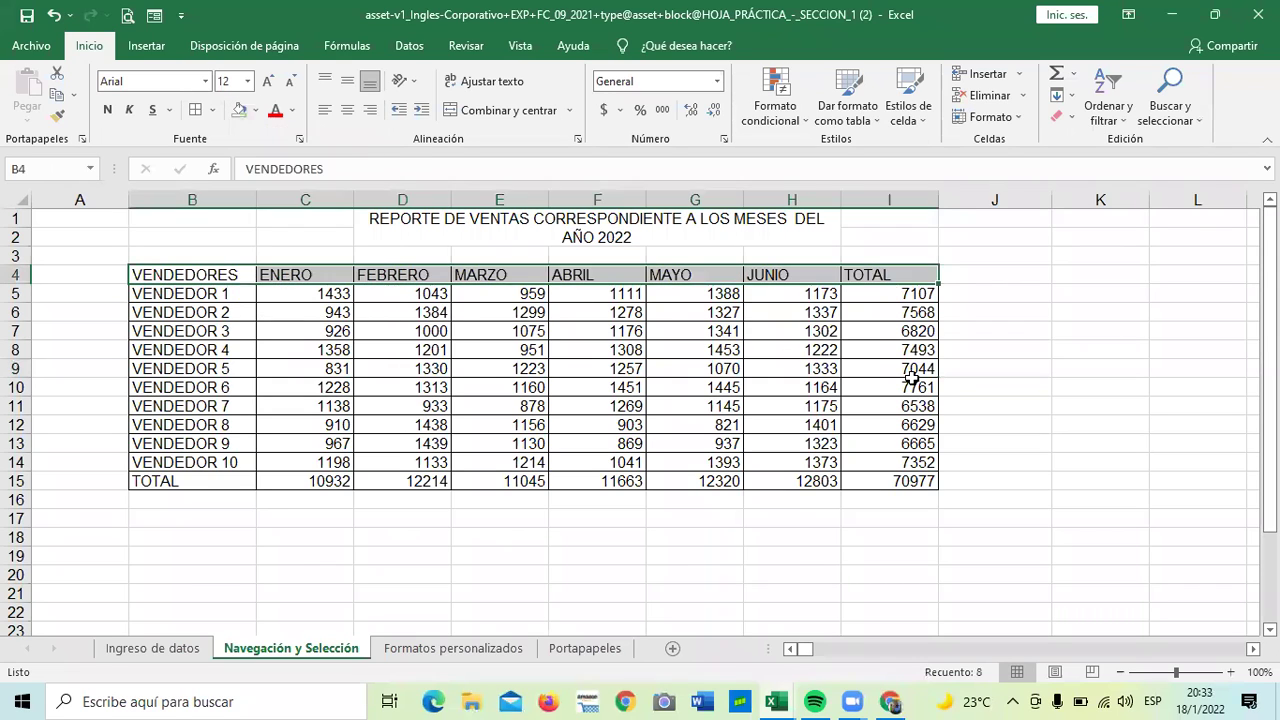
left_click(1063, 369)
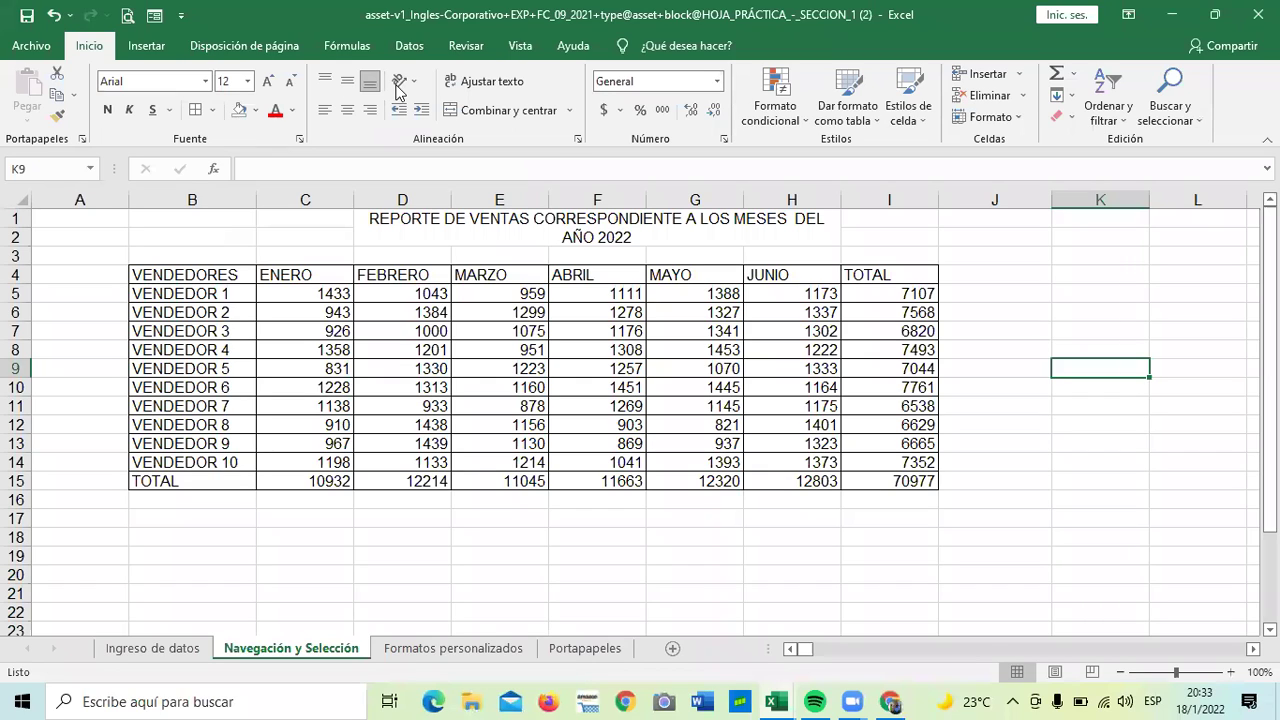
Switch to the Excel course page in Chrome and open lesson 1.1 - Objetivo de la lección.
scroll(515, 500, "down", 2)
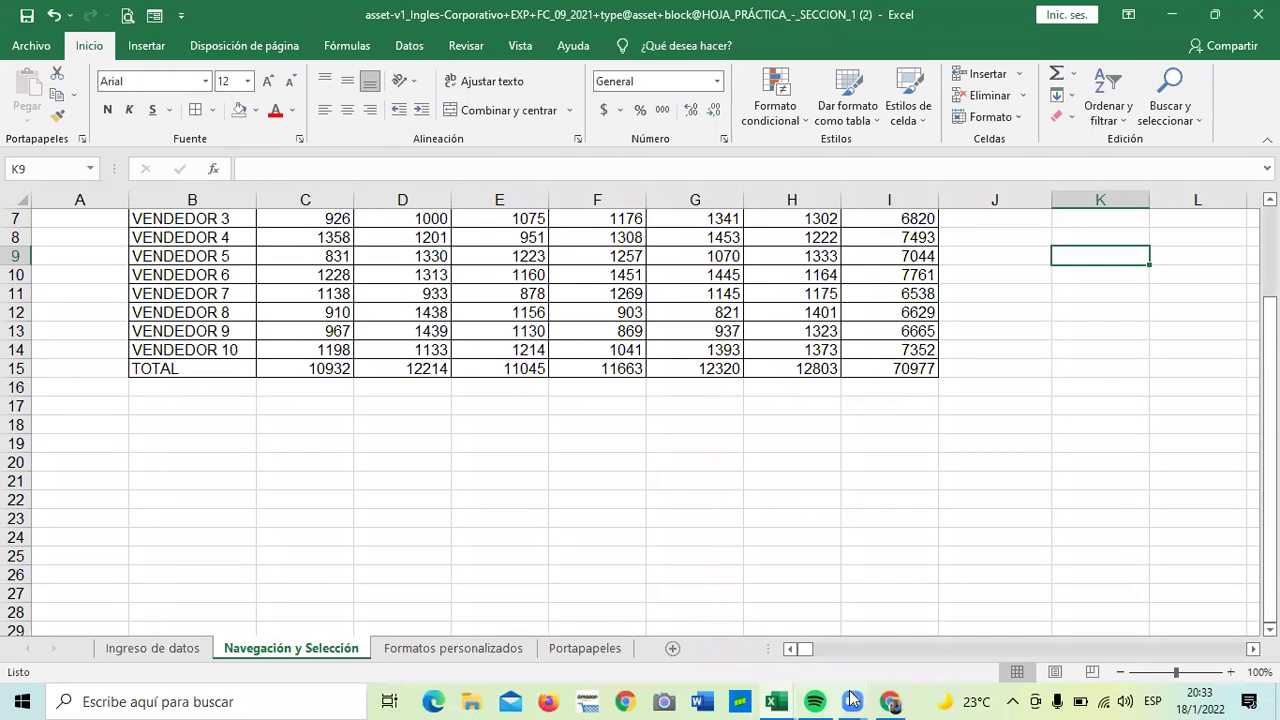
mouse_move(886, 697)
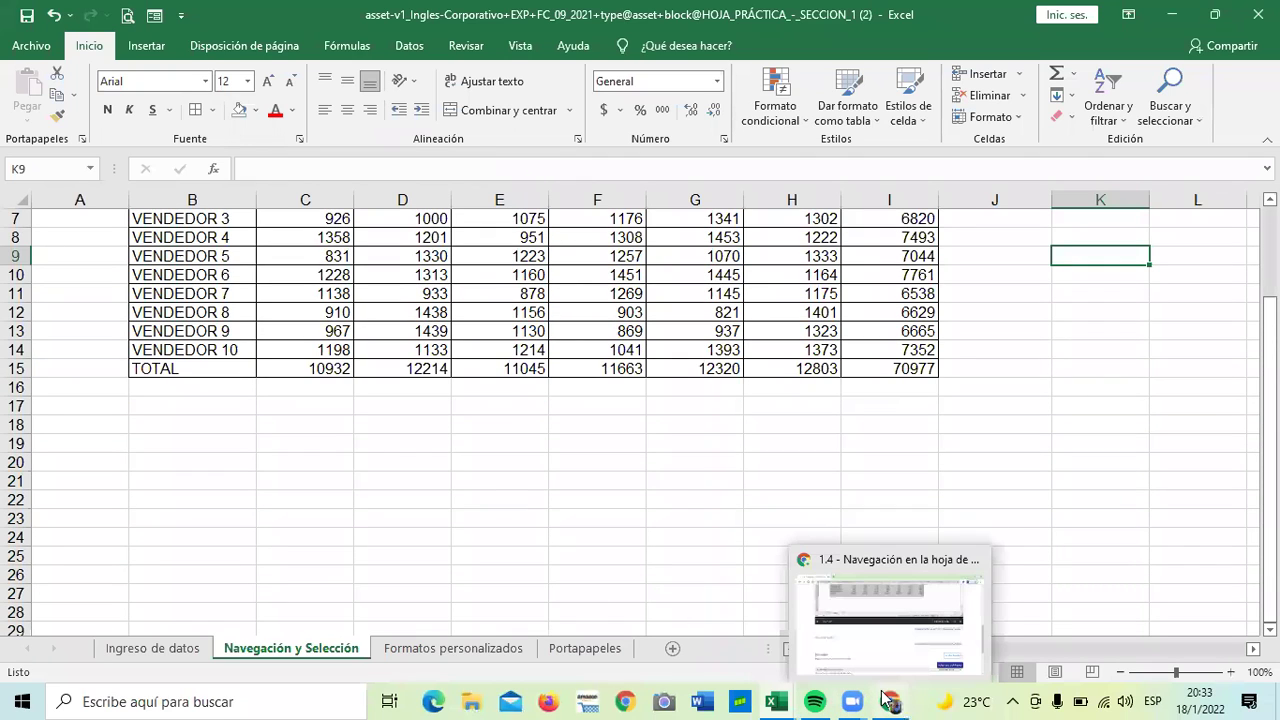
left_click(864, 630)
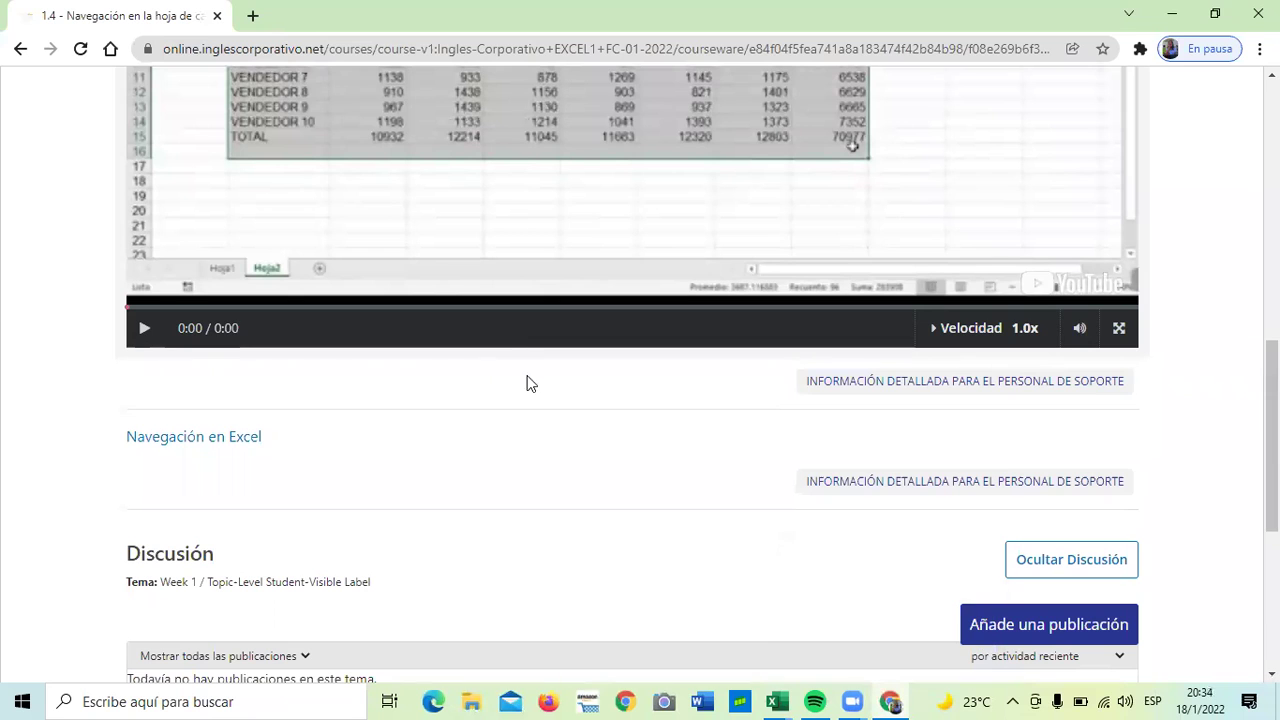
scroll(1200, 400, "up", 4)
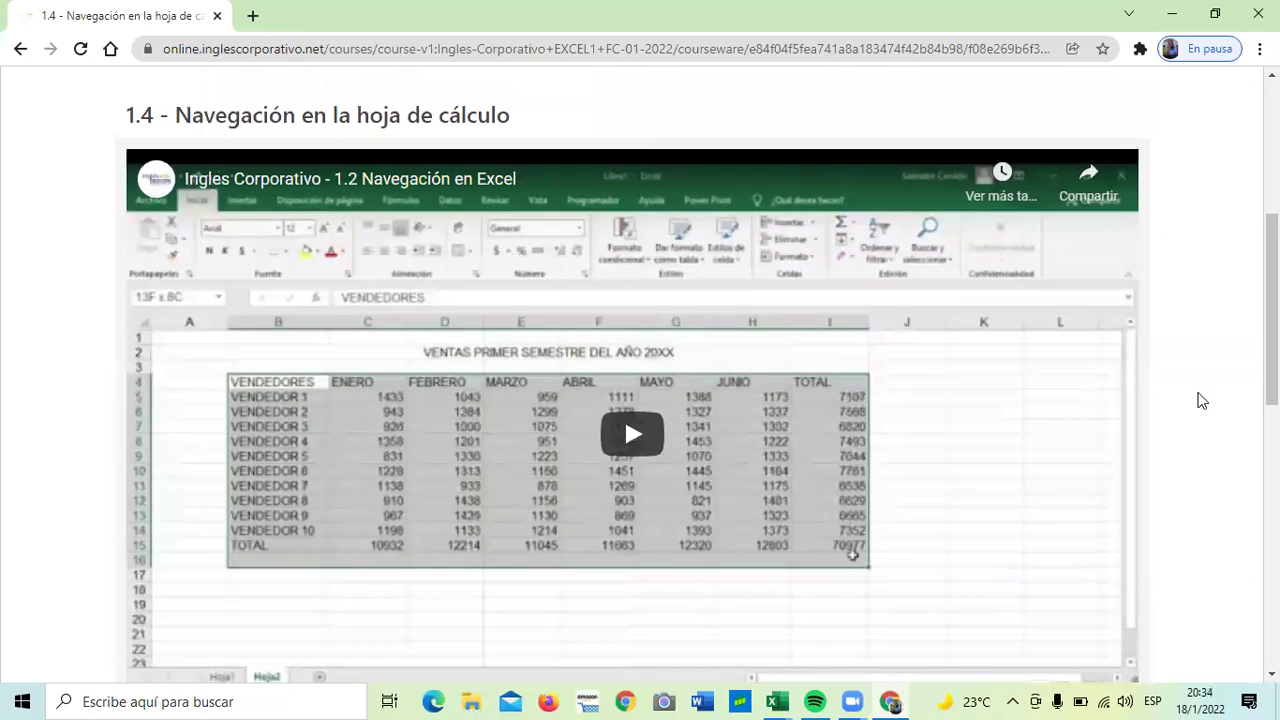
scroll(1100, 430, "up", 3)
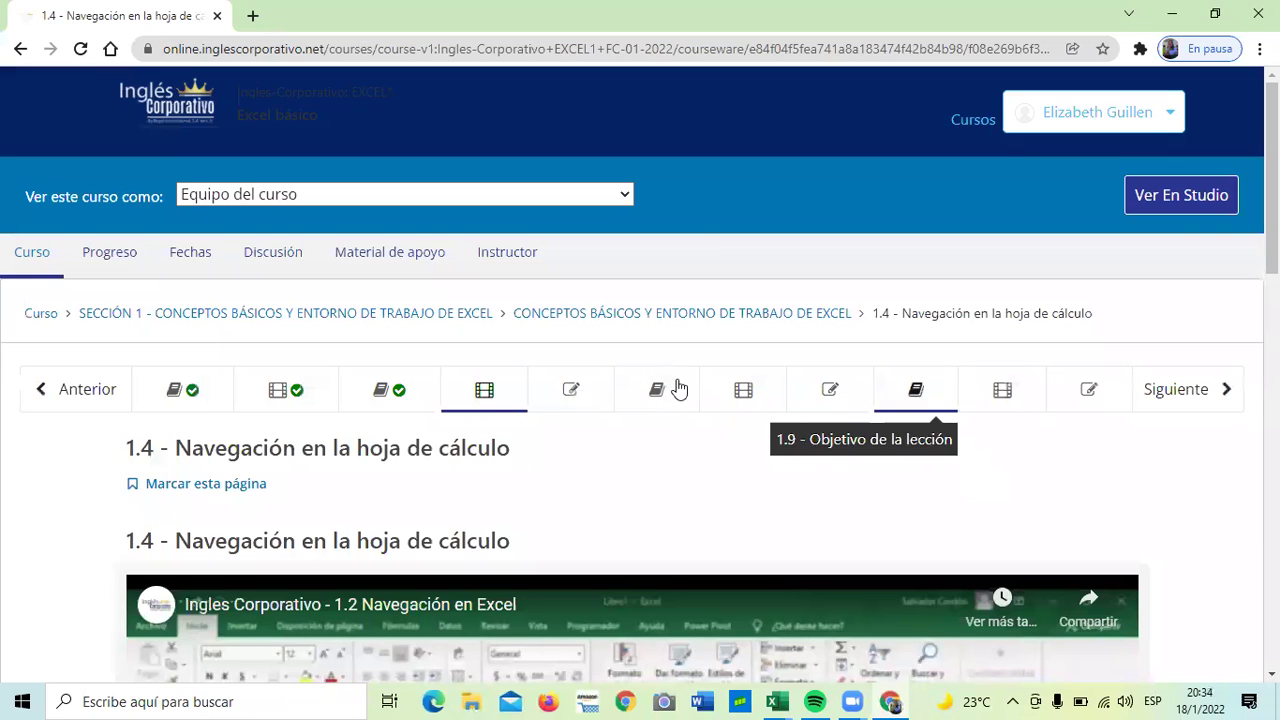
scroll(670, 390, "down", 1)
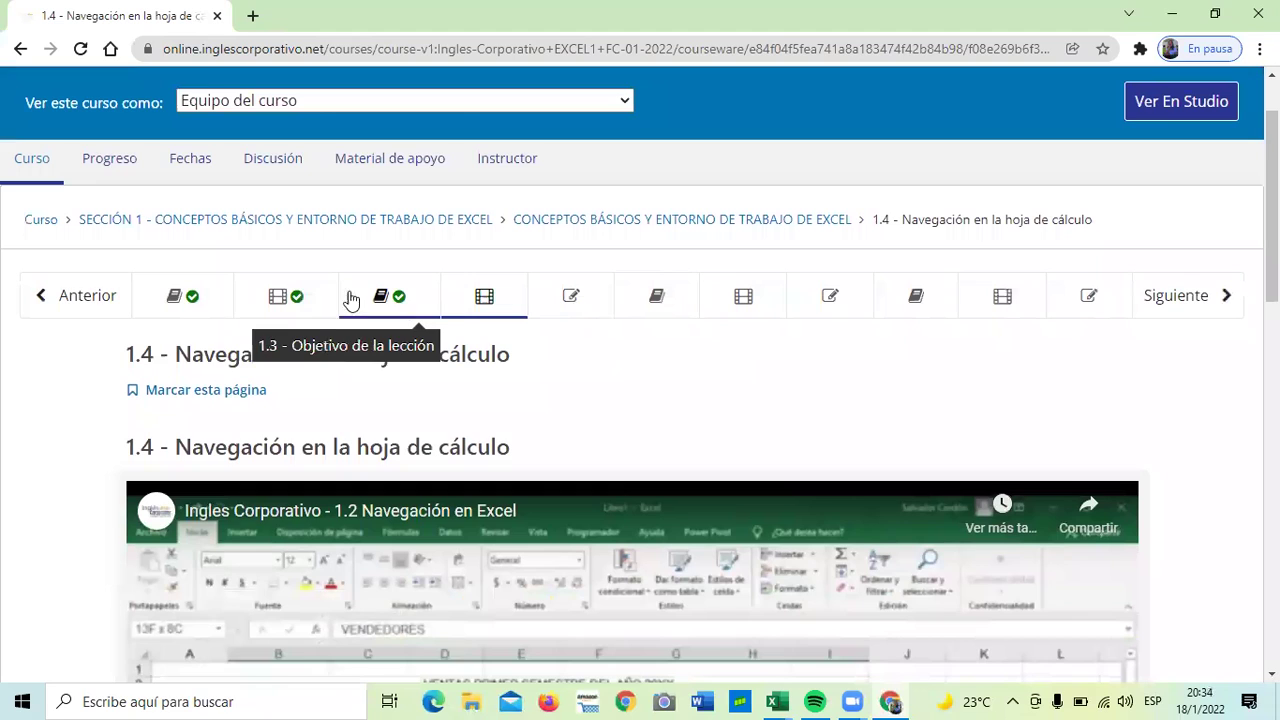
left_click(191, 298)
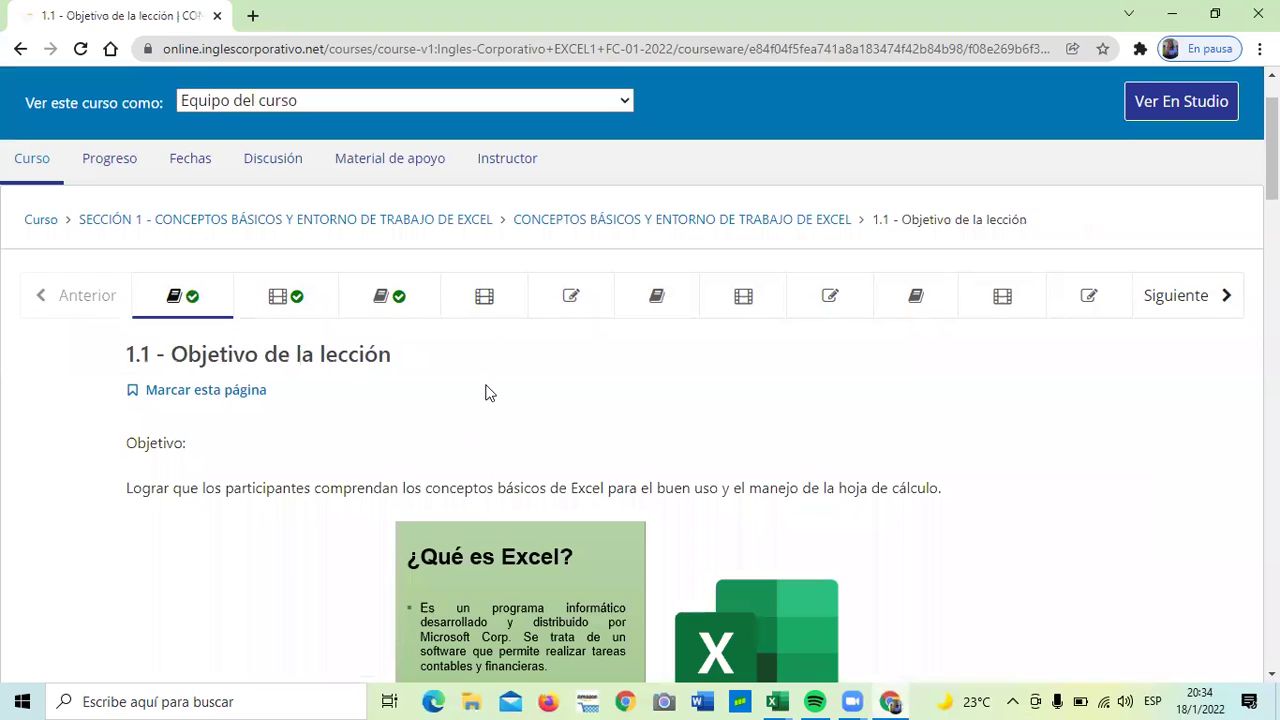
Review the lesson 1.1 page down to its end, including the Excel window layout and data entry sections.
scroll(514, 385, "down", 6)
scroll(529, 381, "down", 10)
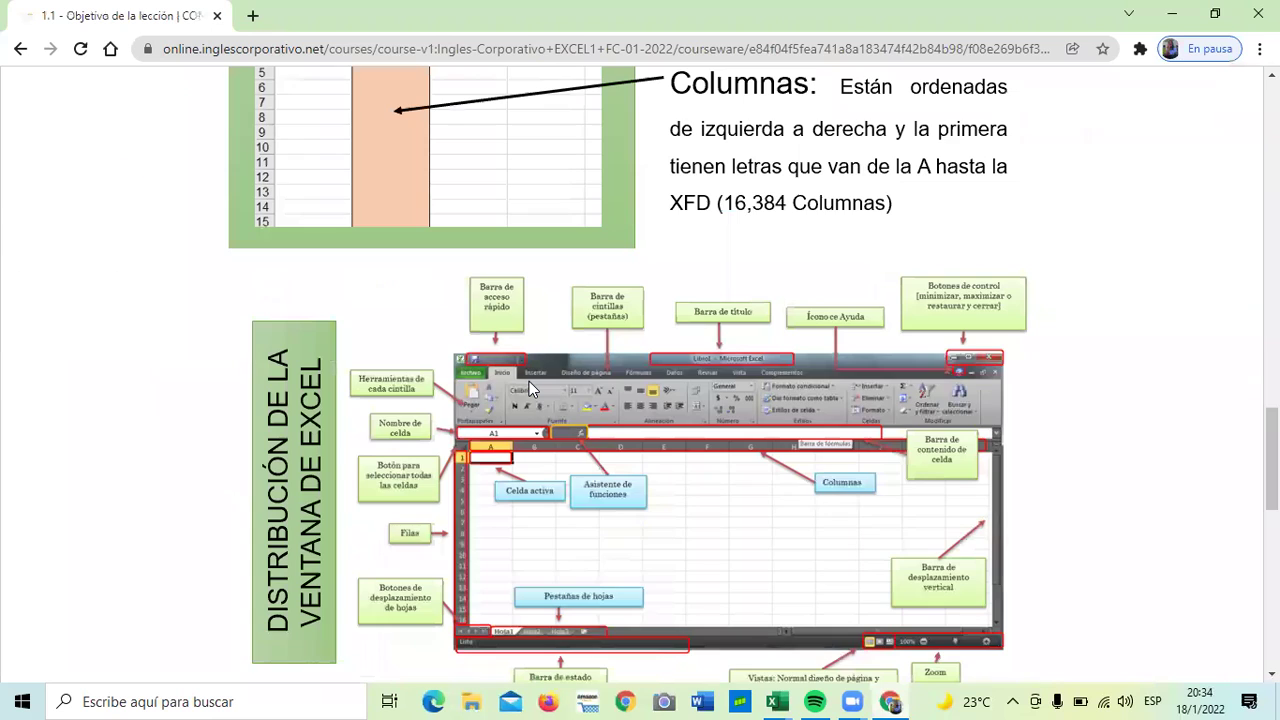
scroll(529, 381, "down", 10)
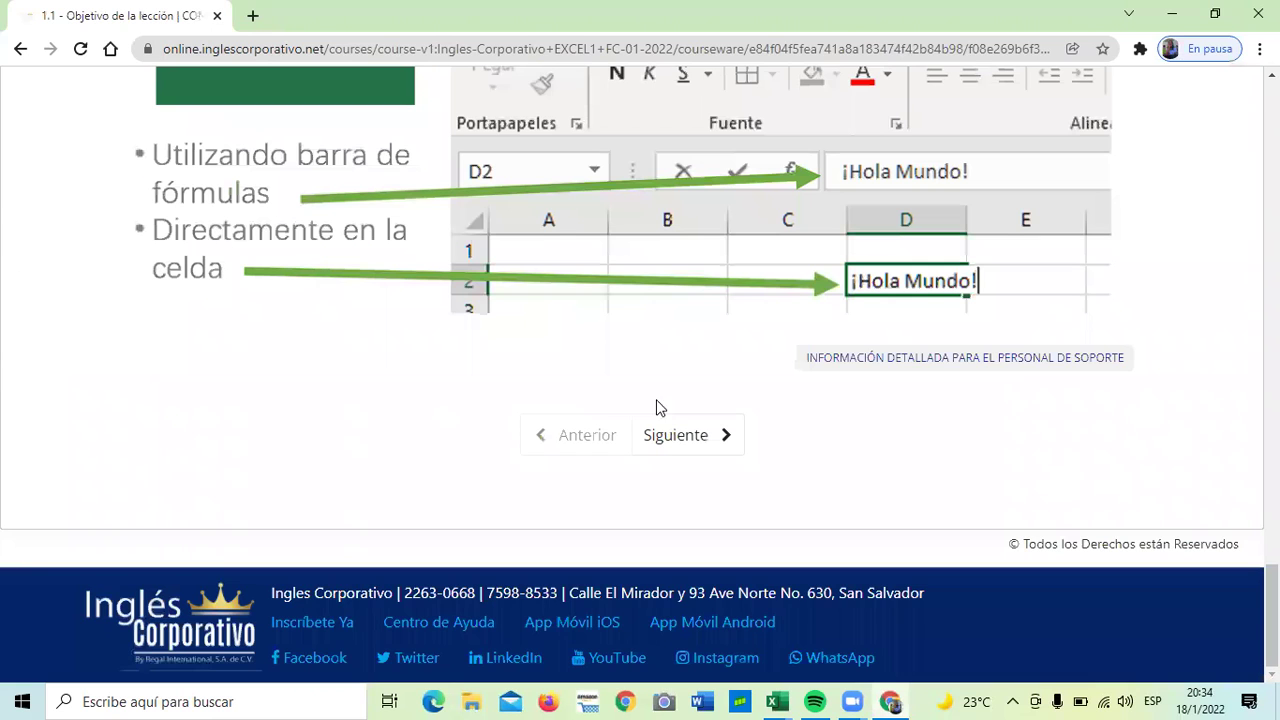
Open lesson 1.2 - Conceptos básicos y entorno de trabajo and review its video, the Section 1 activity template link and the discussion area.
left_click(674, 435)
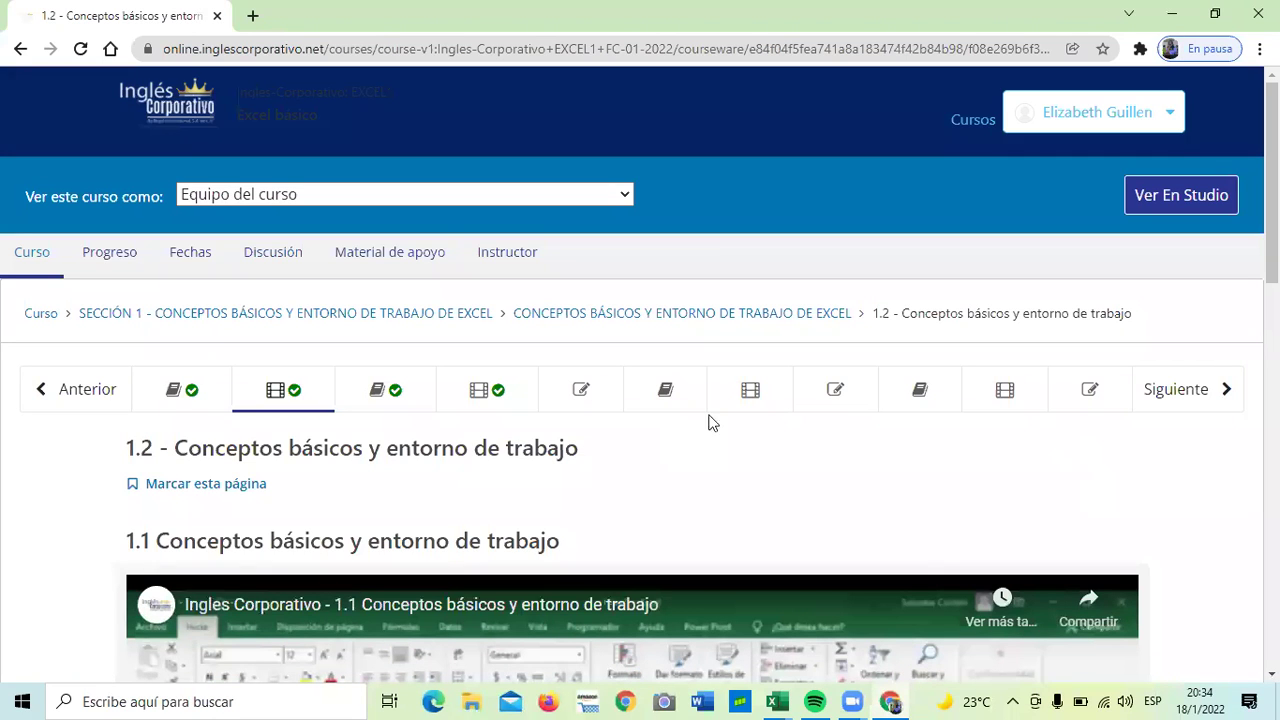
scroll(641, 454, "down", 2)
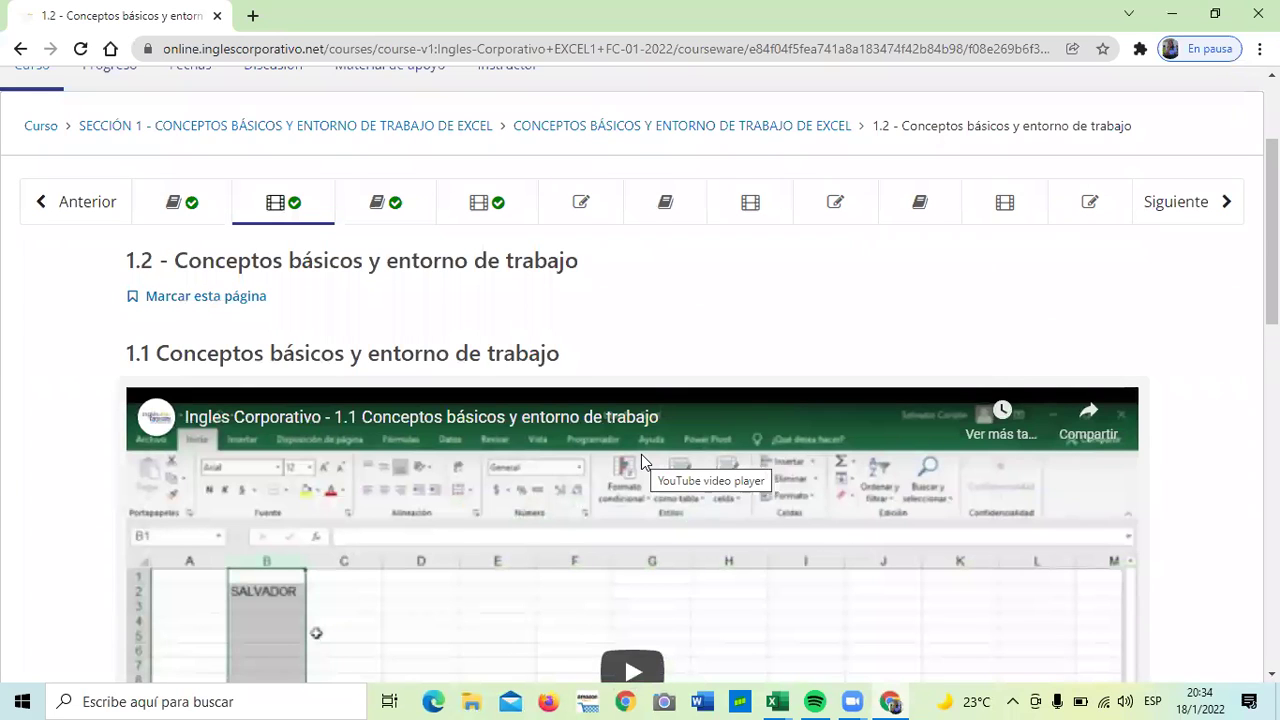
scroll(641, 454, "down", 4)
scroll(513, 392, "down", 3)
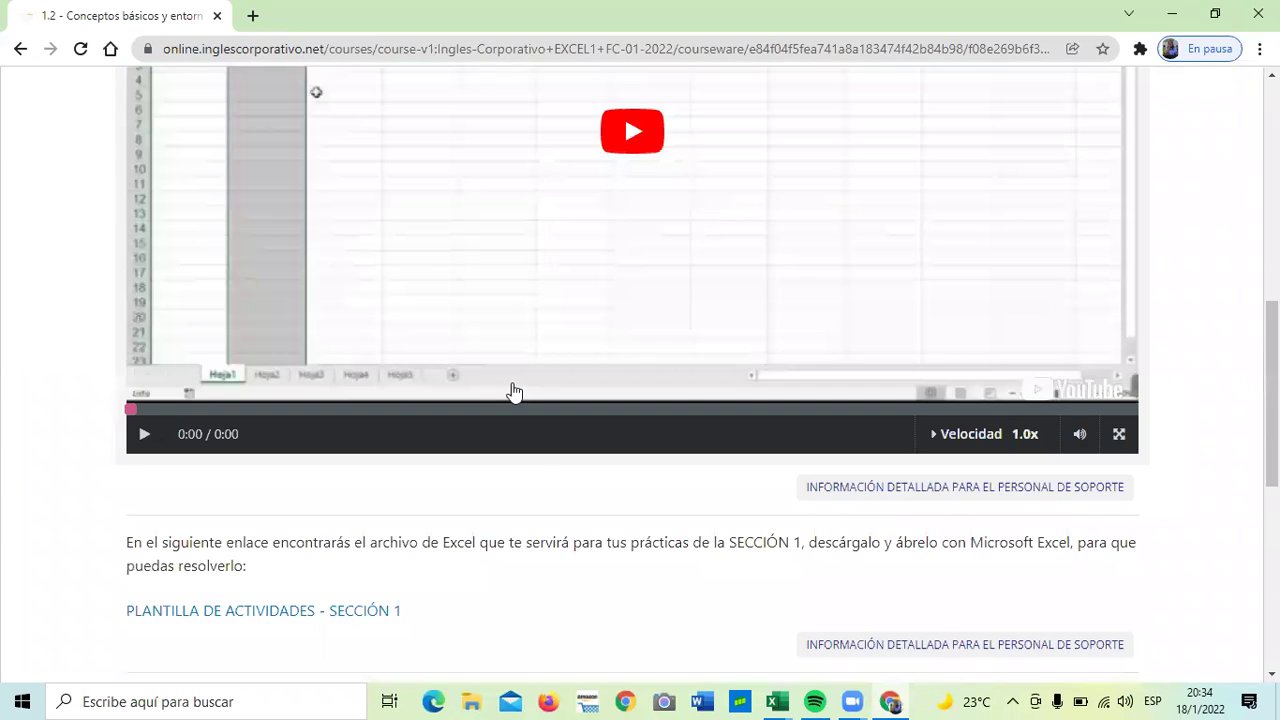
scroll(511, 392, "down", 2)
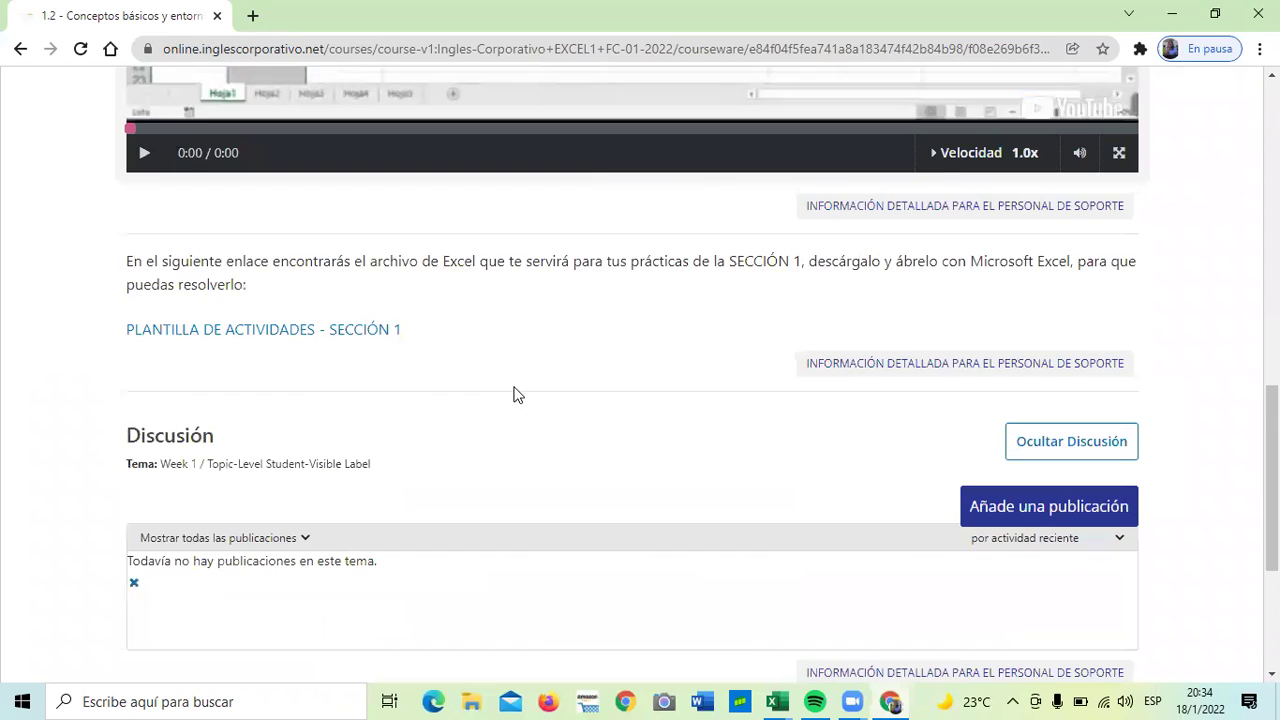
scroll(513, 392, "down", 3)
Open lesson 1.3 - Objetivo de la lección and review its cell navigation and selection material down to the end.
left_click(703, 449)
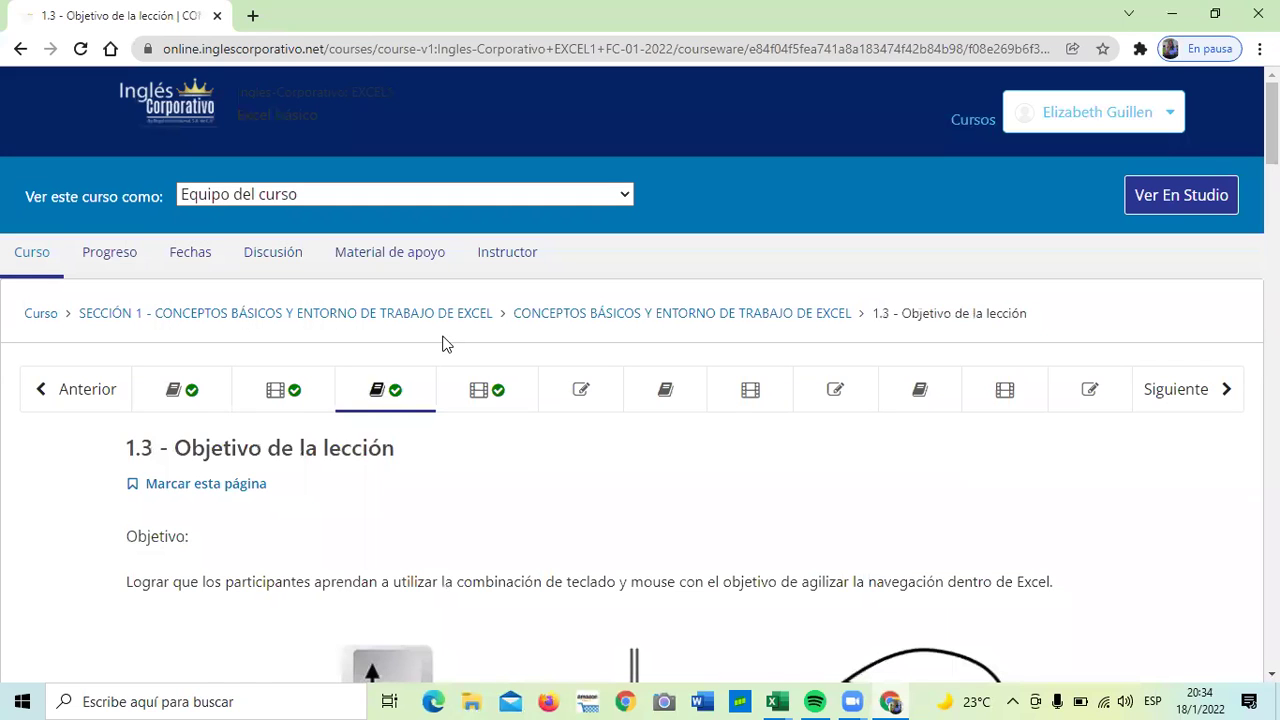
scroll(446, 343, "down", 10)
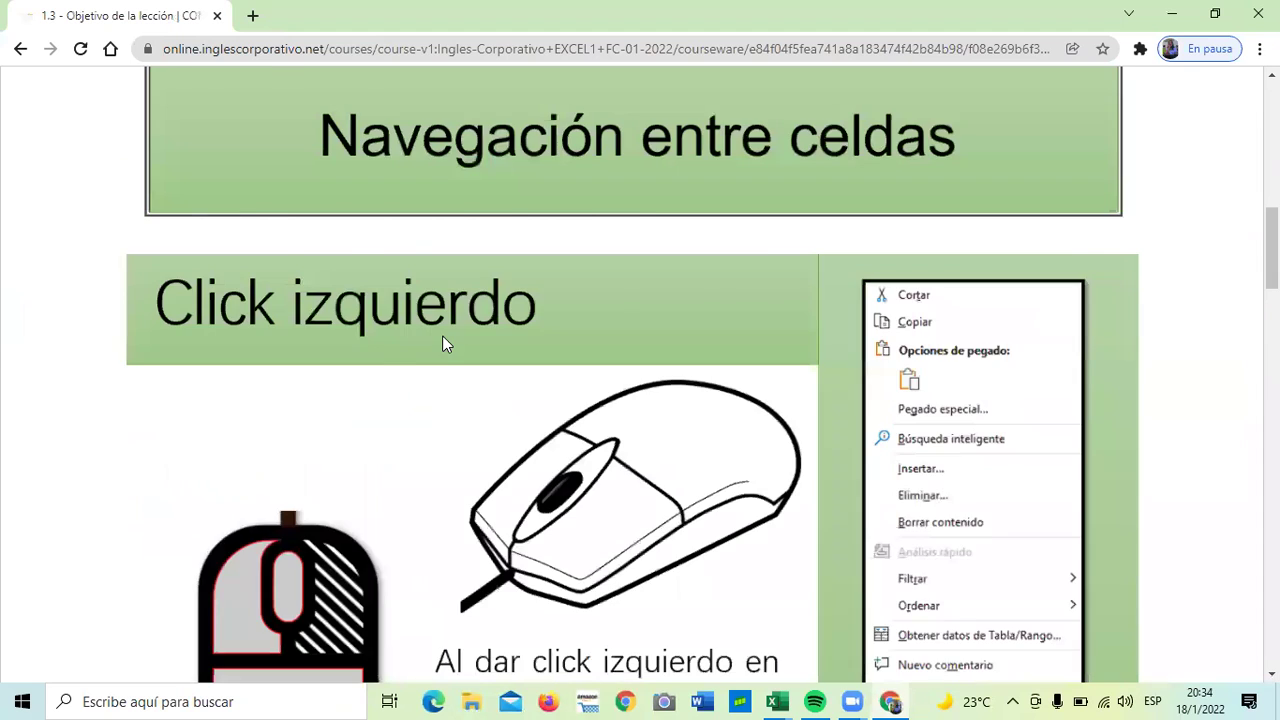
scroll(442, 335, "down", 5)
scroll(442, 335, "down", 5)
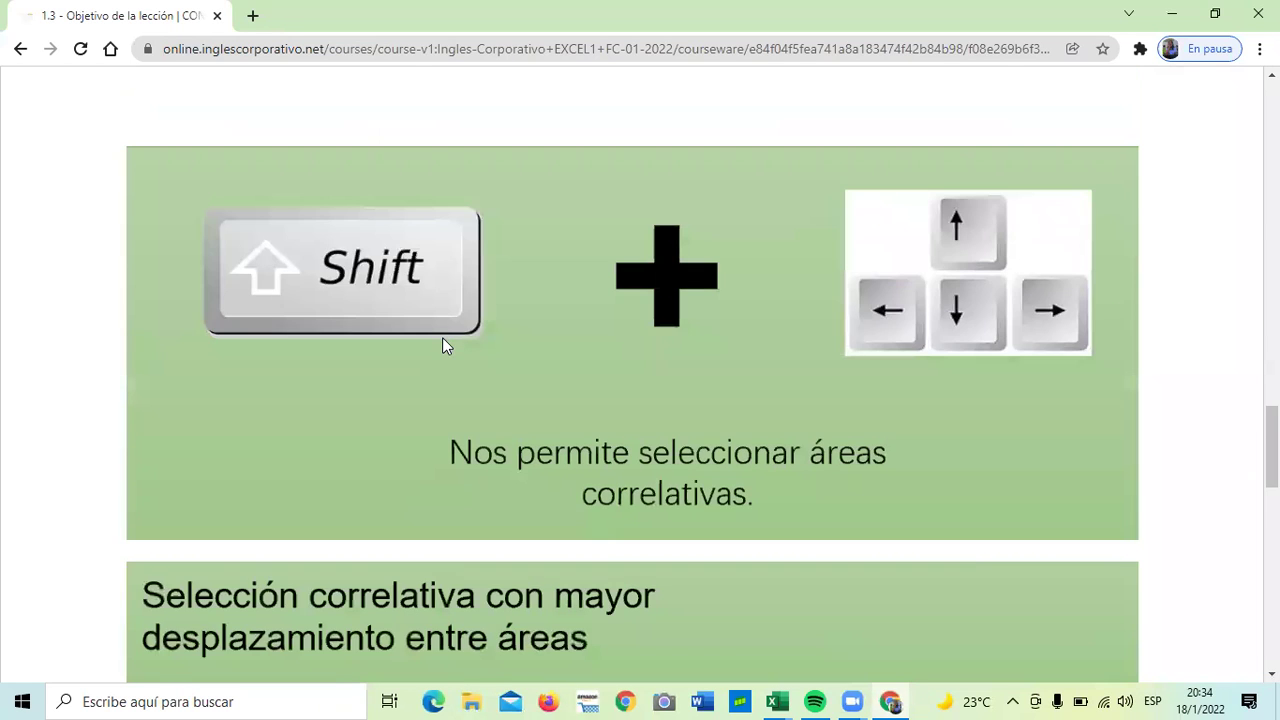
scroll(445, 340, "down", 2)
scroll(448, 340, "down", 6)
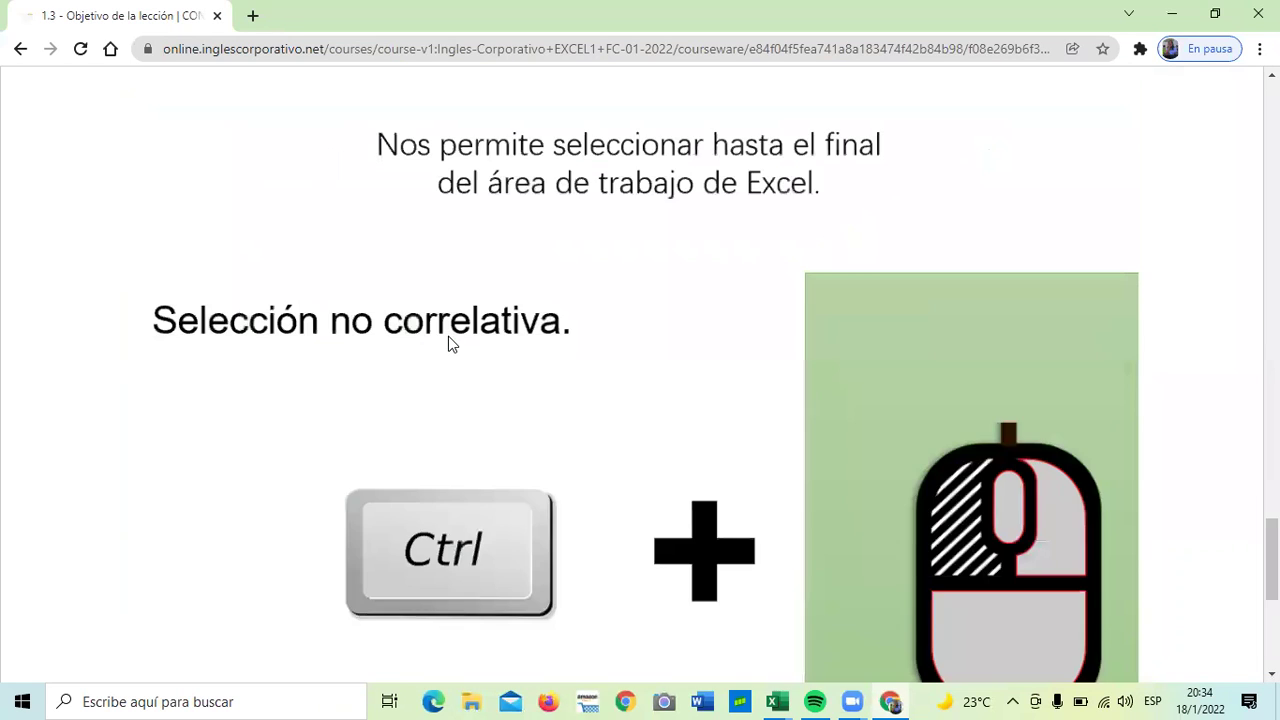
scroll(448, 343, "down", 3)
scroll(448, 343, "down", 2)
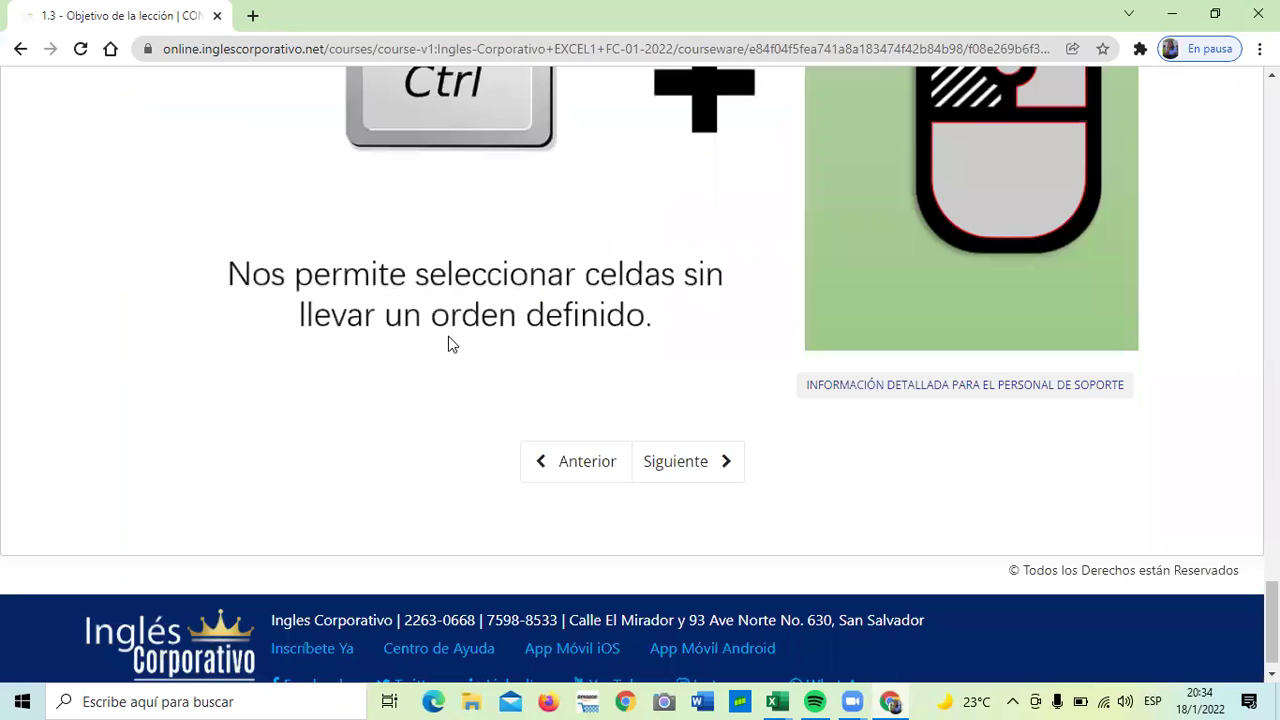
Open lesson 1.4 - Navegación en la hoja de cálculo and look over its video, Navegación en Excel link and discussion area.
left_click(695, 473)
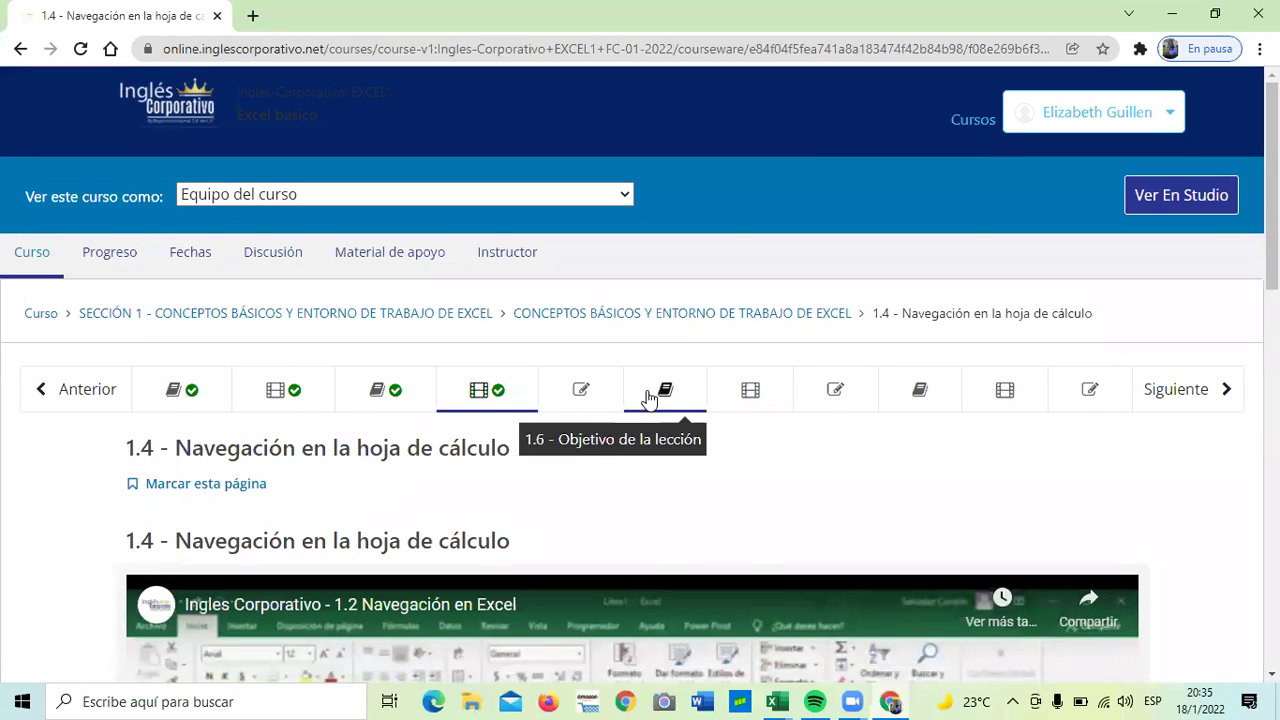
scroll(648, 398, "down", 3)
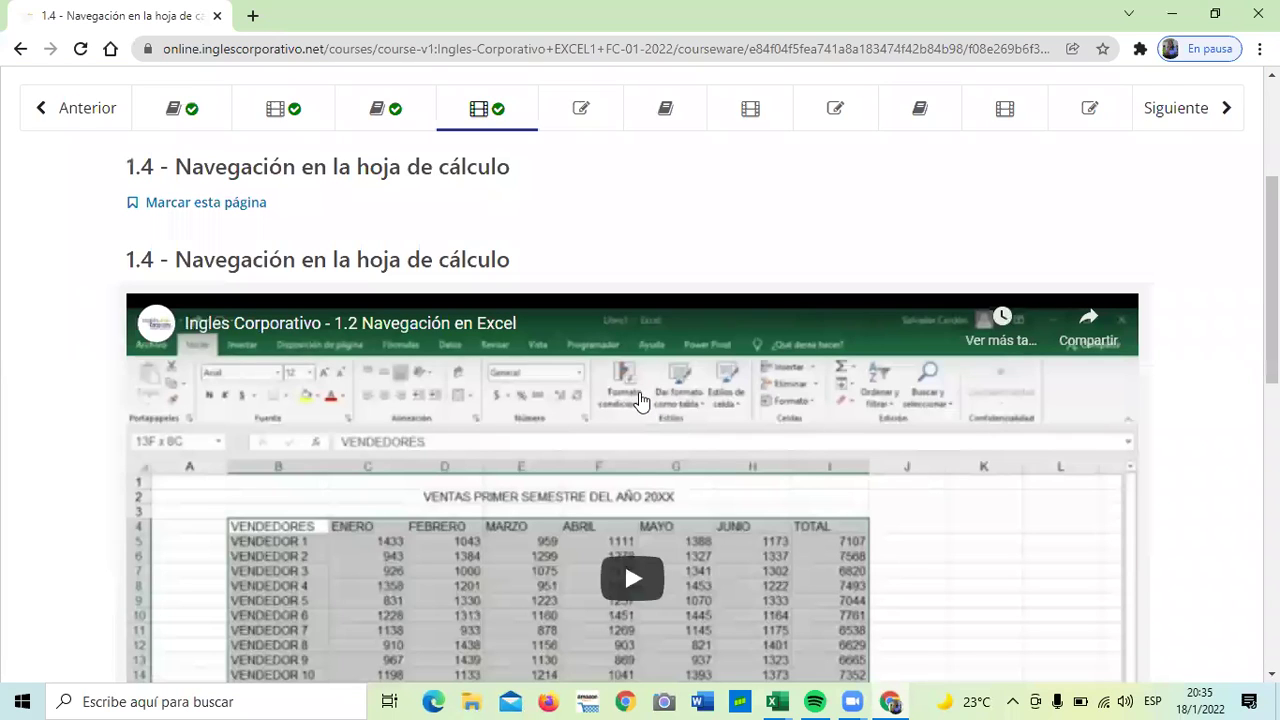
scroll(639, 396, "down", 10)
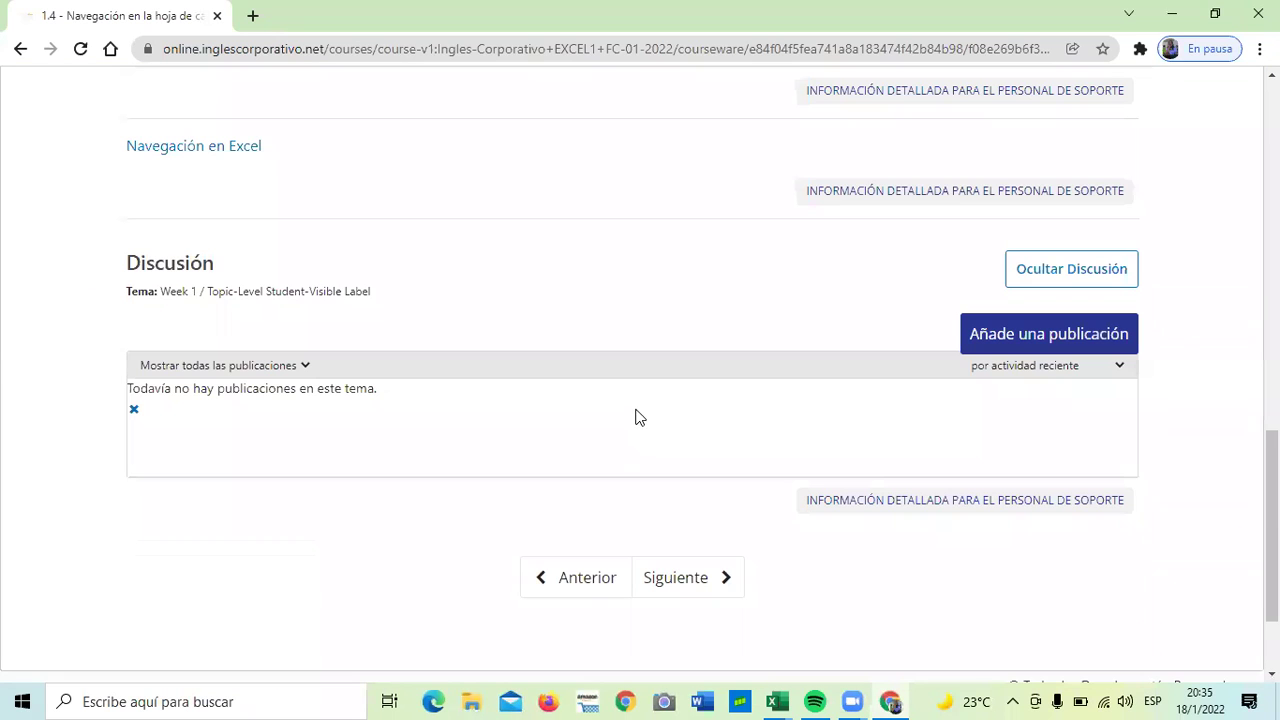
scroll(638, 422, "up", 10)
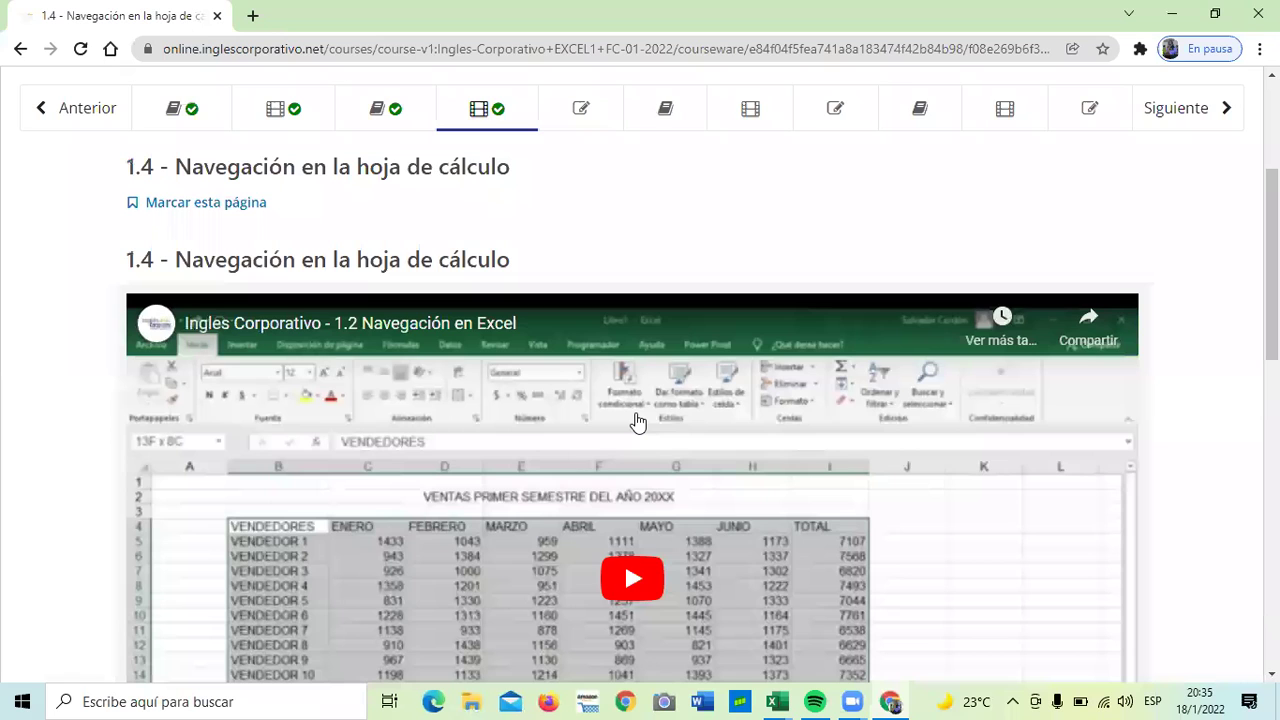
scroll(650, 500, "down", 10)
Open 1.5 Laboratorio and read questions 1 and 2 of Laboratorio 1.1 with their answer options.
left_click(680, 576)
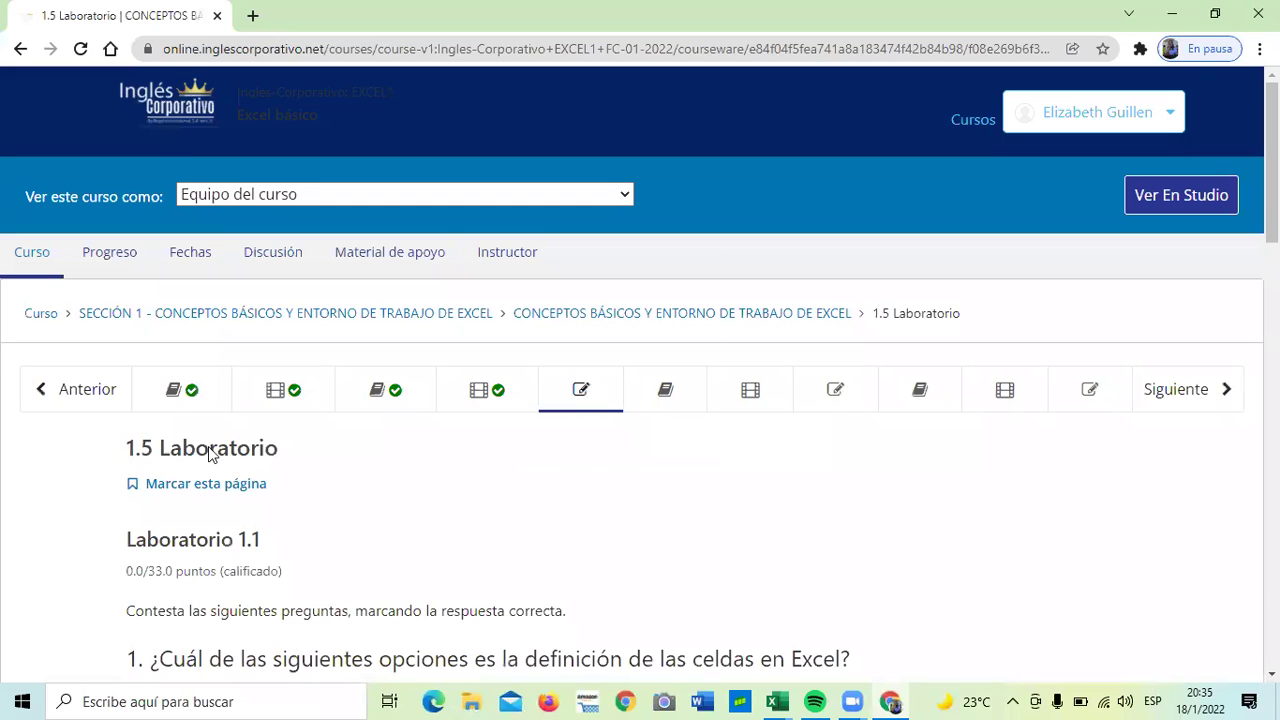
scroll(320, 426, "down", 3)
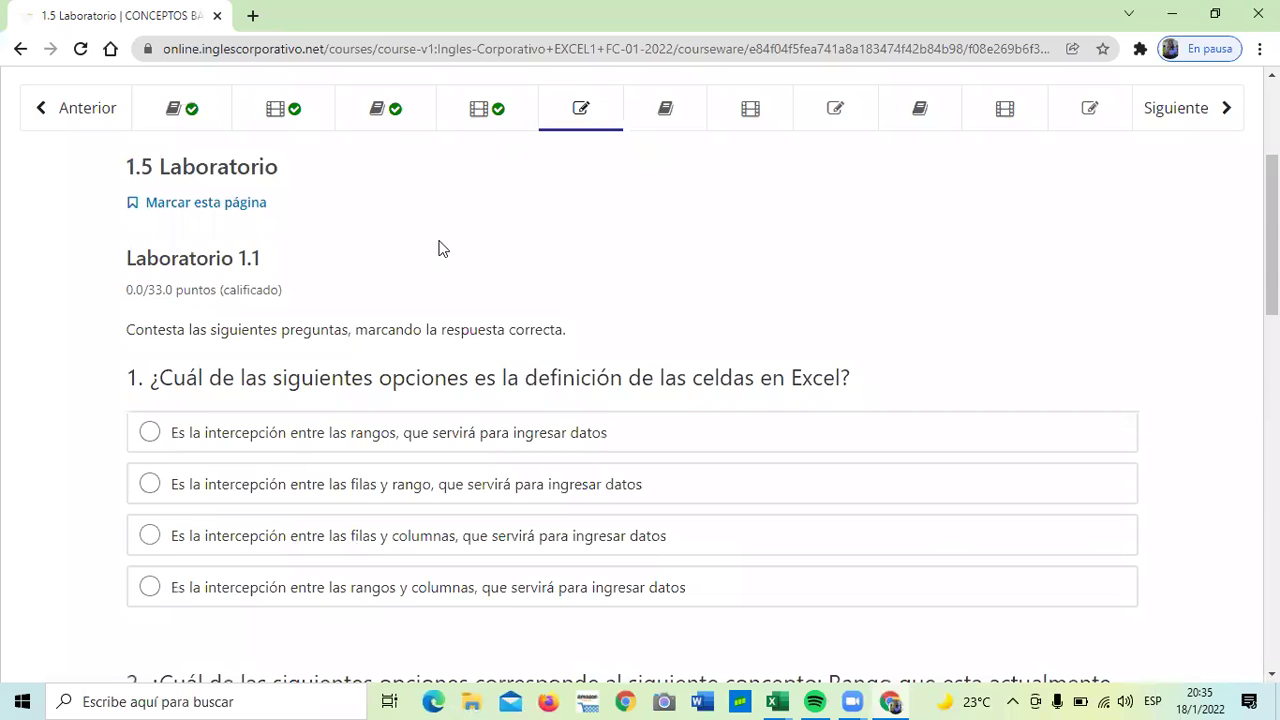
scroll(425, 250, "down", 1)
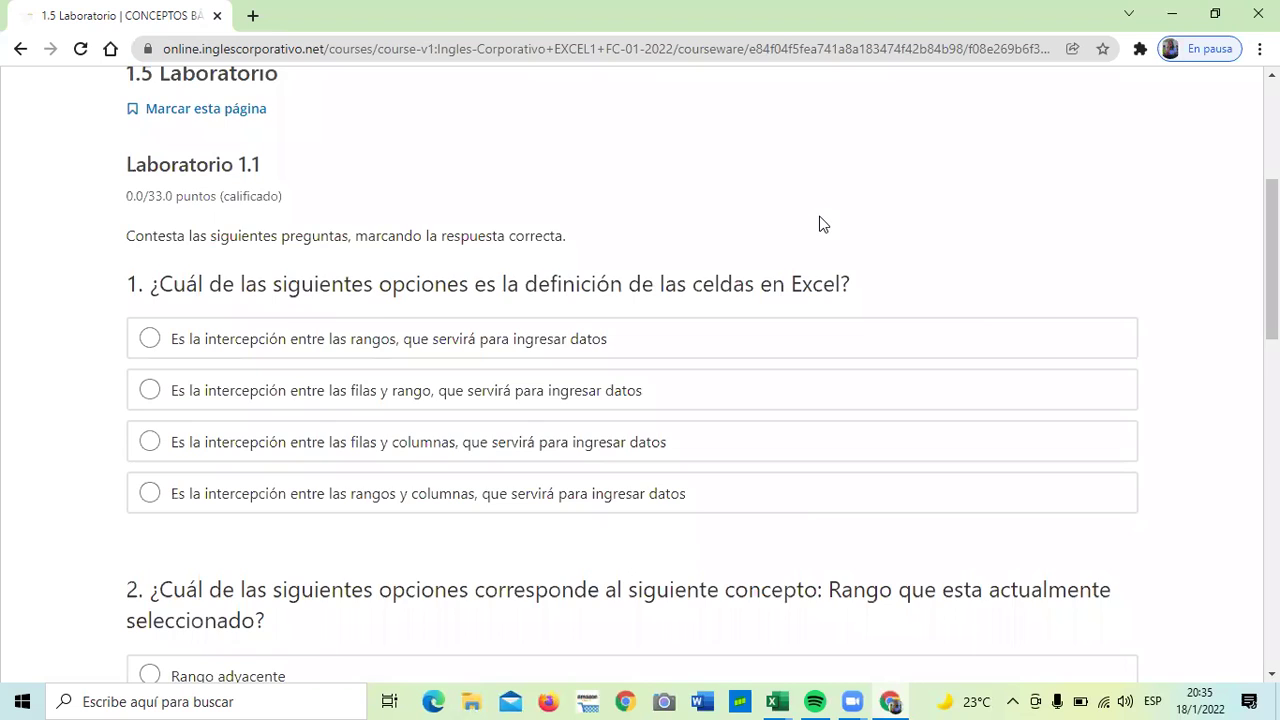
scroll(820, 224, "down", 1)
scroll(612, 398, "up", 1)
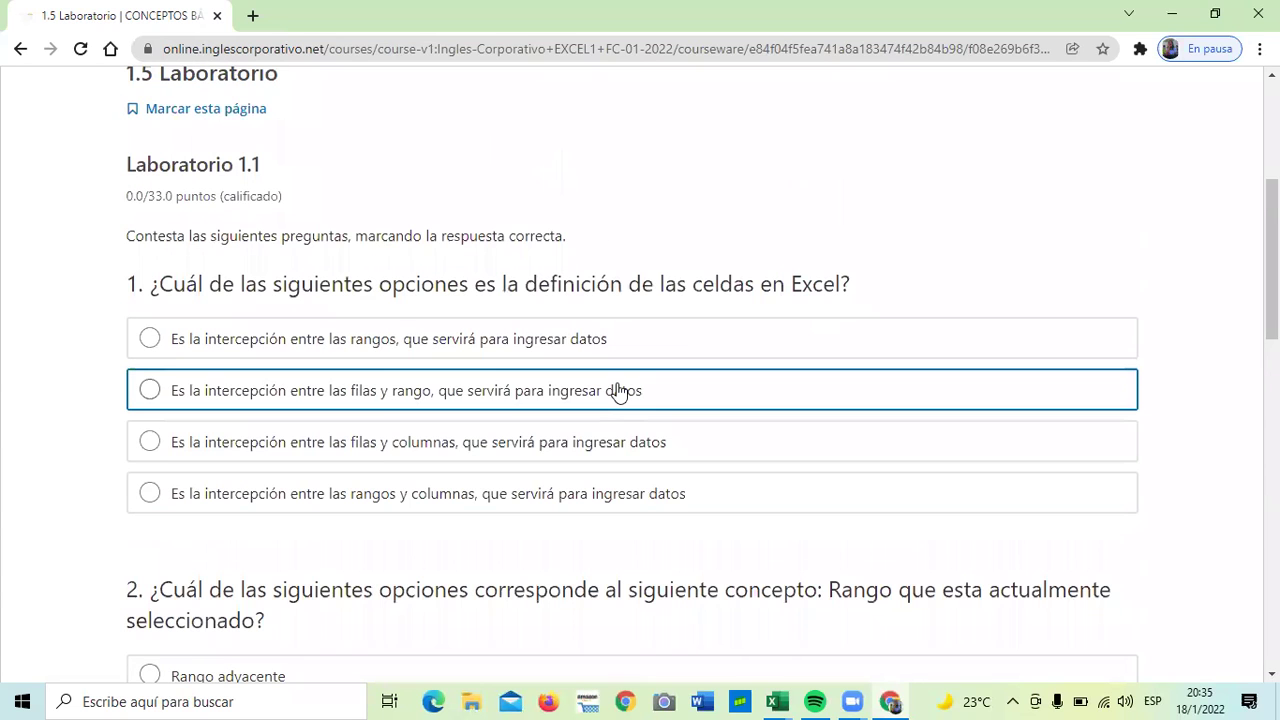
scroll(618, 390, "down", 1)
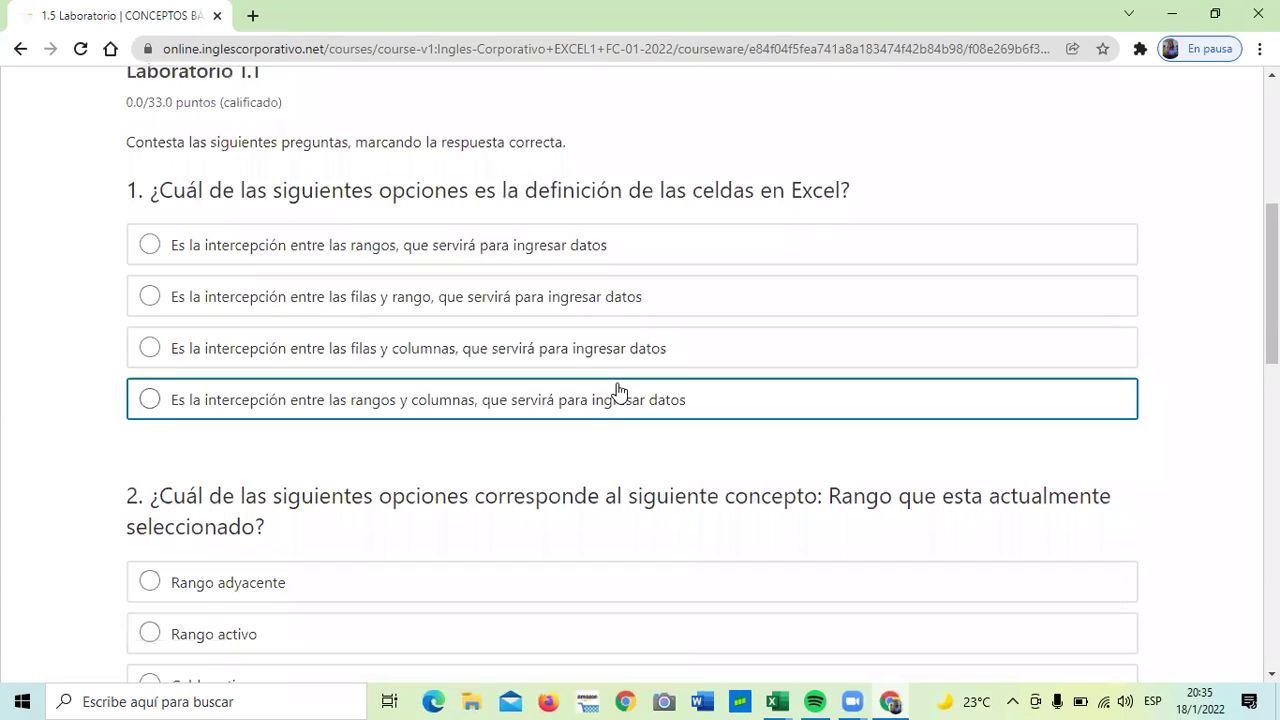
scroll(618, 390, "down", 4)
scroll(618, 390, "up", 1)
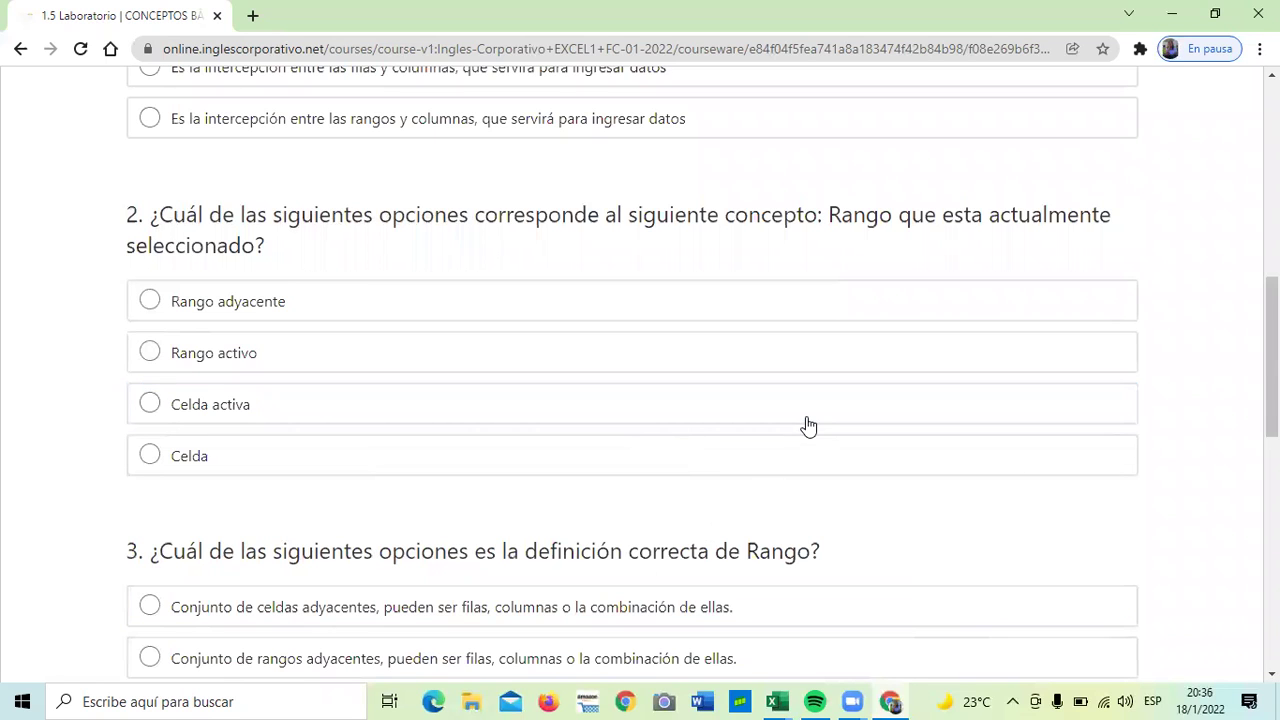
Read questions 3 and 4 of Laboratorio 1.1, on the definition of Rango and the keys for Navegación Correlativa.
scroll(808, 426, "down", 2)
scroll(808, 426, "down", 1)
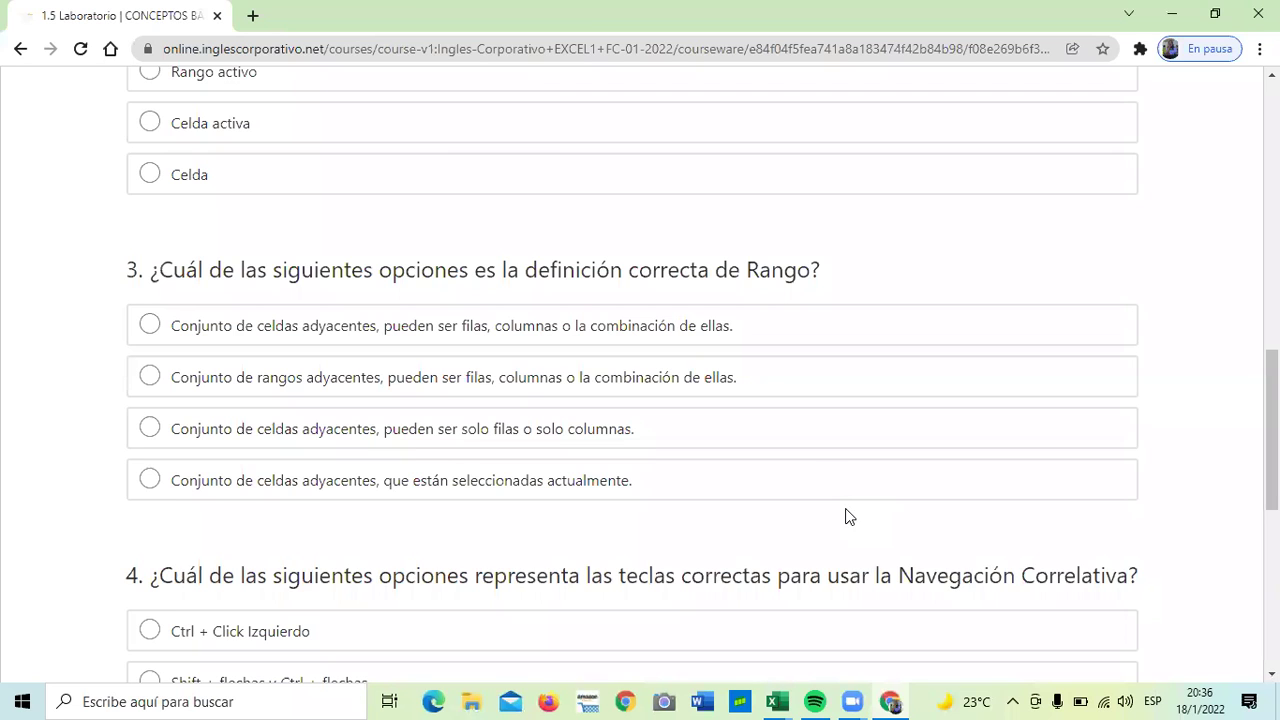
scroll(780, 352, "down", 1)
scroll(783, 353, "down", 3)
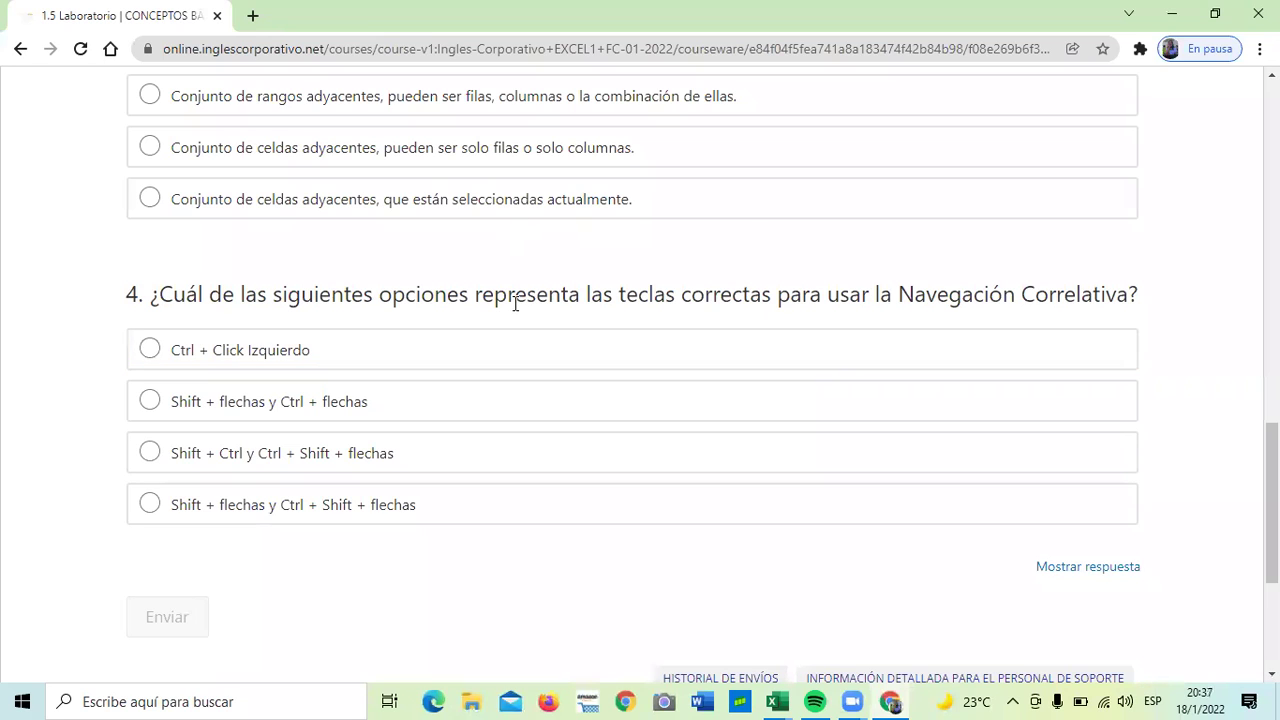
scroll(515, 303, "down", 2)
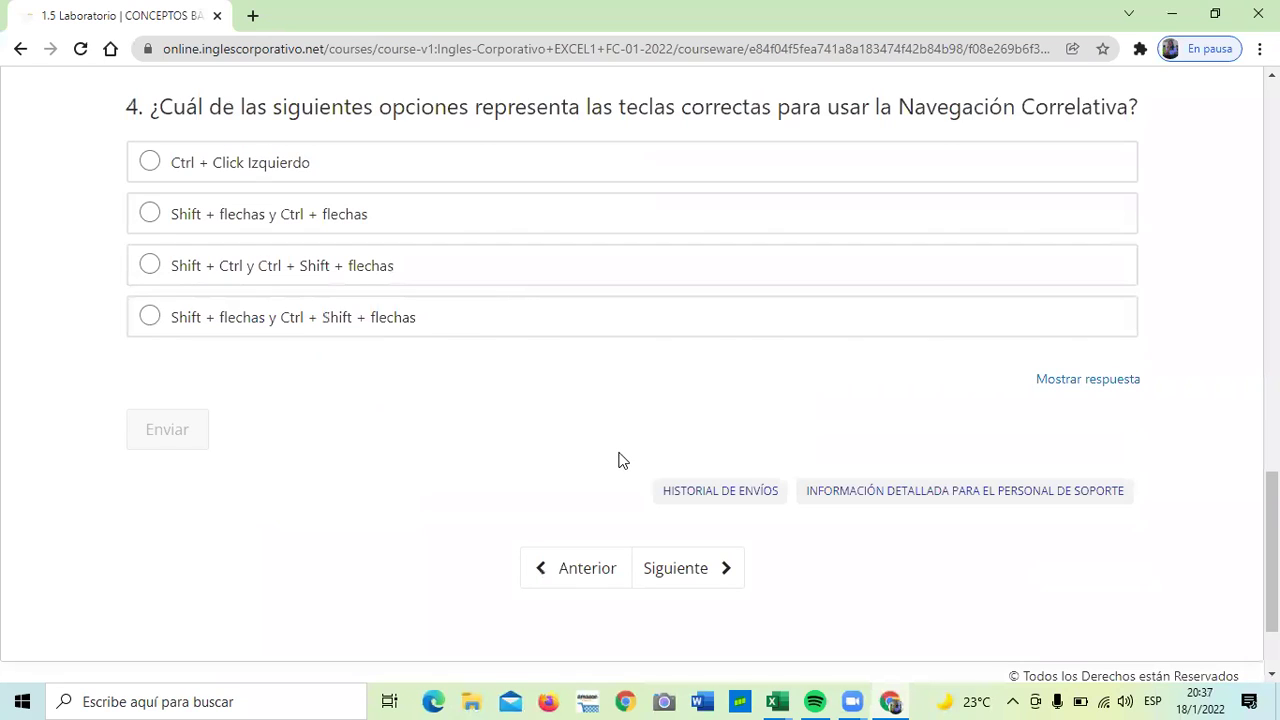
Open lesson 1.6 - Objetivo de la lección and read its objective about number formats and units of measure.
left_click(705, 571)
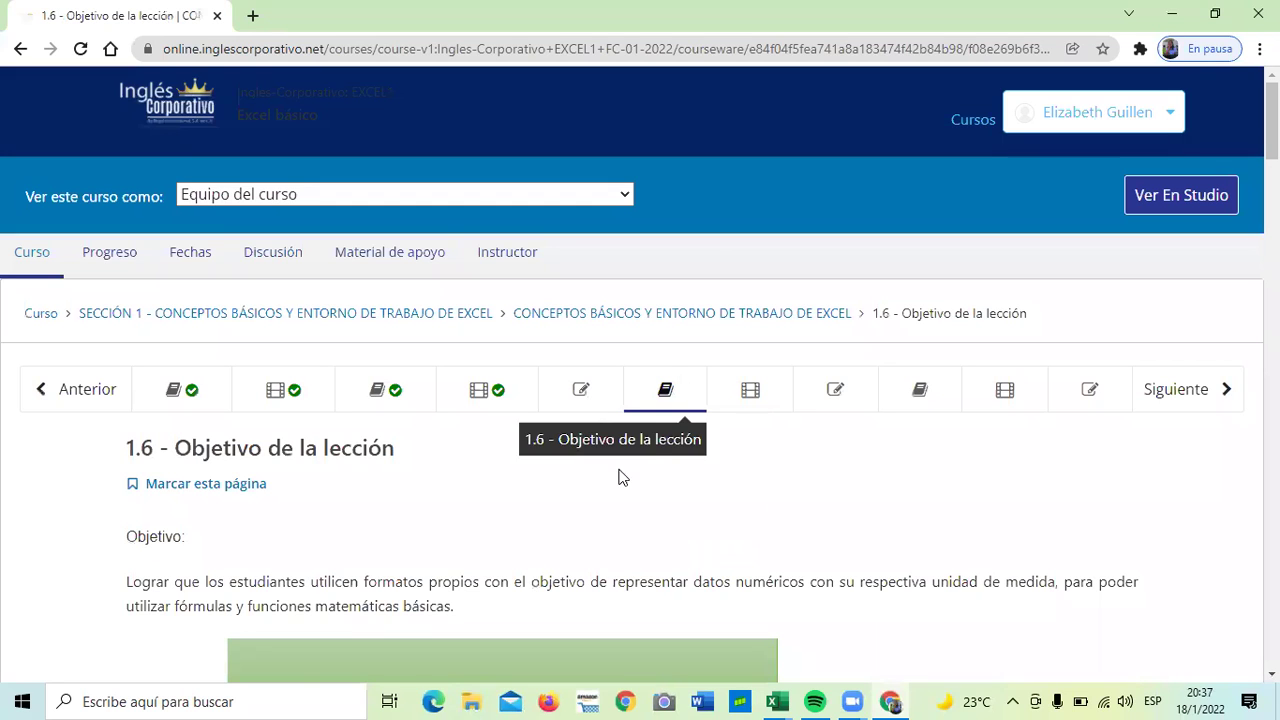
scroll(658, 444, "down", 1)
scroll(660, 443, "down", 3)
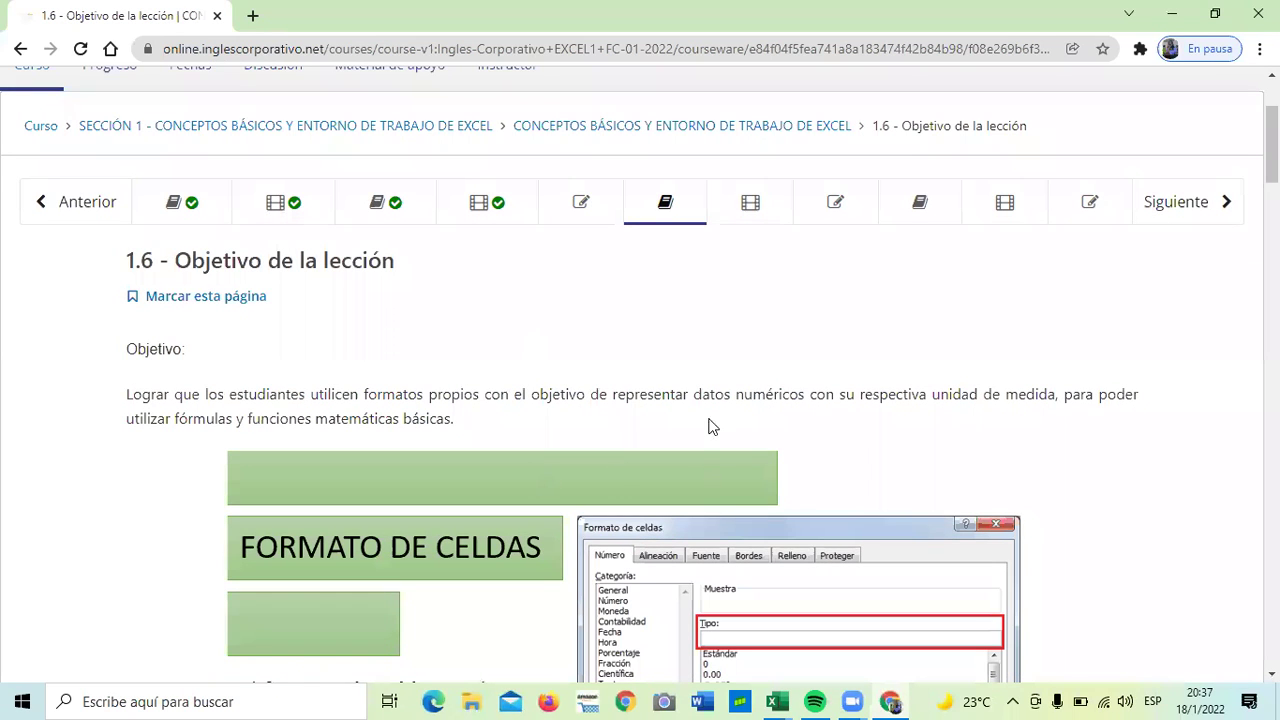
scroll(708, 426, "down", 2)
scroll(664, 285, "down", 1)
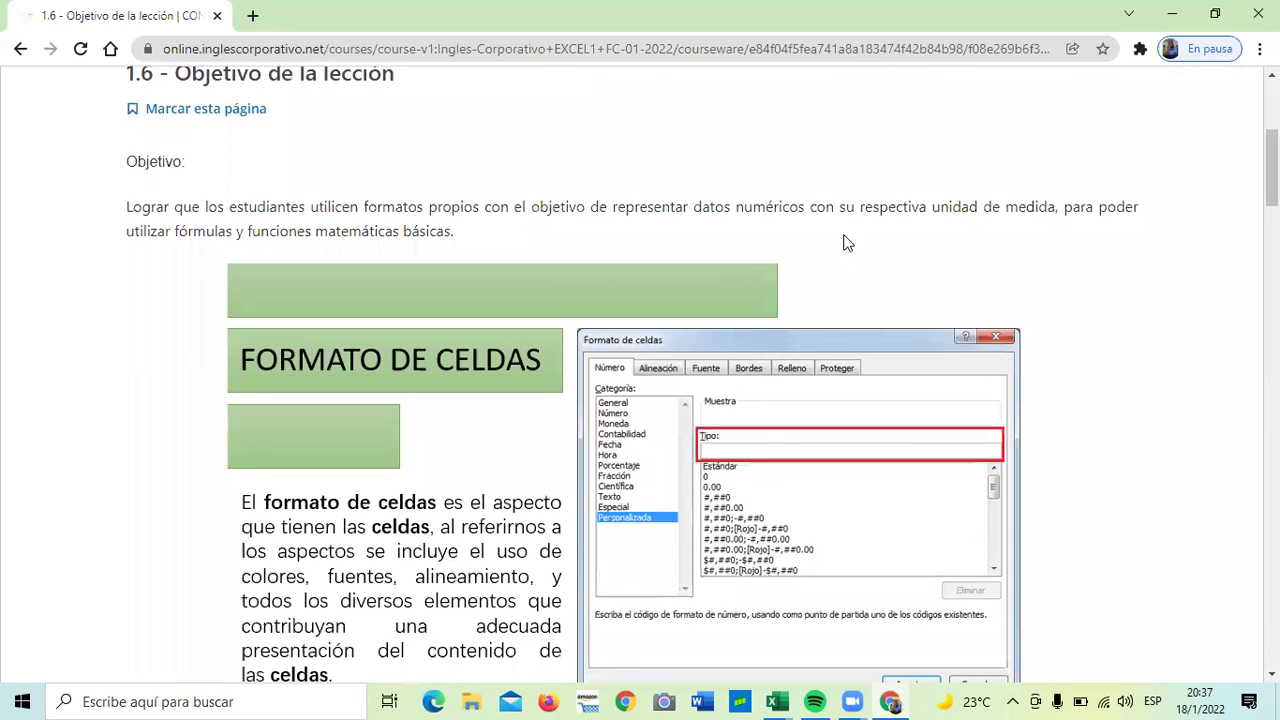
Examine the Formato de celdas definition, its dialog illustration and the list of format types in lesson 1.6.
scroll(748, 274, "down", 2)
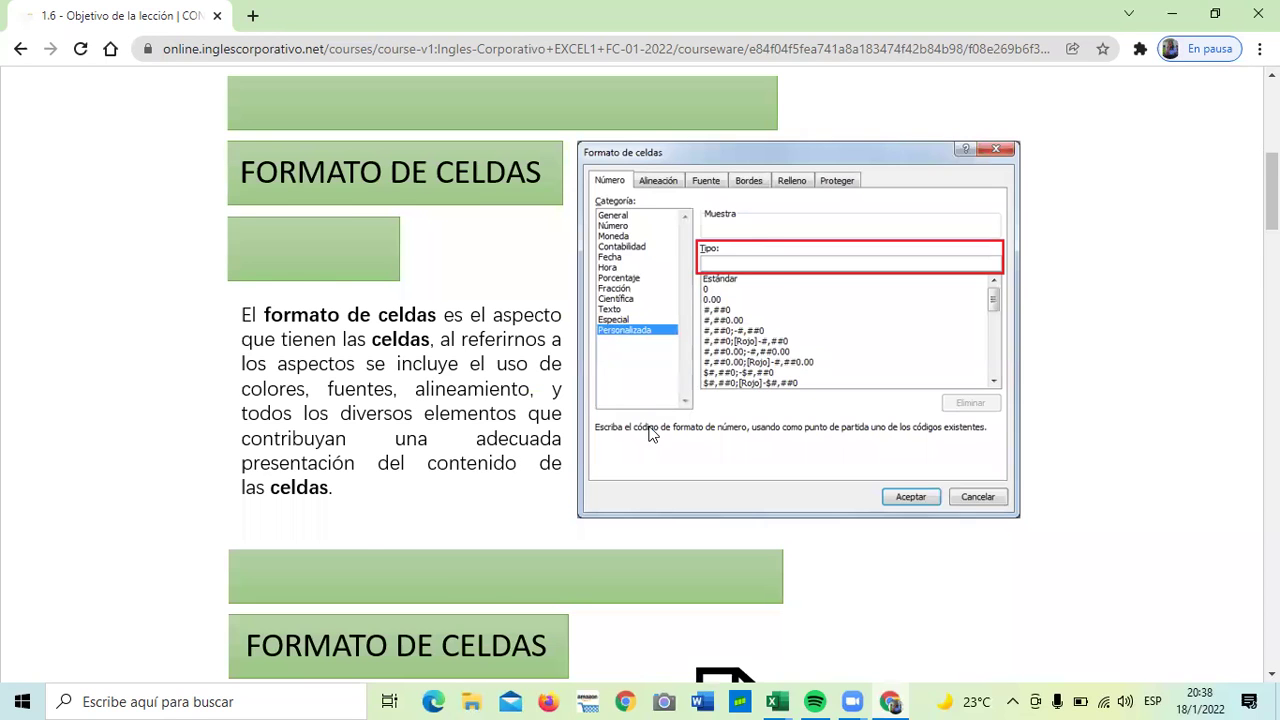
scroll(650, 432, "down", 3)
scroll(666, 397, "down", 2)
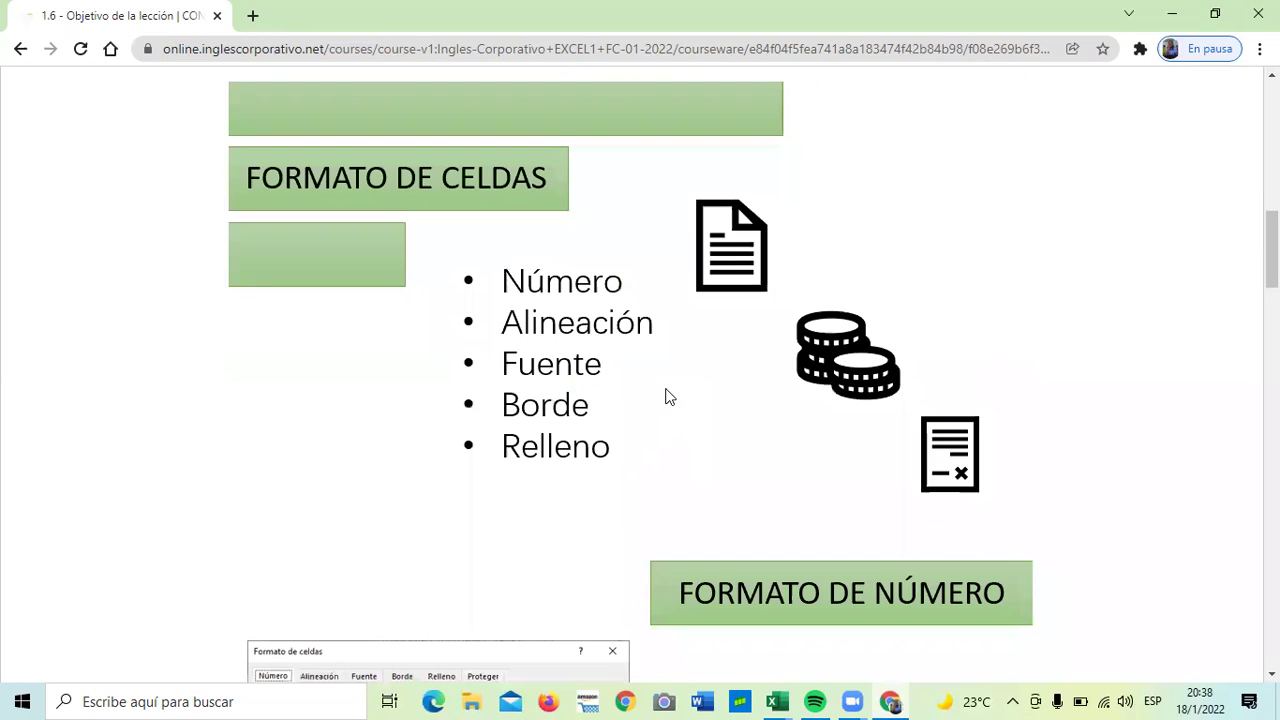
scroll(690, 370, "up", 3)
scroll(731, 360, "up", 2)
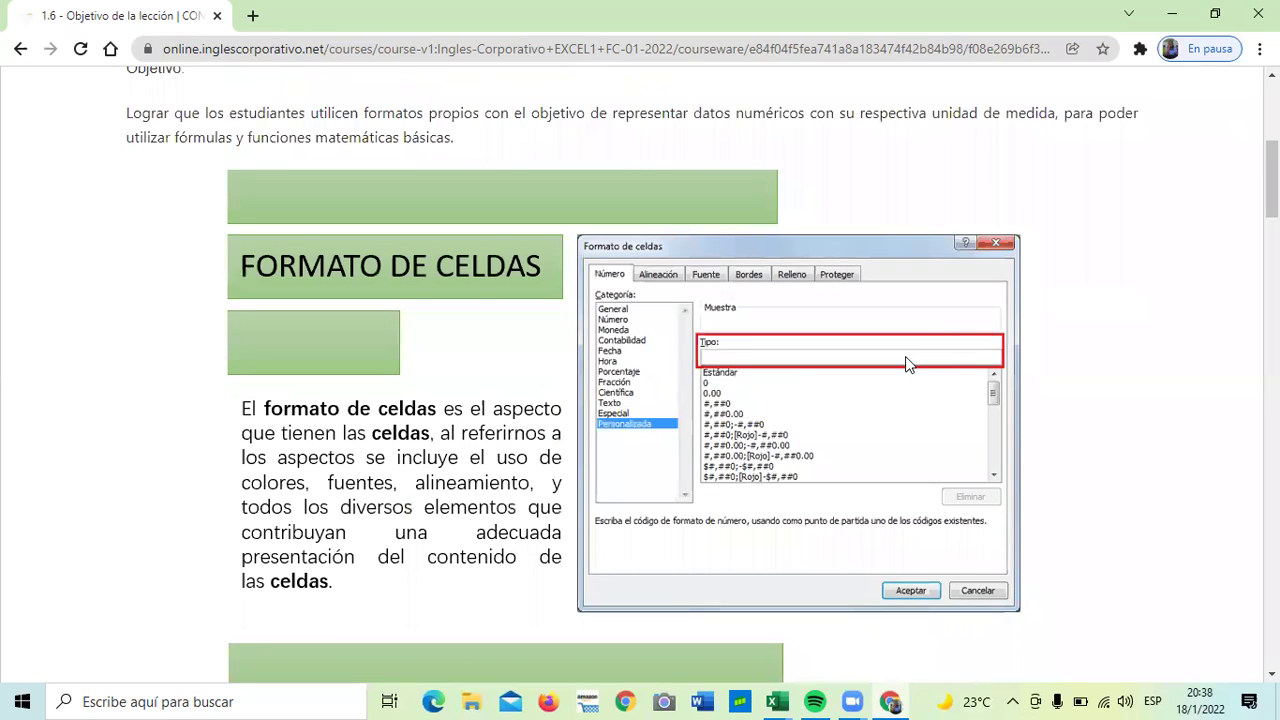
scroll(905, 356, "down", 3)
scroll(894, 363, "up", 3)
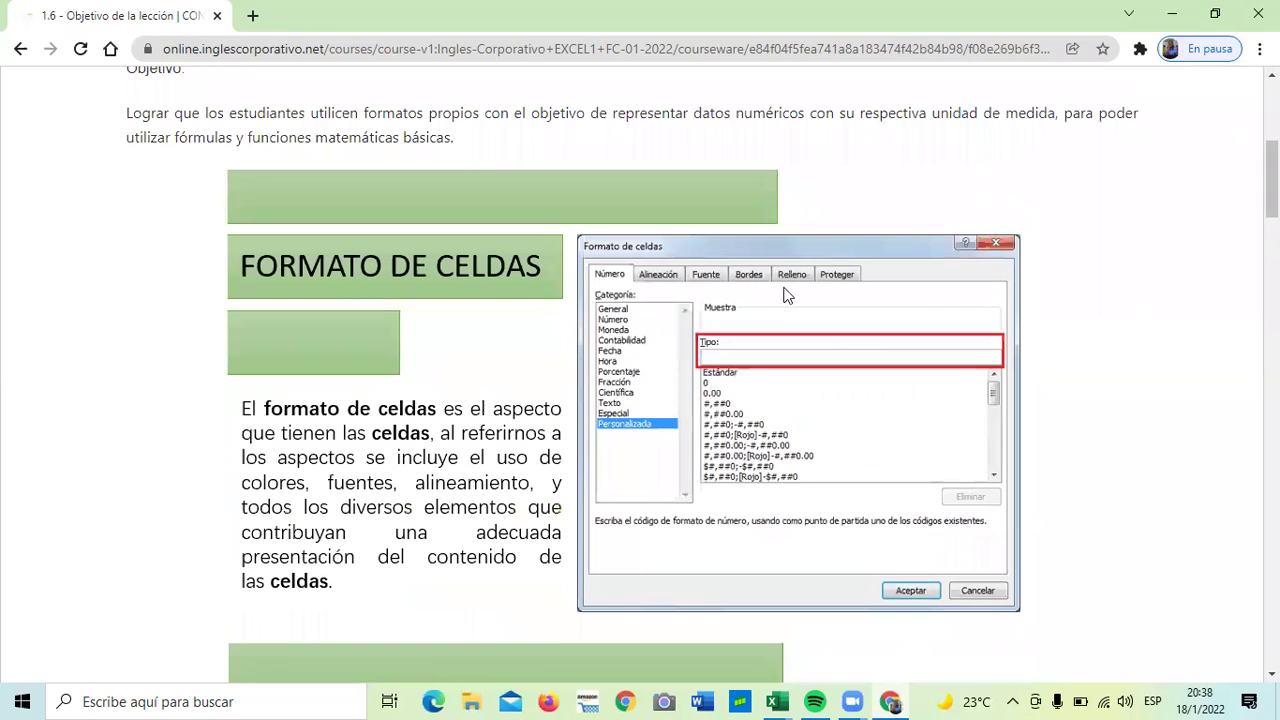
Review the format type list and the Formato de número section with its number categories in lesson 1.6.
scroll(786, 322, "down", 5)
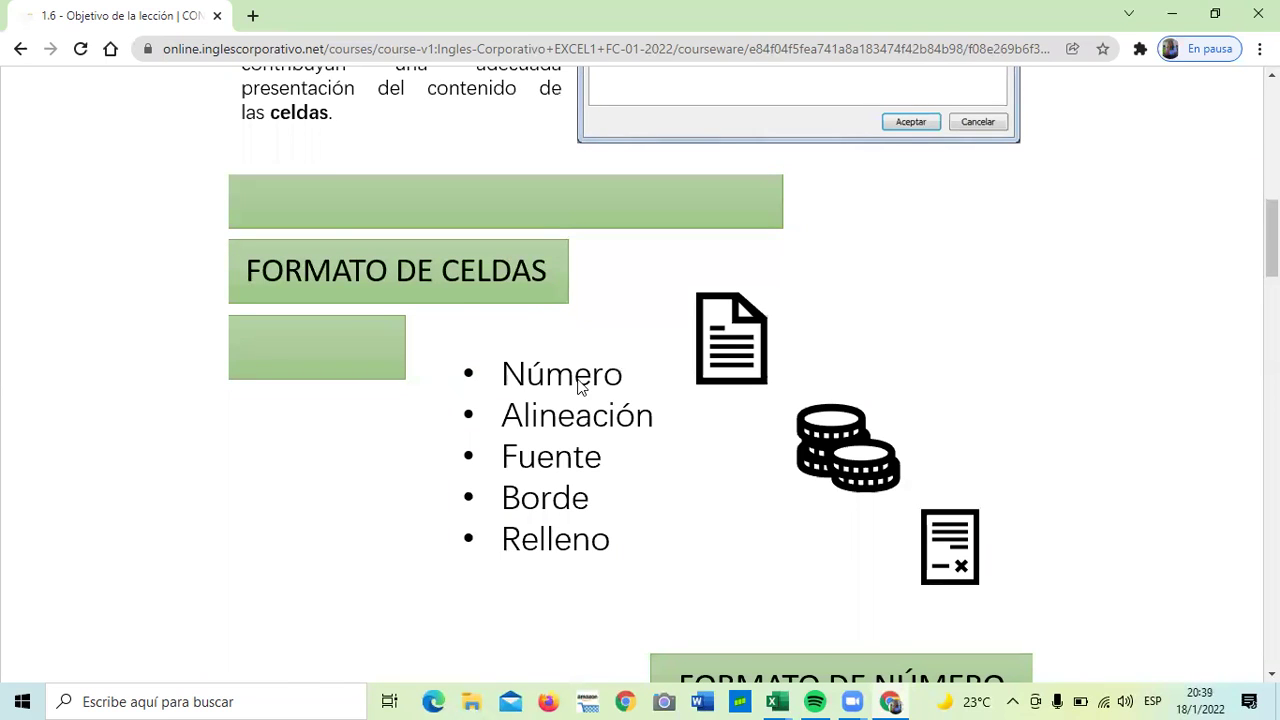
scroll(535, 383, "down", 2)
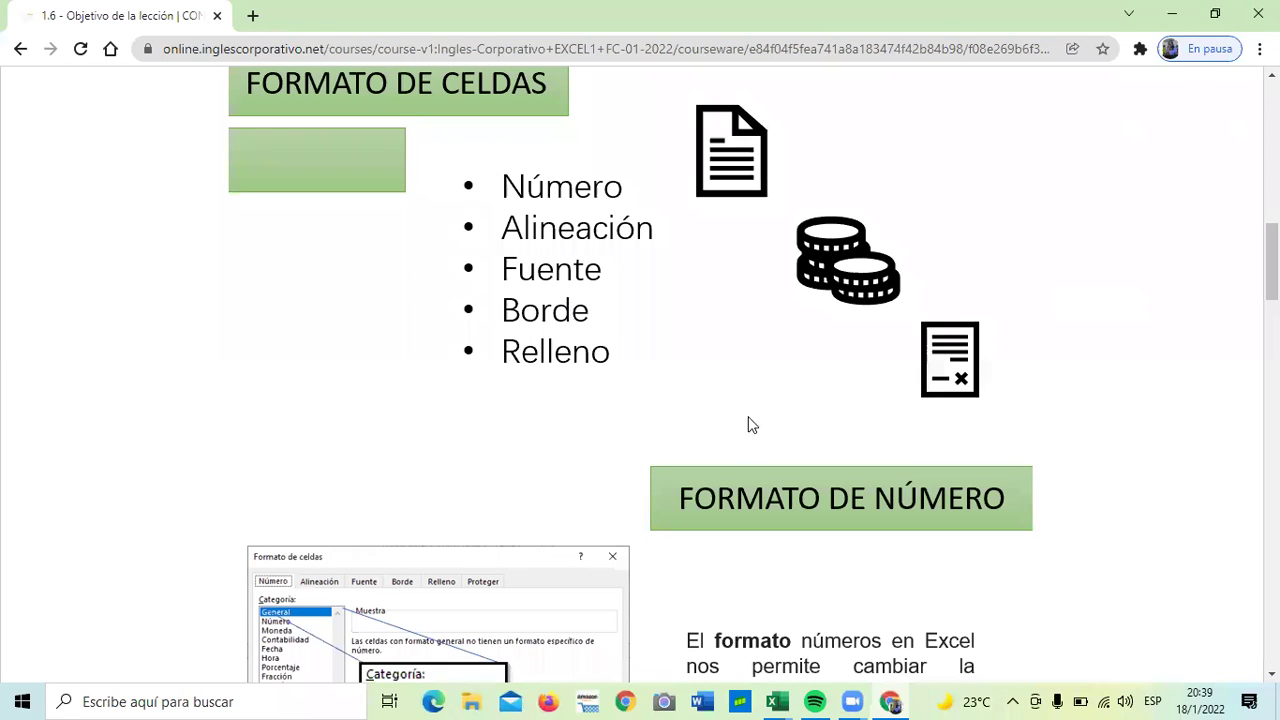
scroll(752, 425, "down", 2)
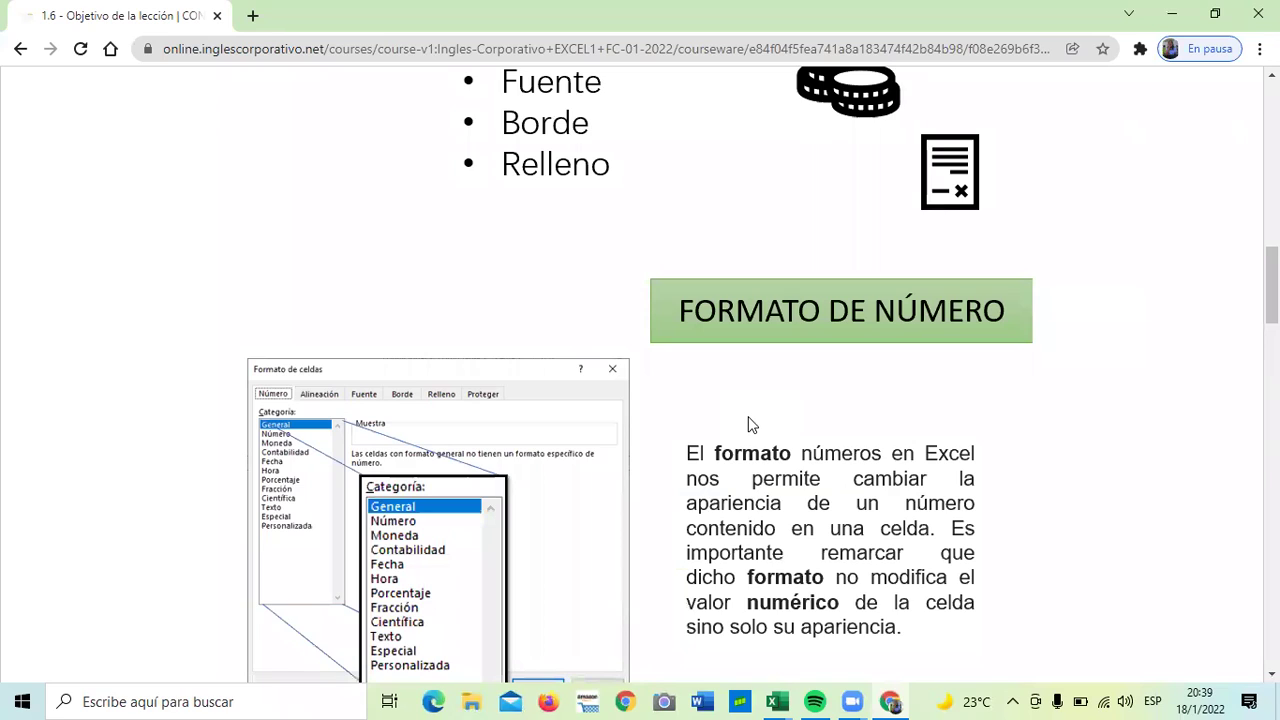
scroll(752, 425, "down", 1)
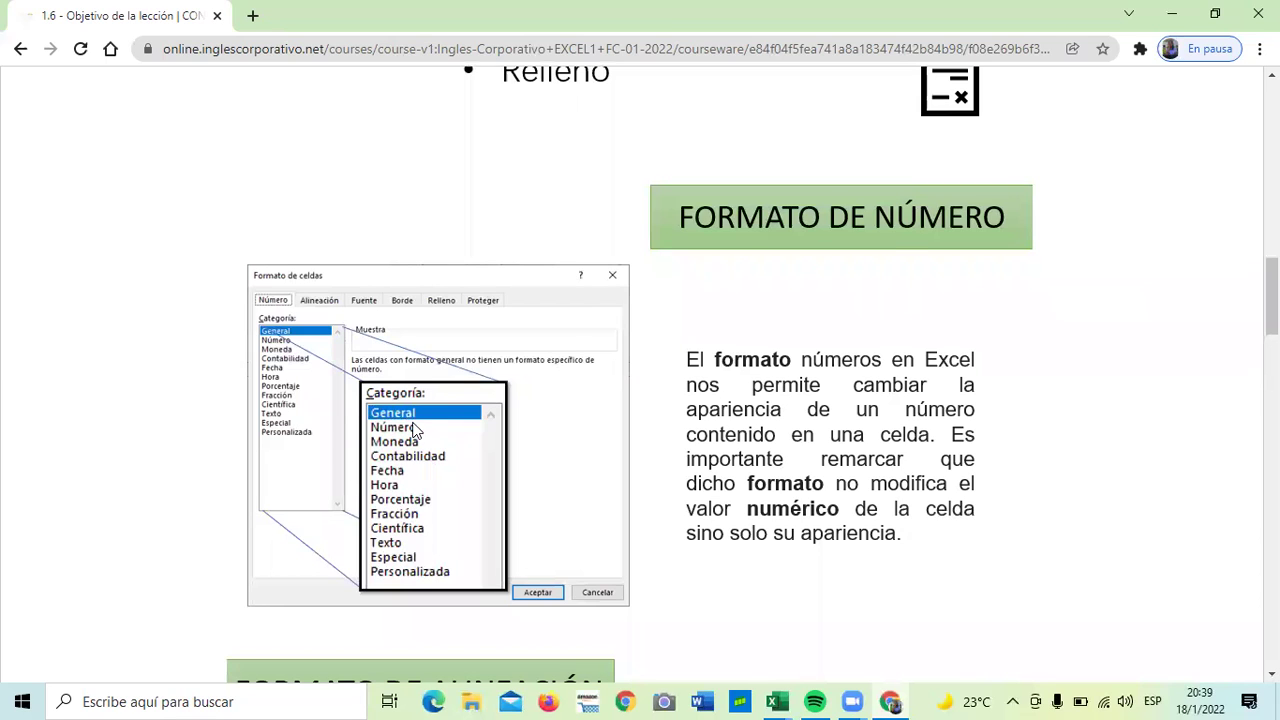
scroll(417, 430, "down", 1)
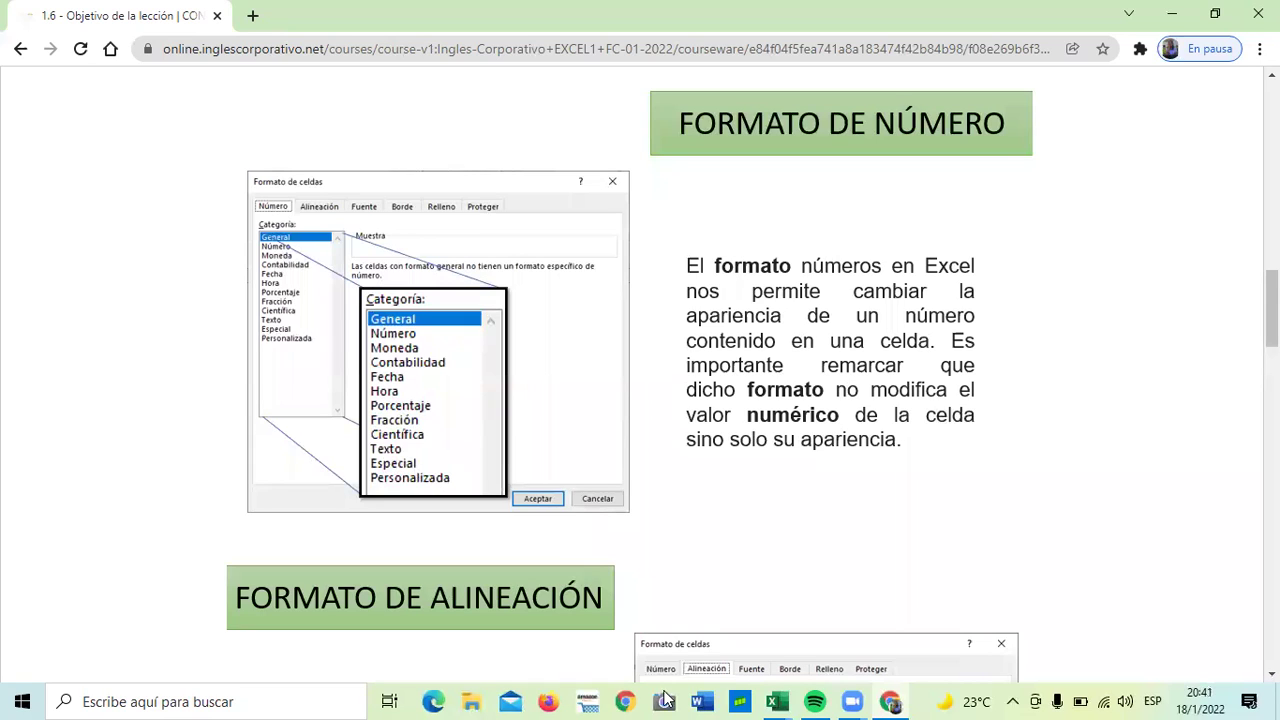
Switch to the 1.2 Navegación en Excel (4) workbook in Excel, add a new blank sheet and select cell F6.
mouse_move(778, 697)
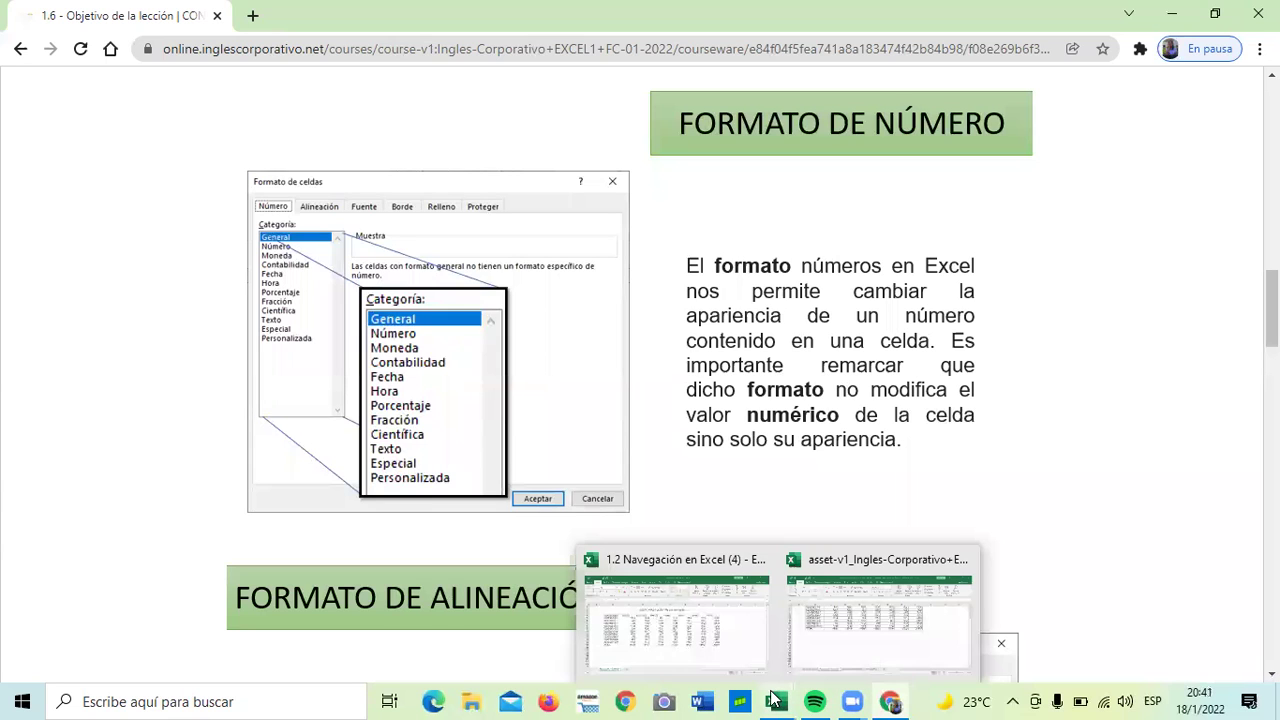
left_click(718, 636)
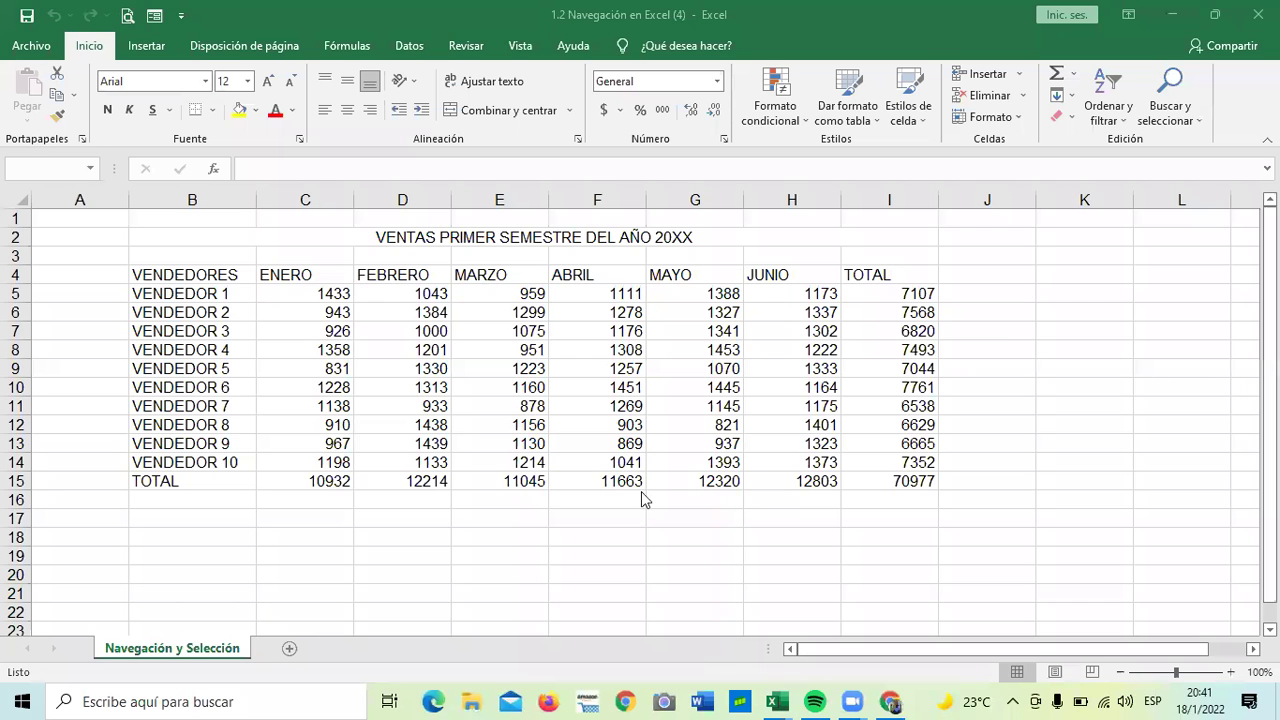
left_click(286, 648)
left_click(548, 305)
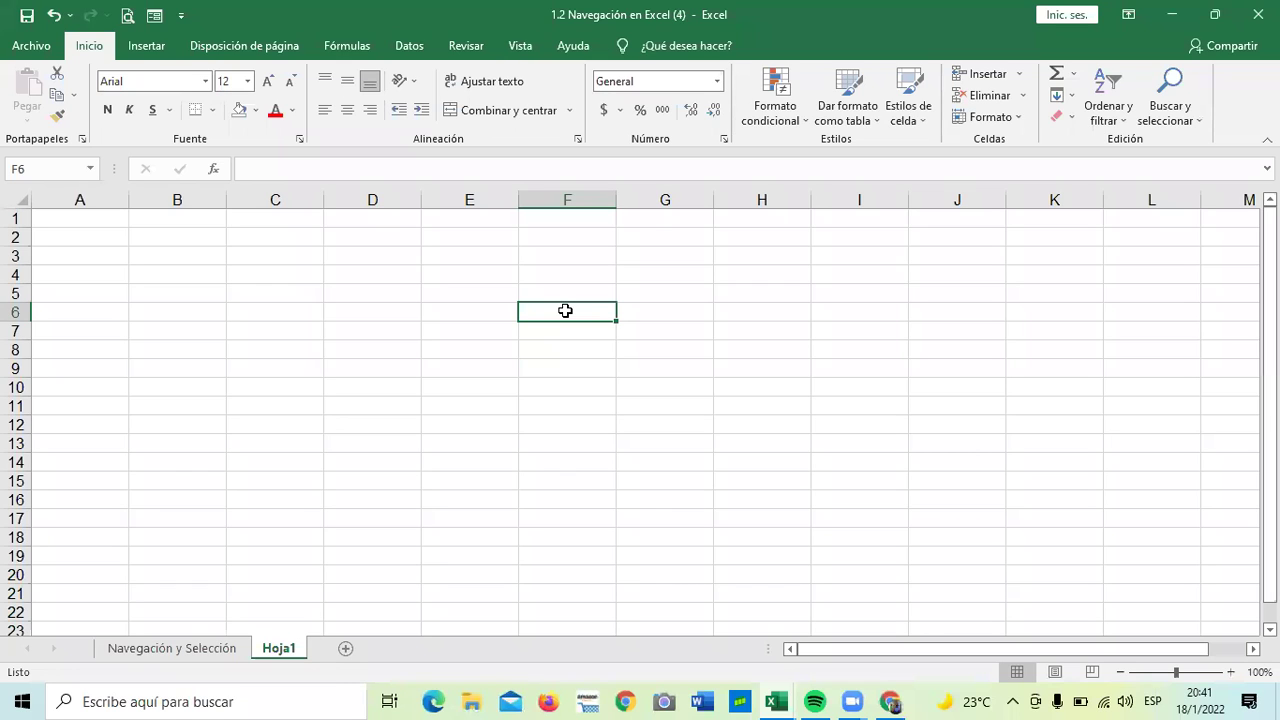
Enter 0 in cell F6 of the new sheet and clear it again.
type("0")
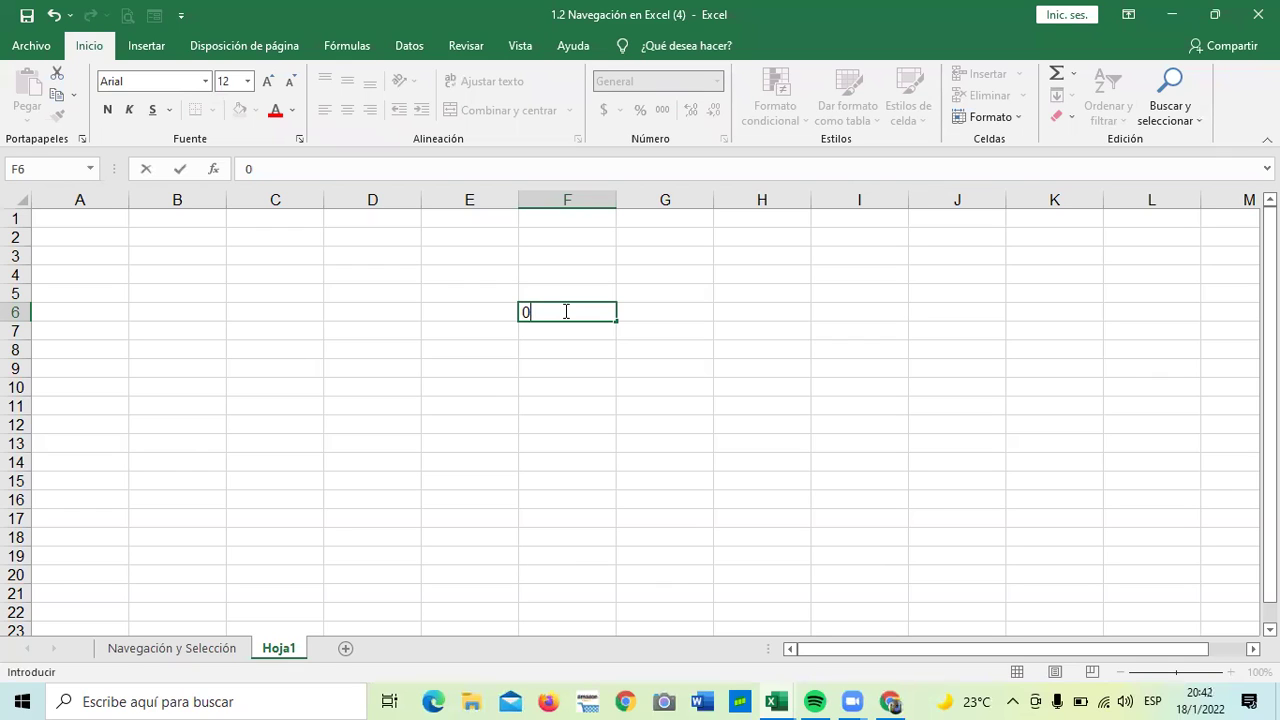
left_click(663, 424)
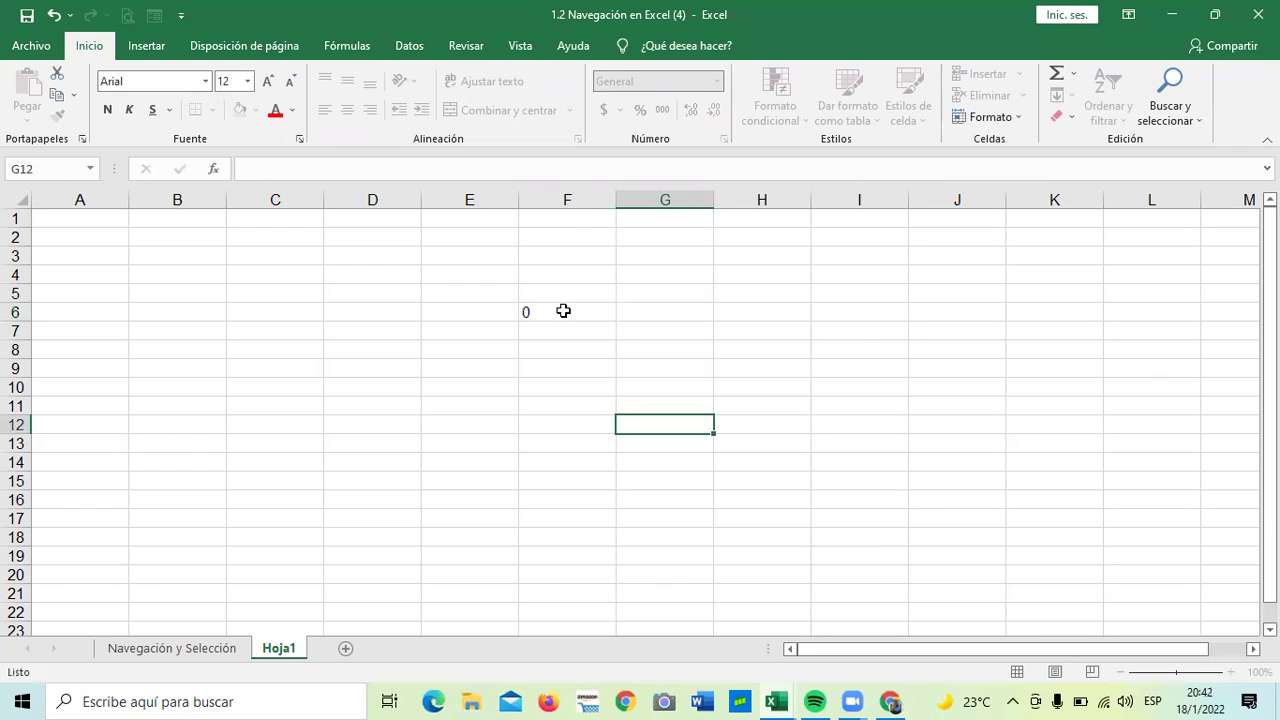
left_click(563, 311)
key("BackSpace")
key("Escape")
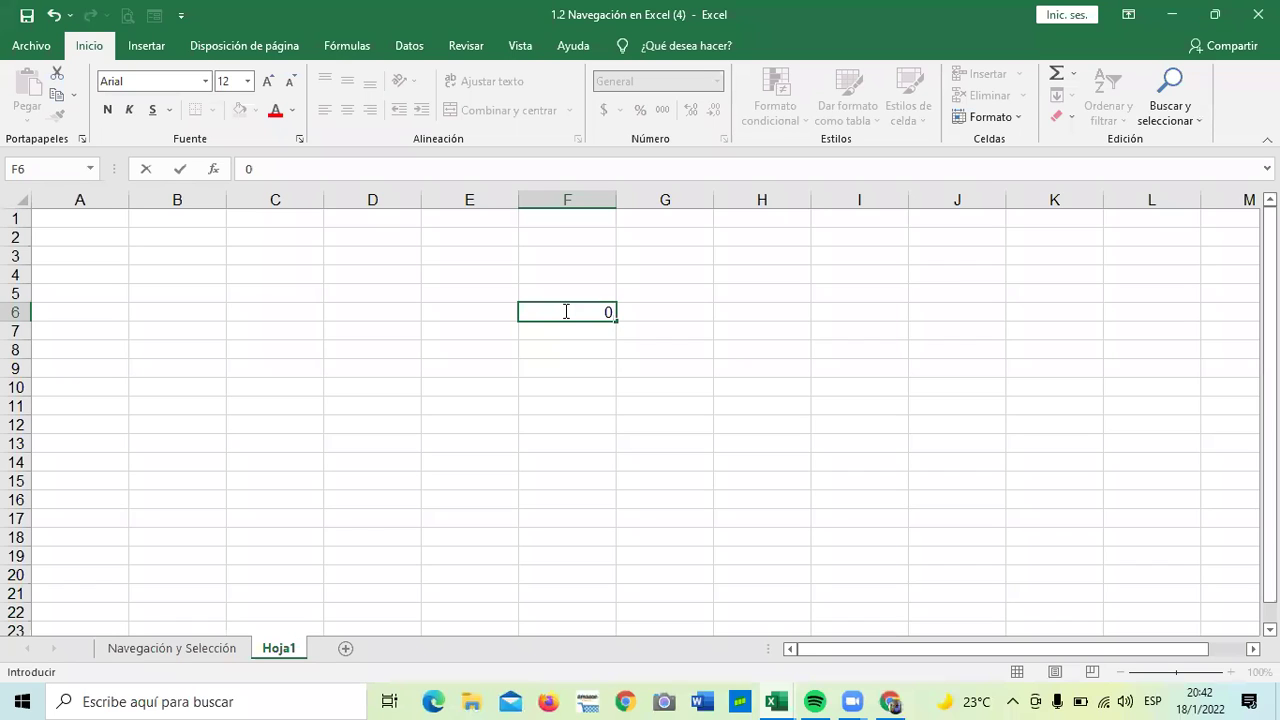
Complete the entry in cell F6 as 0604 with General format and reselect the cell.
type("604")
key("Return")
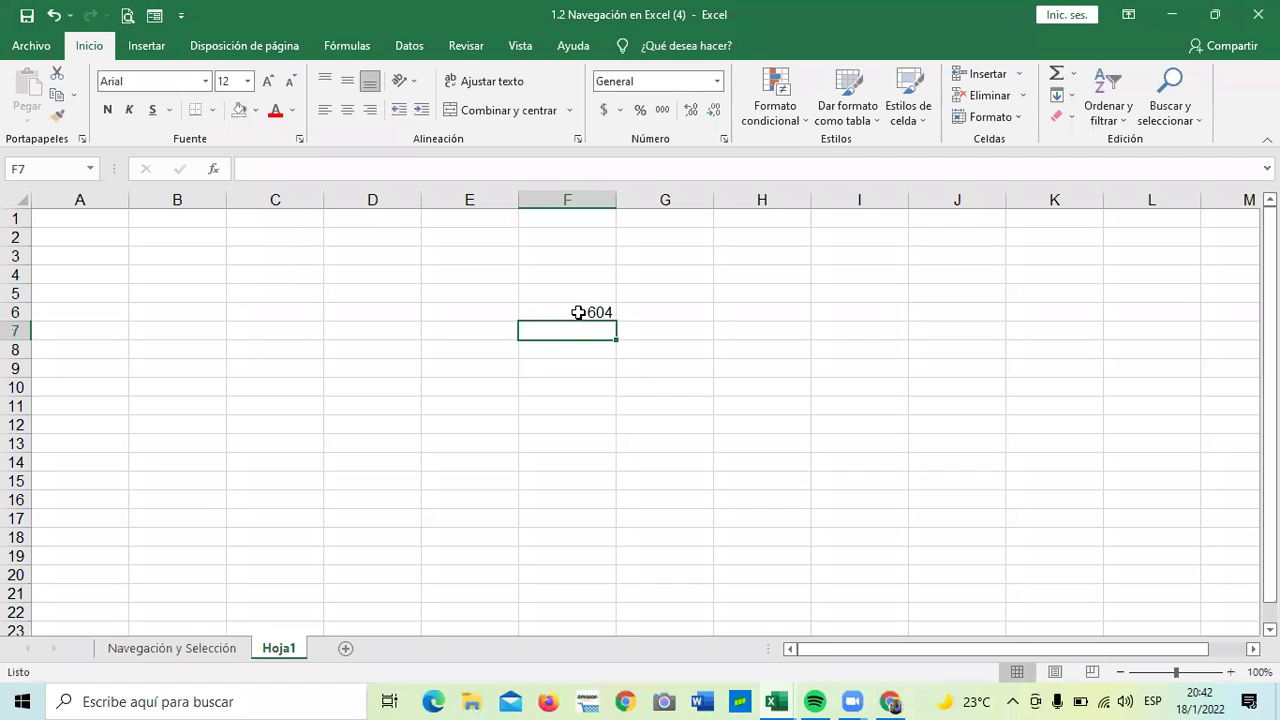
left_click(578, 313)
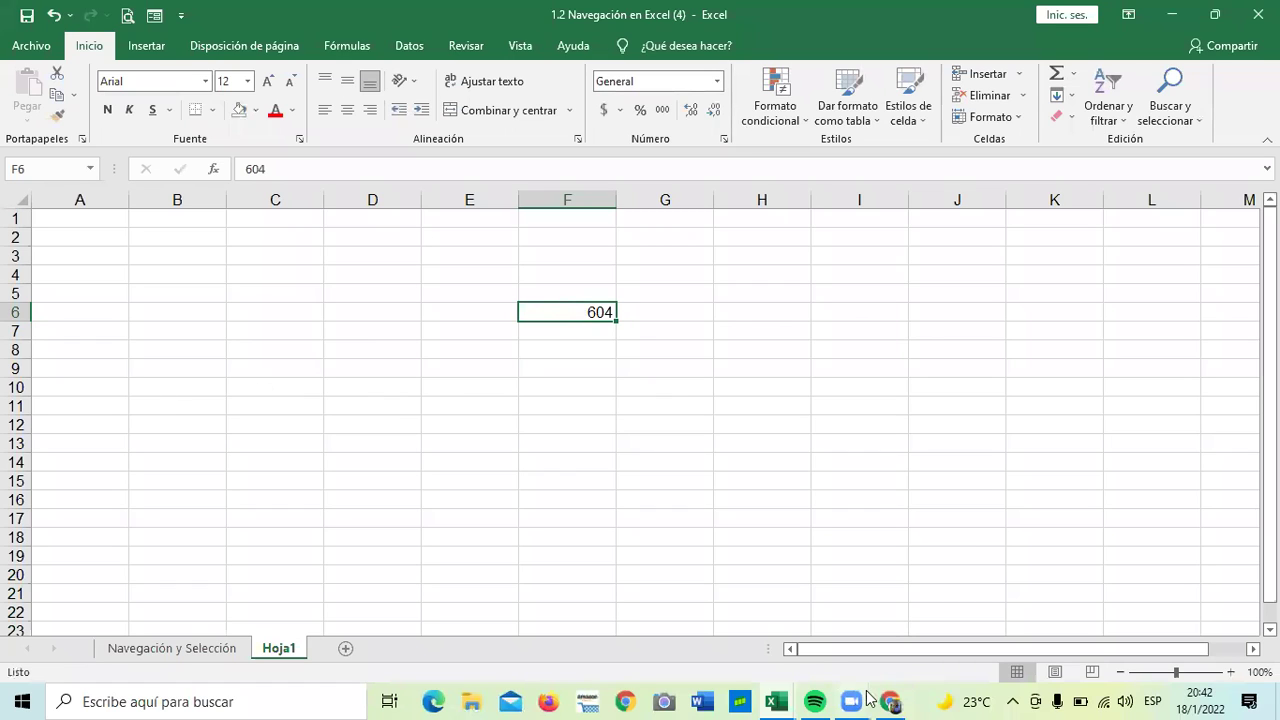
Switch back to lesson 1.6 in Chrome and read the Formato de alineación section with its dialog illustration.
mouse_move(890, 700)
left_click(897, 652)
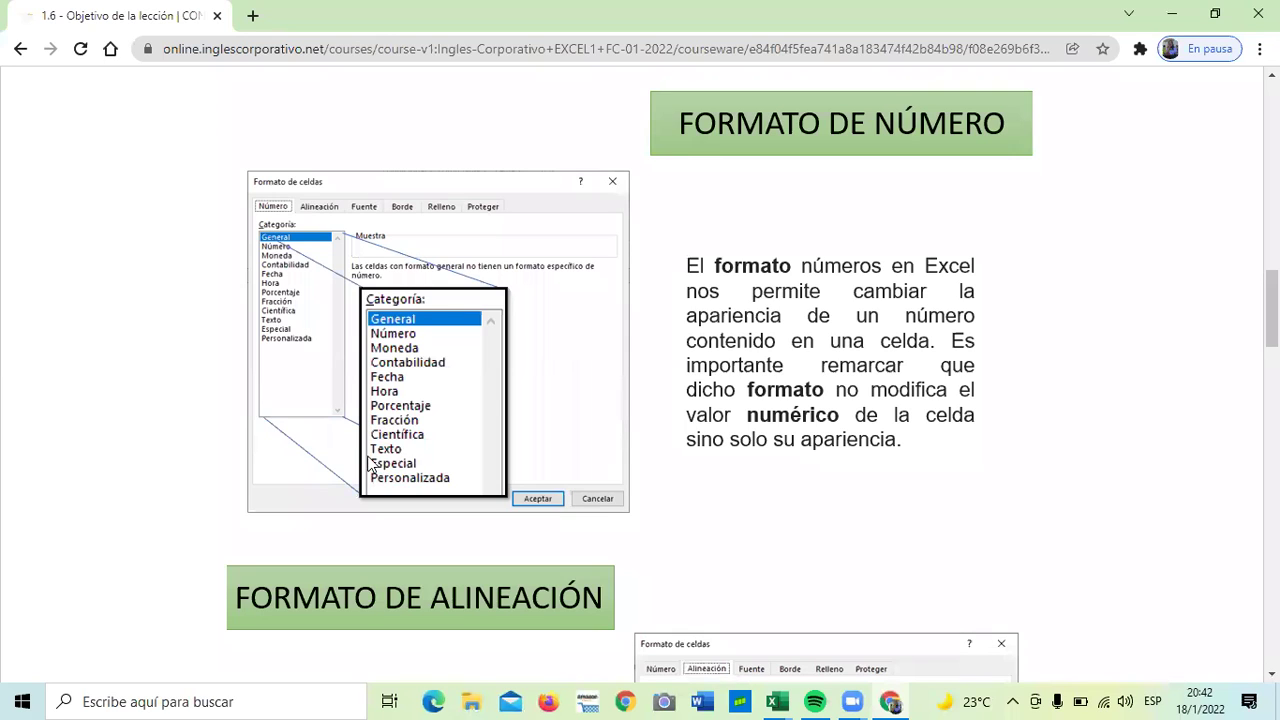
scroll(504, 397, "down", 2)
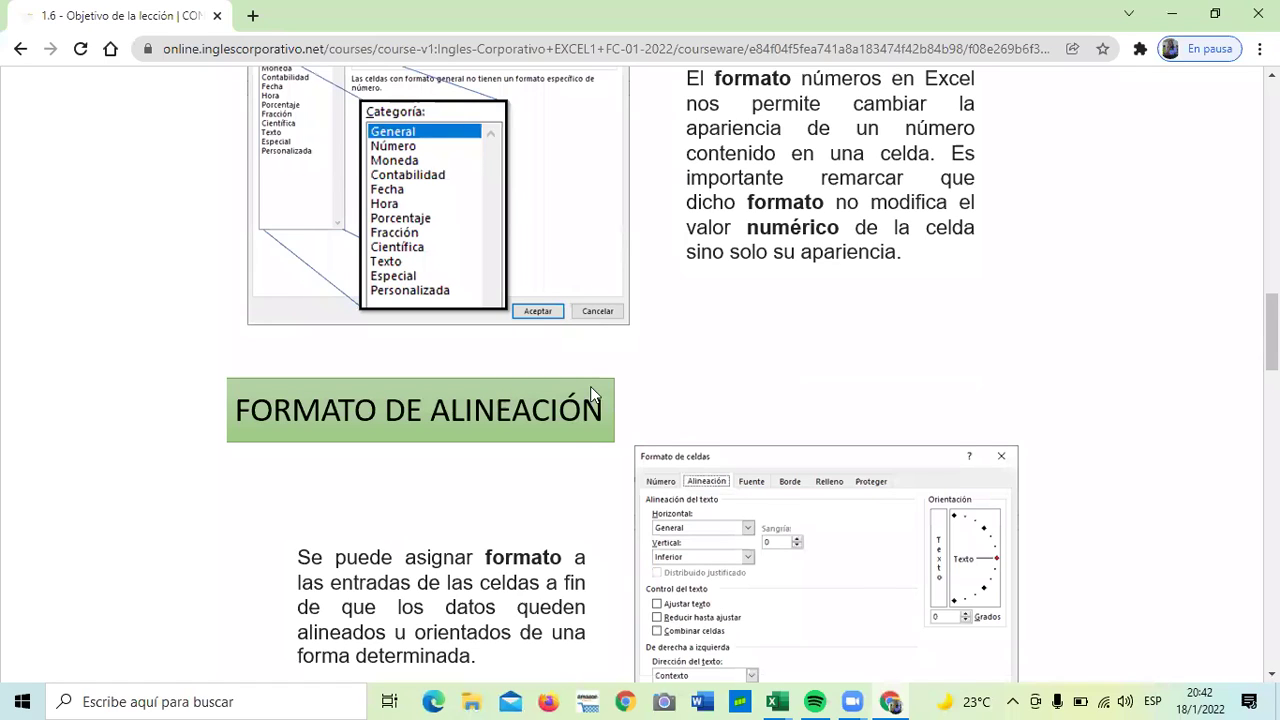
scroll(590, 395, "down", 1)
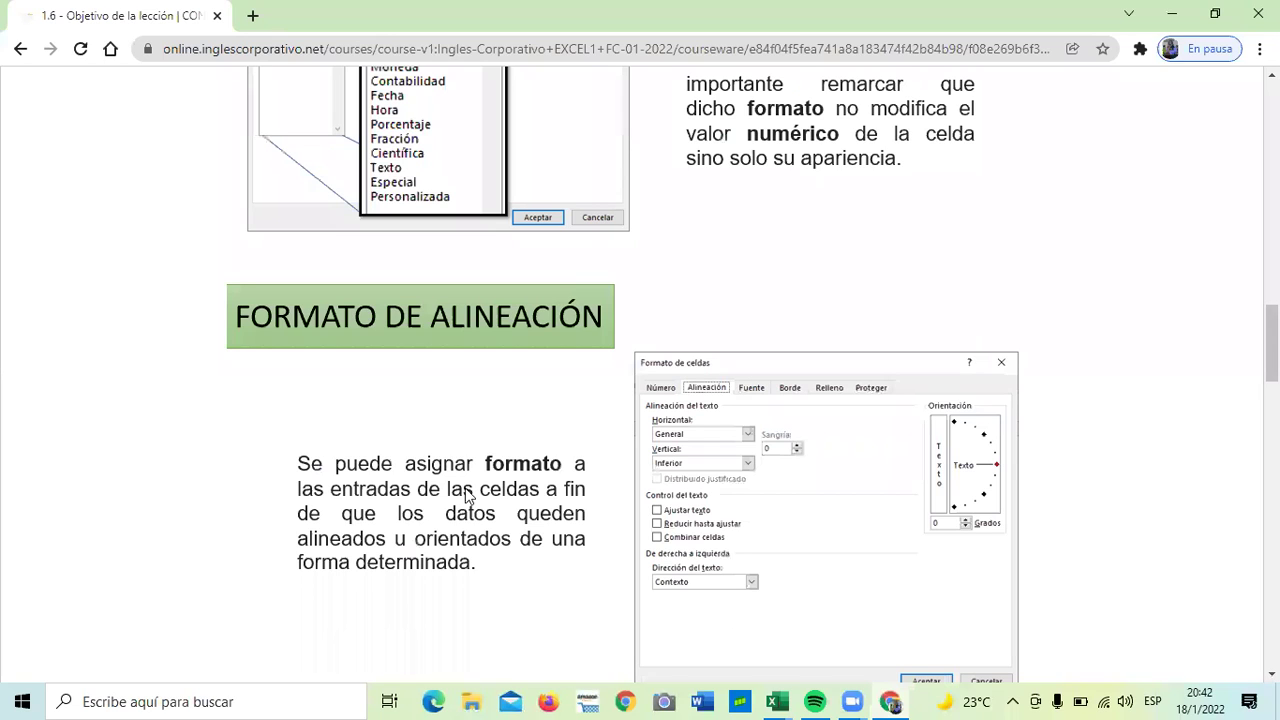
scroll(489, 586, "down", 1)
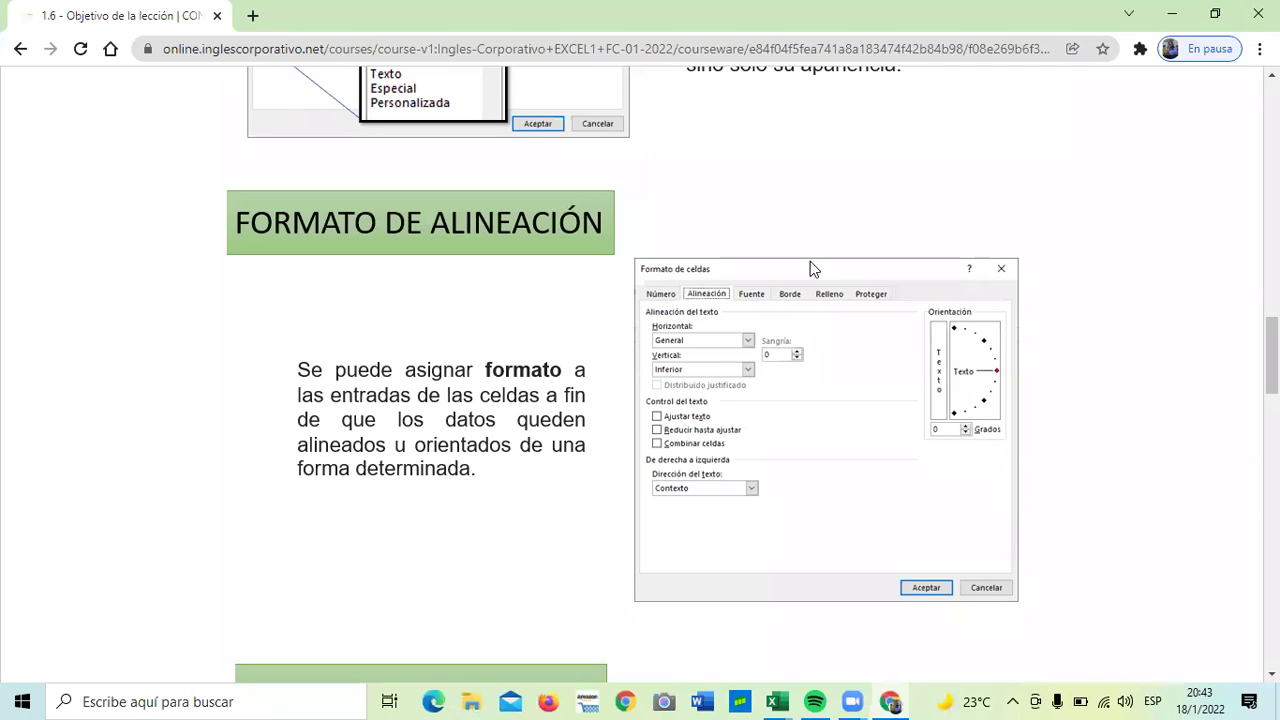
scroll(967, 314, "down", 1)
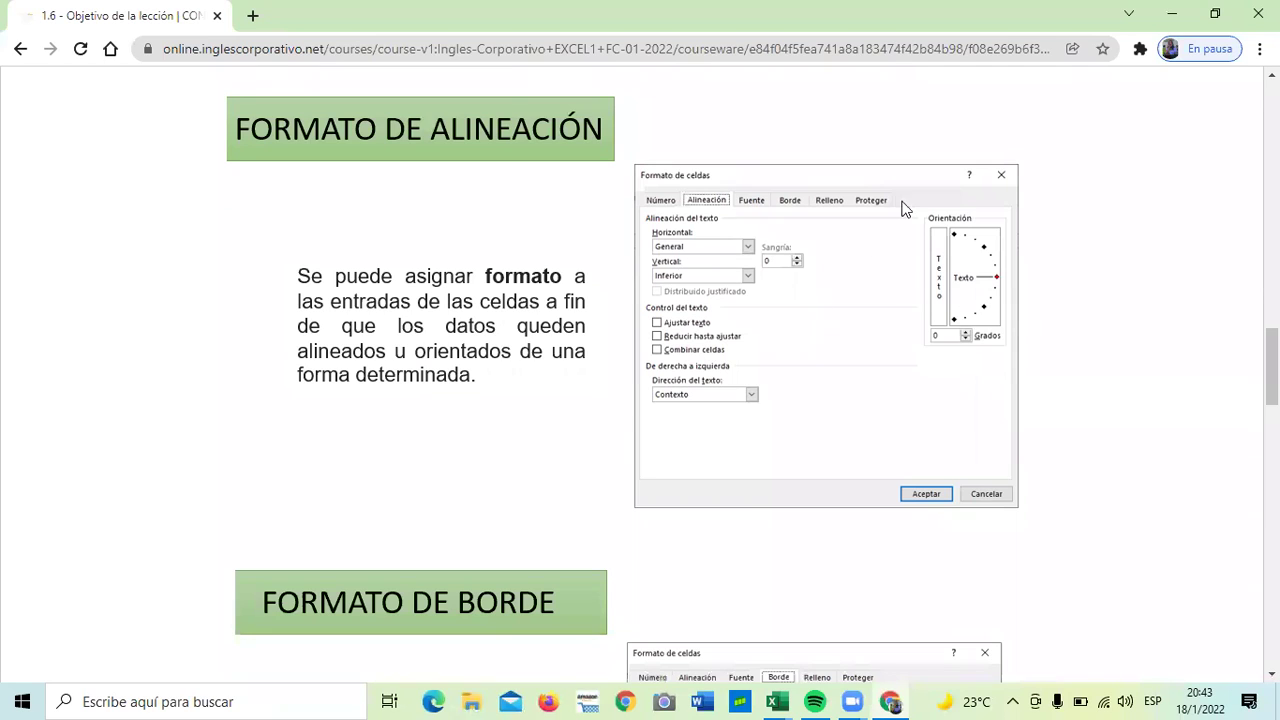